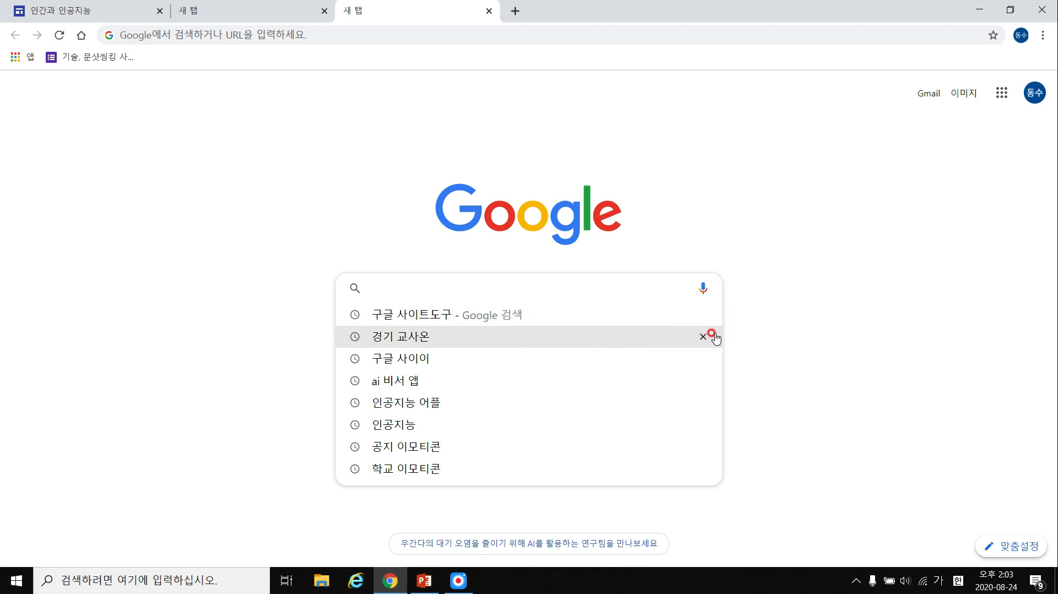
Delete four old searches from Chrome's history suggestions, keeping 구글 사이트도구.
click(704, 336)
click(704, 336)
click(704, 336)
click(704, 336)
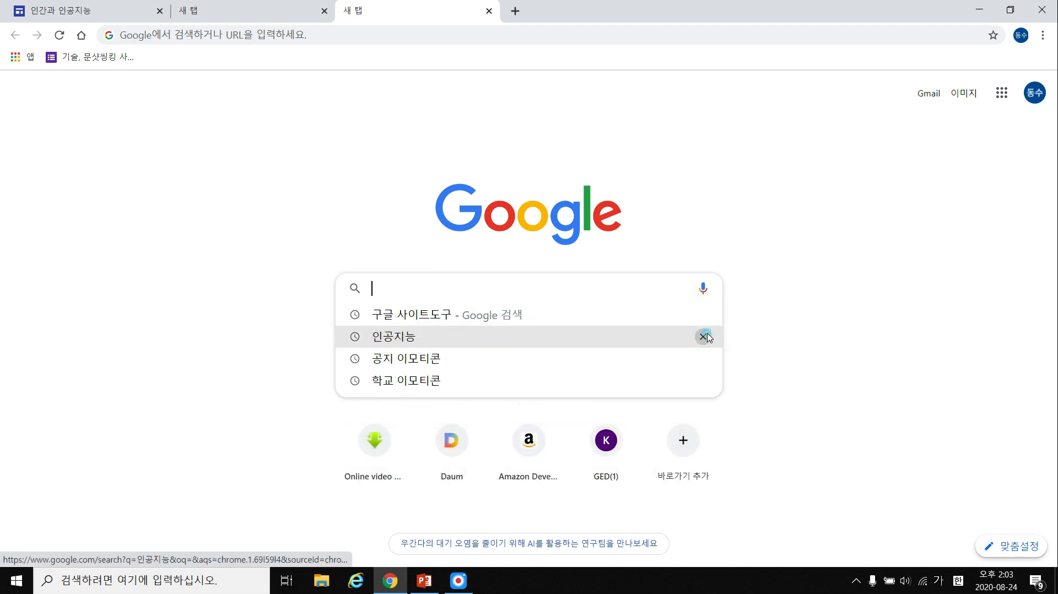
click(704, 336)
click(704, 336)
click(704, 336)
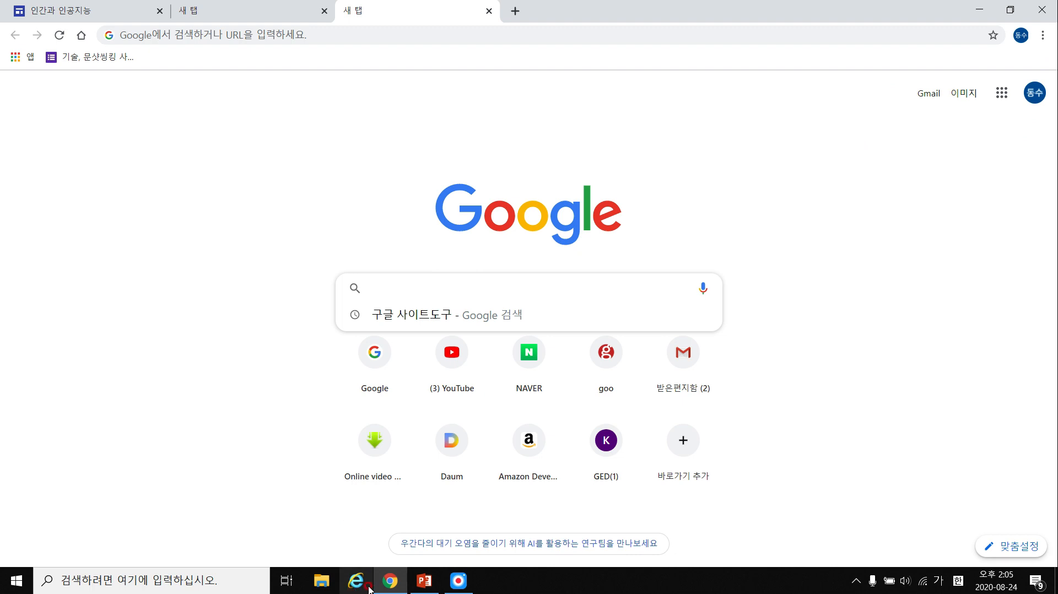
Run a Google search for 구글 사이트도구 from the suggestion list.
mouse_move(385, 589)
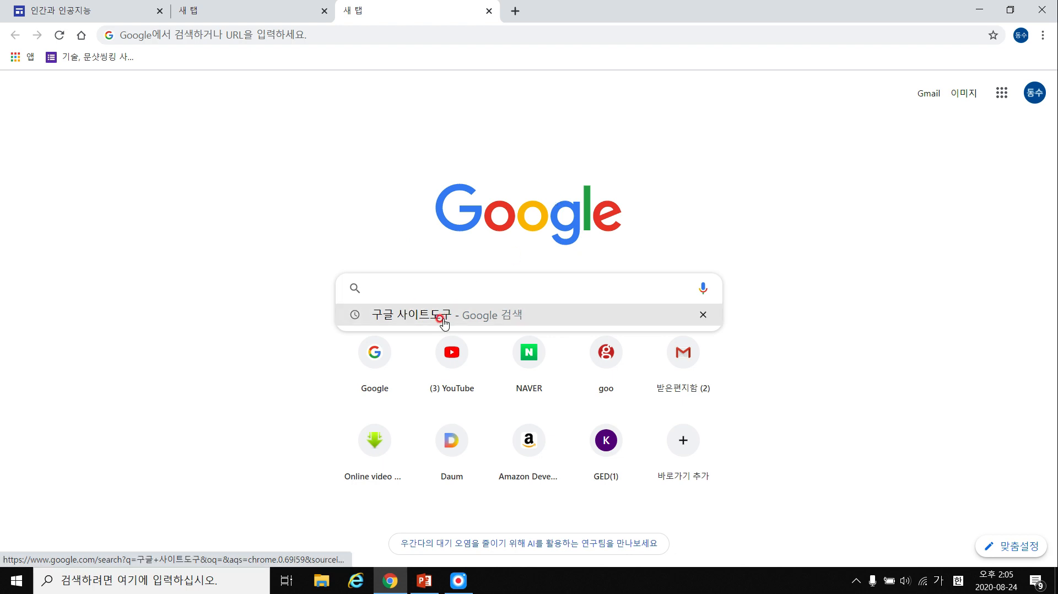
click(418, 318)
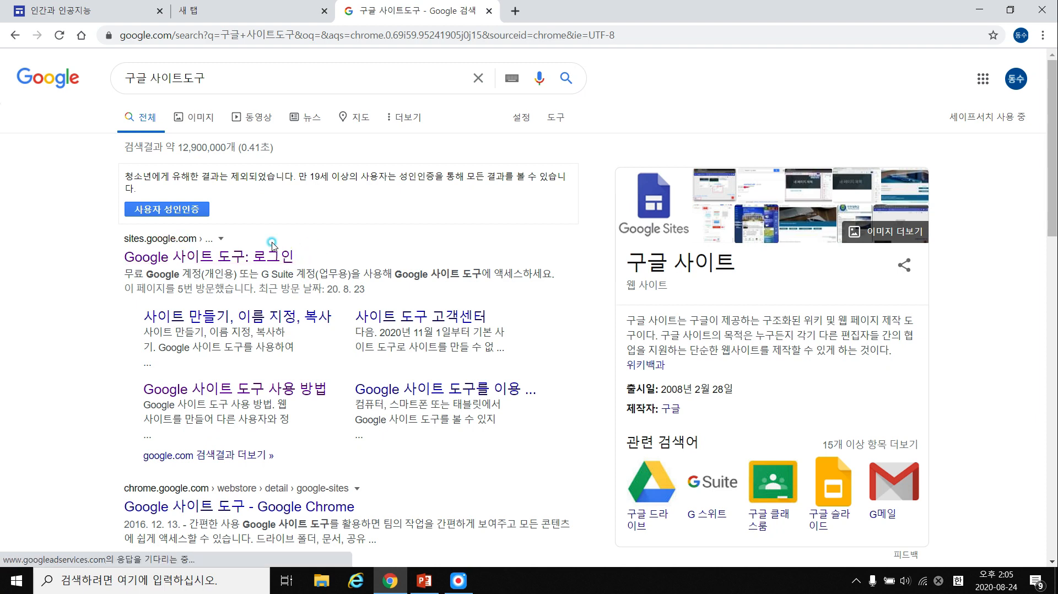
Open the Google 사이트 도구 result, then start a blank site by entering site.new in a new tab.
click(211, 261)
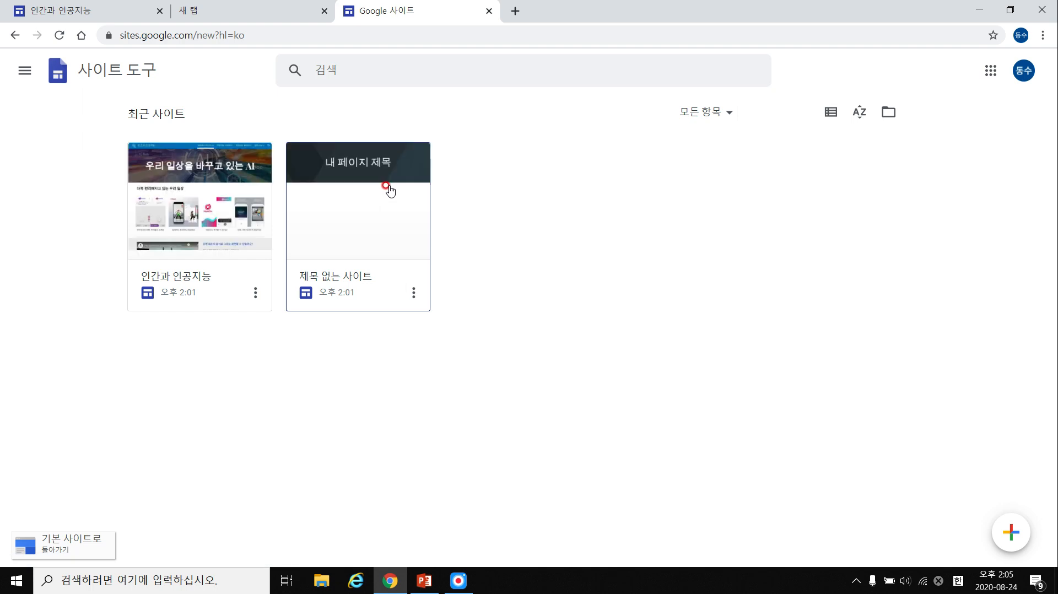
click(281, 12)
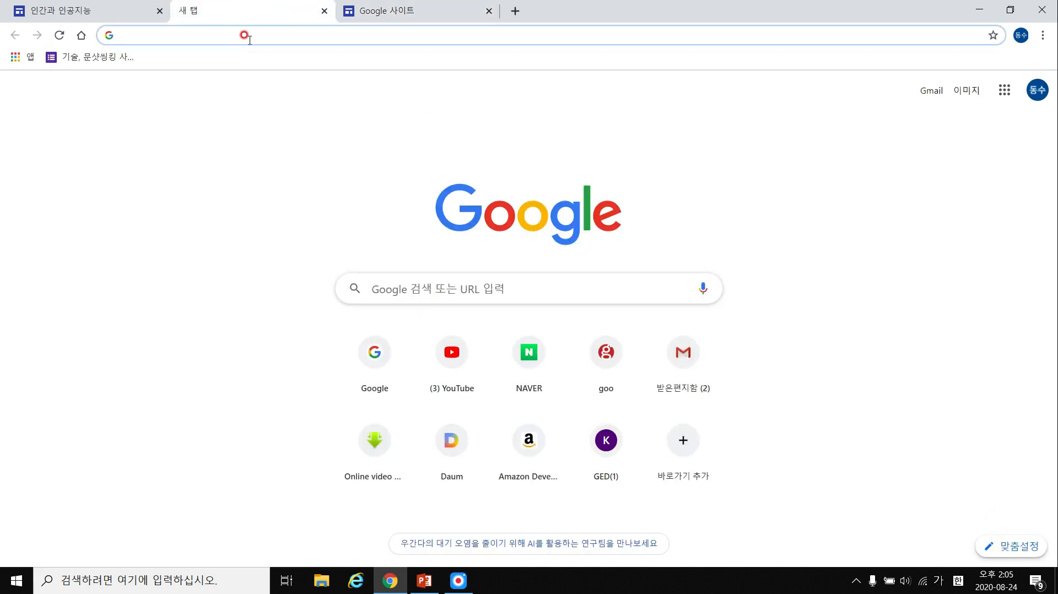
click(190, 35)
text(ㄴ)
key(BackSpace)
key(Hangul)
text(site)
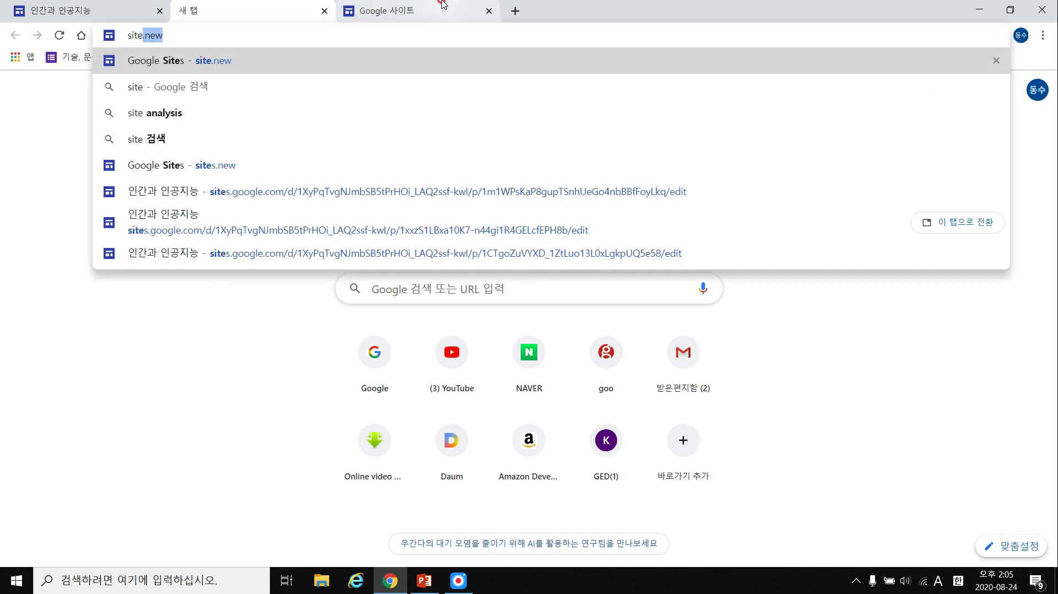
text(.new)
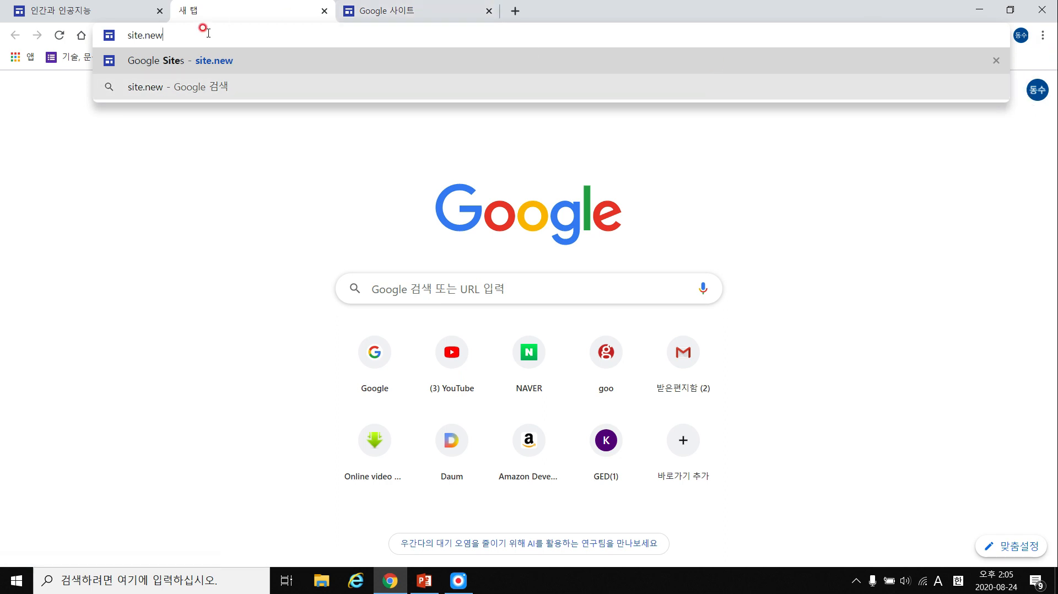
key(Return)
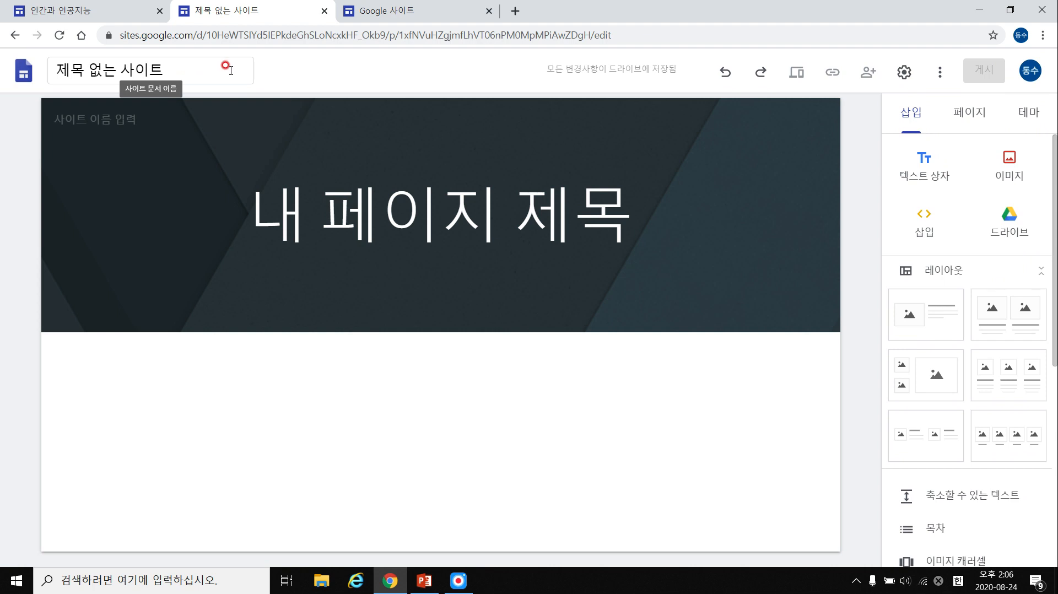
Move the 제목 없는 사이트 site to the trash and return to the 인간과 인공지능 editor.
click(406, 14)
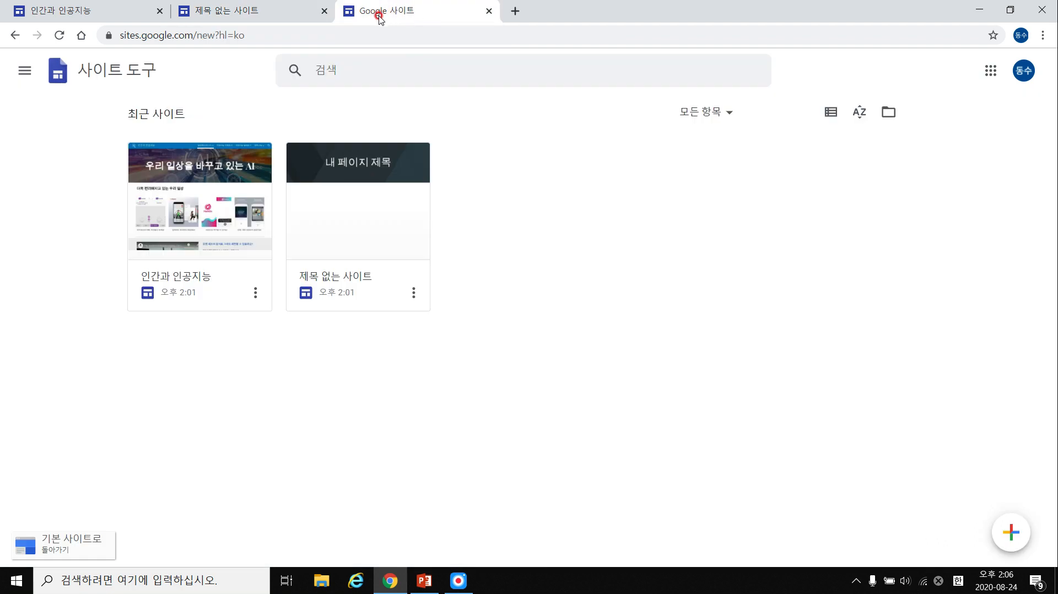
click(413, 293)
click(438, 357)
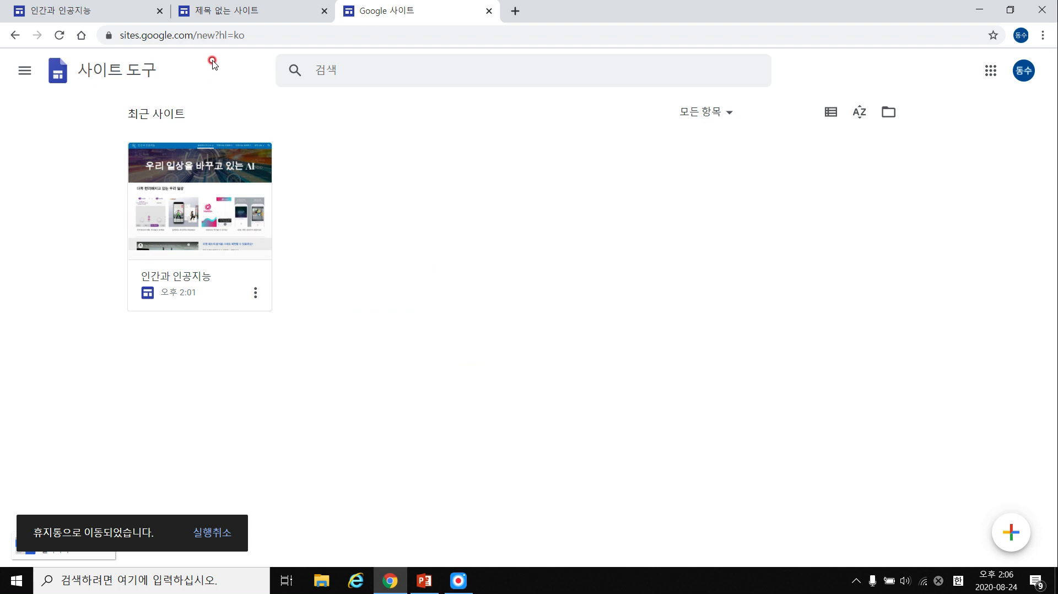
click(91, 11)
scroll(655, 234, up, 5)
scroll(649, 225, up, 5)
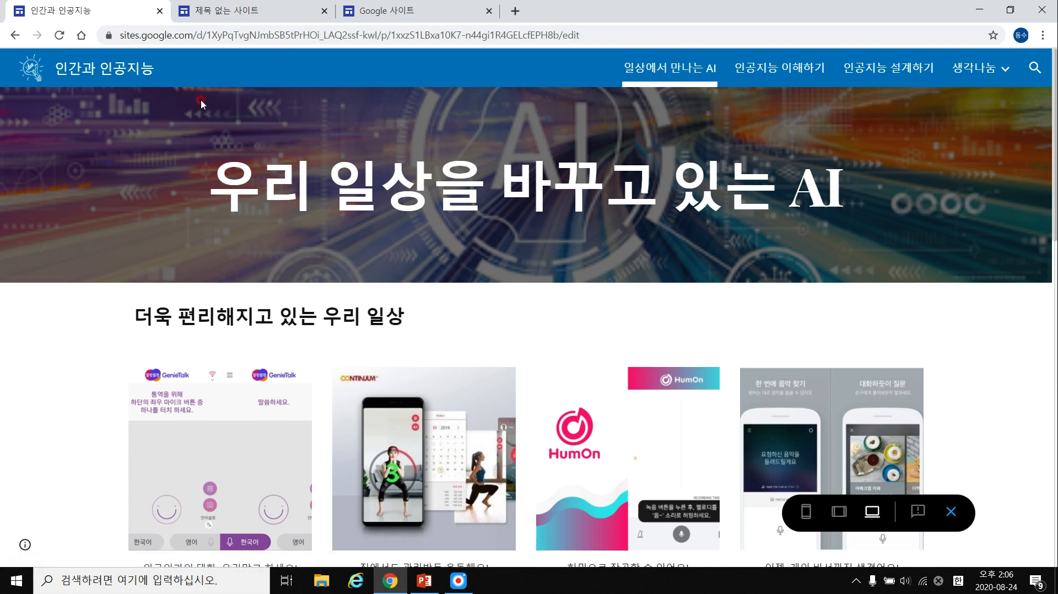
scroll(786, 203, down, 3)
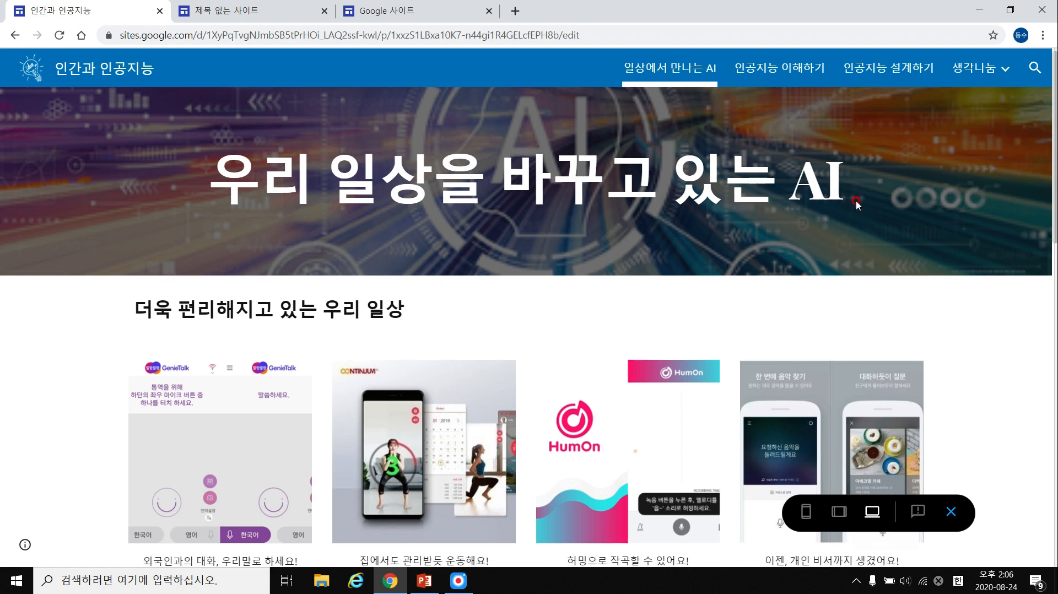
scroll(358, 206, up, 3)
drag(244, 187, 819, 185)
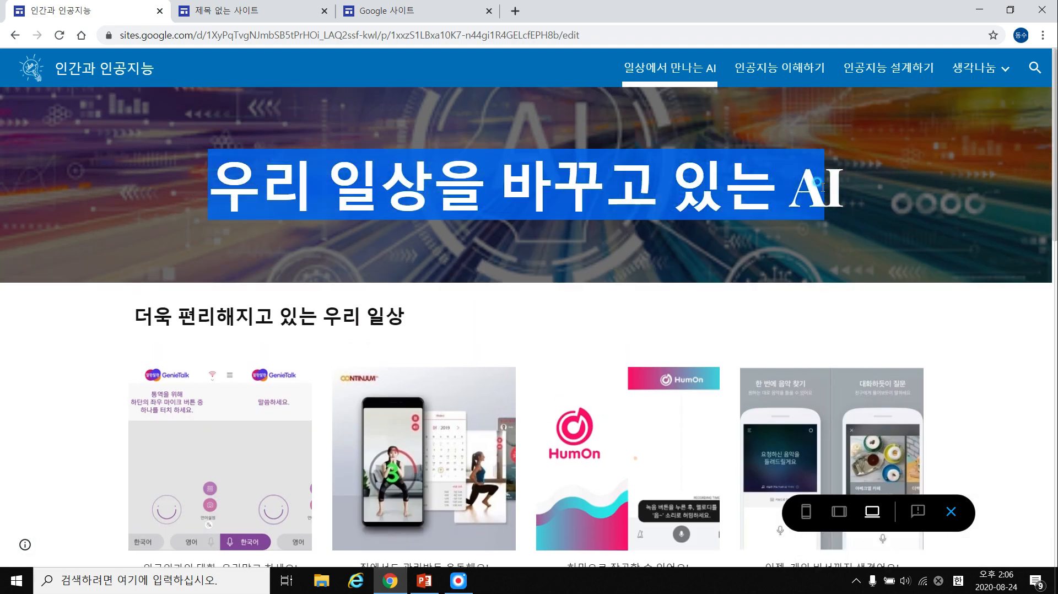
click(686, 71)
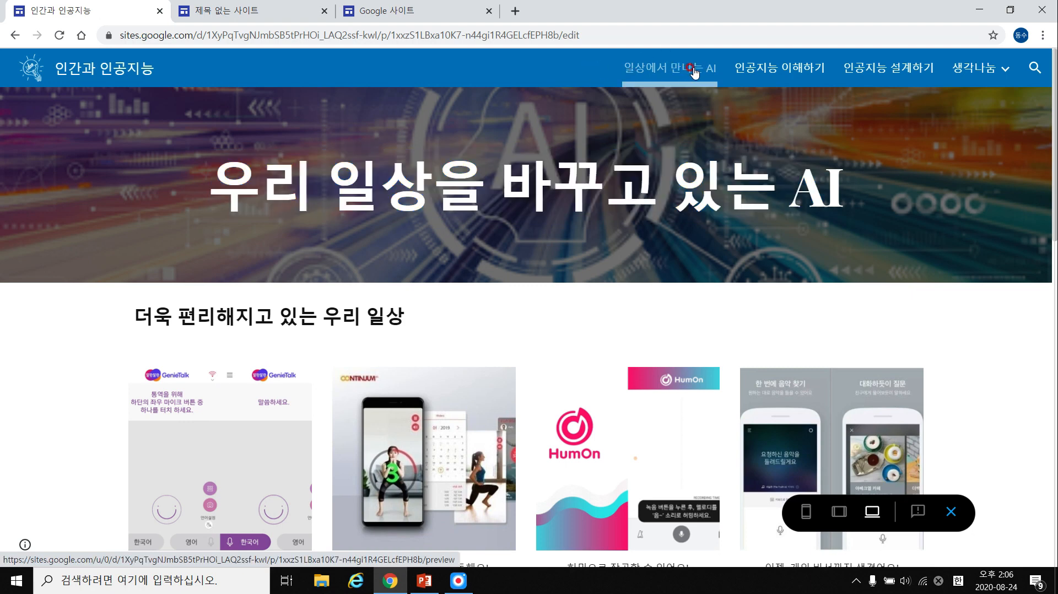
click(784, 75)
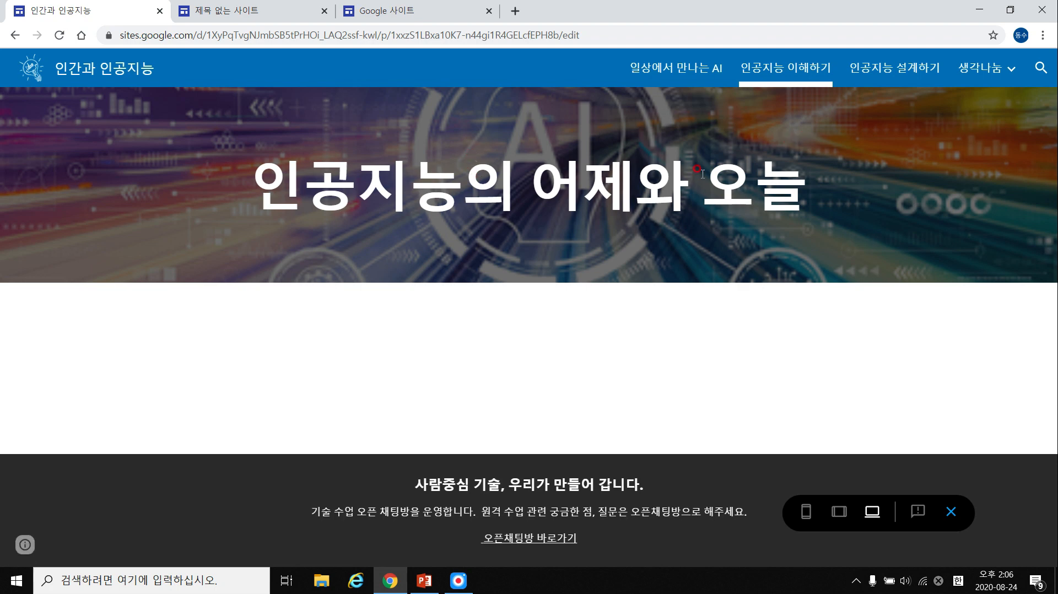
click(905, 77)
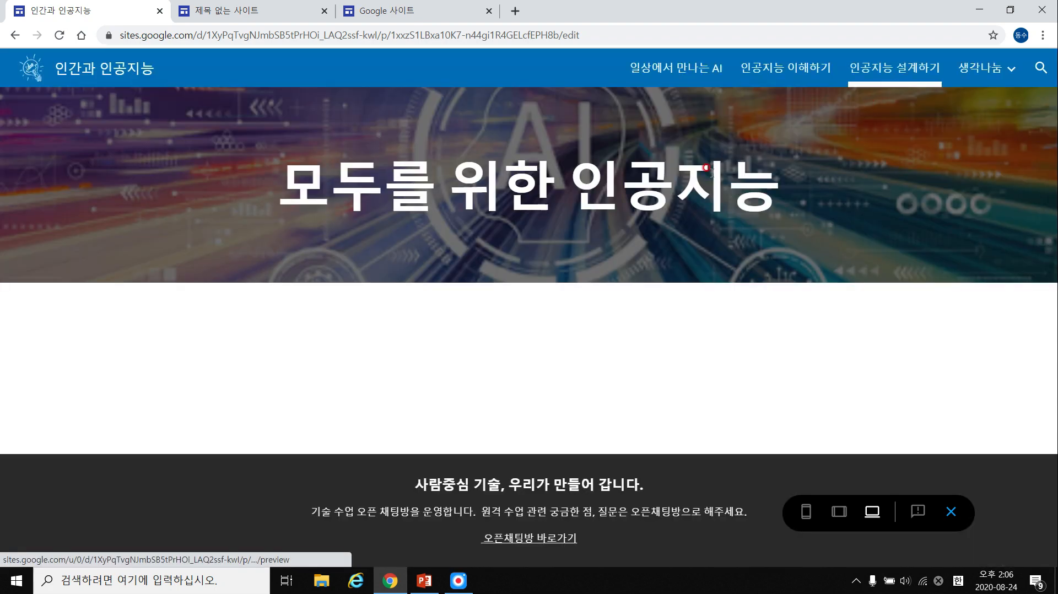
click(986, 79)
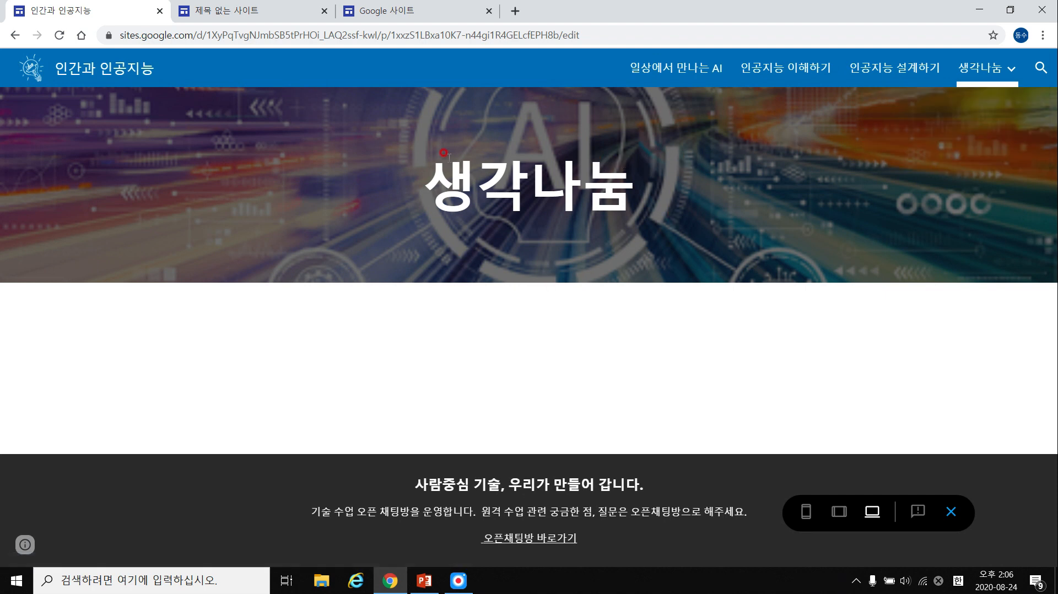
click(881, 67)
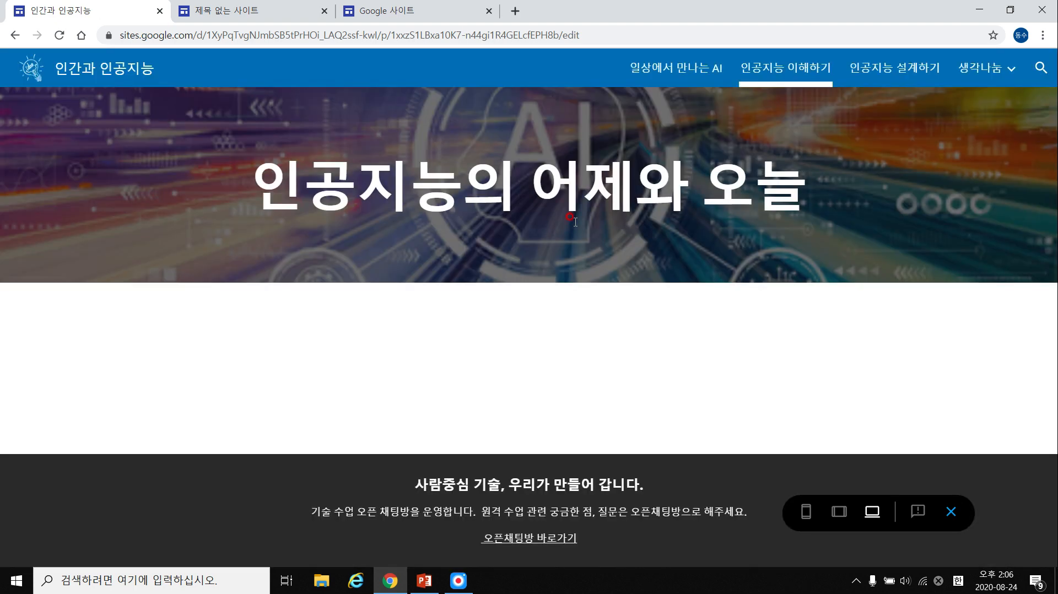
mouse_move(970, 72)
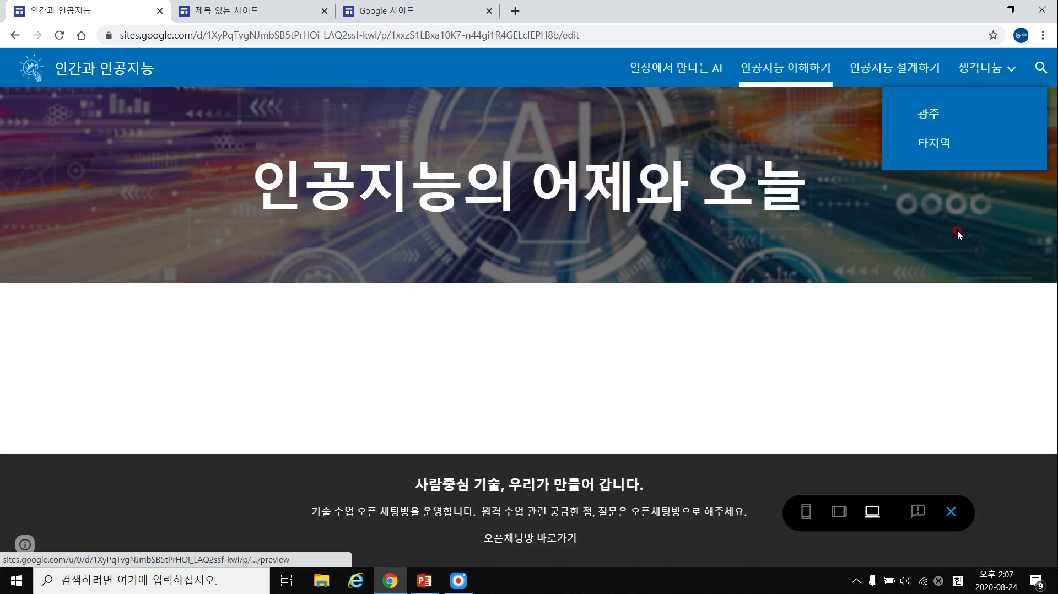
click(686, 77)
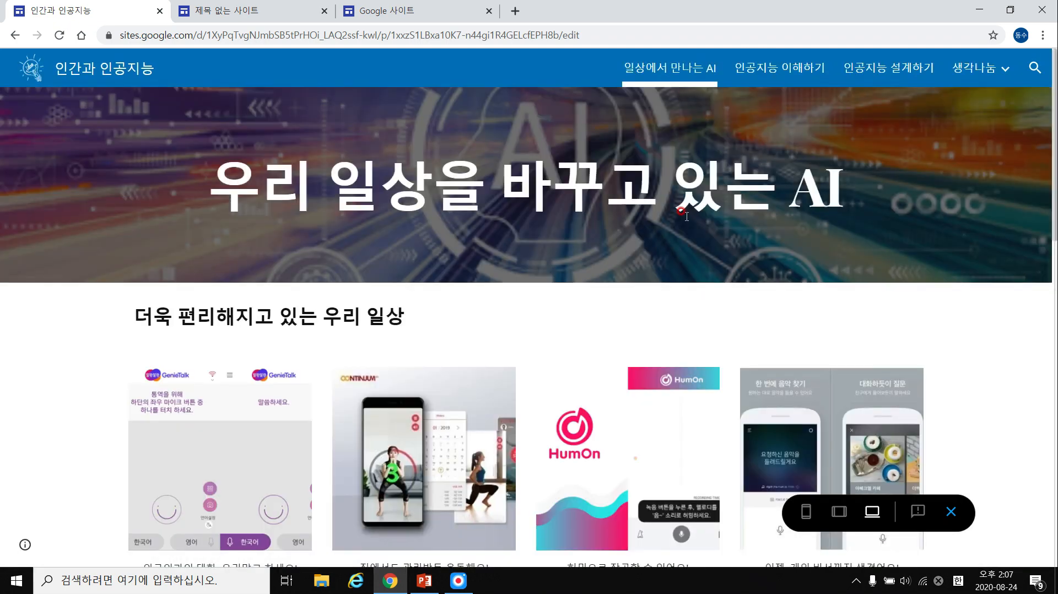
scroll(473, 183, down, 4)
scroll(321, 243, up, 2)
drag(291, 244, 439, 244)
scroll(398, 319, down, 1)
scroll(399, 318, down, 2)
drag(158, 361, 220, 361)
click(255, 361)
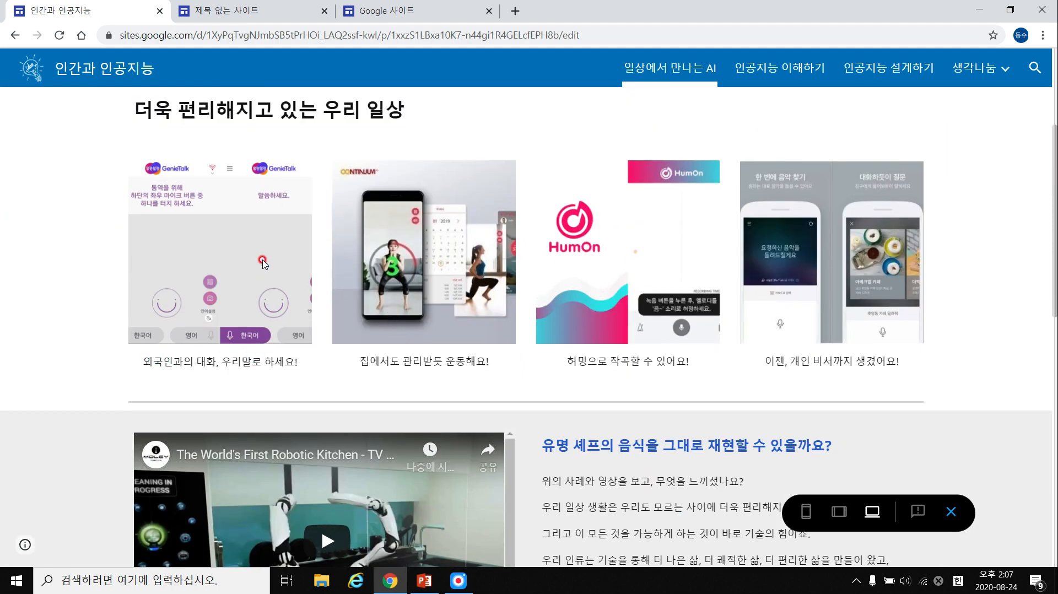
scroll(705, 254, down, 2)
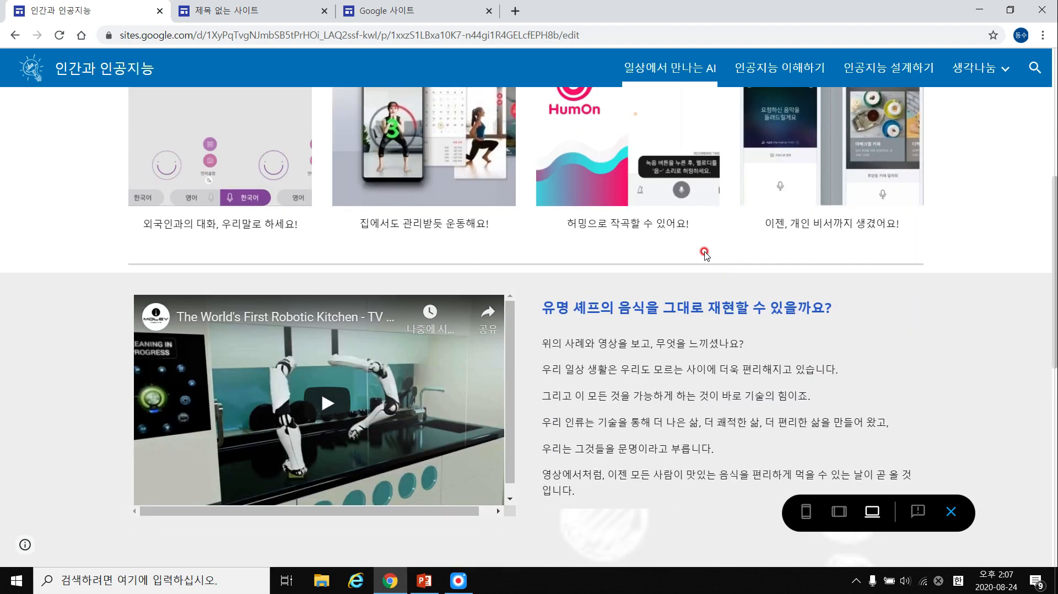
scroll(705, 254, down, 3)
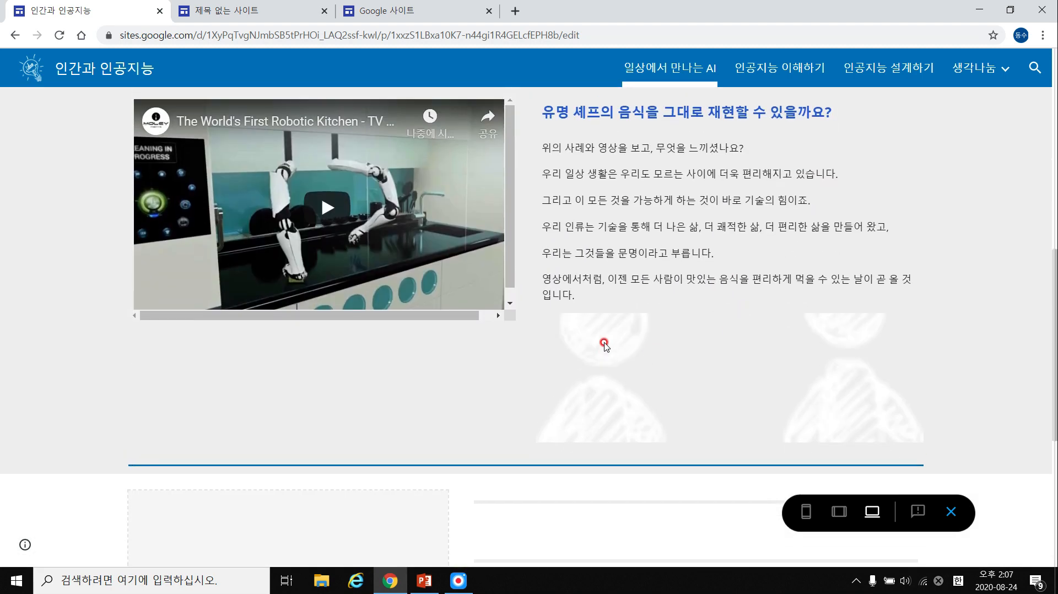
scroll(605, 346, up, 2)
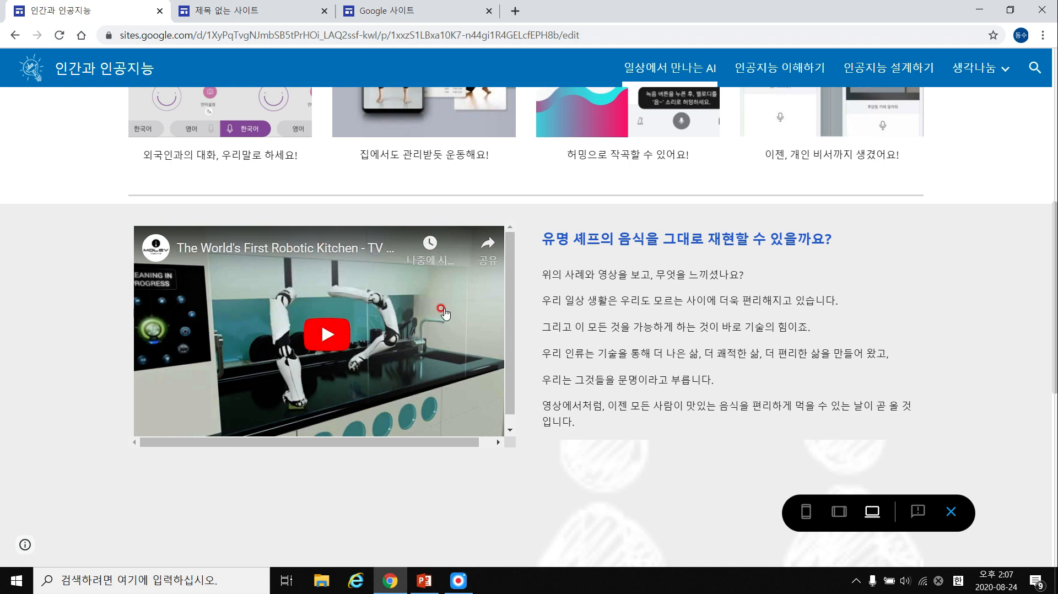
scroll(409, 329, down, 9)
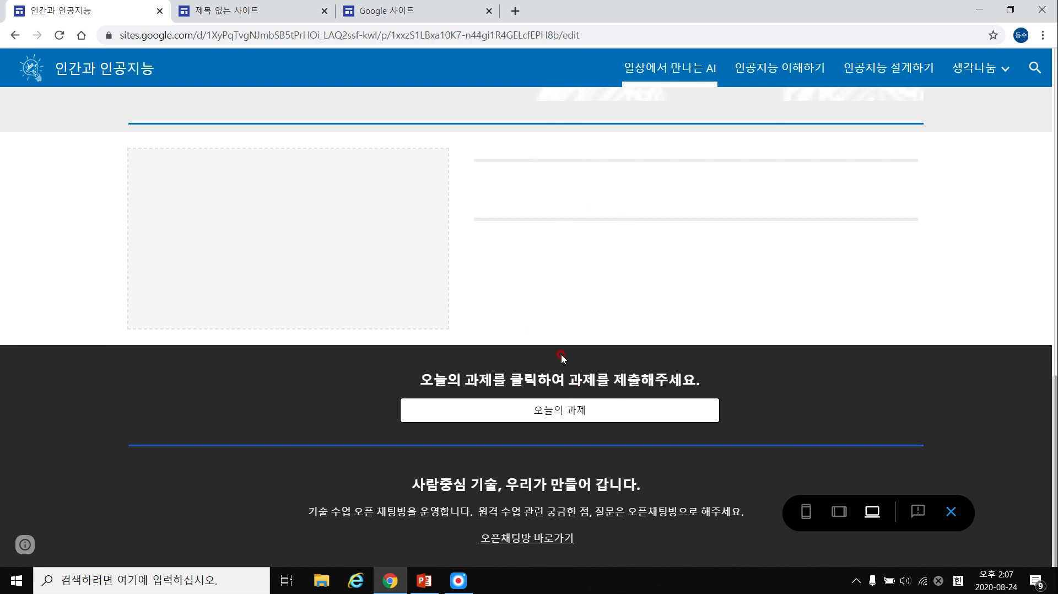
drag(424, 380, 717, 380)
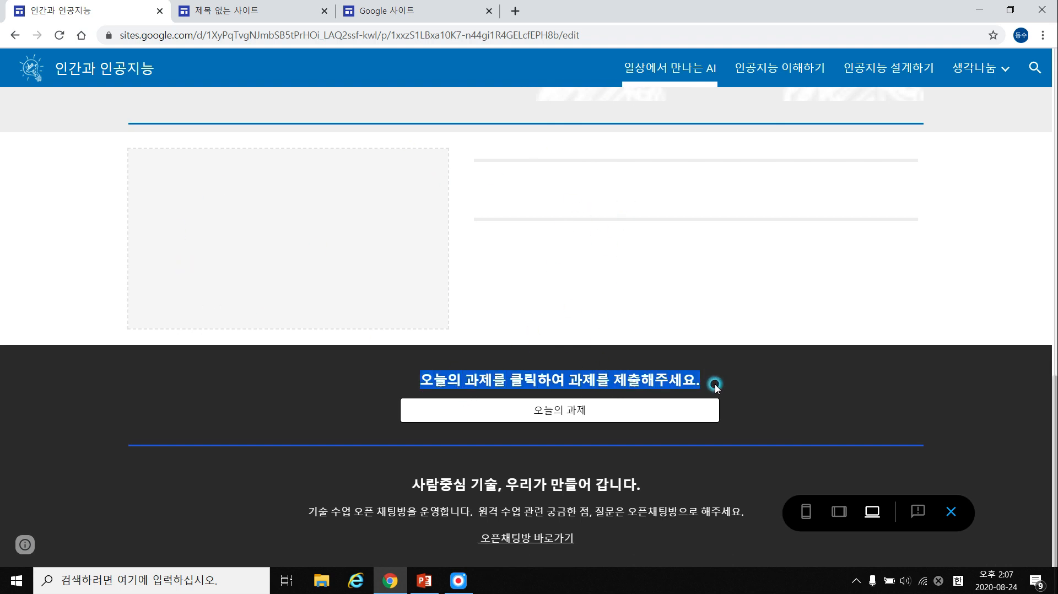
View the 오늘의 과제 form, then highlight parts of the example site's footer text.
click(572, 412)
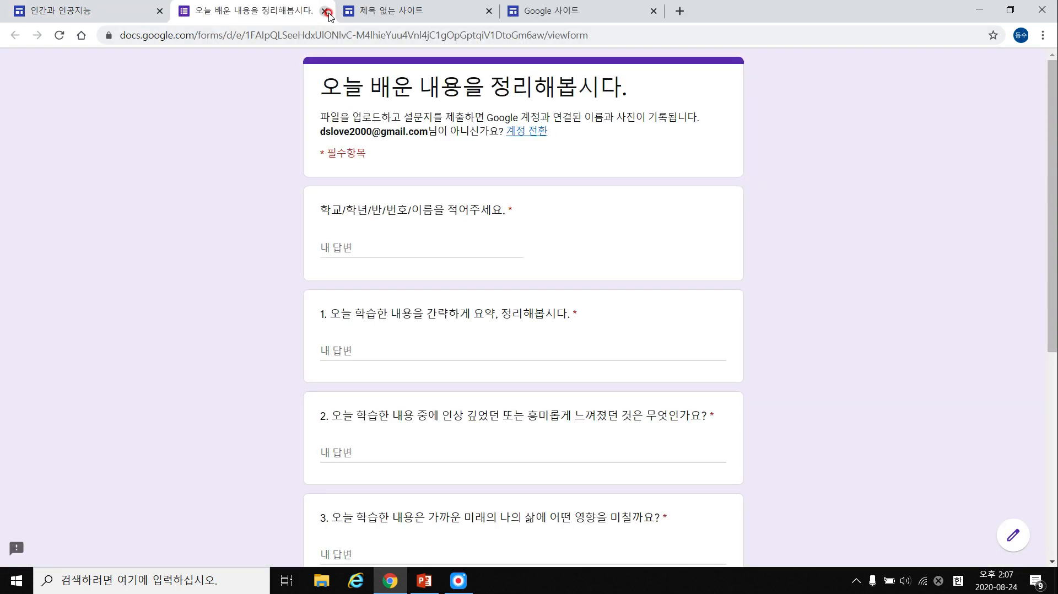
click(323, 11)
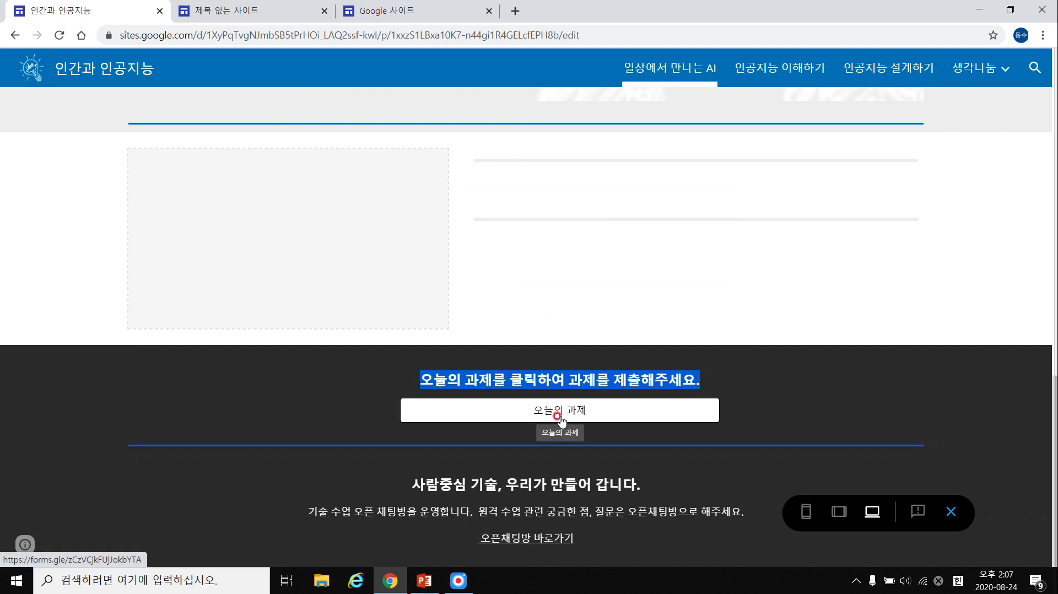
drag(406, 485, 634, 490)
right_click(514, 479)
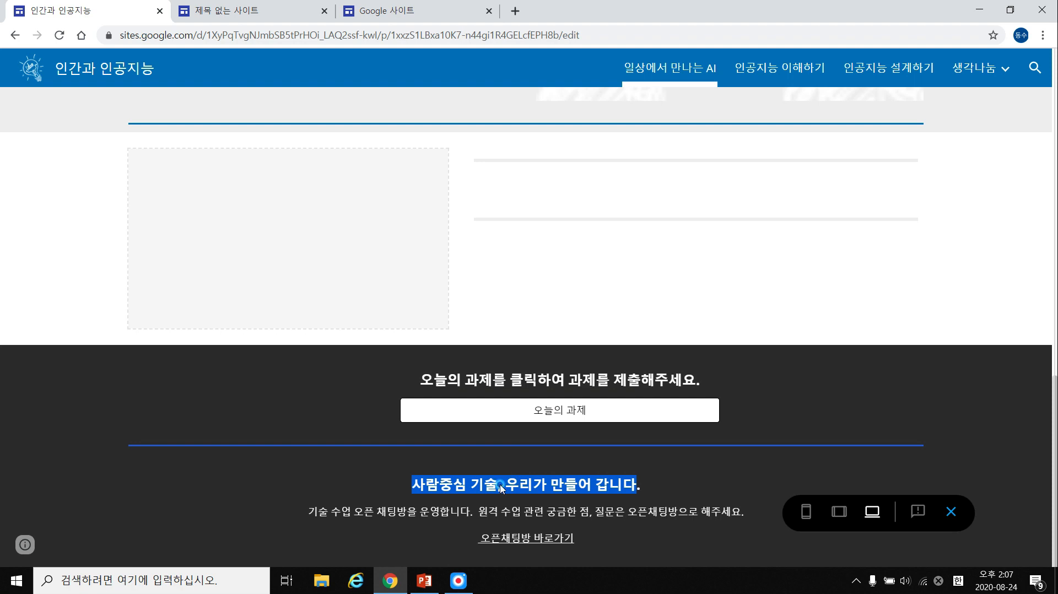
click(501, 487)
drag(412, 487, 651, 488)
drag(309, 512, 386, 512)
right_click(546, 506)
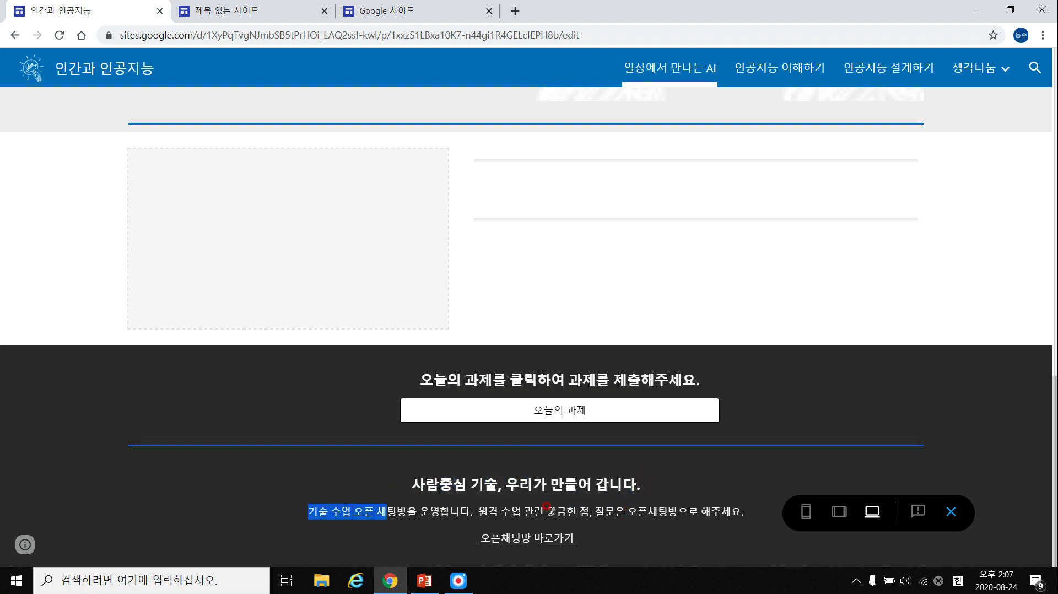
click(470, 510)
drag(480, 510, 528, 507)
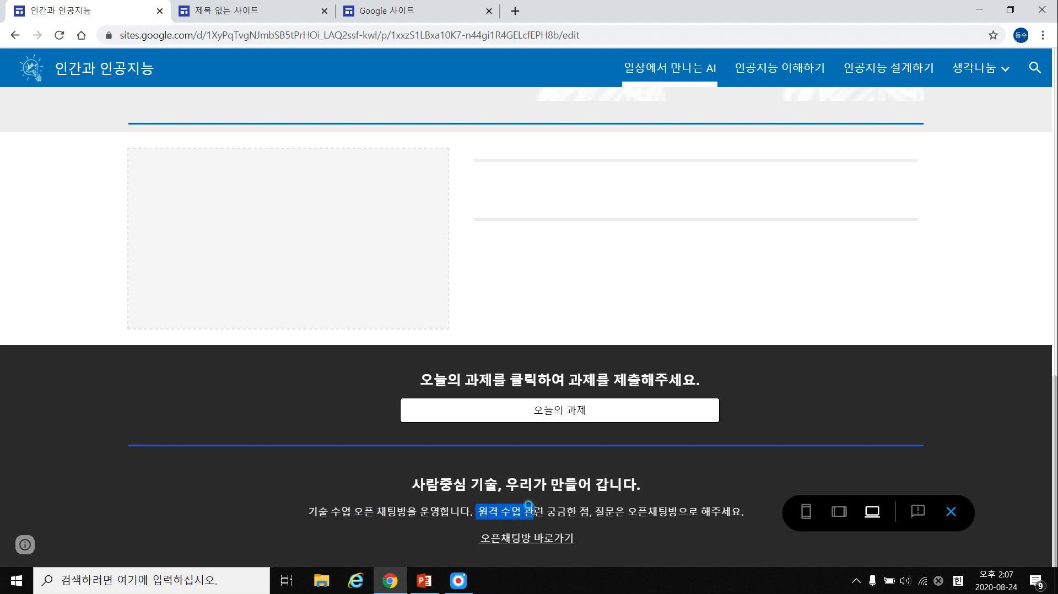
click(528, 507)
Follow the 오픈채팅방 바로가기 link, close the Kakao page, and go to the untitled site editor.
click(534, 538)
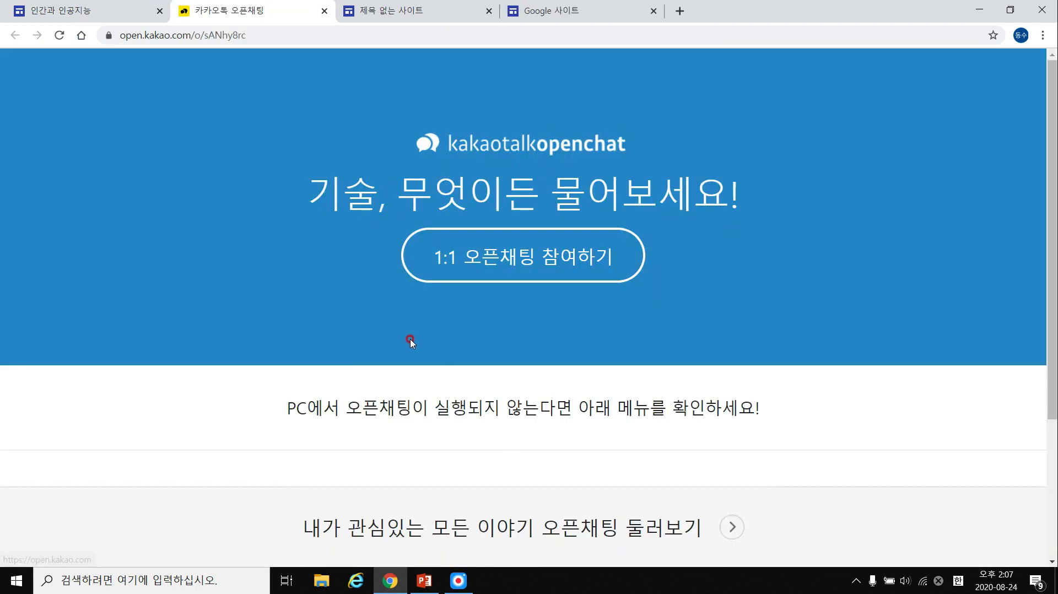
click(454, 278)
click(325, 12)
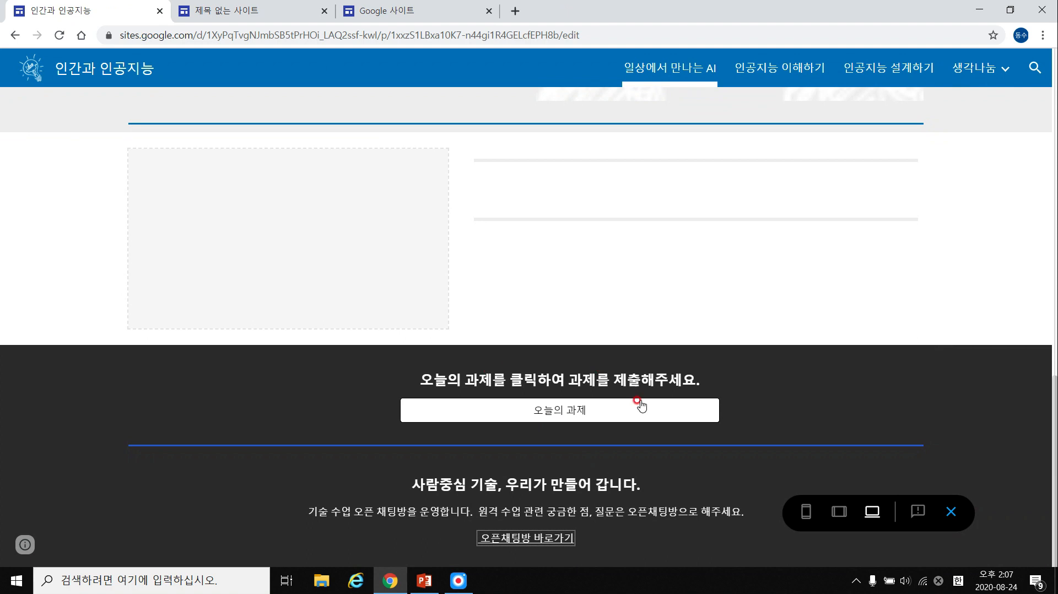
scroll(413, 369, up, 15)
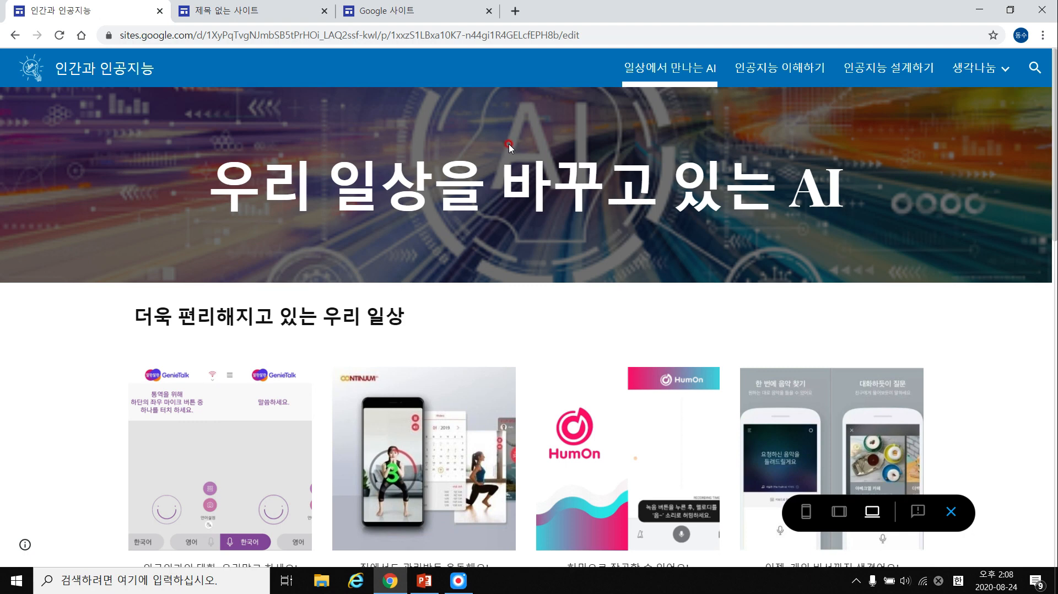
click(243, 10)
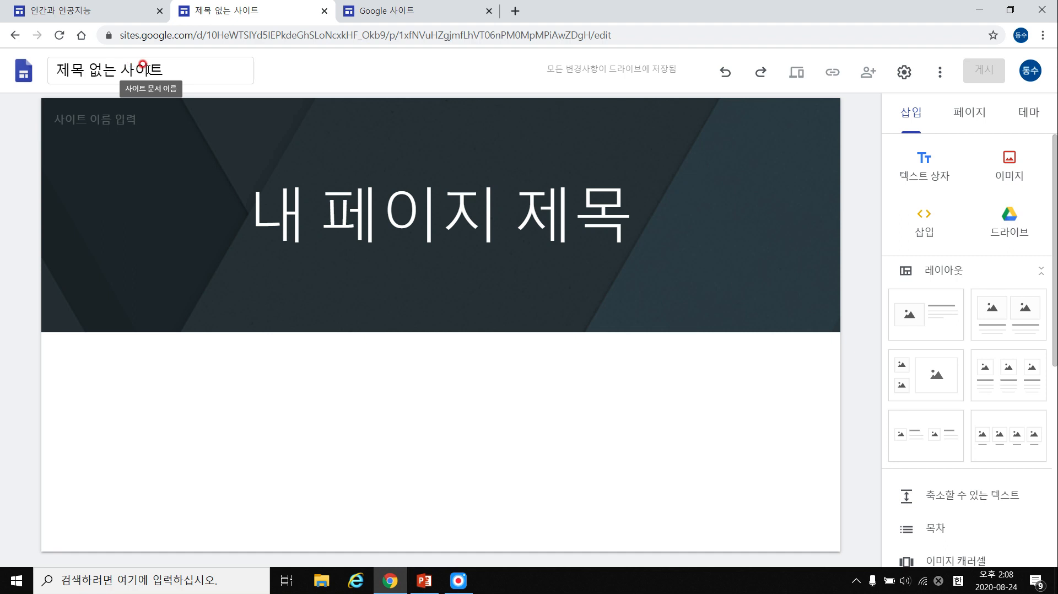
click(112, 11)
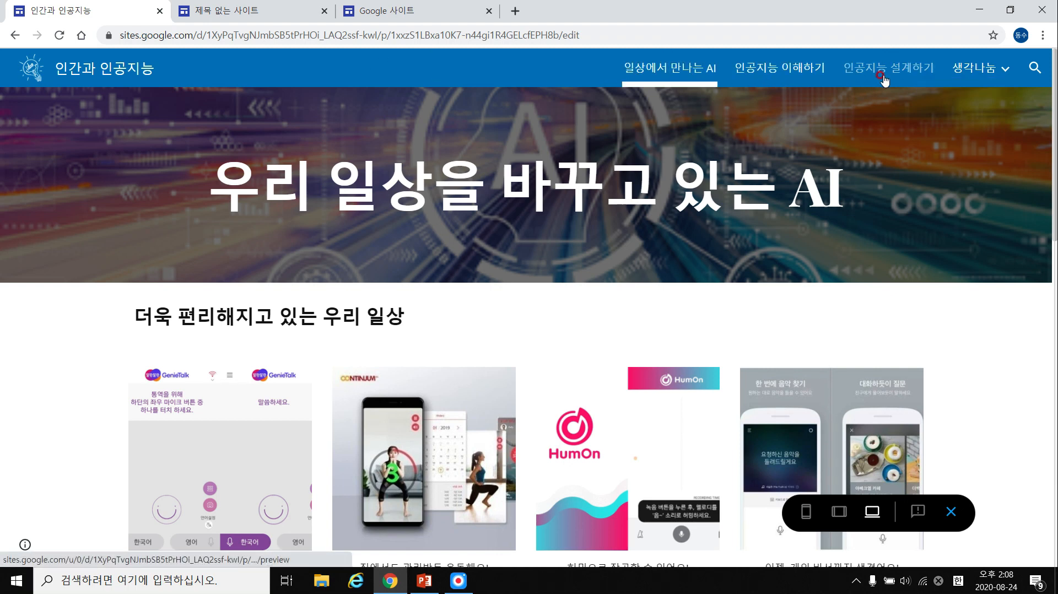
click(253, 11)
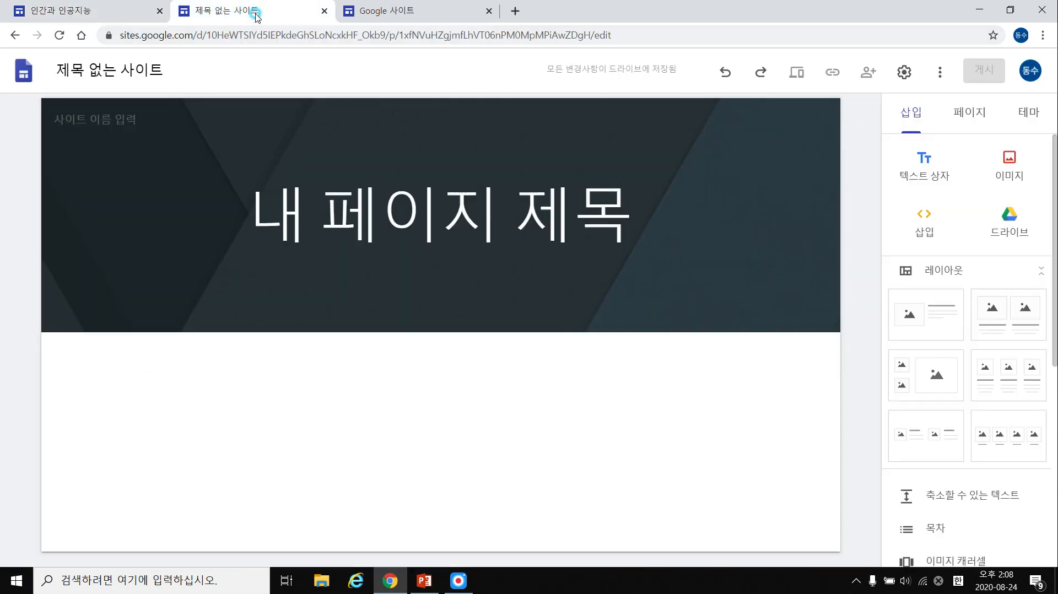
click(165, 80)
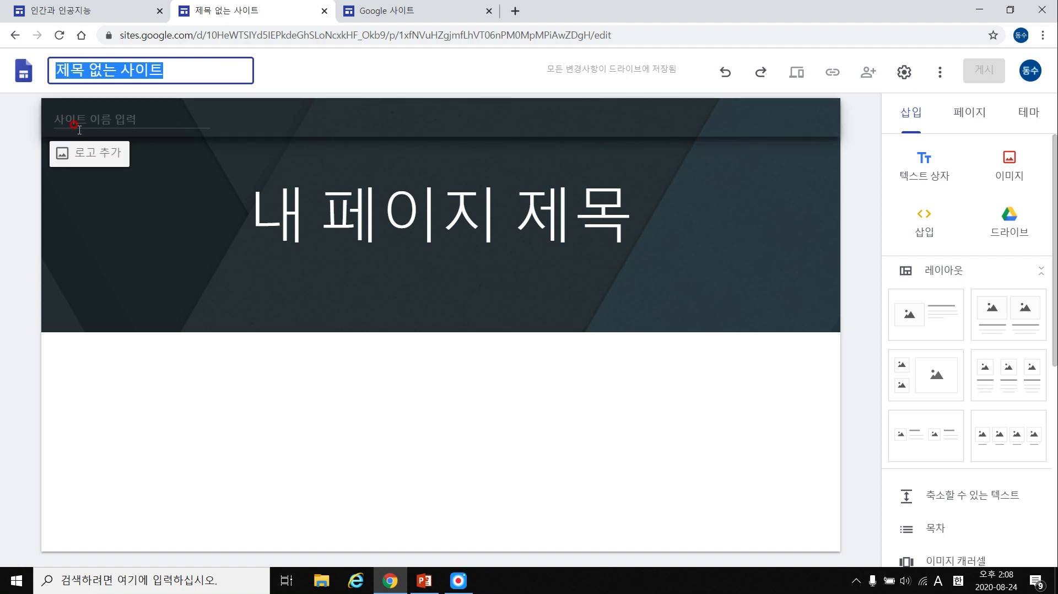
click(103, 118)
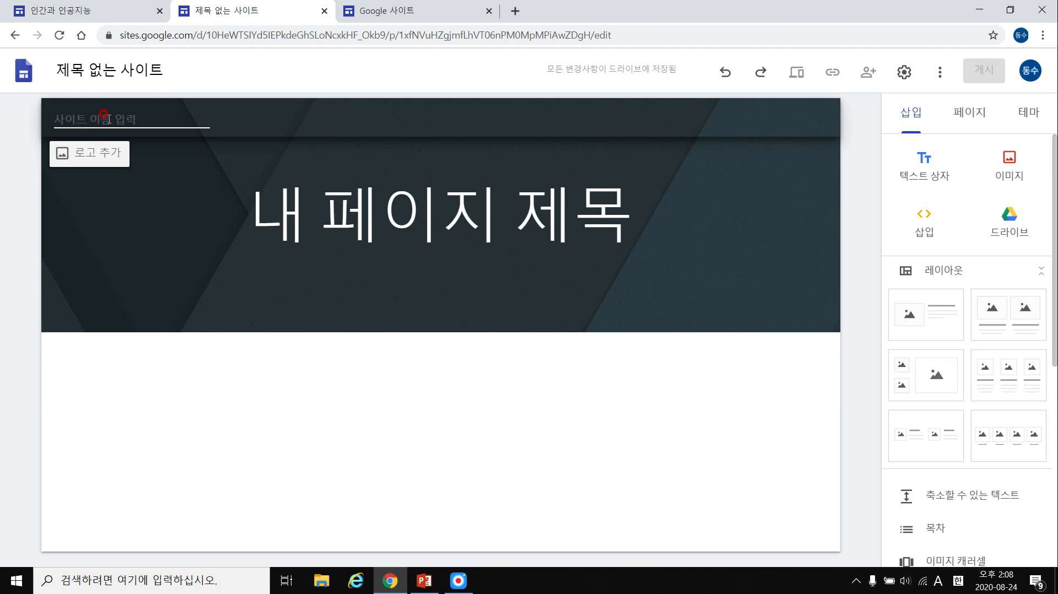
click(91, 156)
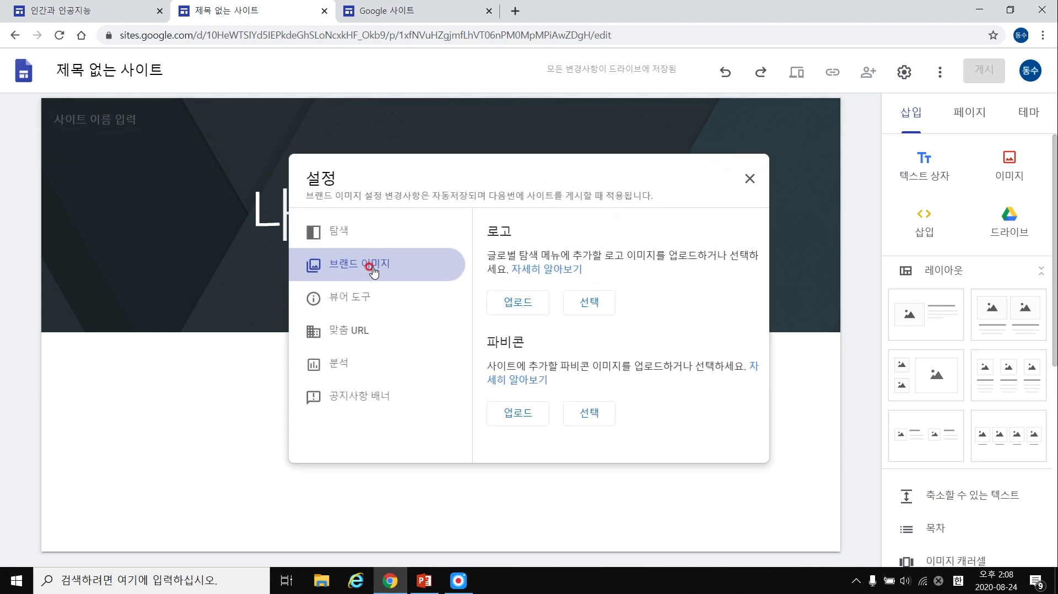
click(526, 305)
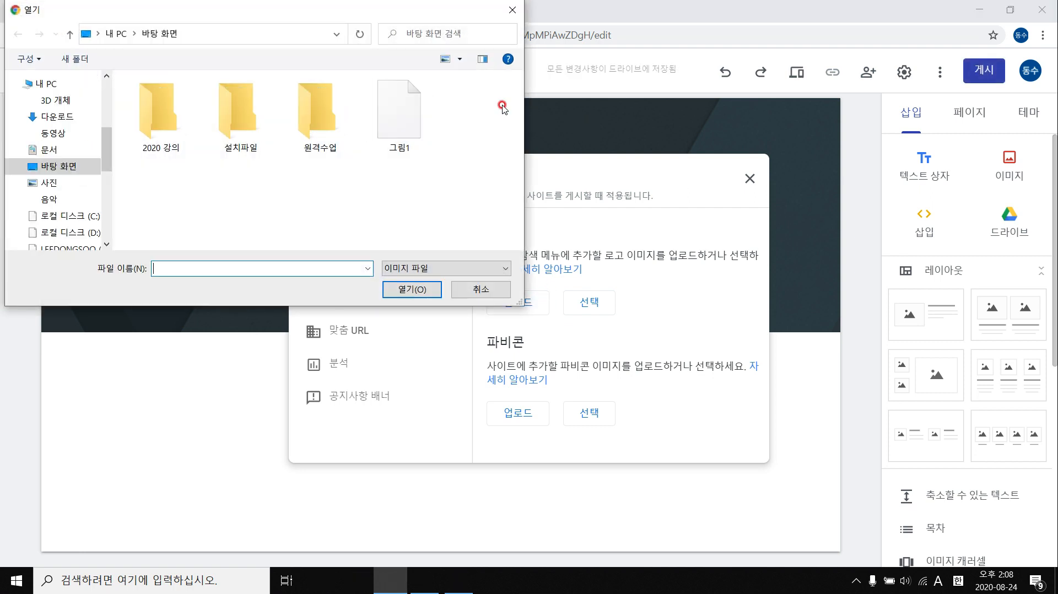
click(488, 295)
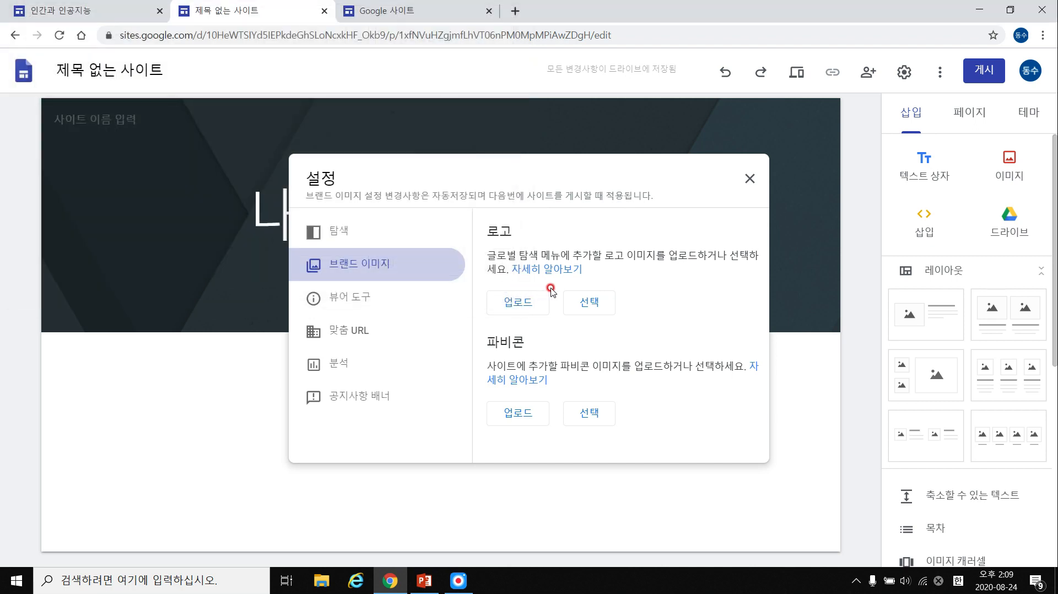
click(749, 178)
click(97, 118)
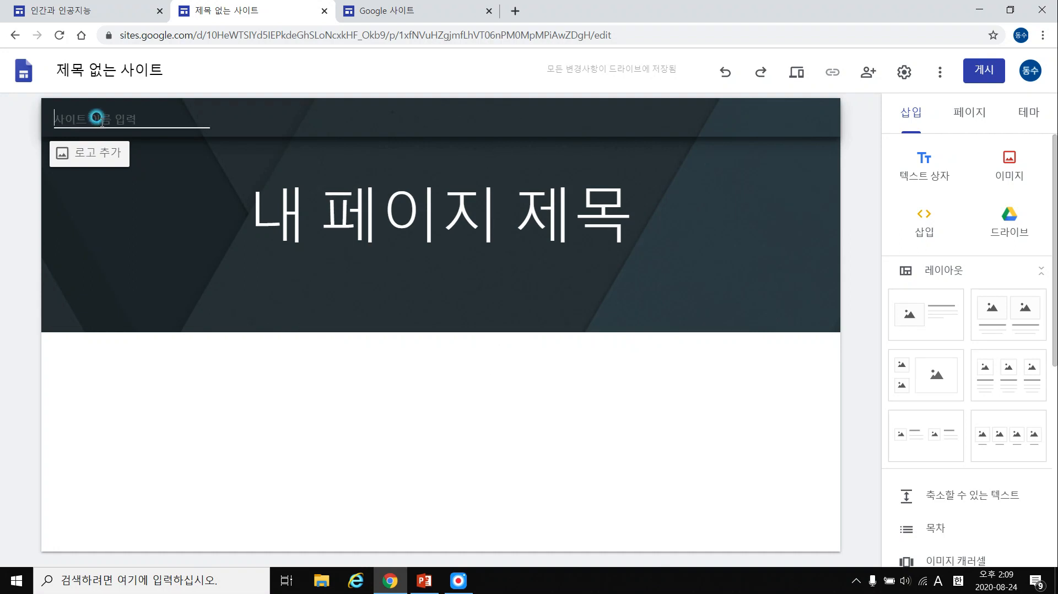
Select the site's file title and compare with the 인간과 인공지능 site tab.
click(177, 71)
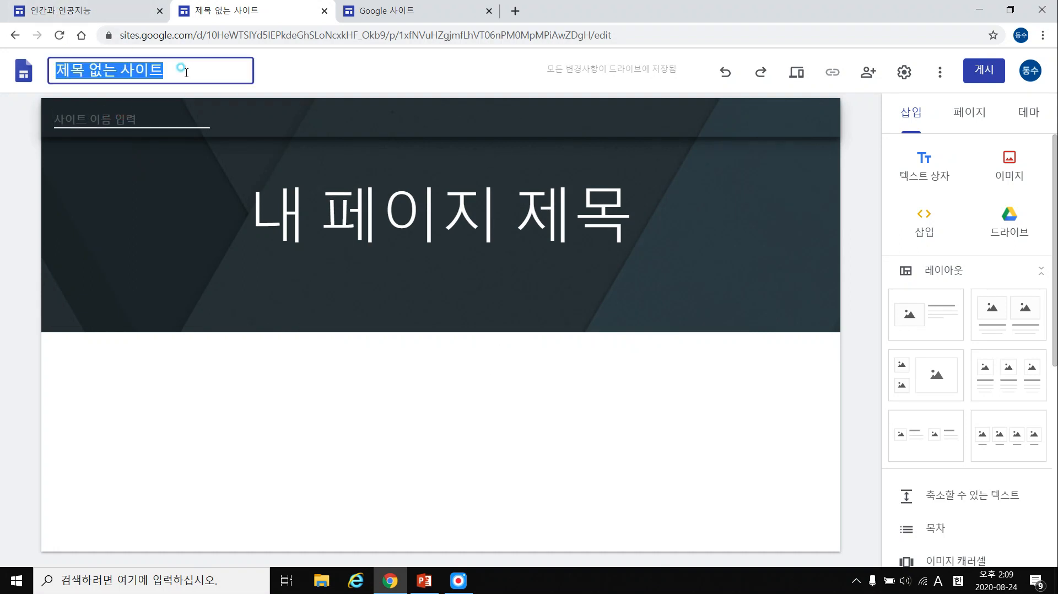
click(133, 67)
triple_click(133, 69)
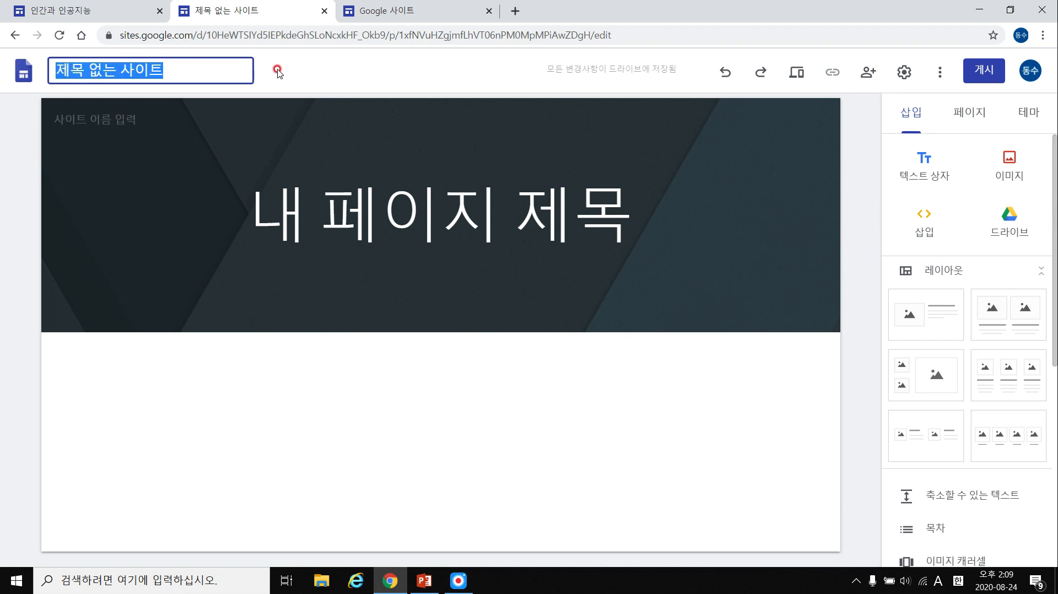
click(27, 11)
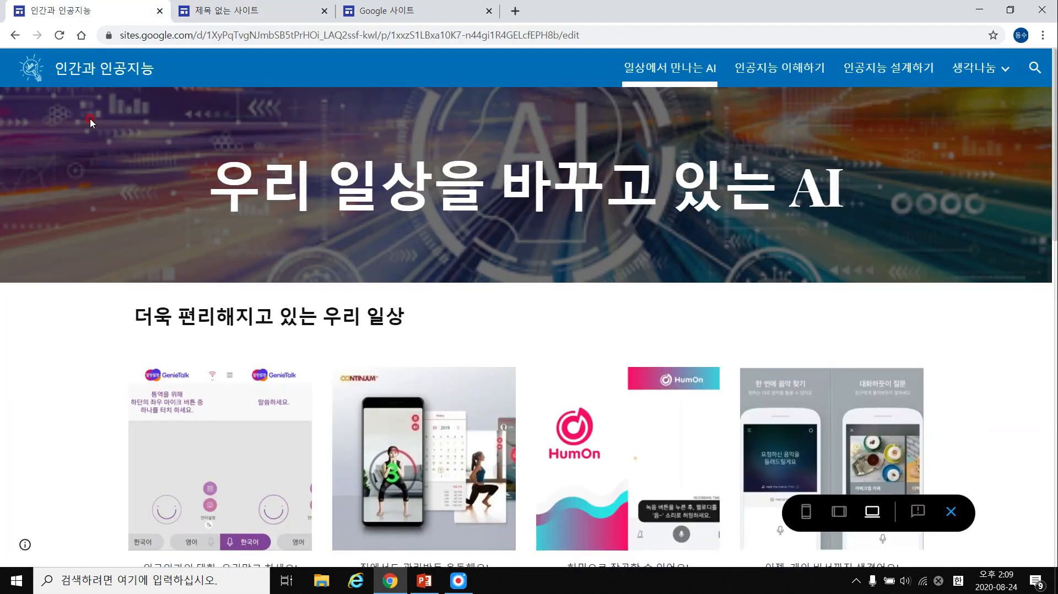
click(276, 11)
Type 인간과 인공지능 into the header's site name field using Korean input.
click(144, 119)
text(dls)
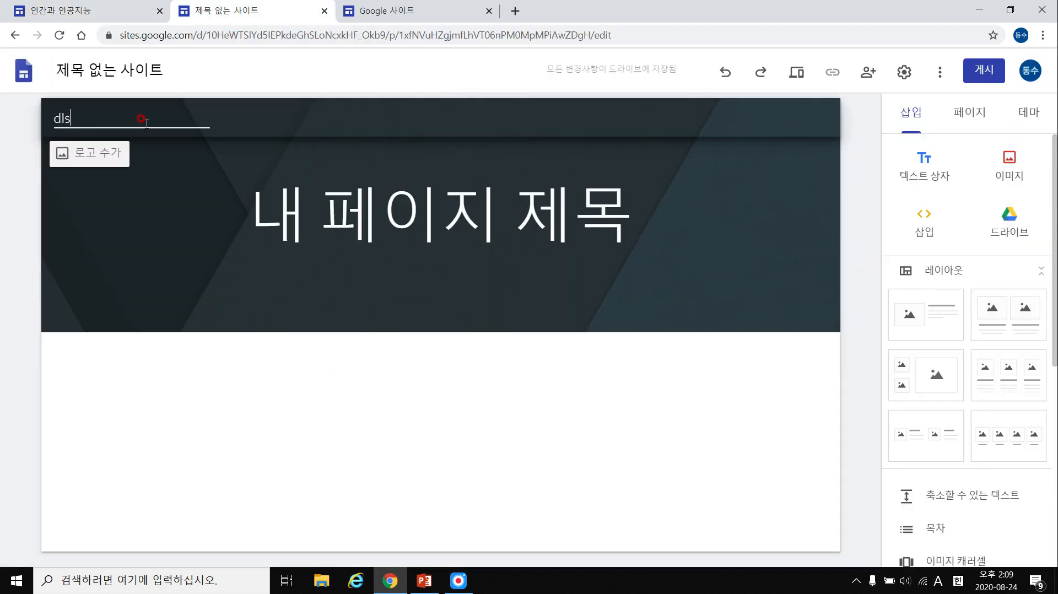
key(BackSpace)
key(BackSpace)
key(Hangul)
text(인간과 인공지능)
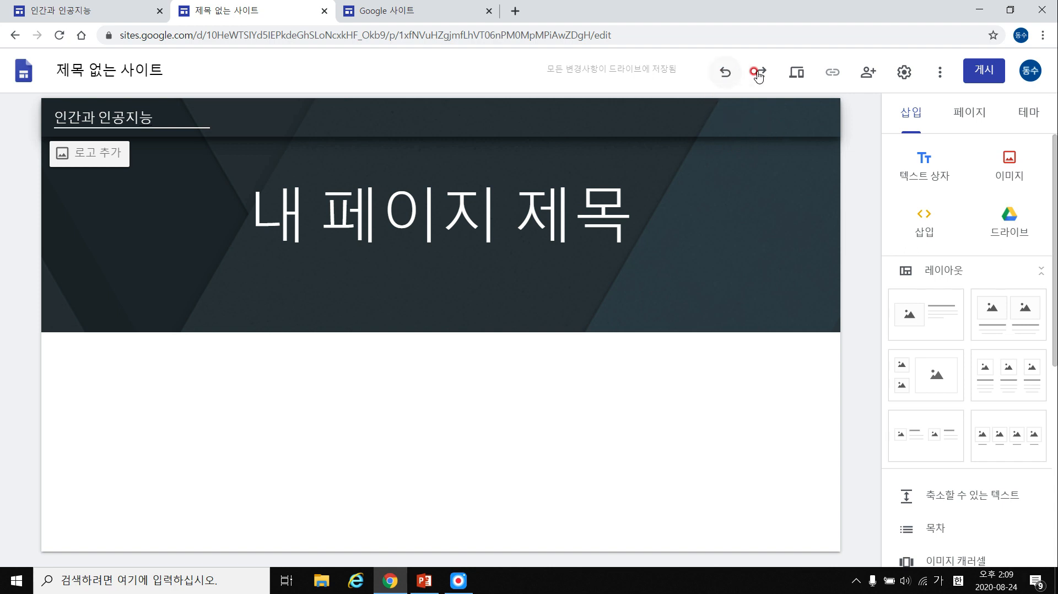
click(798, 72)
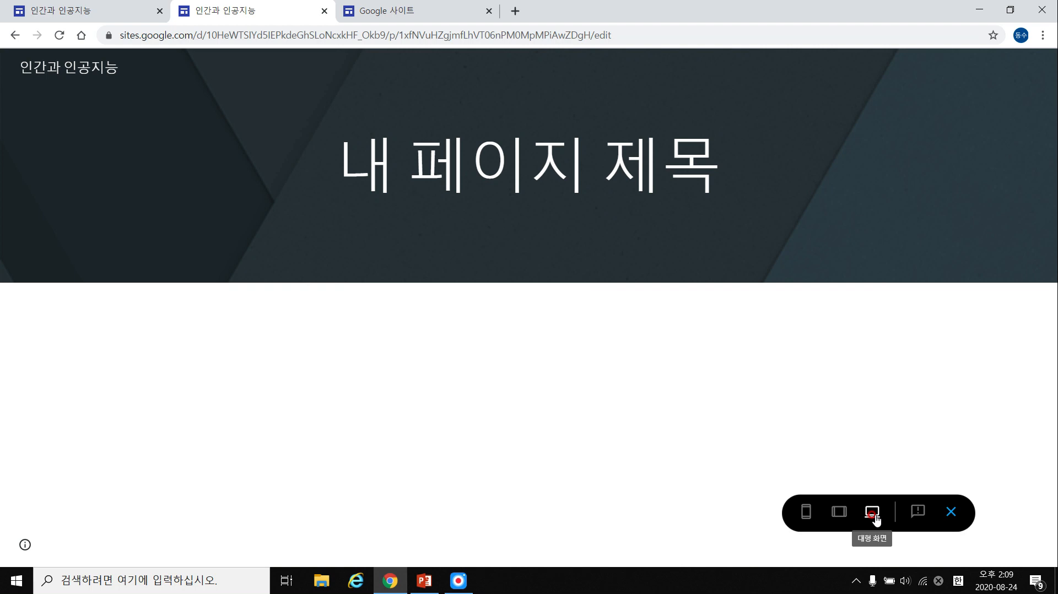
click(840, 518)
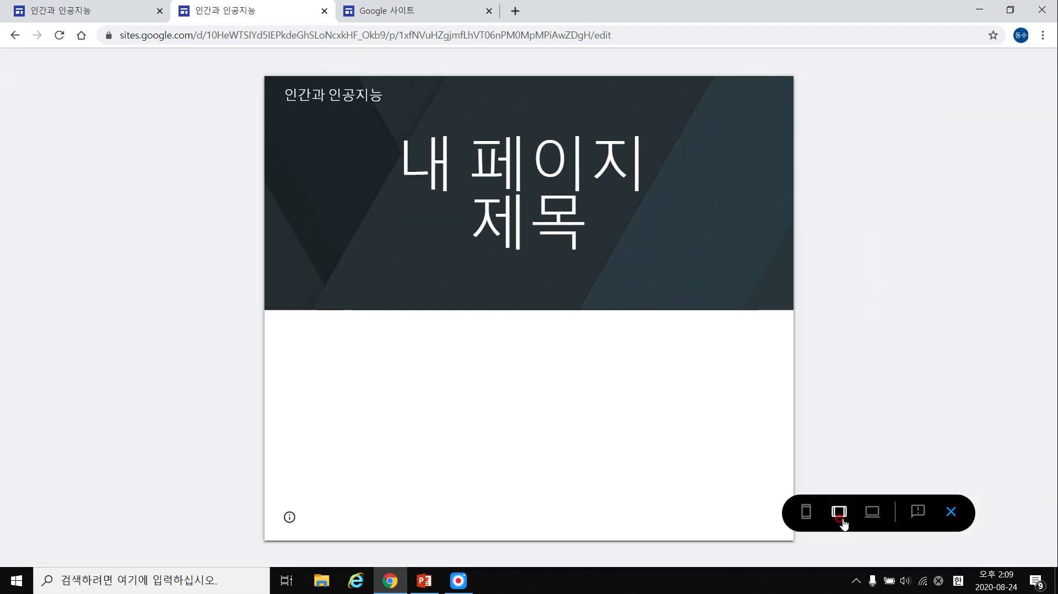
click(806, 516)
click(807, 517)
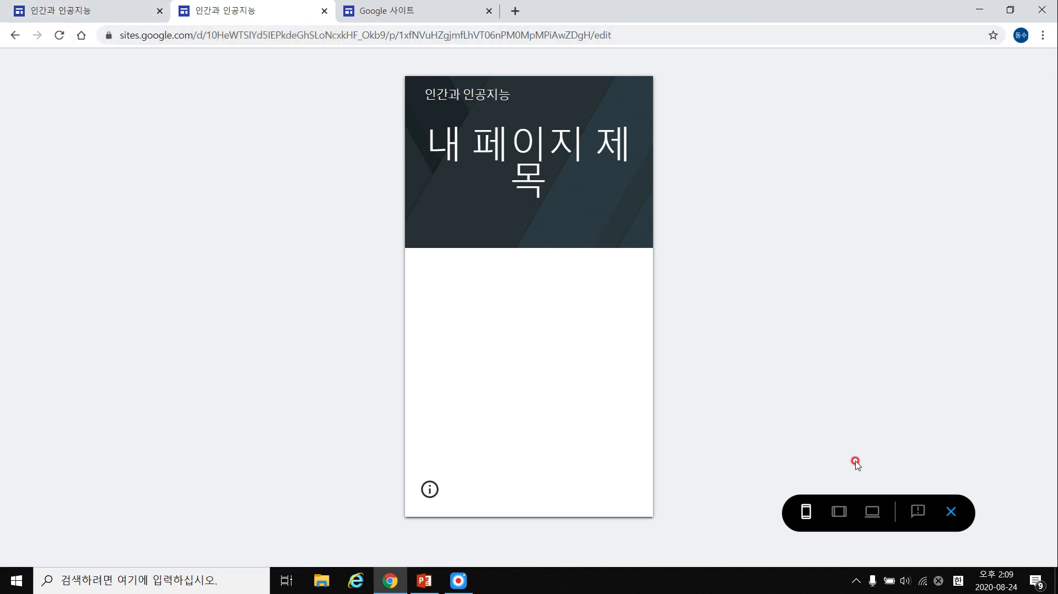
click(956, 521)
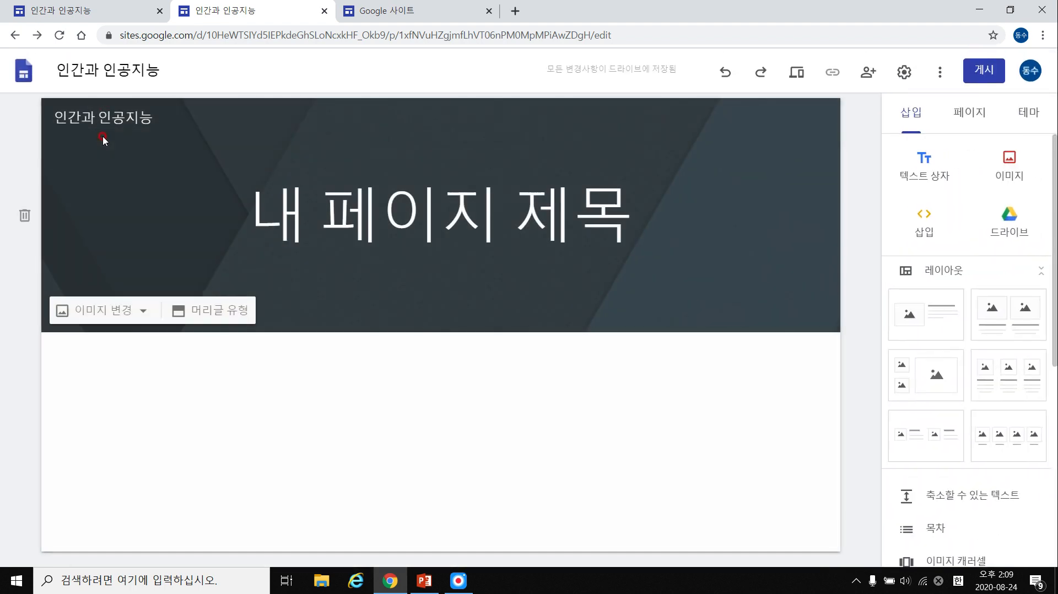
Upload 그림1 as the site logo in the header.
click(105, 116)
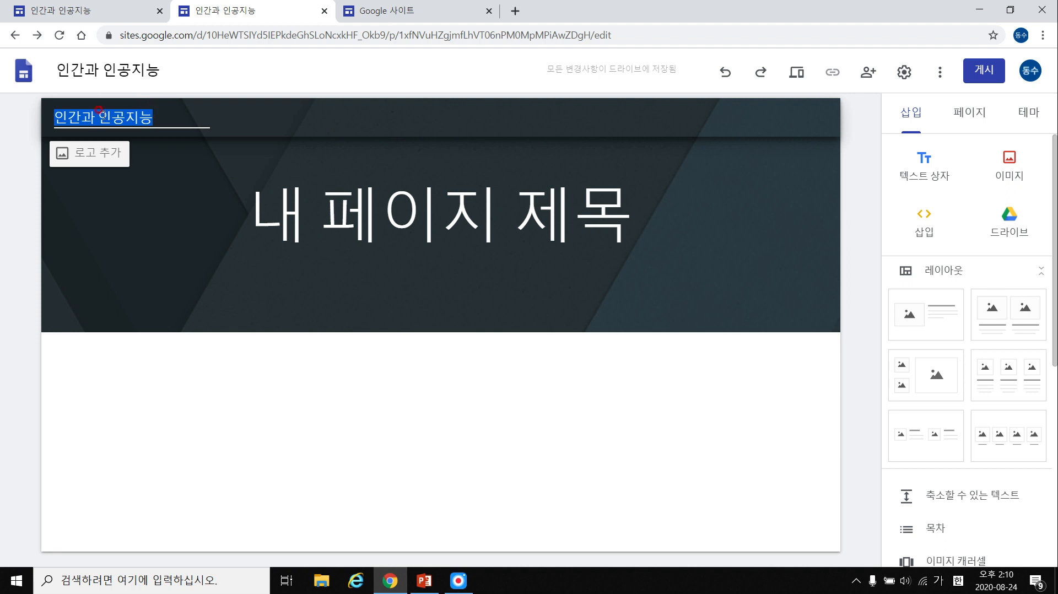
click(52, 114)
click(71, 154)
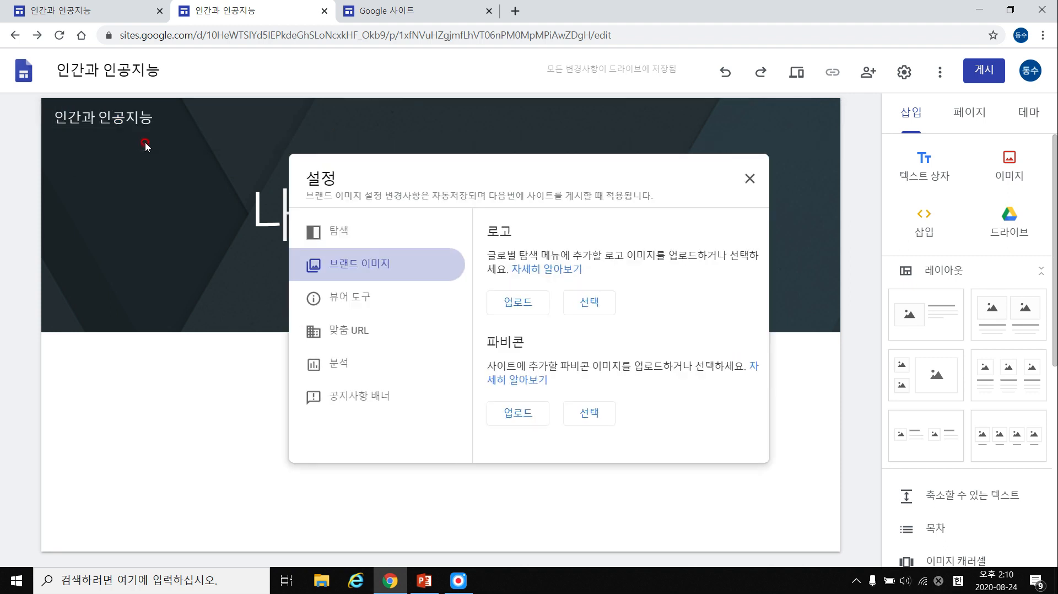
click(524, 303)
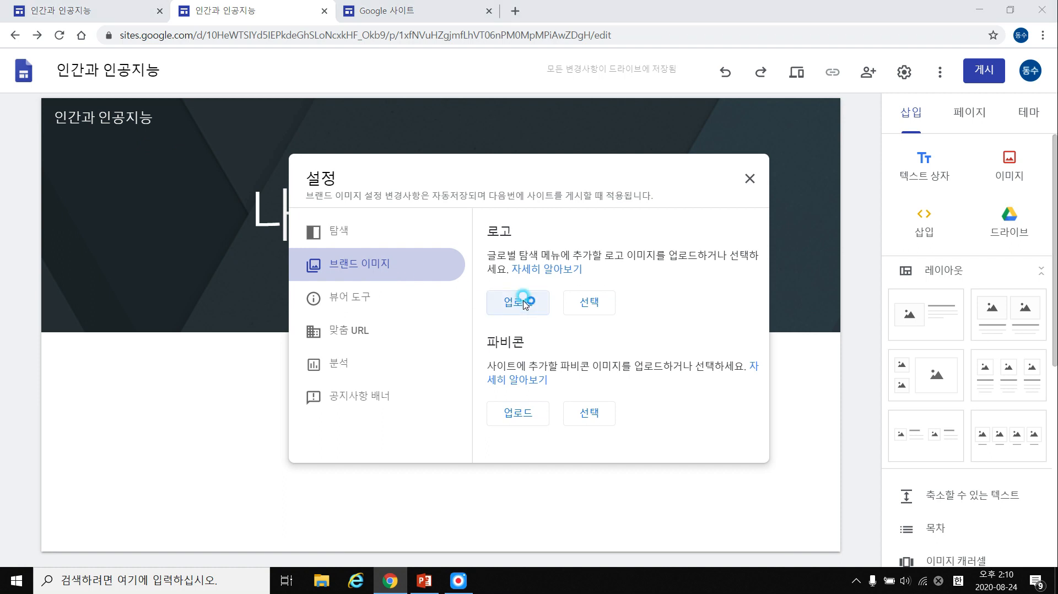
double_click(401, 102)
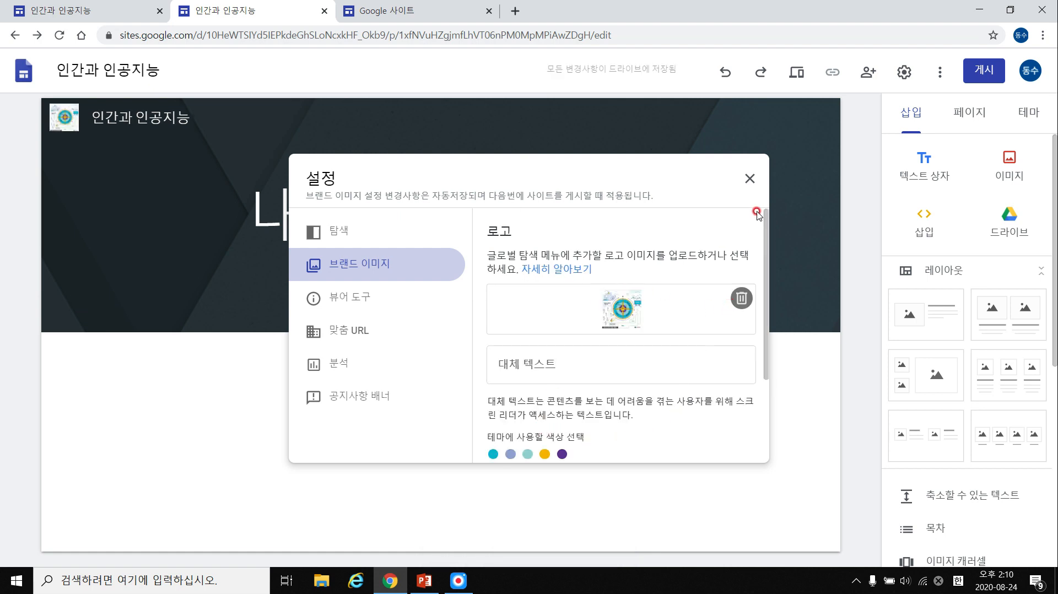
click(78, 126)
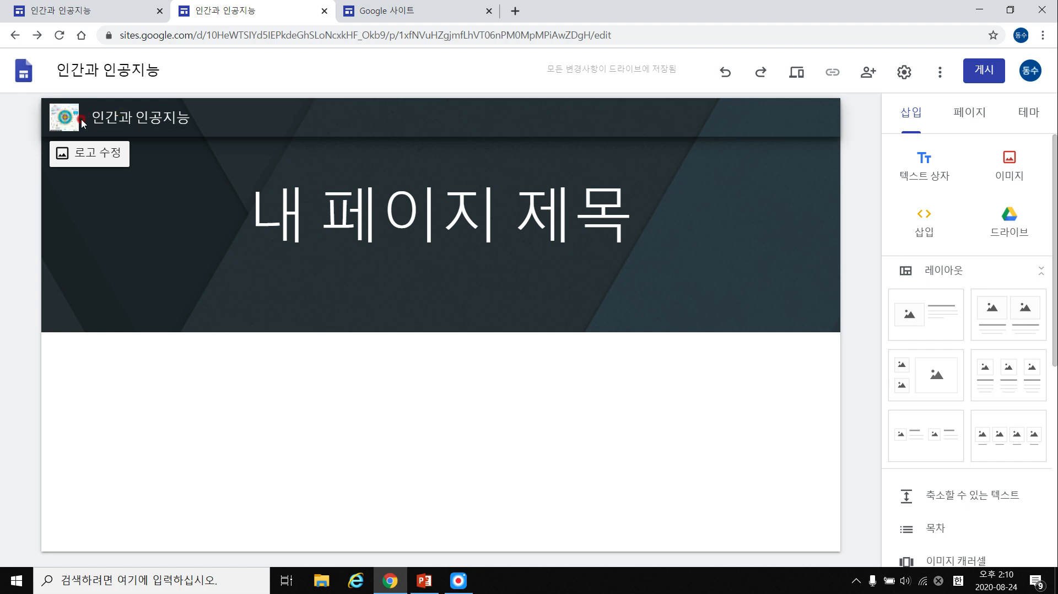
Delete the site logo in the 브랜드 이미지 settings and close Settings.
click(93, 154)
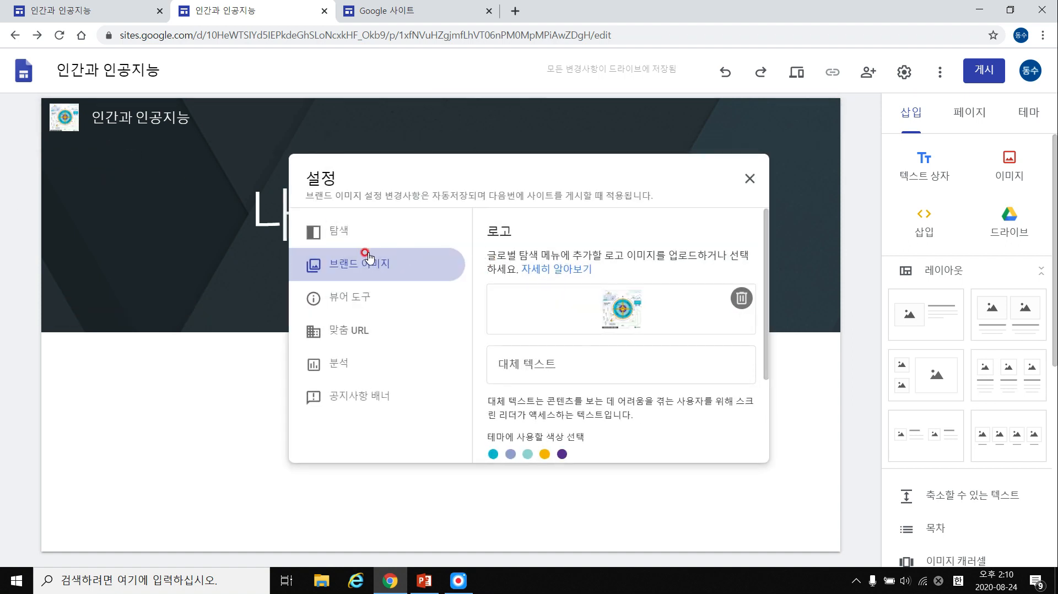
click(749, 178)
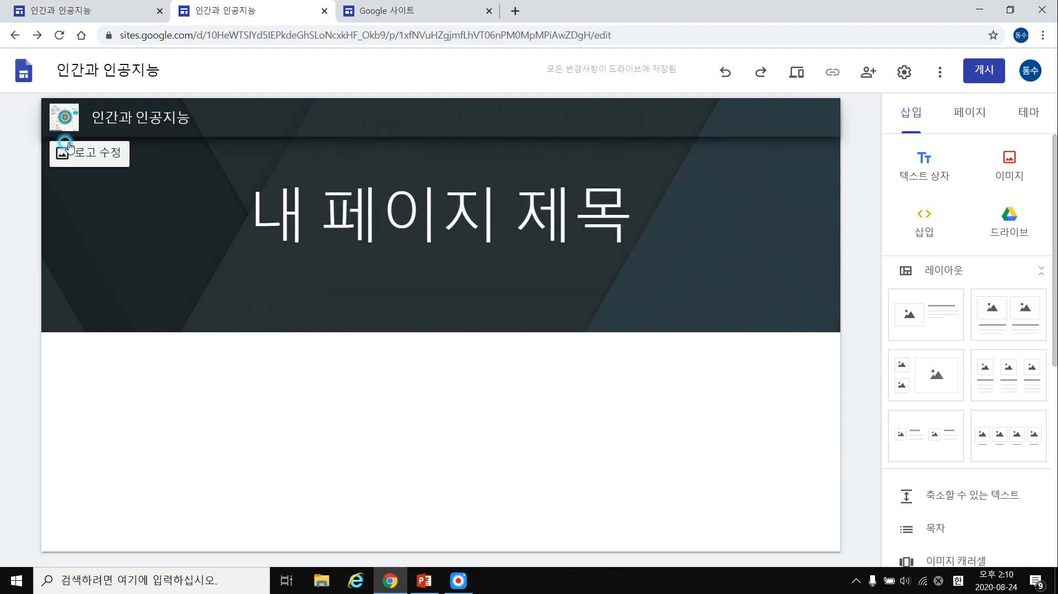
click(109, 154)
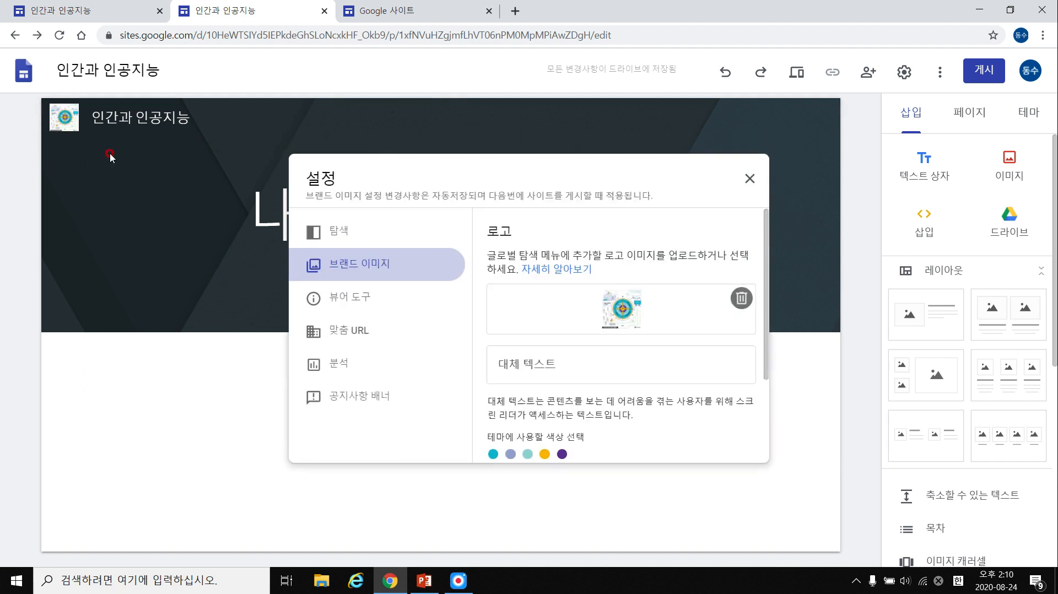
click(741, 299)
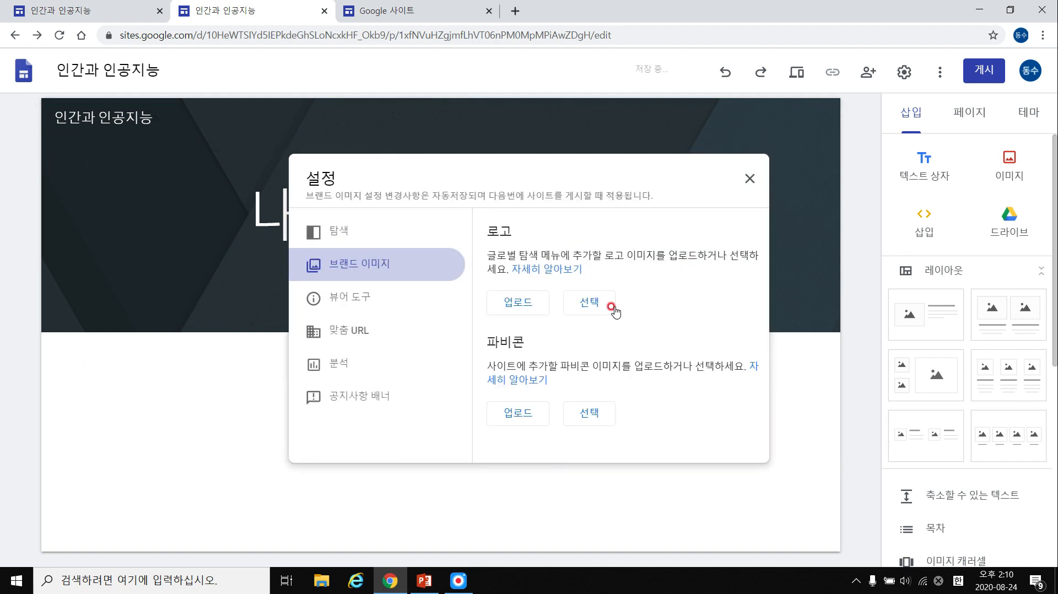
click(748, 182)
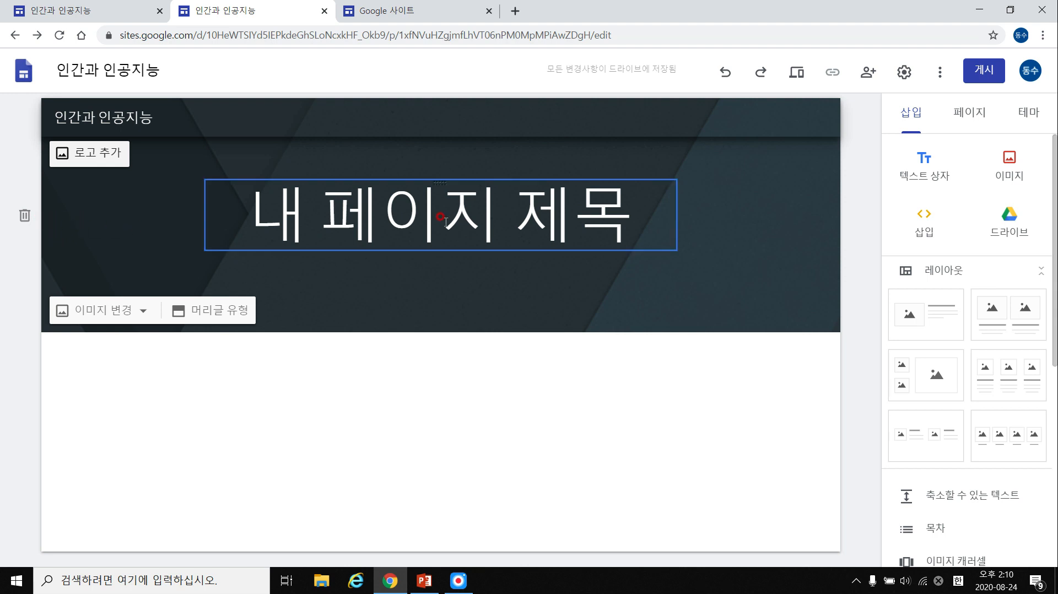
Replace the page title 내 페이지 제목 with 제목, after checking the reference site.
double_click(411, 211)
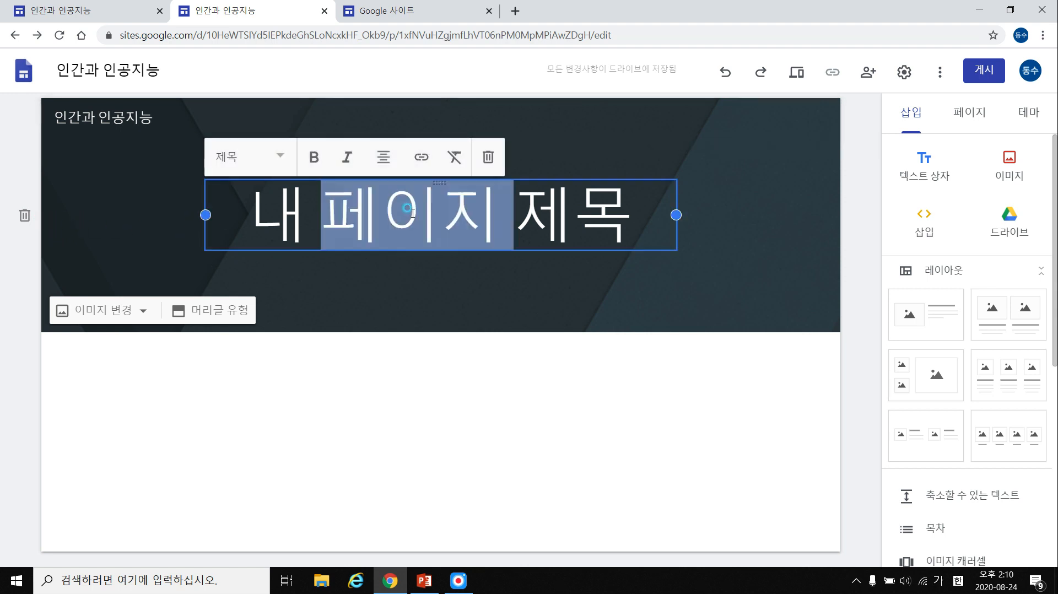
triple_click(413, 213)
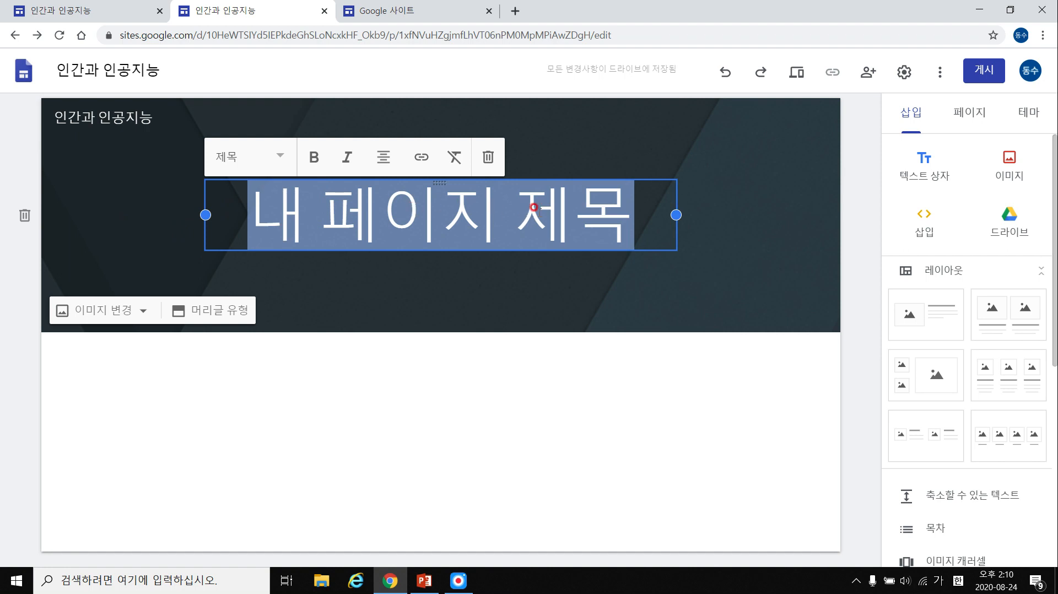
click(86, 13)
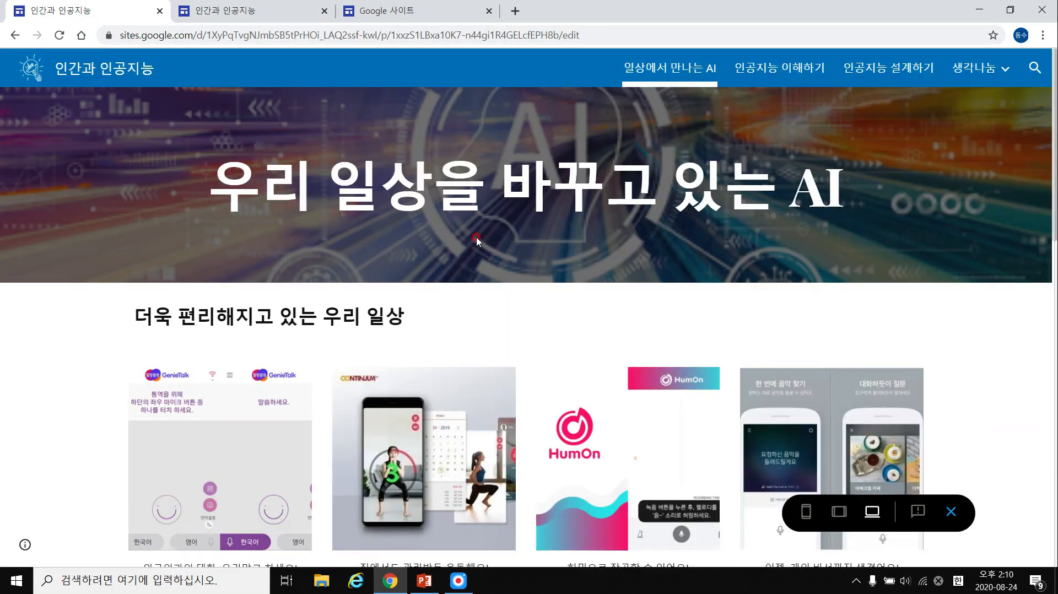
scroll(332, 249, down, 1)
scroll(639, 176, up, 1)
click(248, 11)
triple_click(475, 208)
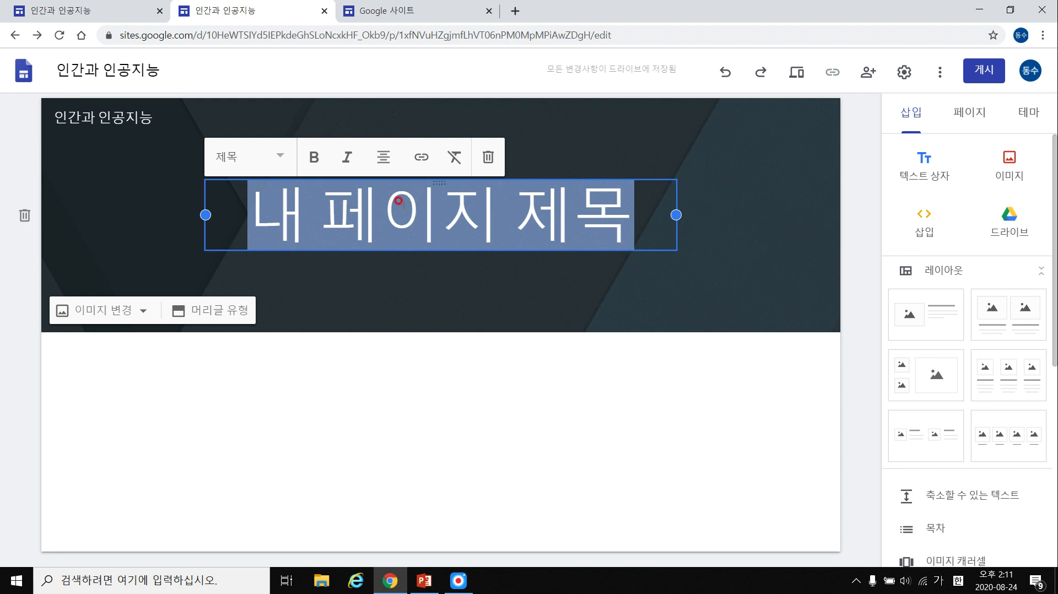
text(제목)
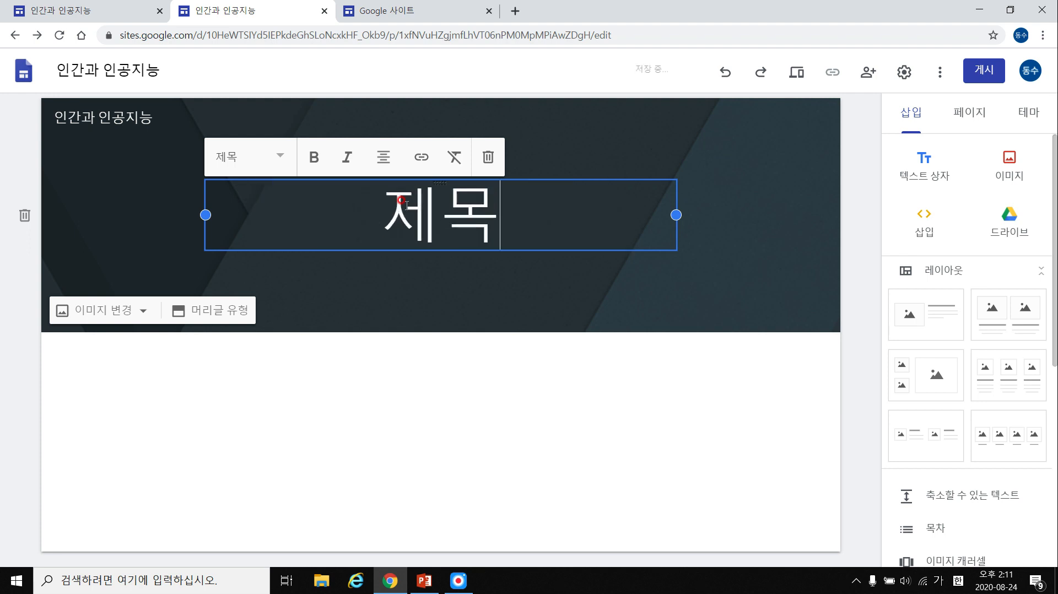
Try heading and subheading styles, then keep the large title style without bold or italic.
click(440, 209)
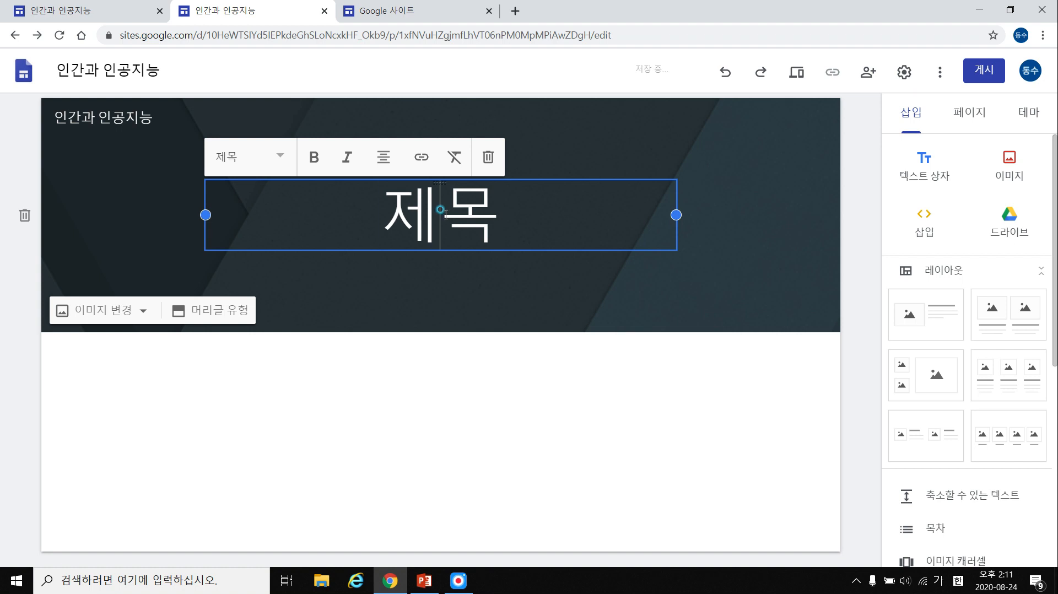
click(275, 158)
click(278, 237)
click(260, 168)
click(260, 290)
click(267, 180)
click(270, 221)
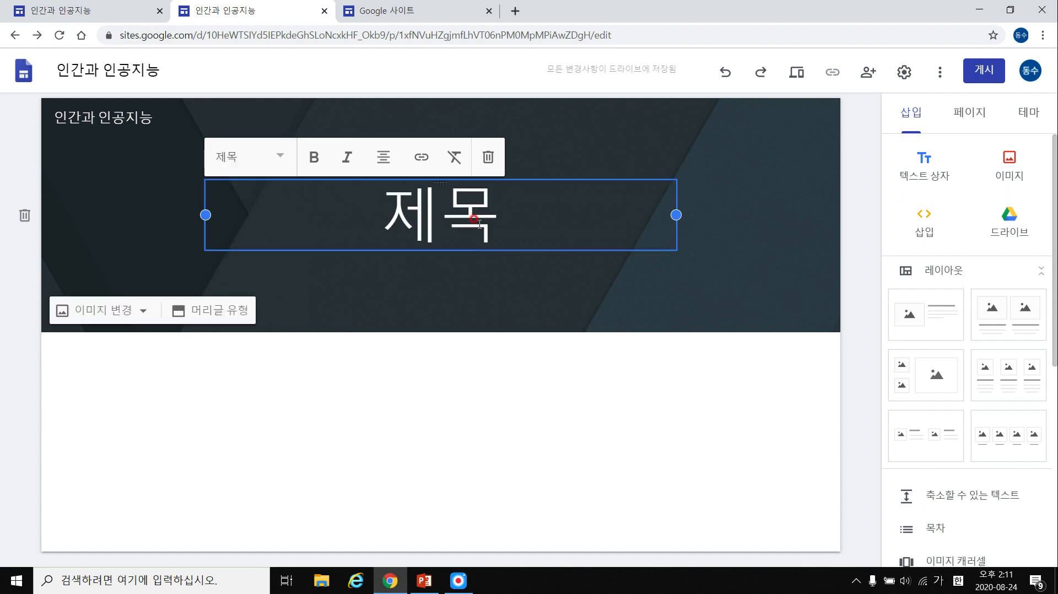
click(313, 158)
click(347, 158)
click(347, 160)
Left-align the 제목 title, then compare it with the reference site.
click(398, 195)
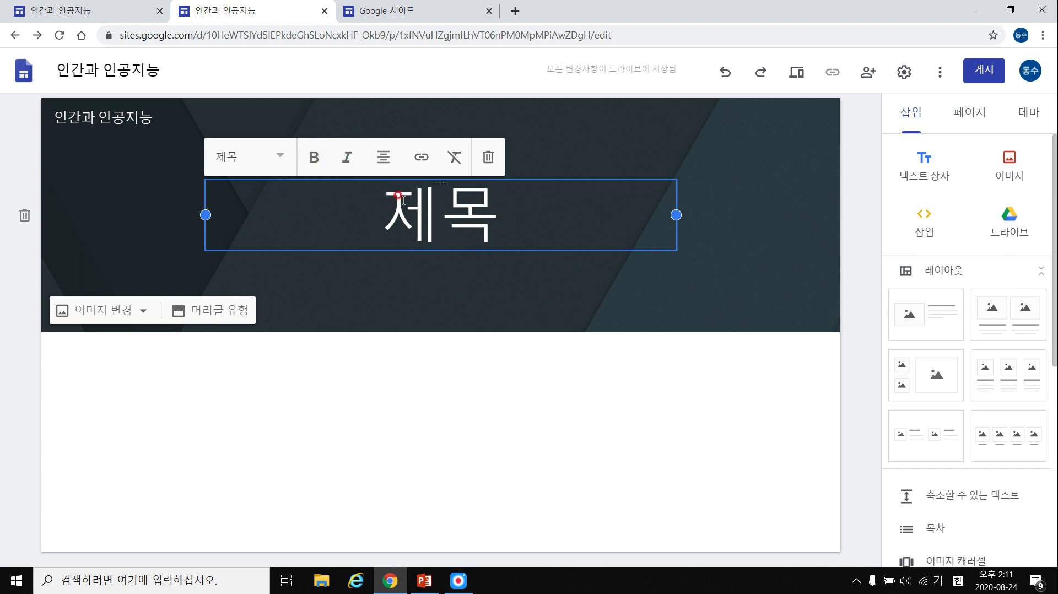
click(381, 161)
click(384, 166)
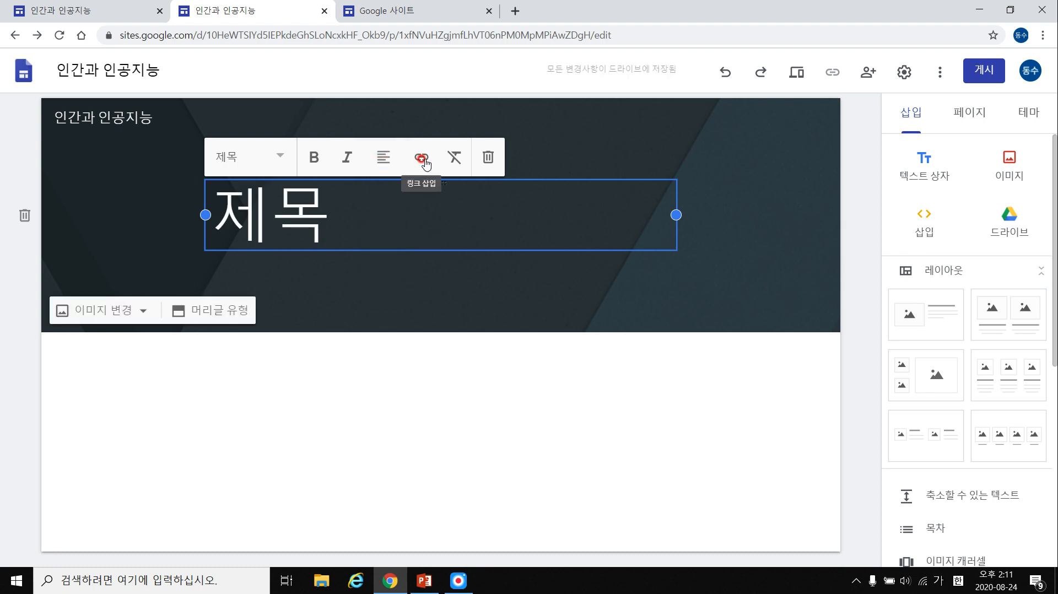
click(322, 200)
double_click(323, 199)
click(91, 10)
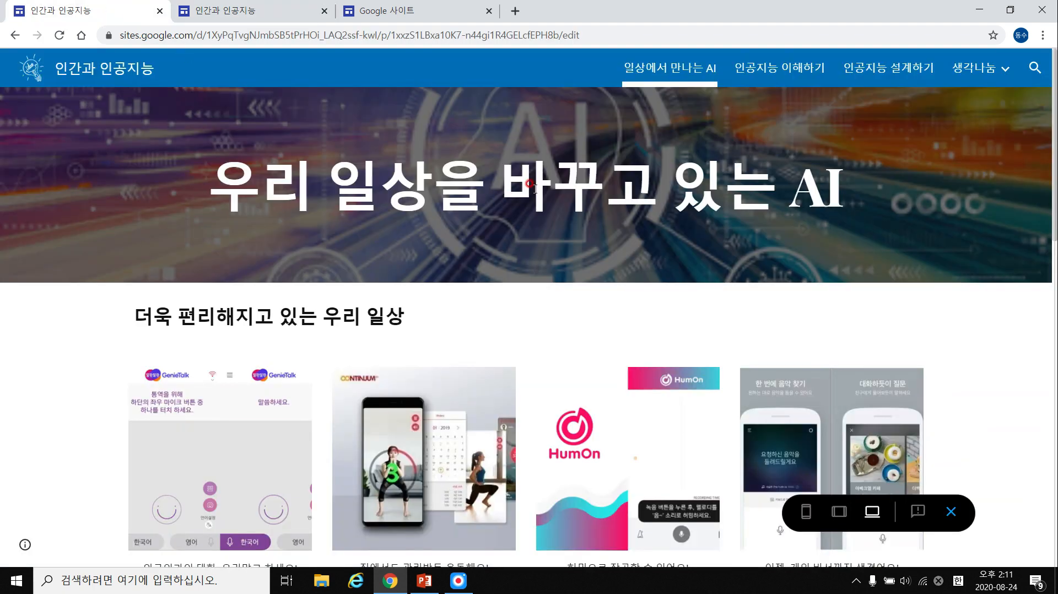
scroll(533, 193, down, 10)
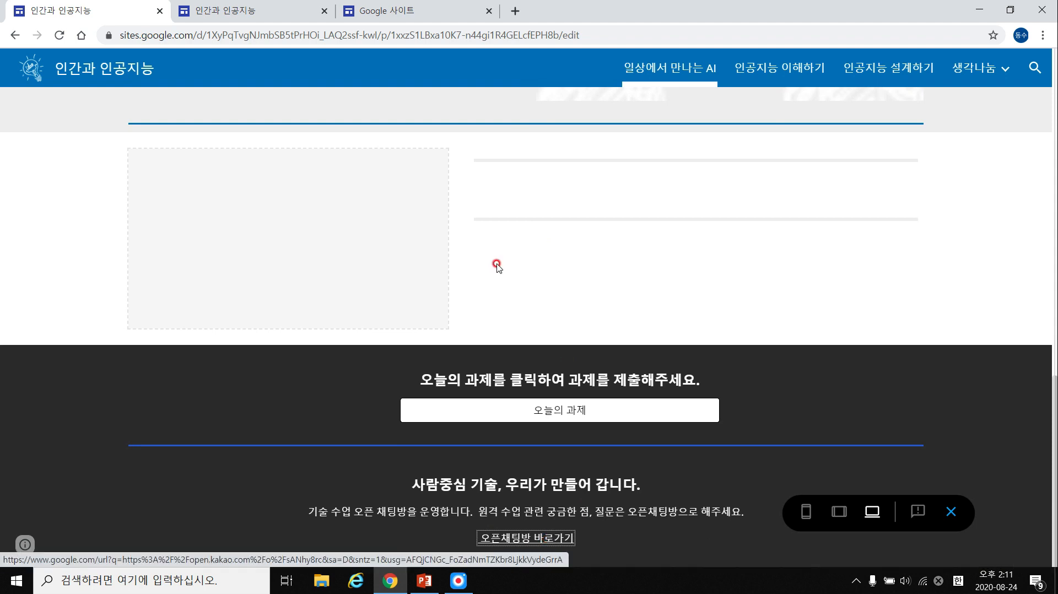
click(395, 11)
click(307, 11)
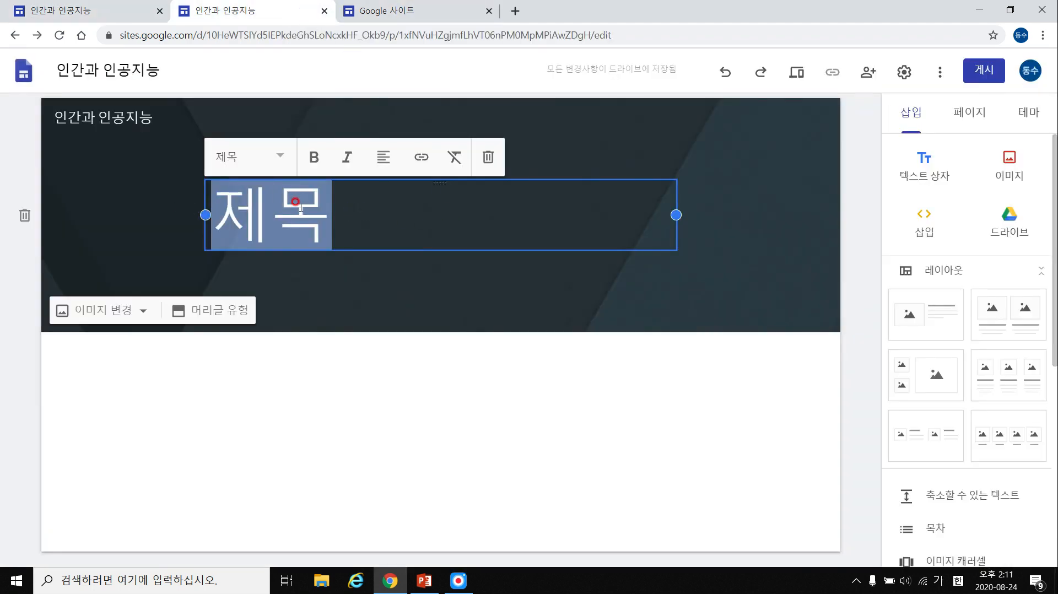
Start a link on 제목 and paste the Sites home page address copied from the other tab.
click(420, 158)
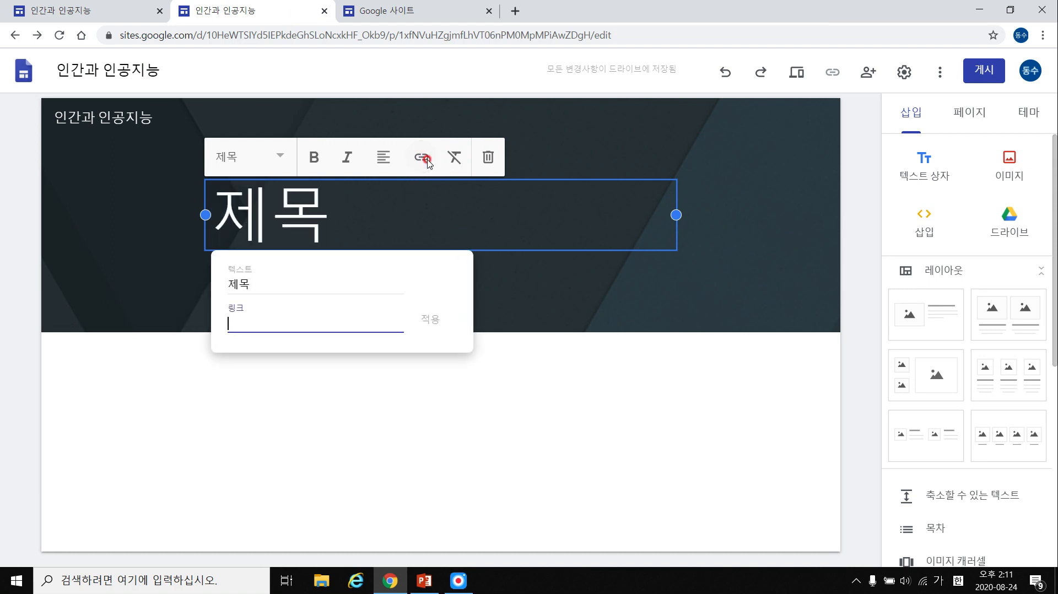
double_click(244, 279)
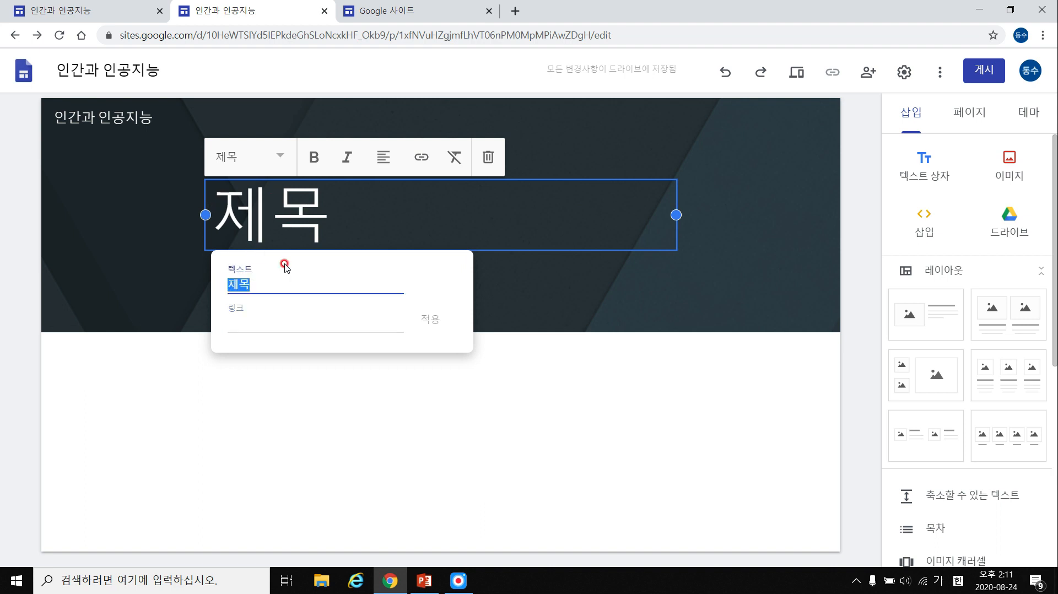
click(270, 319)
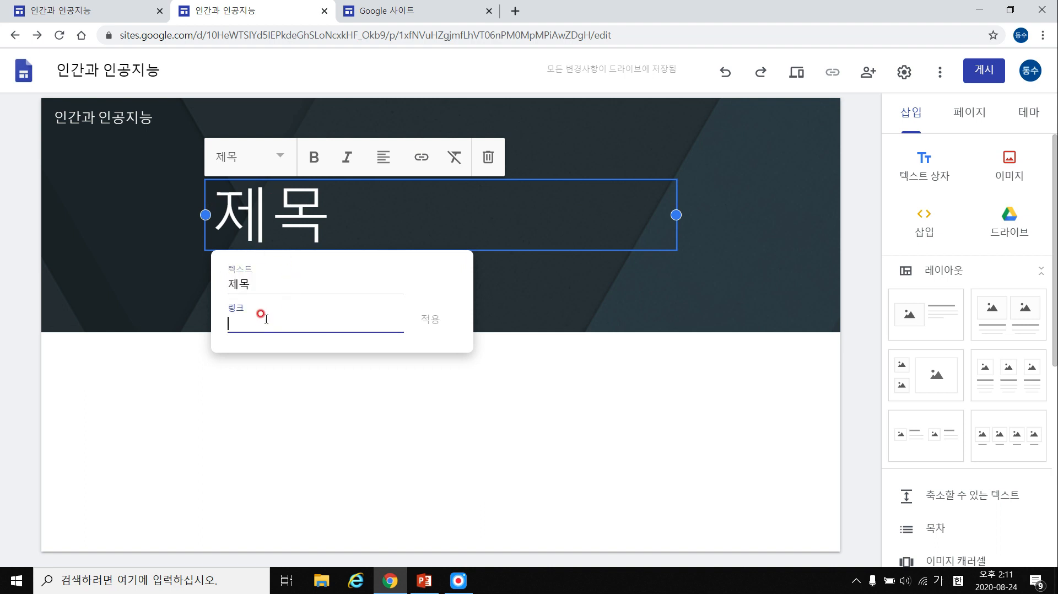
click(428, 7)
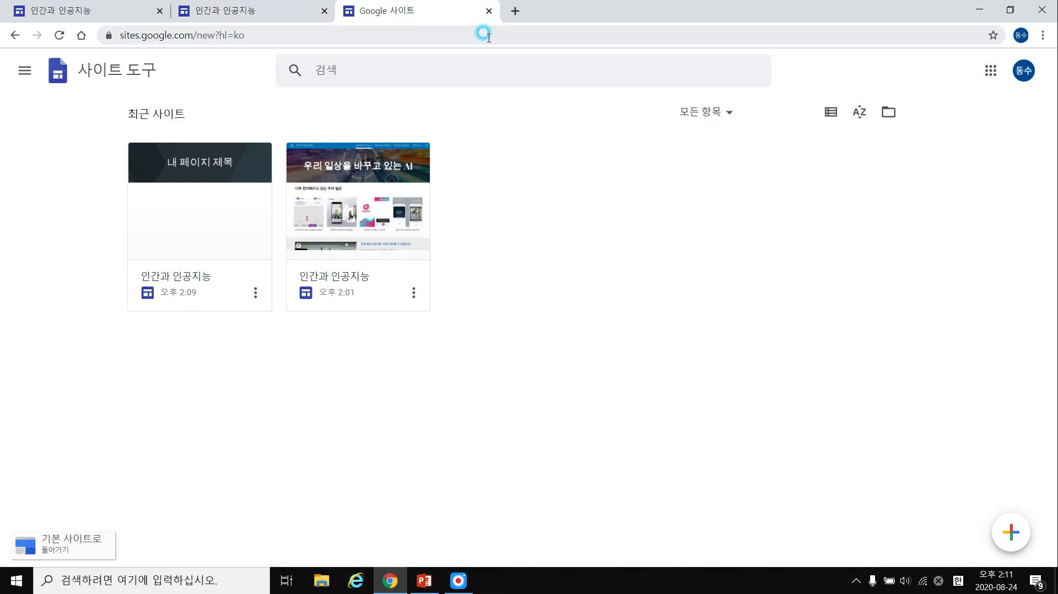
click(487, 35)
key(ctrl+c)
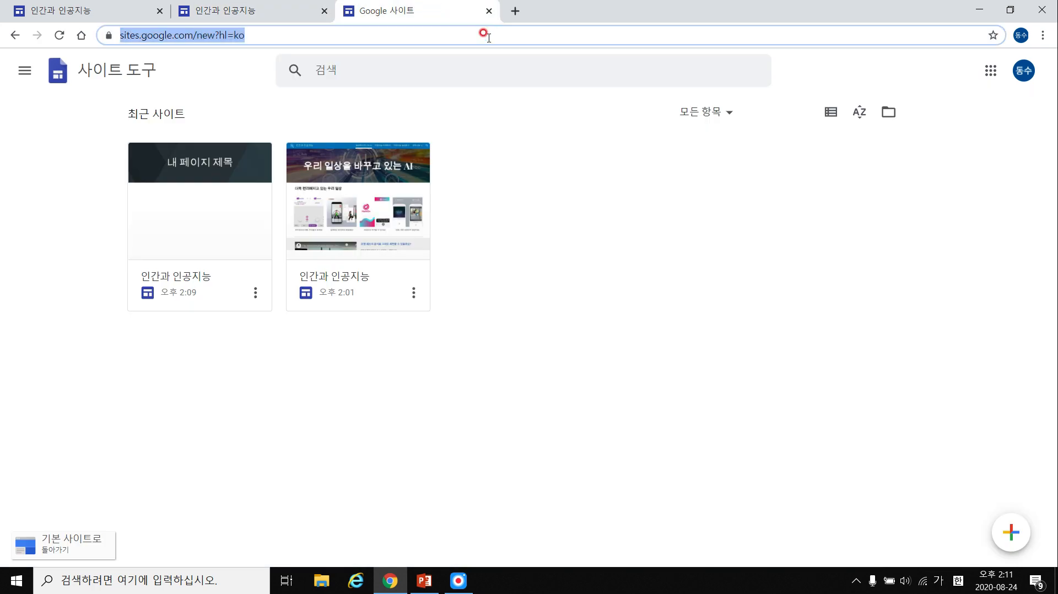
click(270, 11)
click(328, 321)
key(ctrl+v)
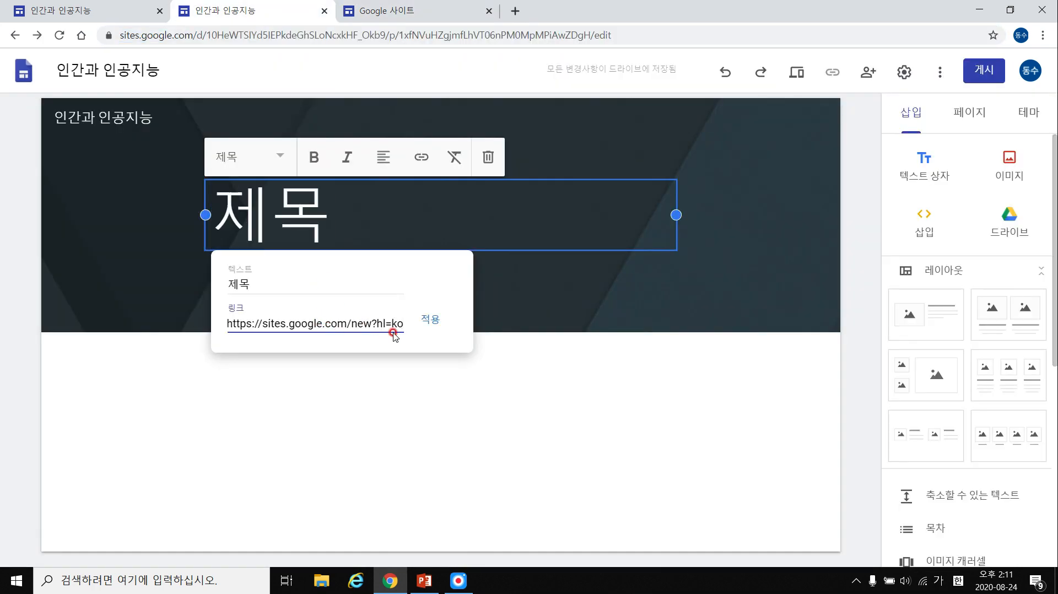
click(325, 323)
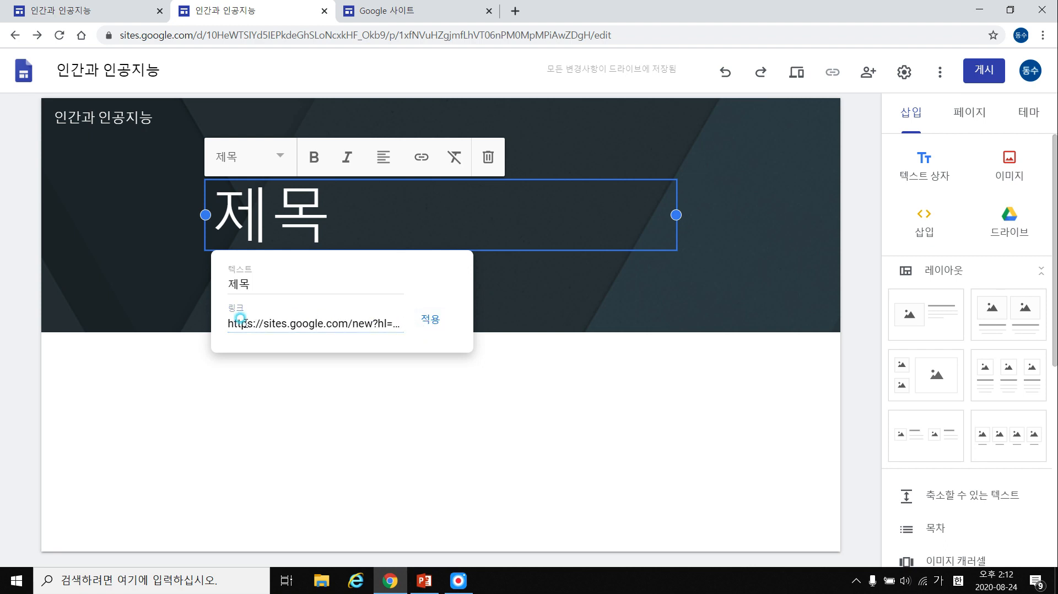
triple_click(290, 322)
key(BackSpace)
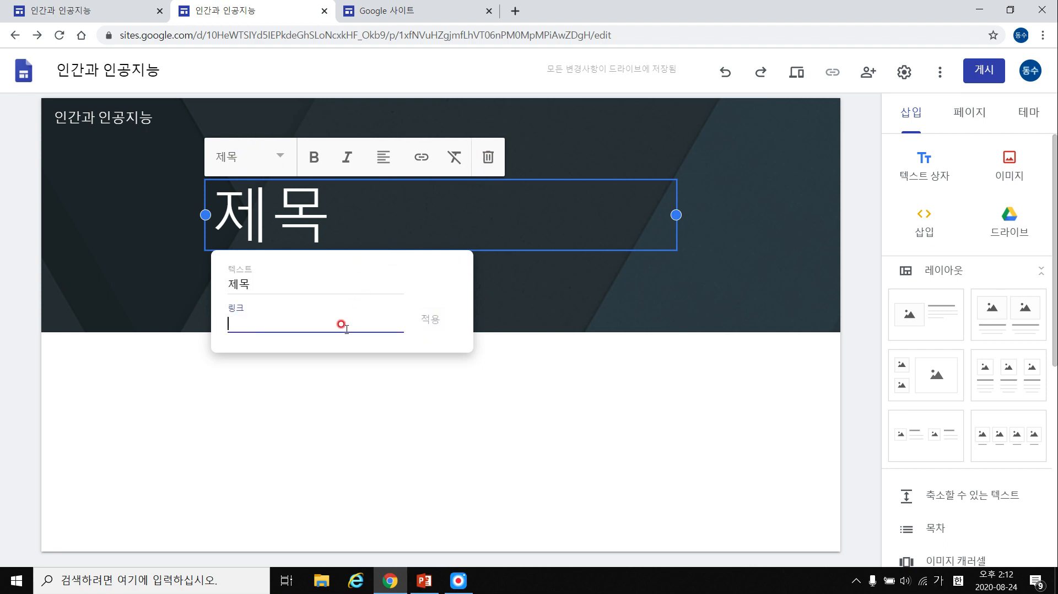
key(ctrl+v)
click(430, 319)
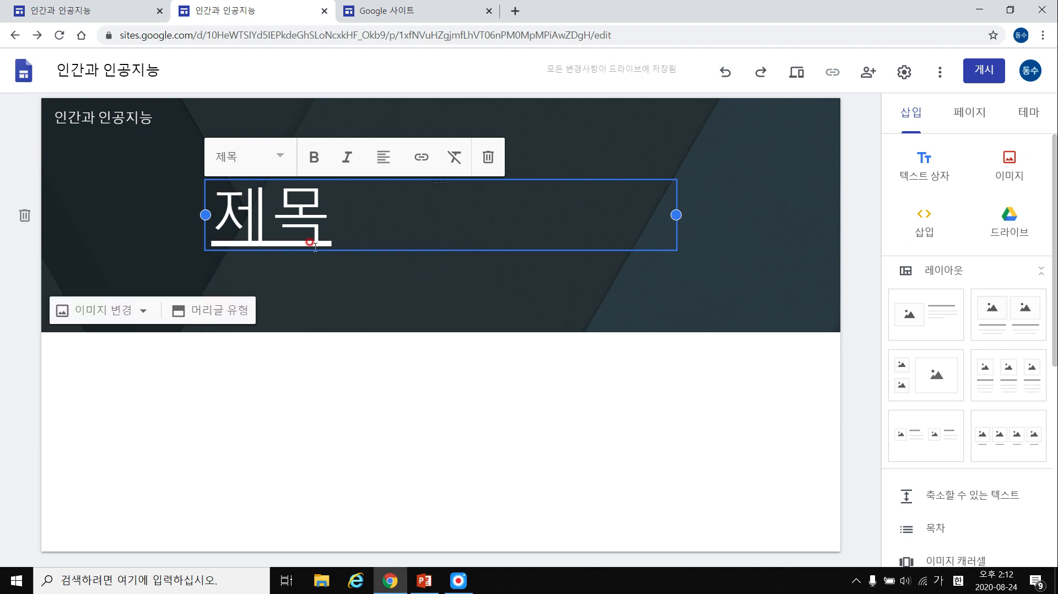
drag(215, 238, 311, 238)
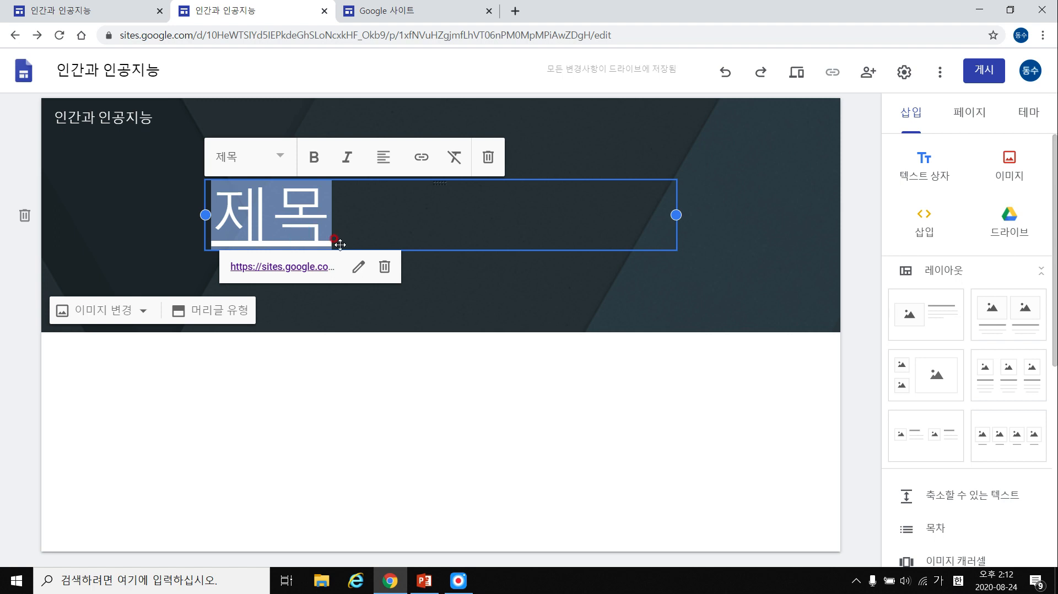
click(361, 228)
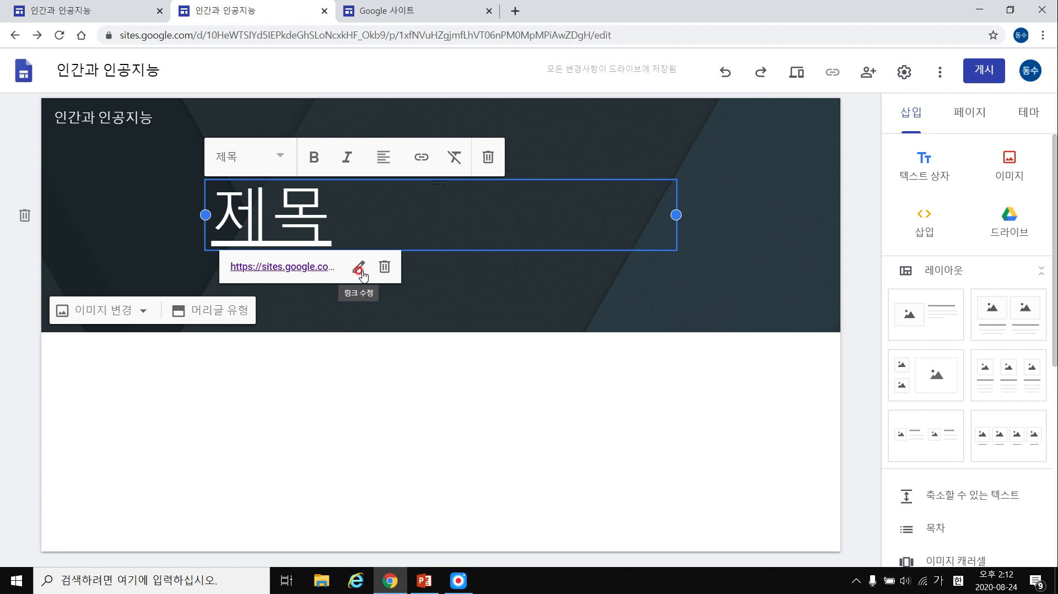
Try a smaller heading style and deleting the title box, then undo back to the large title.
click(392, 188)
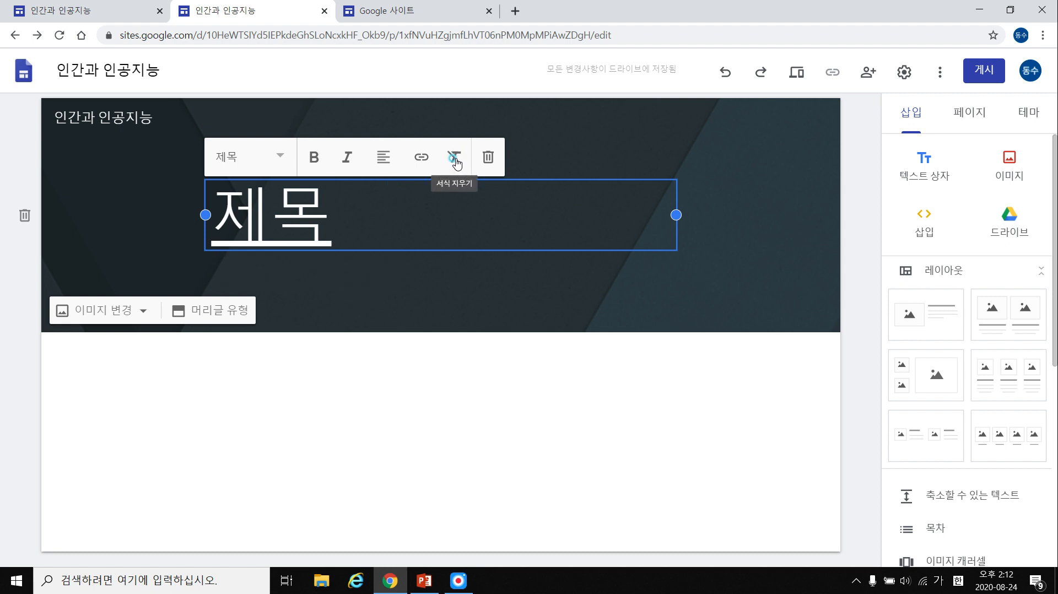
drag(416, 184, 130, 208)
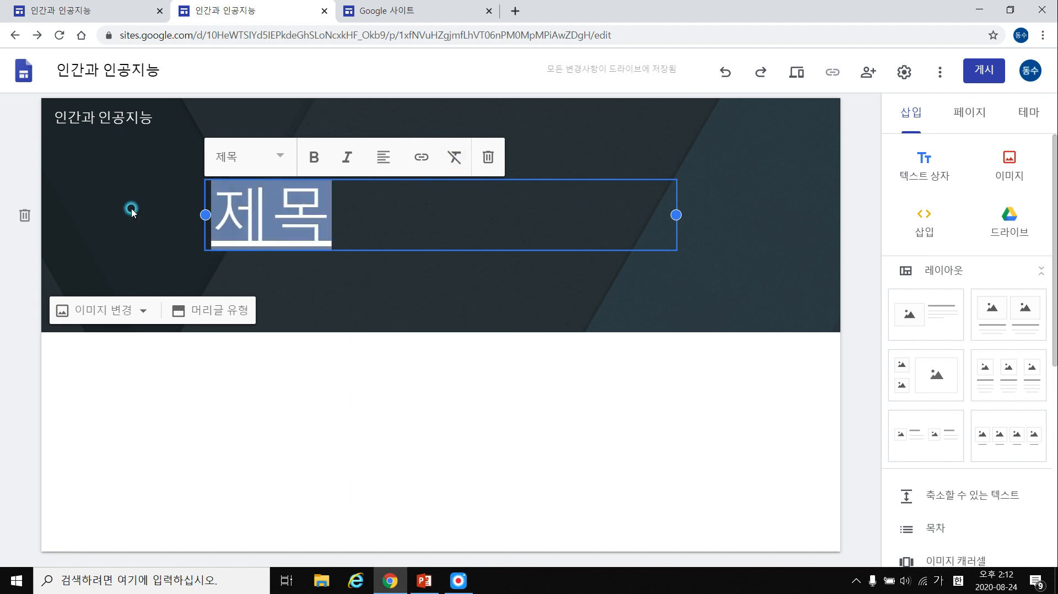
click(259, 165)
click(250, 238)
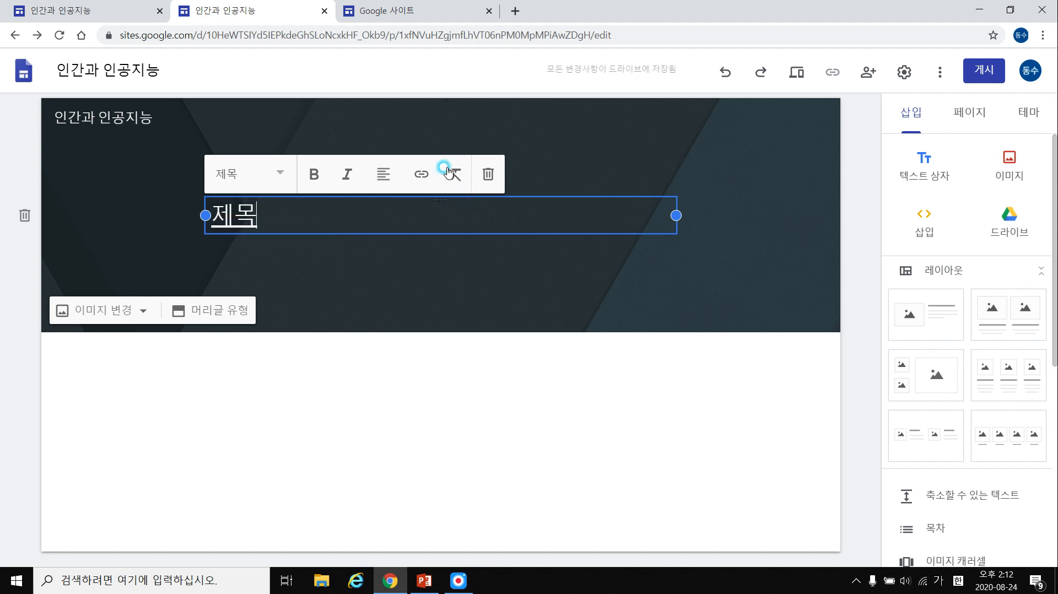
drag(276, 215, 104, 215)
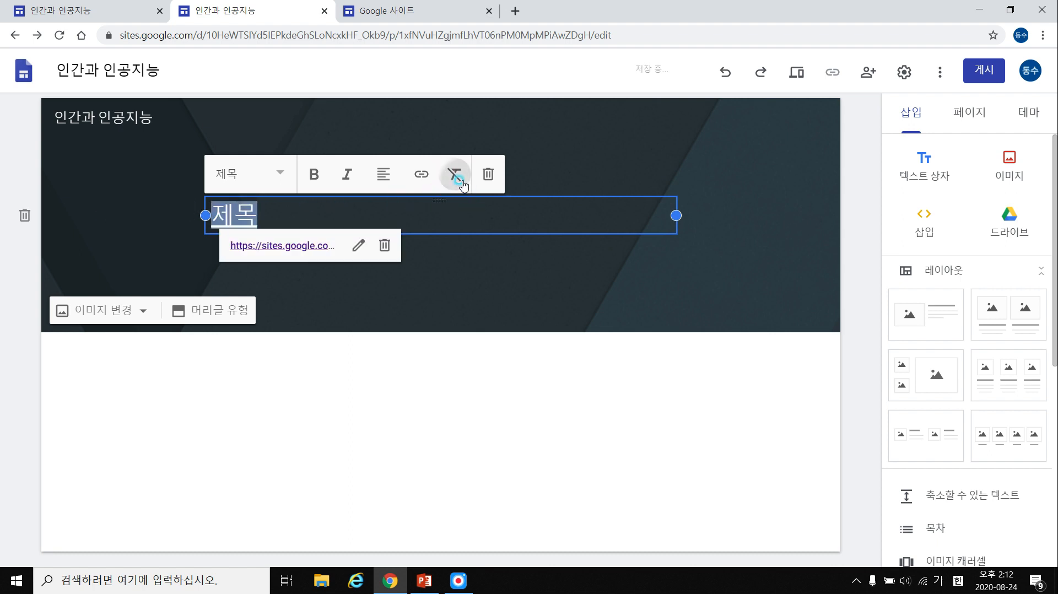
click(327, 218)
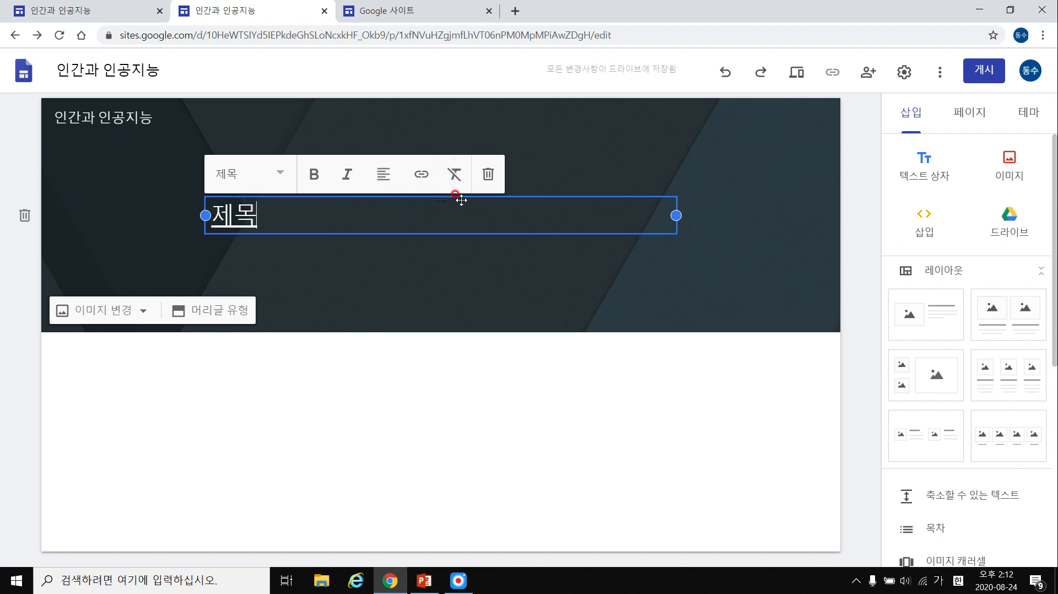
click(488, 174)
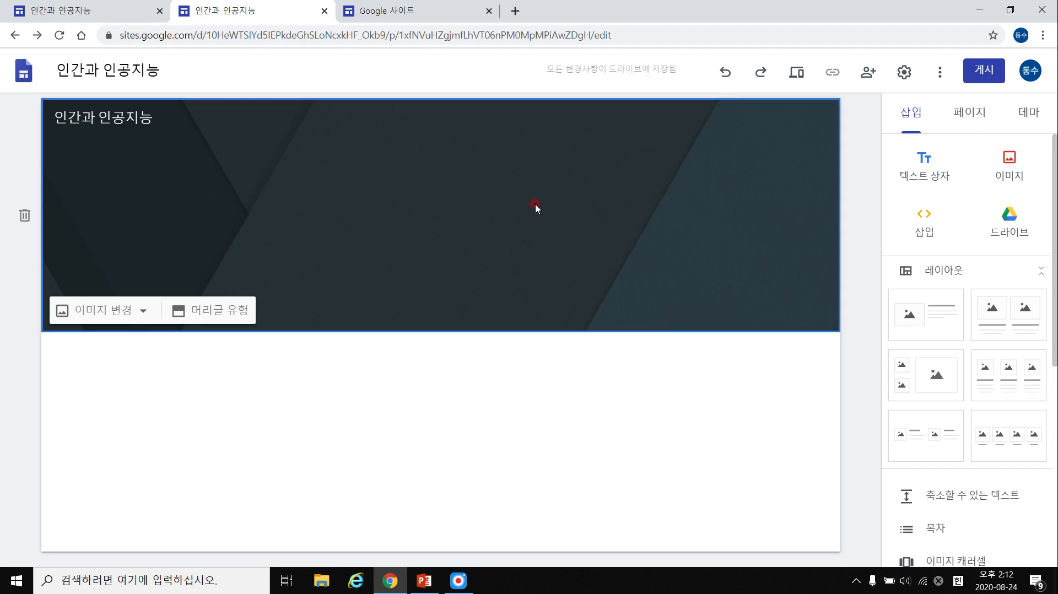
key(ctrl+z)
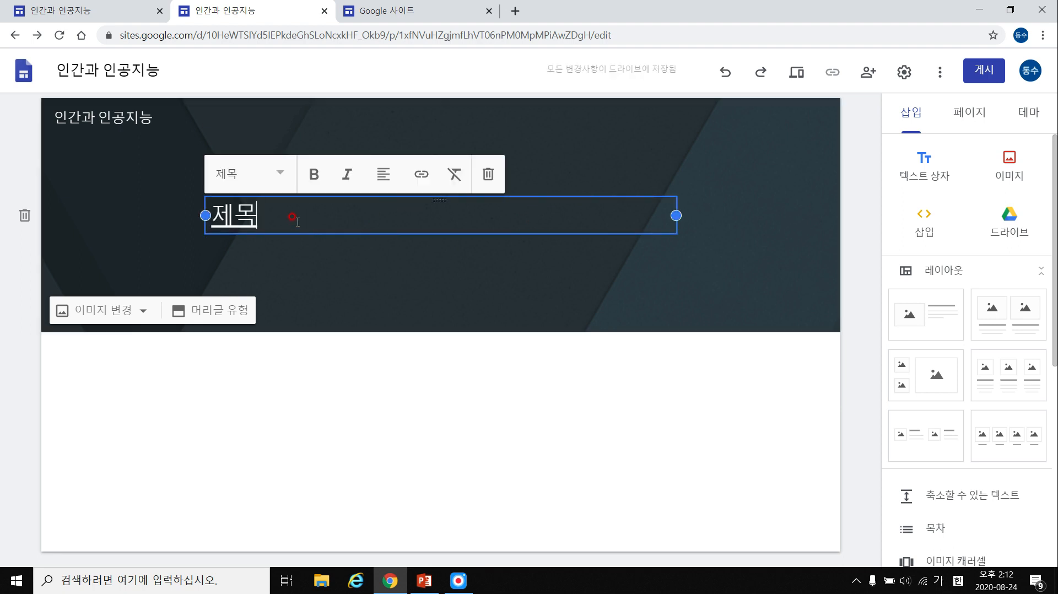
click(115, 233)
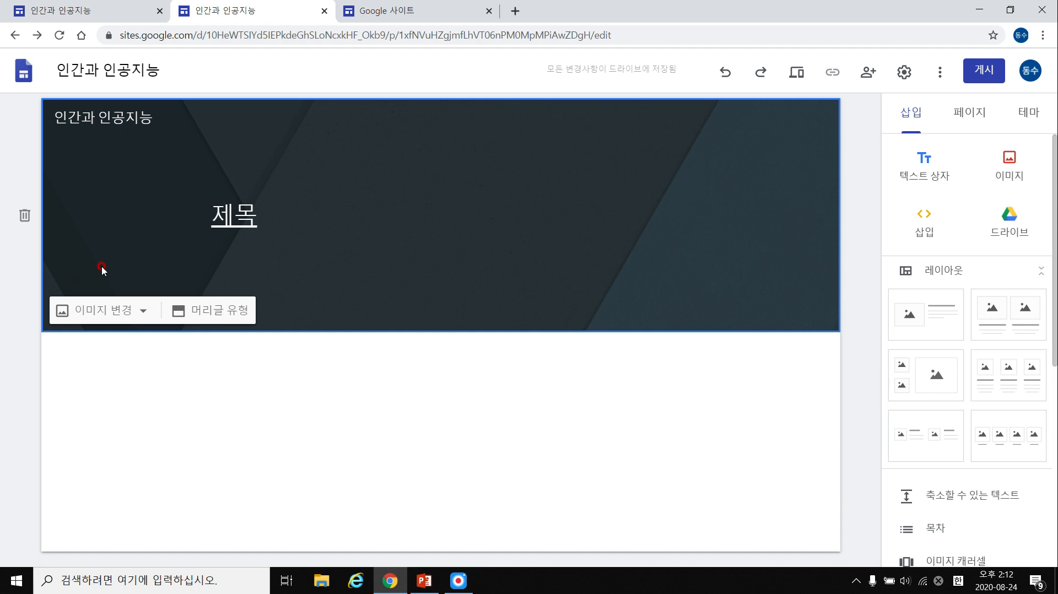
key(ctrl+z)
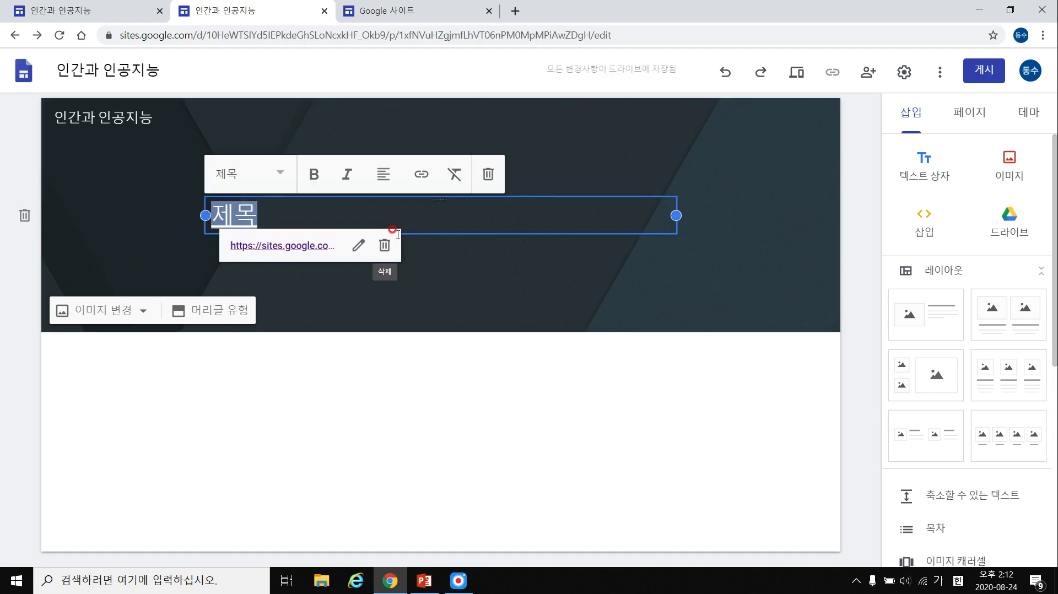
key(ctrl+z)
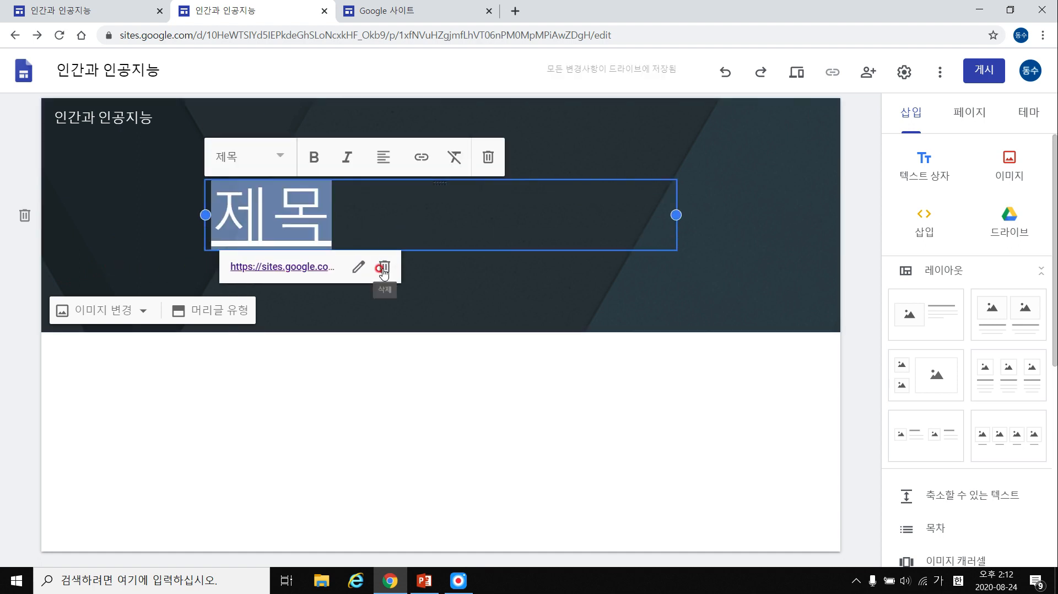
Remove the link from 제목 and centre-align the title.
click(383, 268)
click(380, 265)
double_click(304, 214)
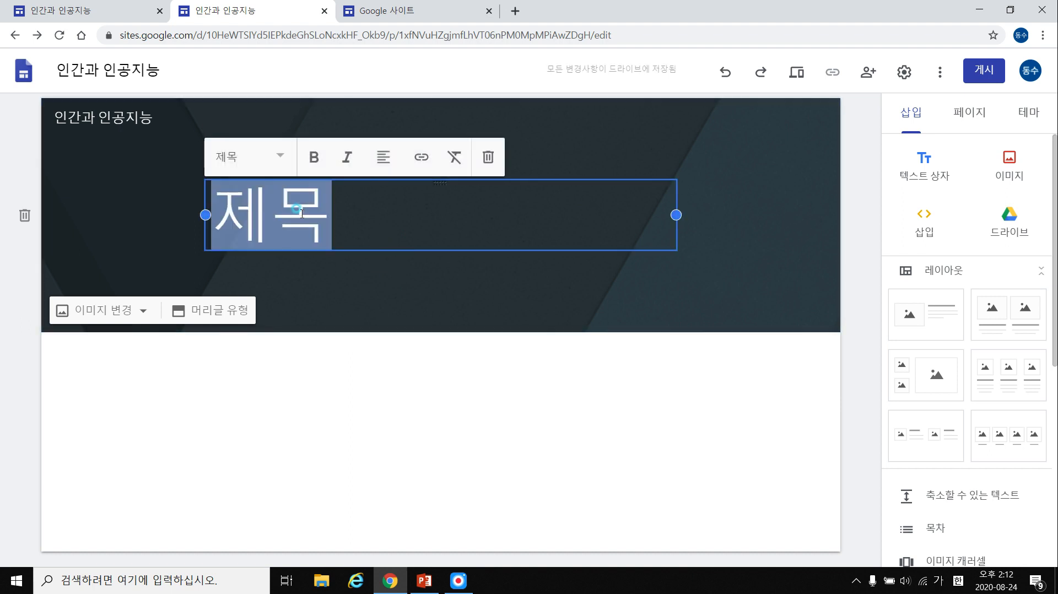
click(384, 158)
click(384, 208)
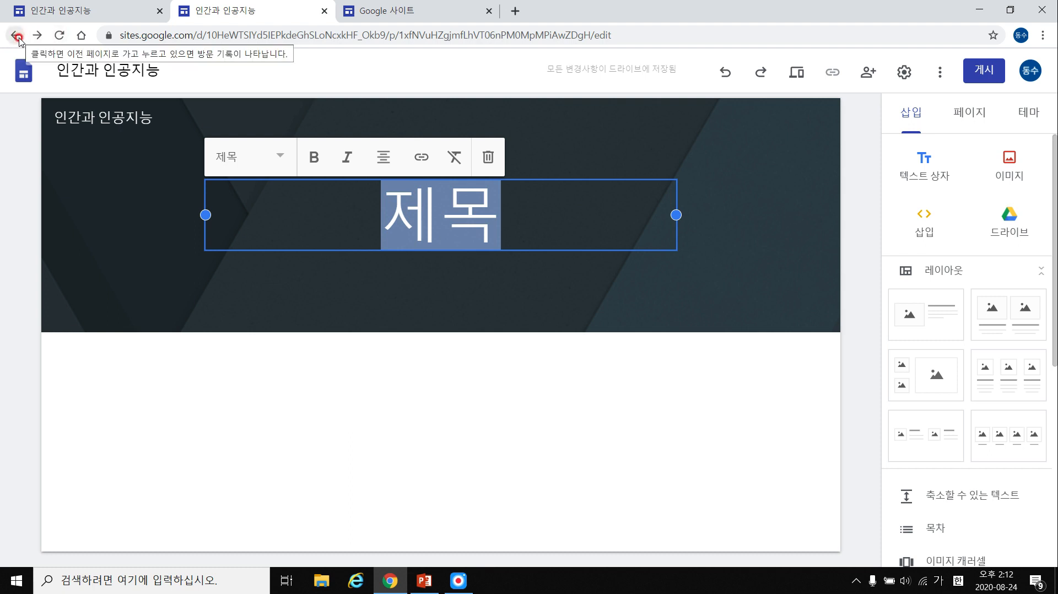
click(524, 350)
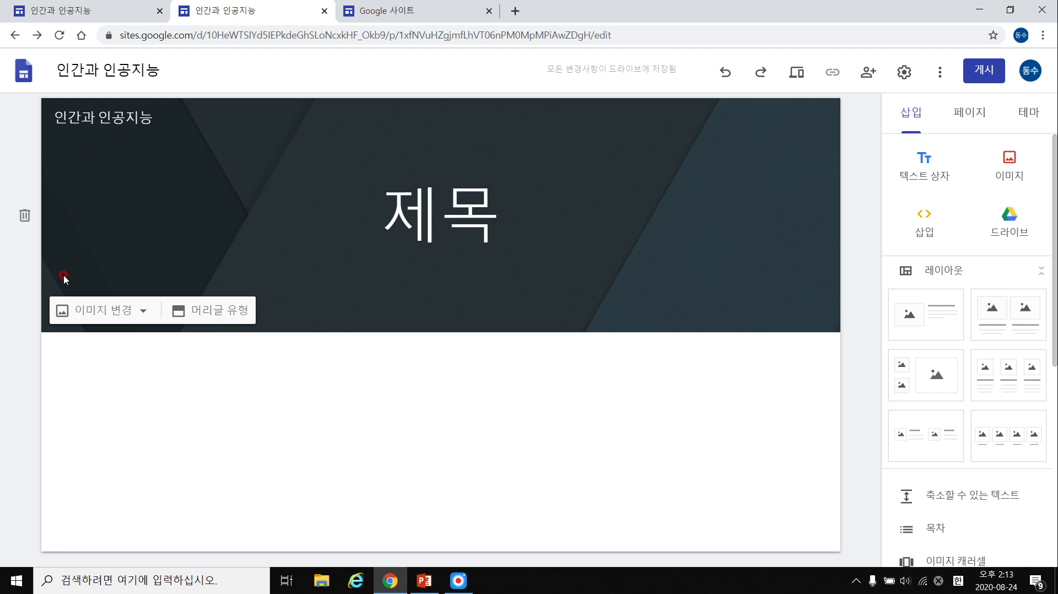
Delete the old header banner and add a fresh default header titled 홈.
click(23, 216)
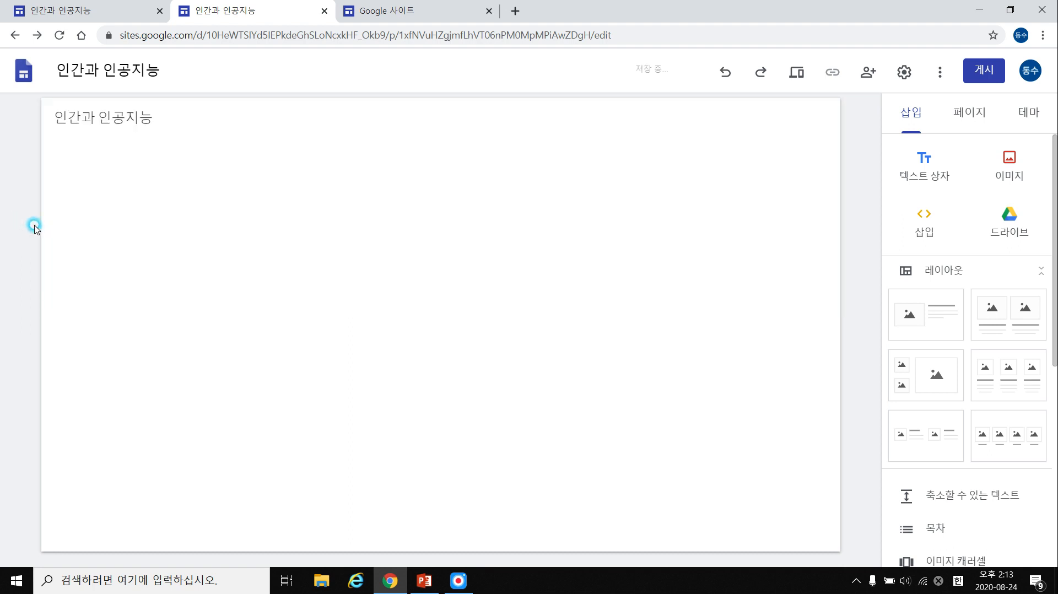
click(153, 118)
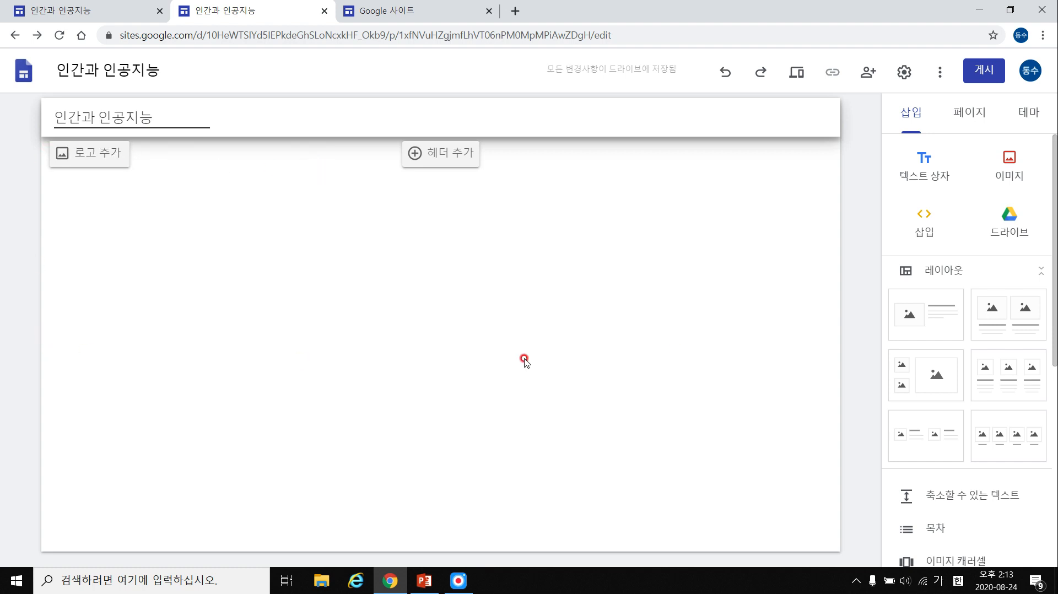
click(458, 161)
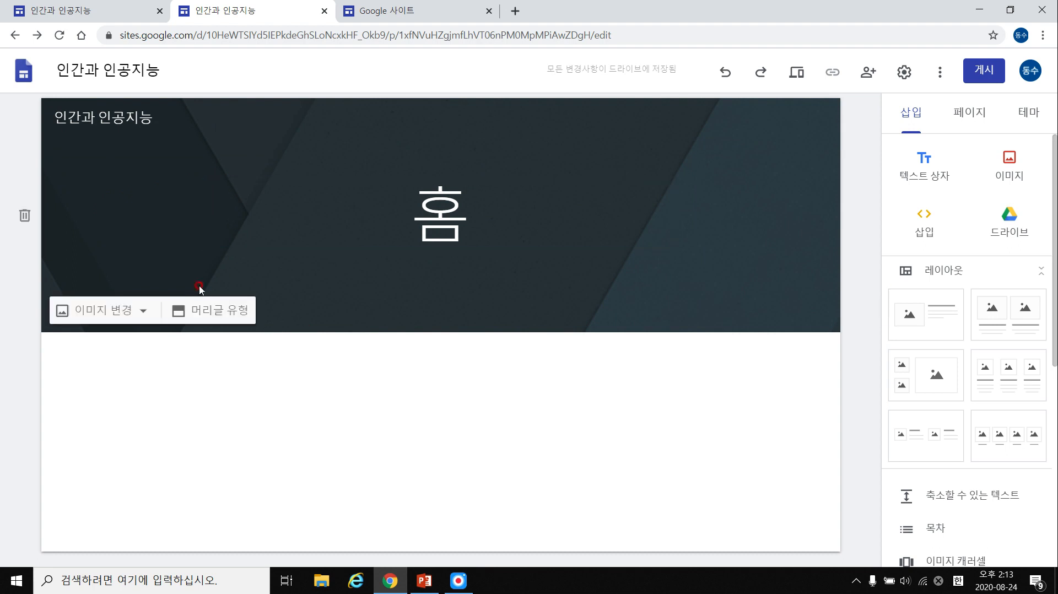
click(143, 310)
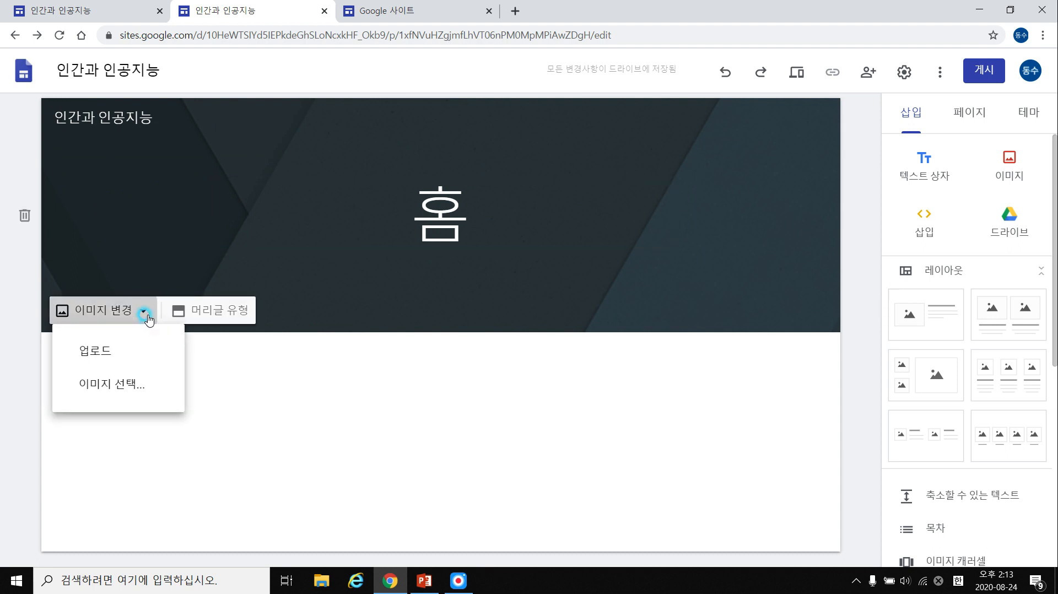
Upload the 그림1 compass picture as the header background.
click(137, 351)
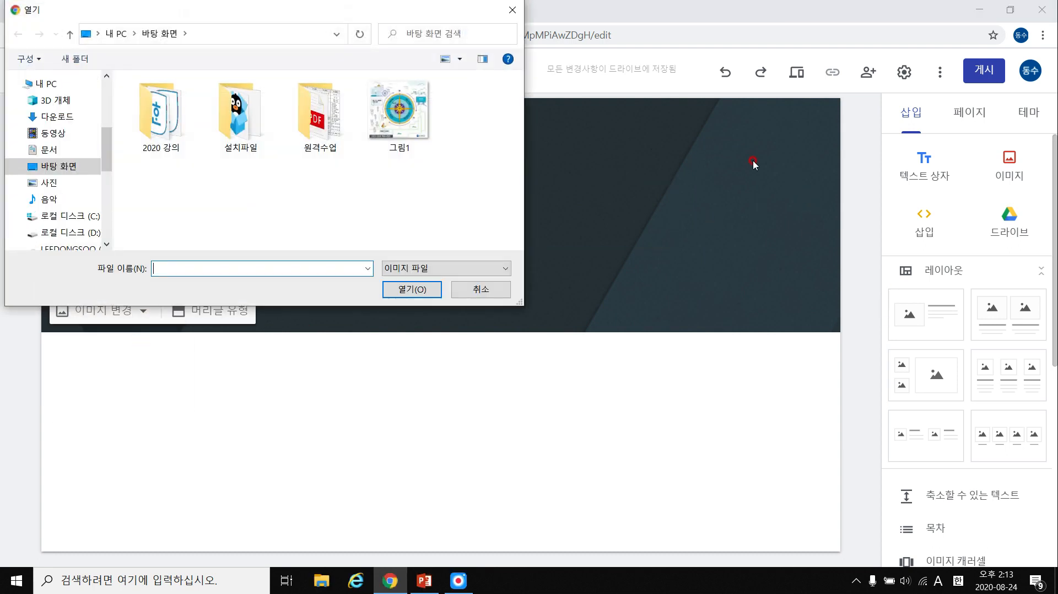
double_click(405, 93)
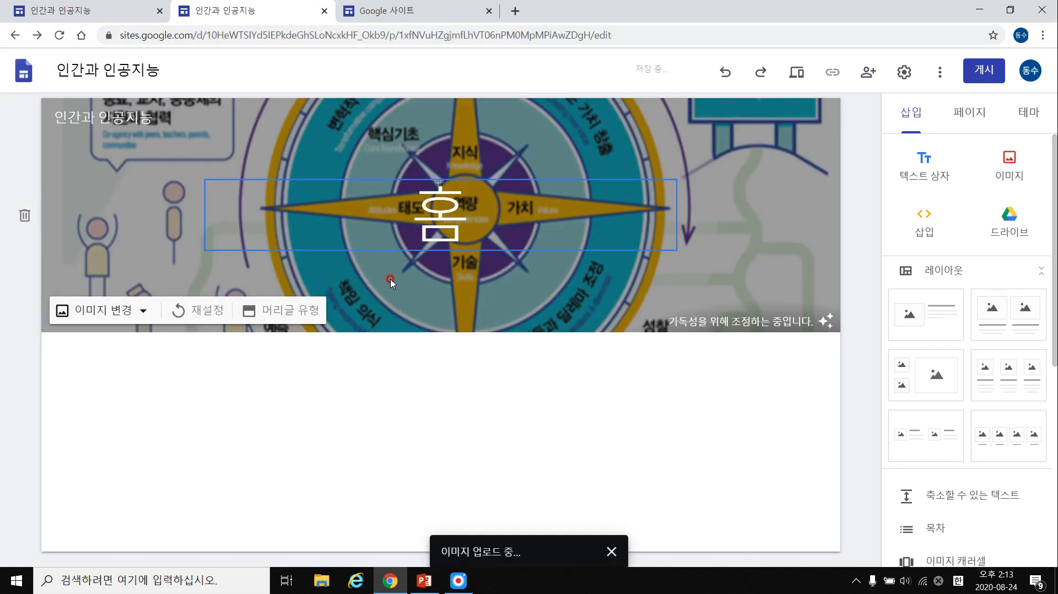
click(101, 315)
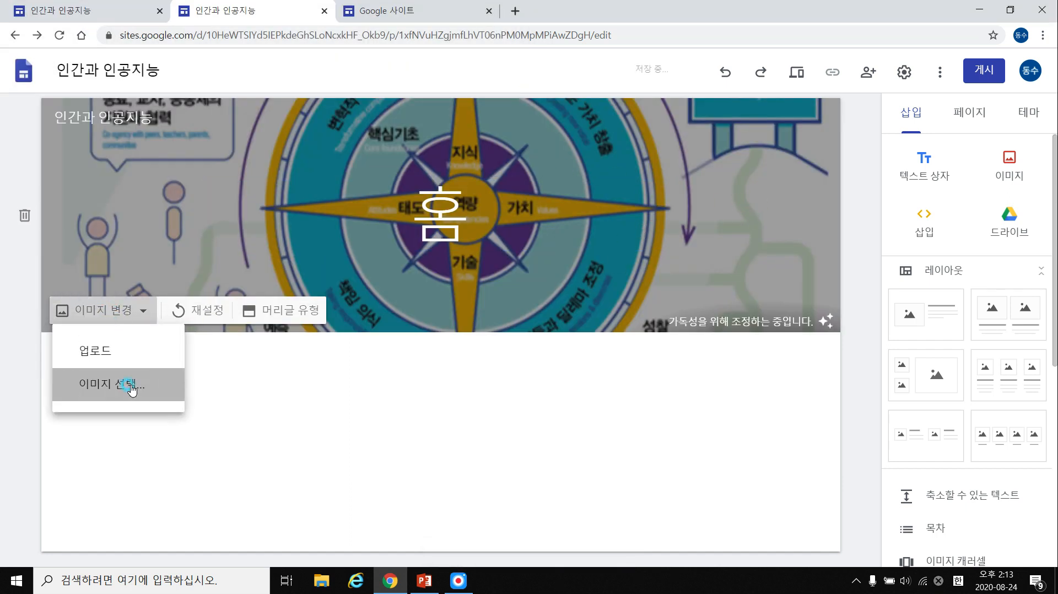
Browse the 갤러리 and URL 사용 image options, then open a new browser tab.
click(137, 387)
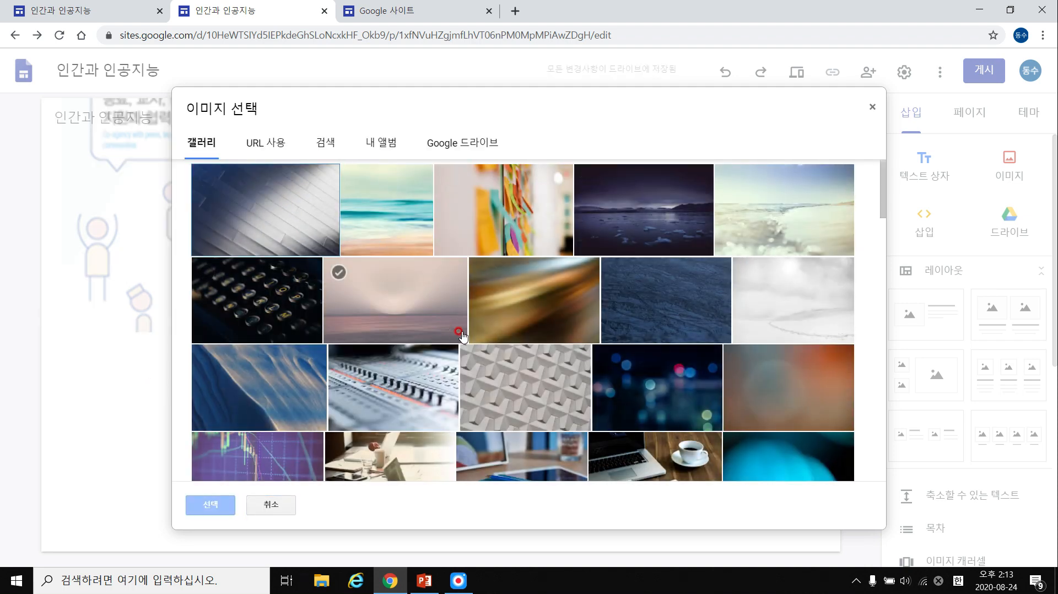
click(656, 212)
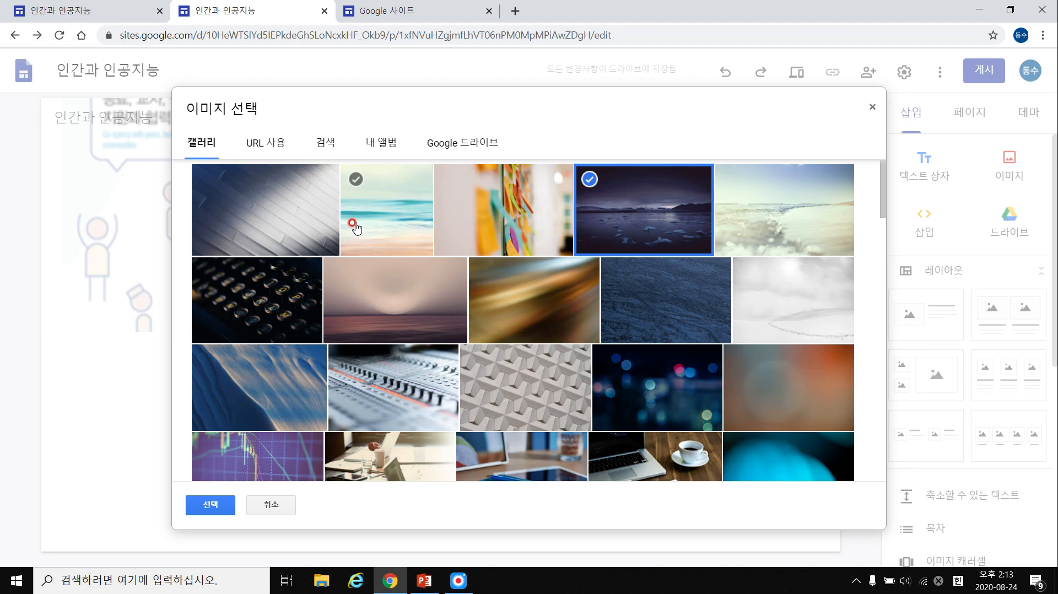
click(271, 143)
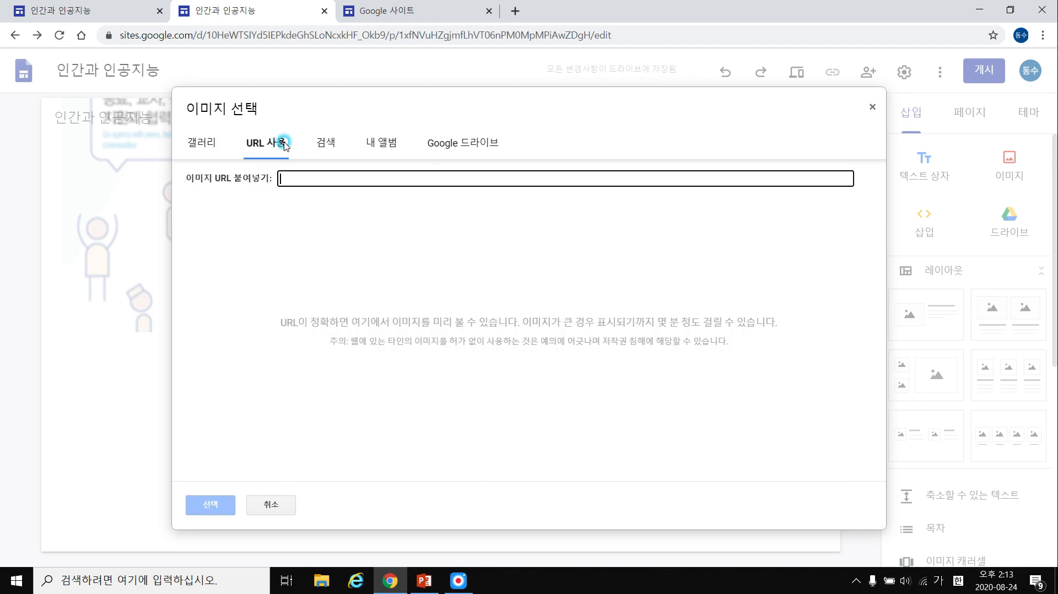
click(515, 11)
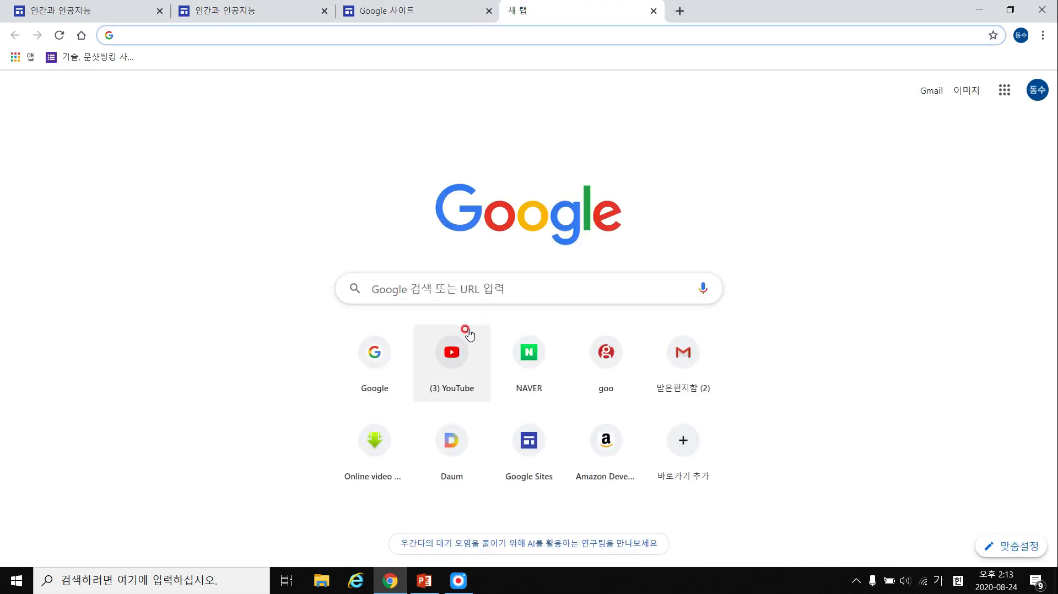
Search Google images for 사회적 거리두기 2단계 원격수업 and copy the second result's image address.
click(468, 288)
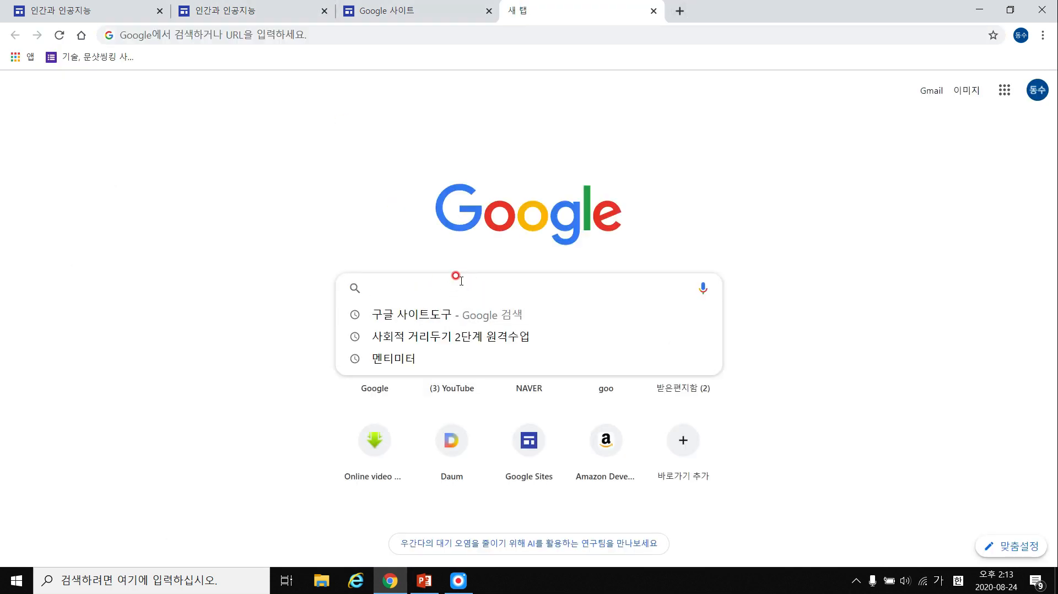
click(496, 336)
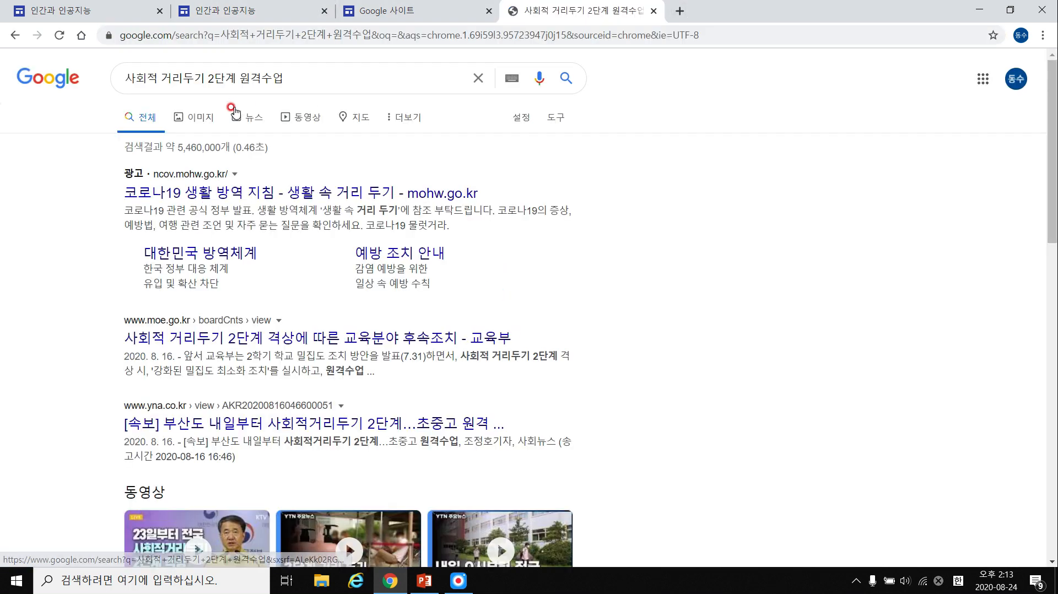
click(200, 118)
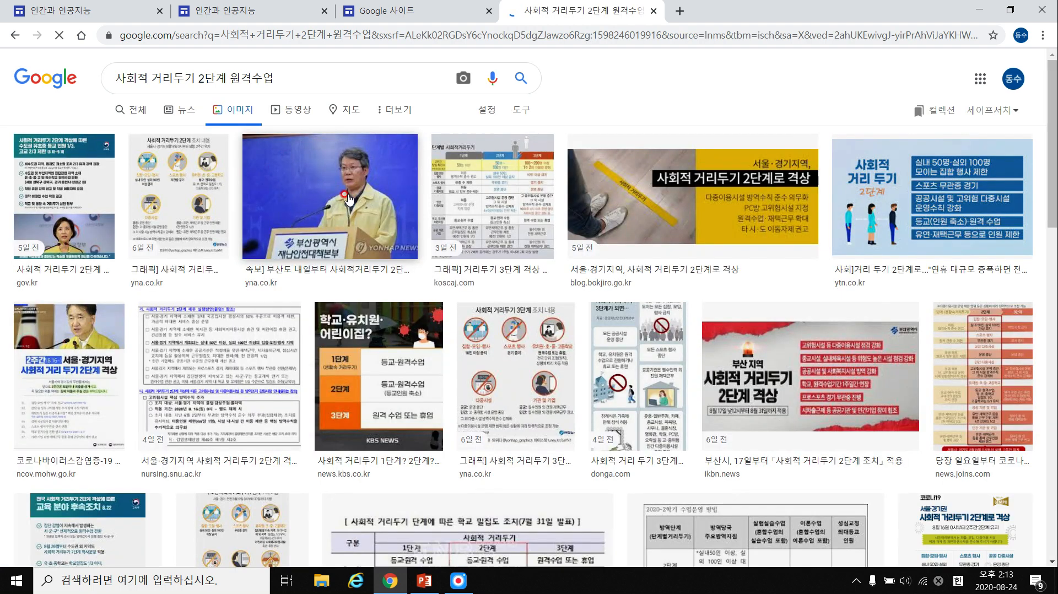
right_click(183, 188)
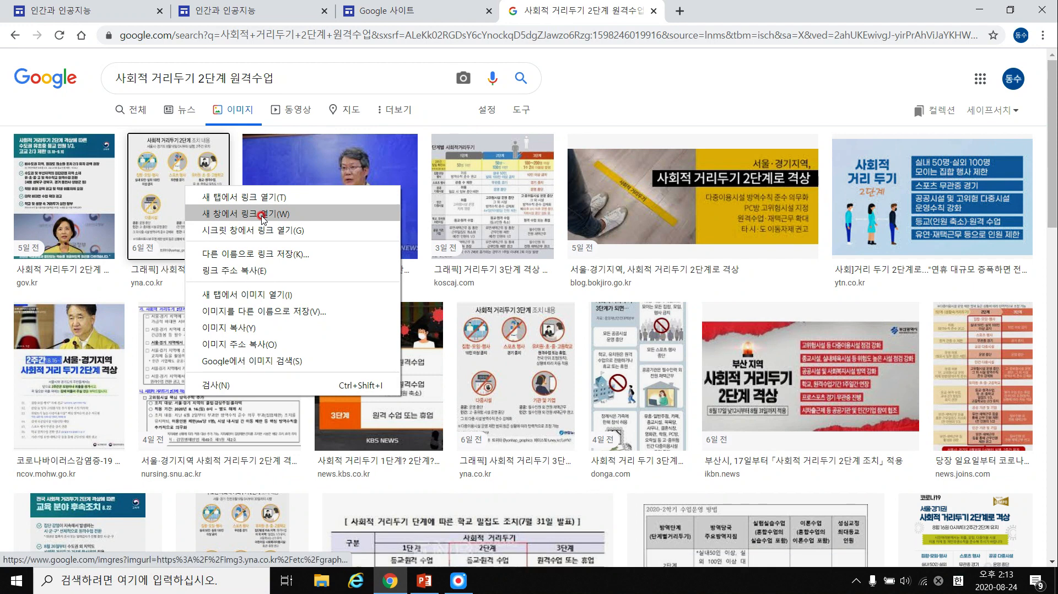
click(290, 346)
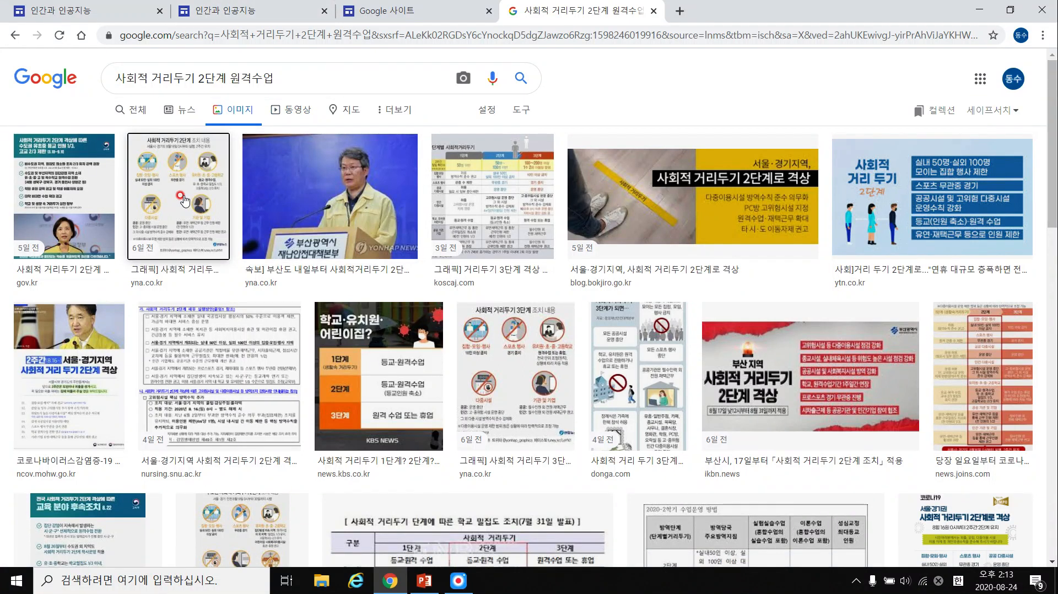
click(370, 10)
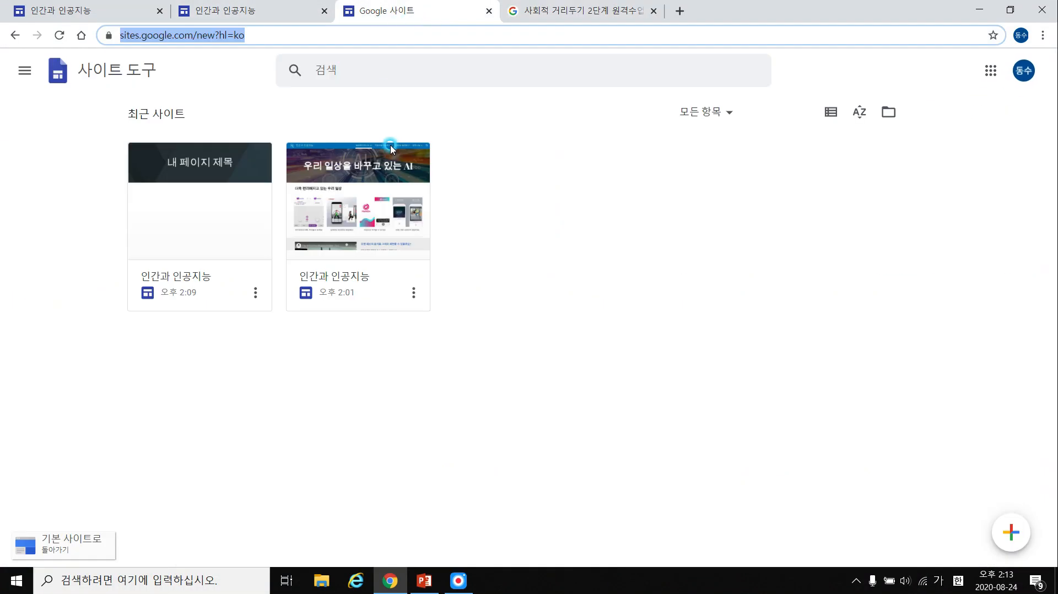
Paste the copied image address into the header image picker's URL field.
click(222, 11)
click(317, 178)
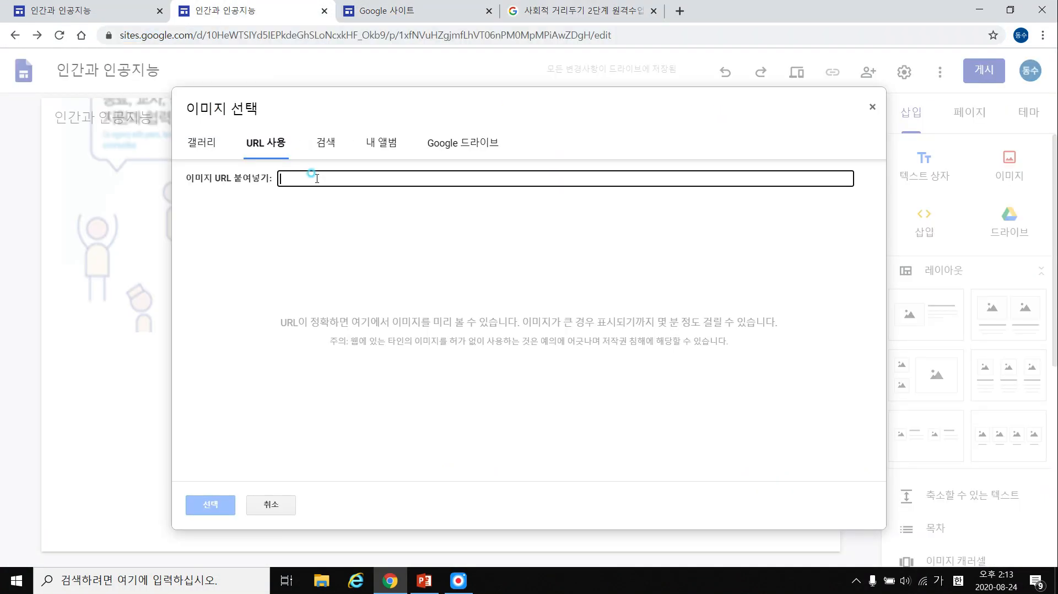
key(ctrl+v)
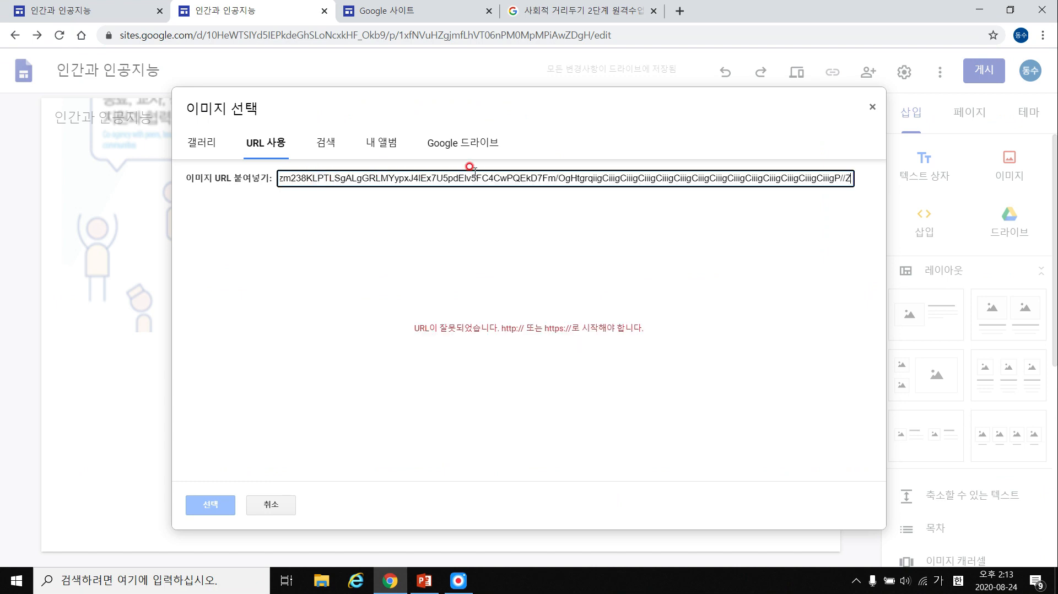
Browse the 검색, 내 앨범 and Drive sources, then apply the grey diagonal gallery image.
click(329, 141)
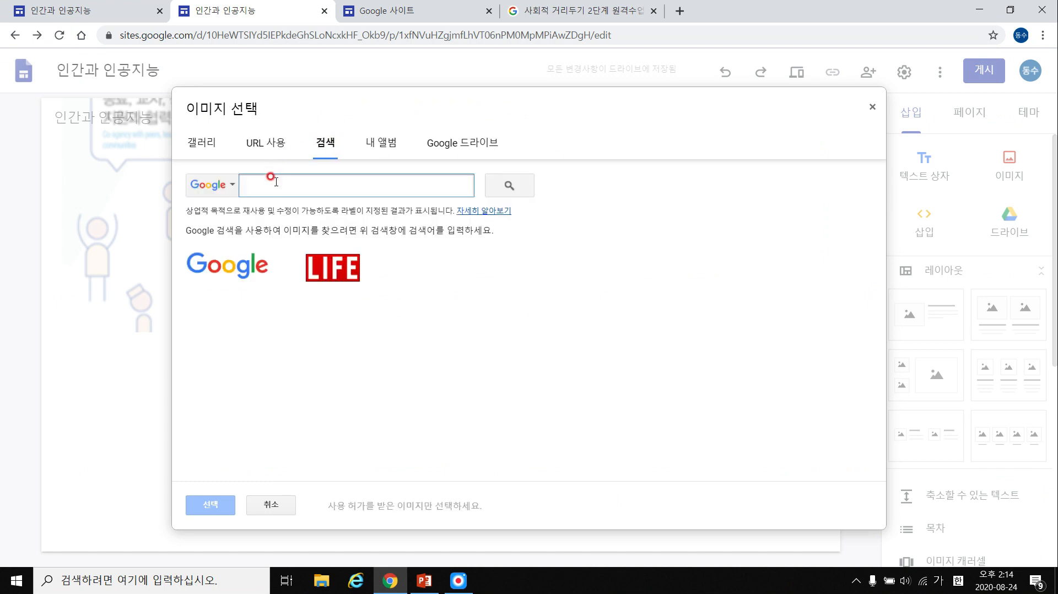
click(384, 146)
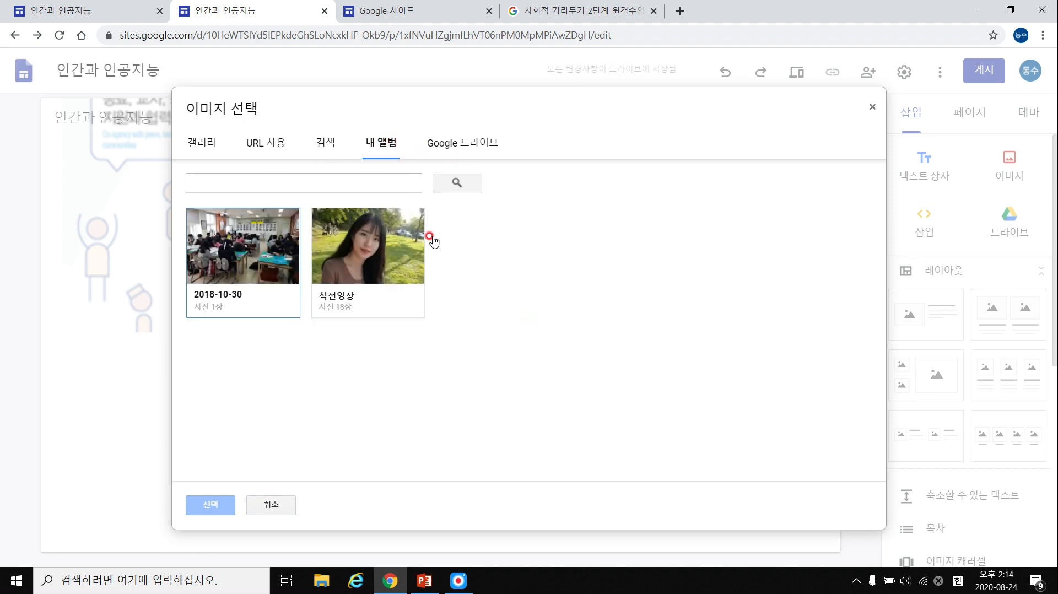
click(456, 142)
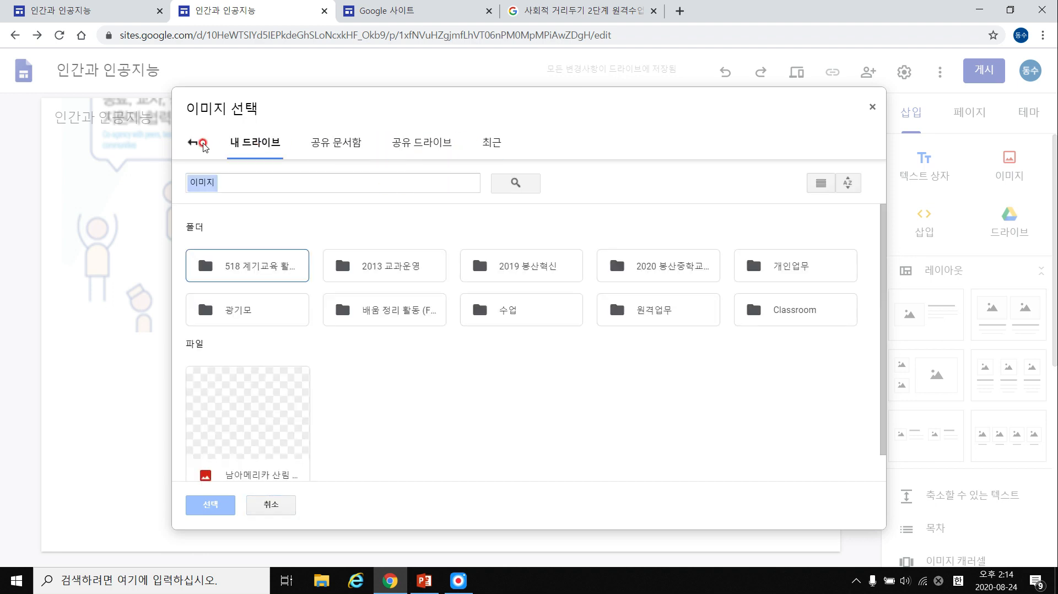
click(193, 142)
double_click(279, 161)
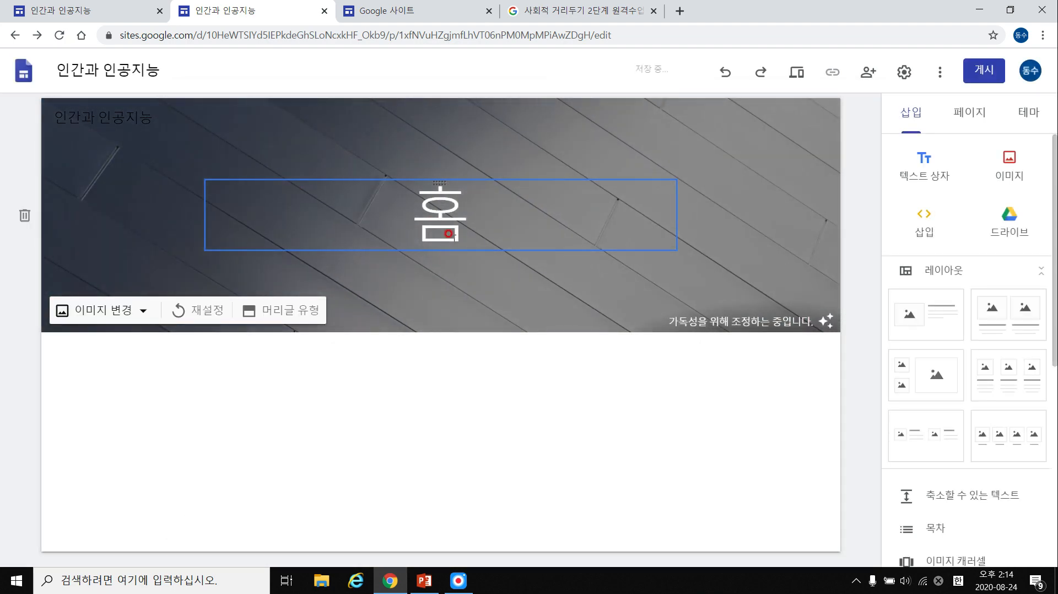
Reset the header image, try 표지, 대형 배너 and 배너, then settle on the 제목만 header type.
click(207, 314)
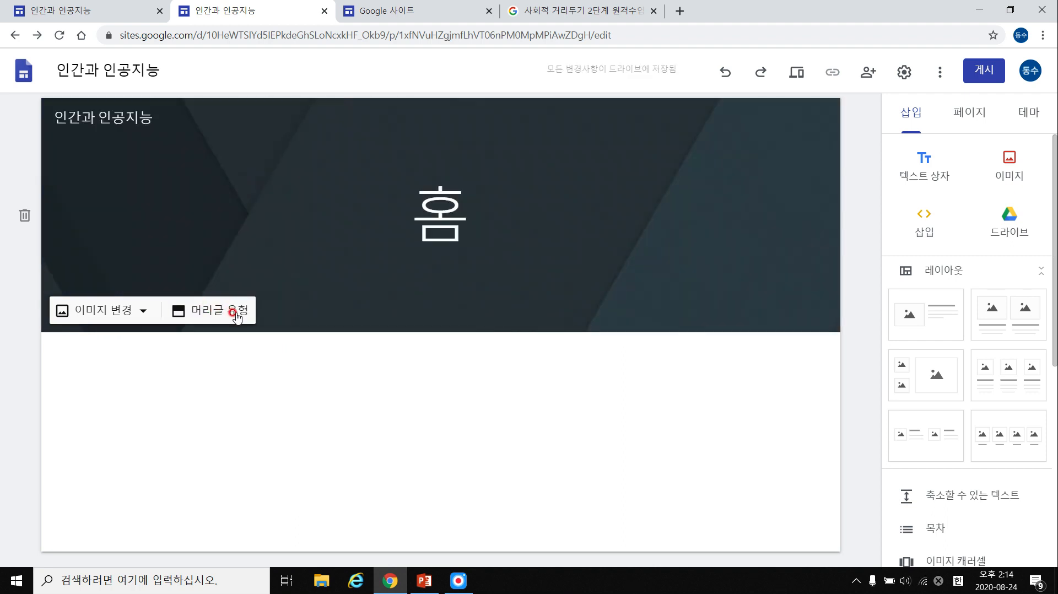
click(236, 315)
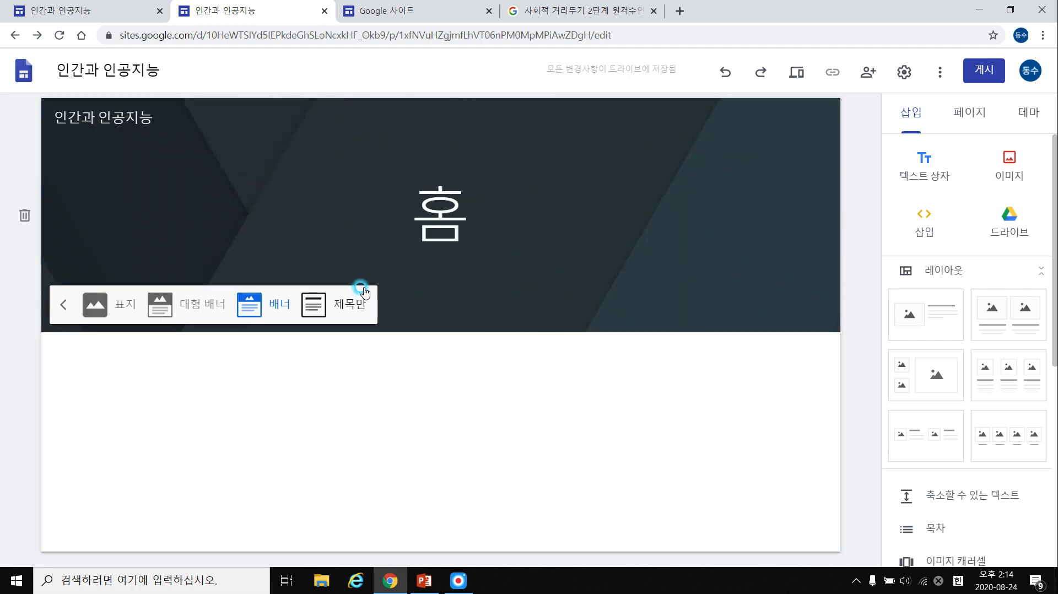
click(122, 317)
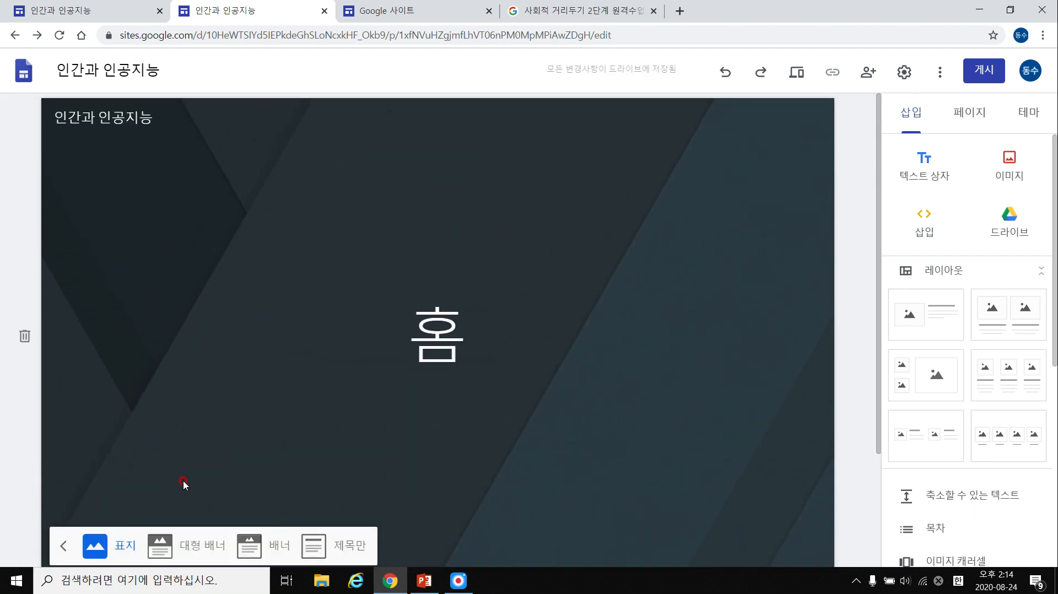
click(205, 538)
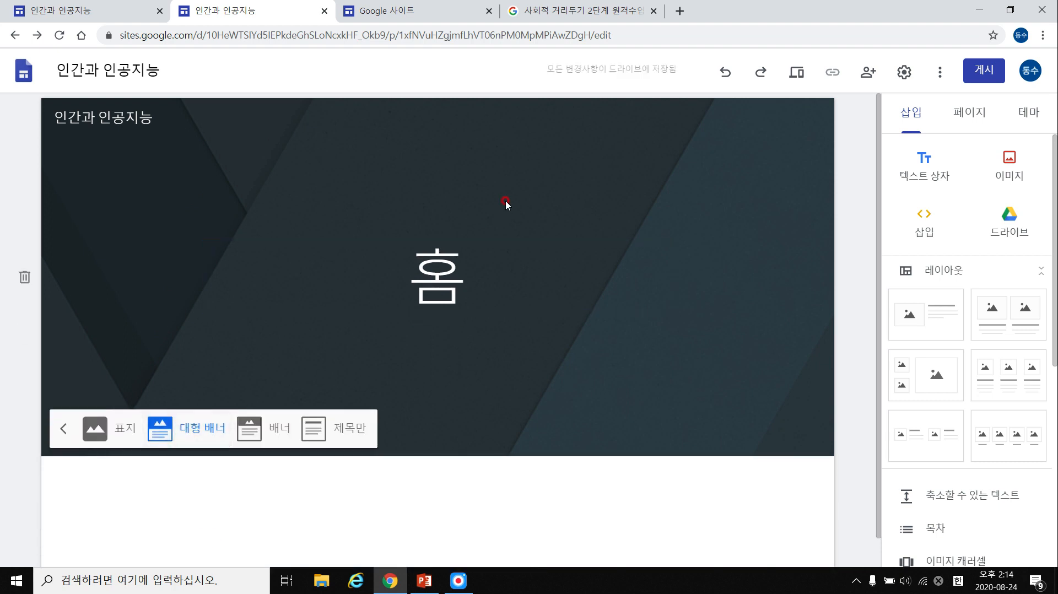
click(249, 428)
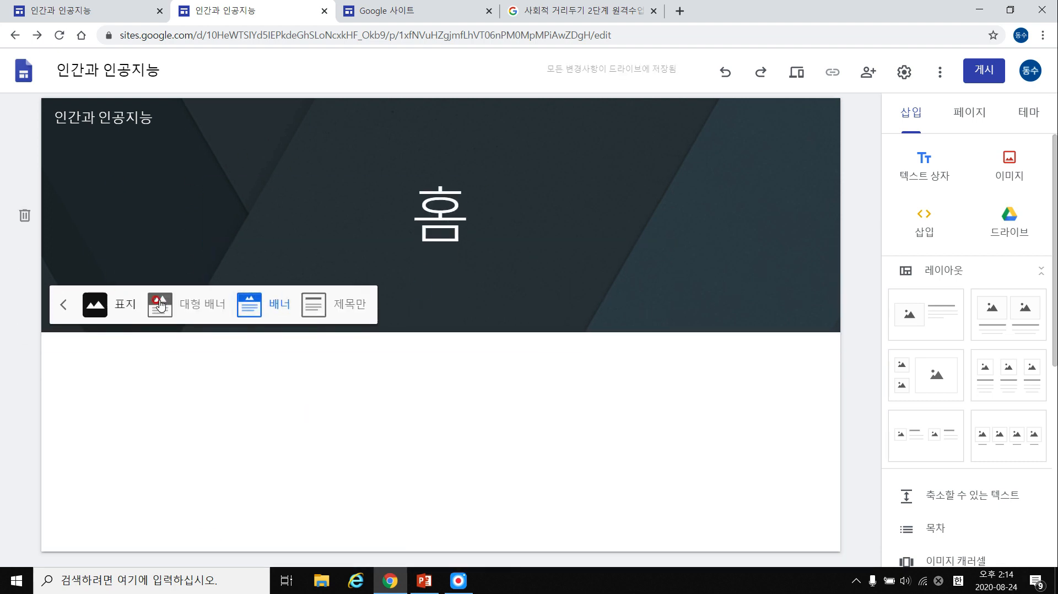
click(347, 314)
click(472, 168)
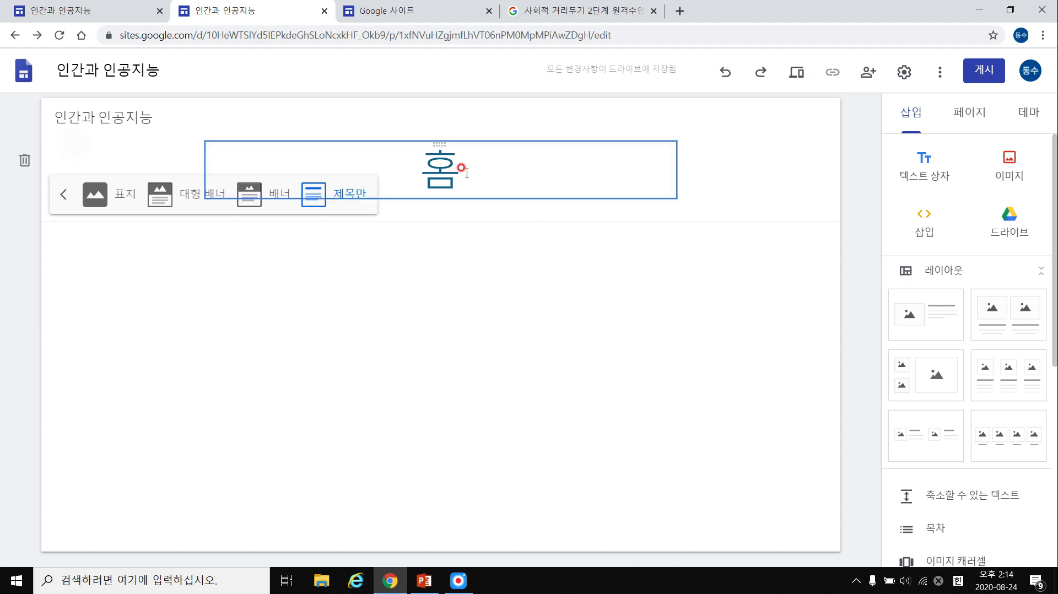
click(510, 307)
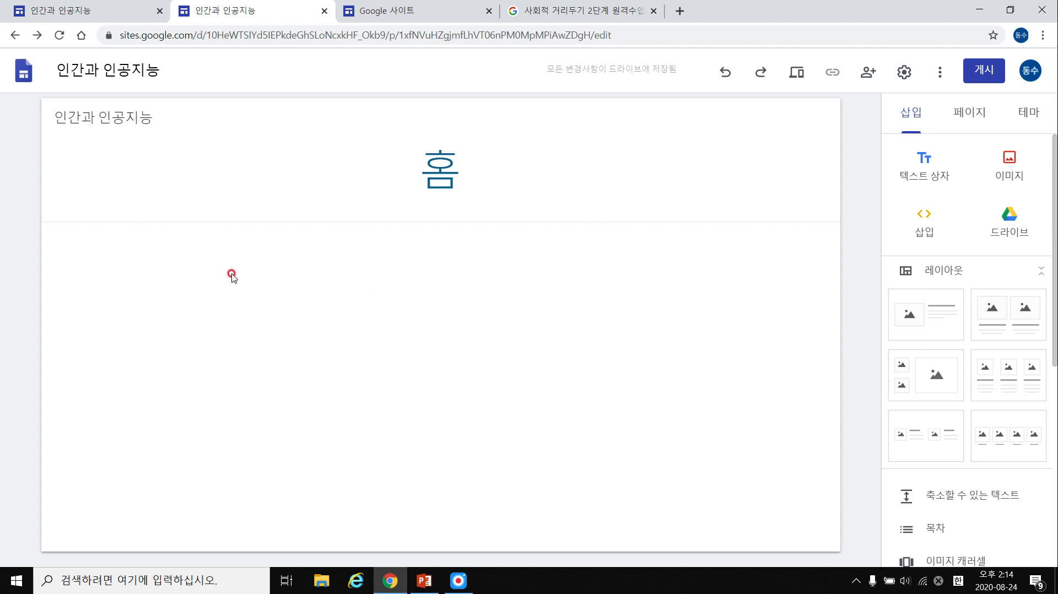
double_click(266, 306)
click(468, 298)
double_click(482, 296)
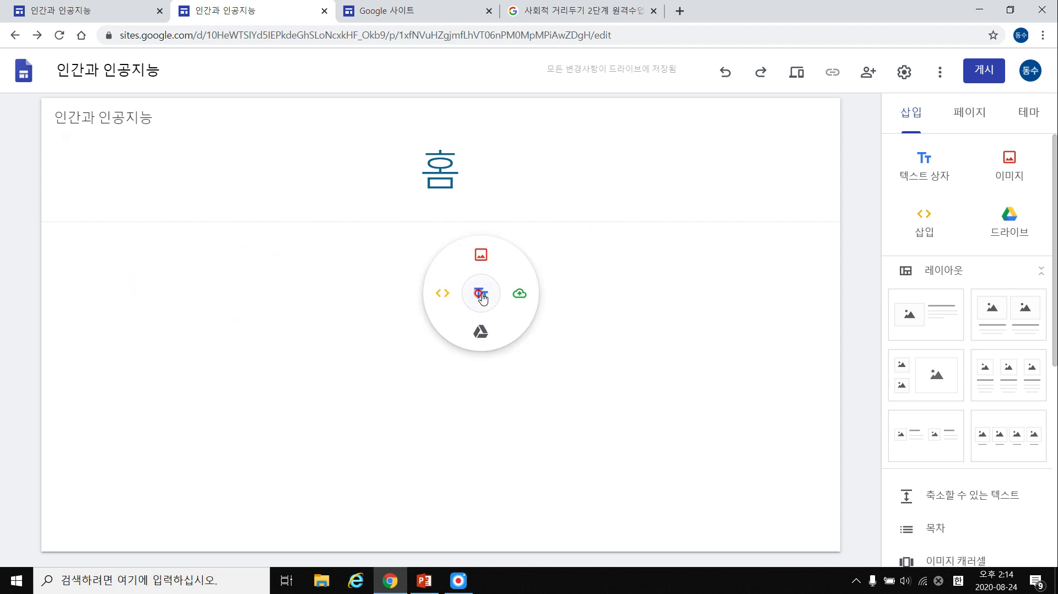
click(218, 298)
double_click(219, 296)
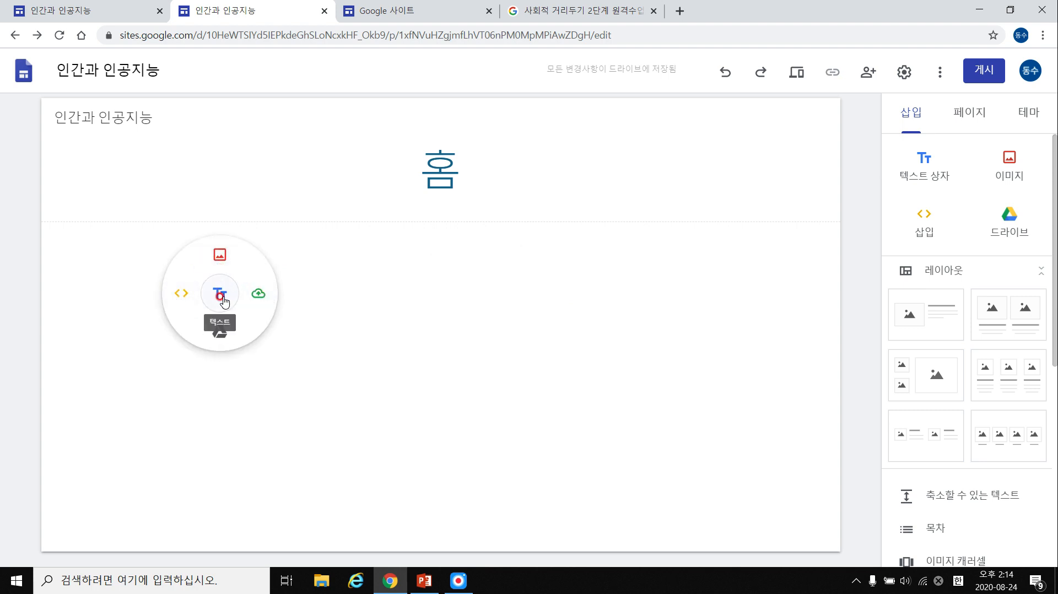
click(421, 272)
double_click(421, 272)
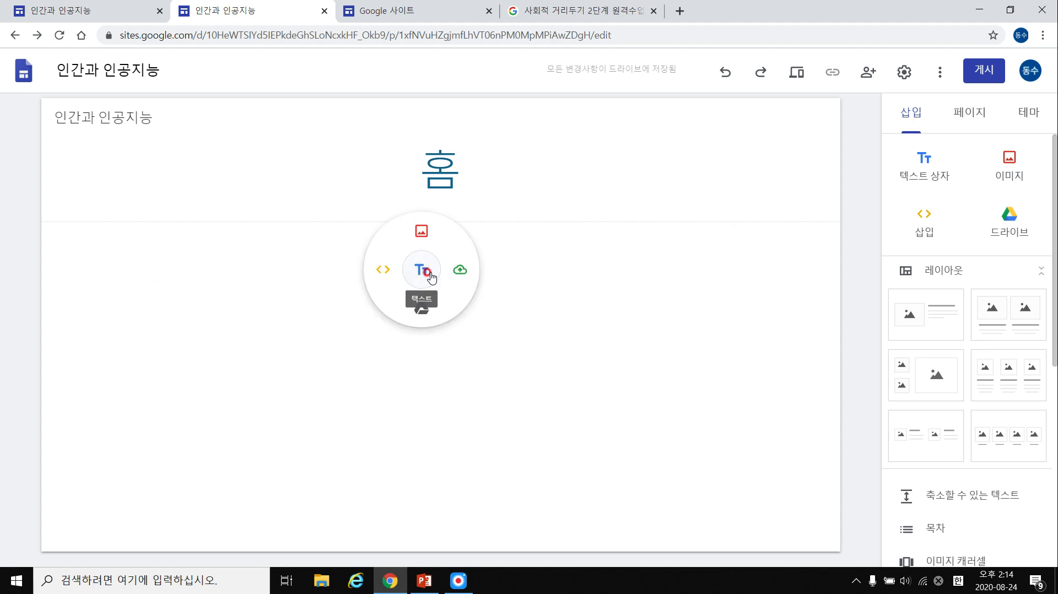
click(384, 270)
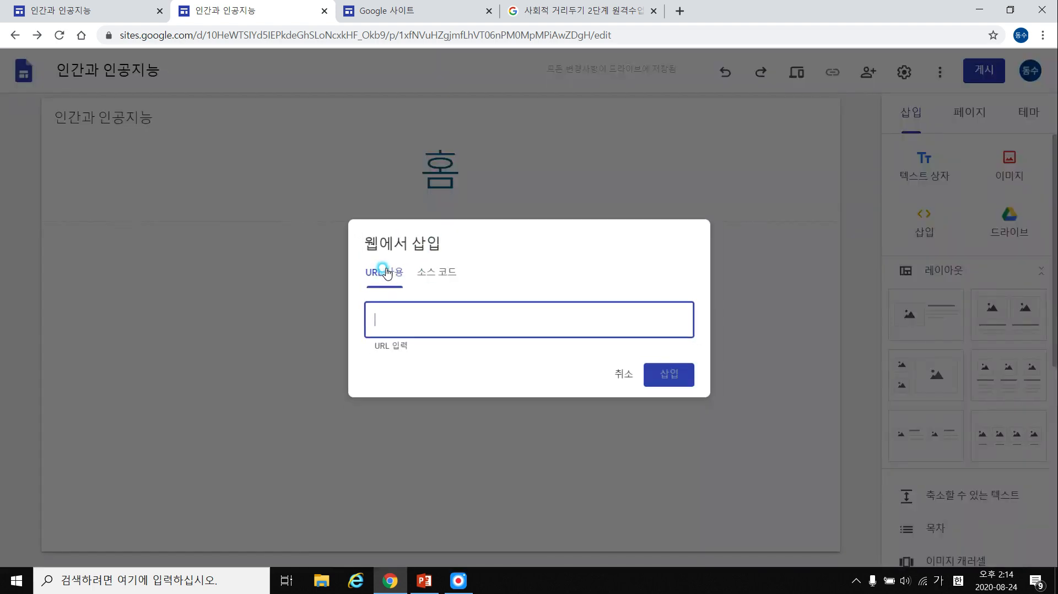
click(427, 275)
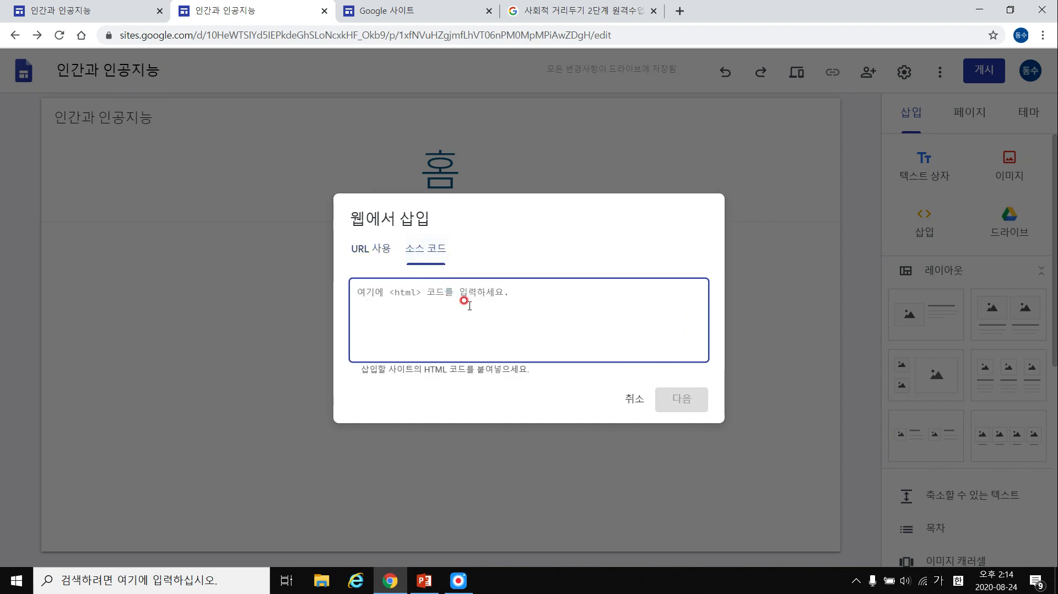
click(420, 282)
drag(421, 377, 446, 371)
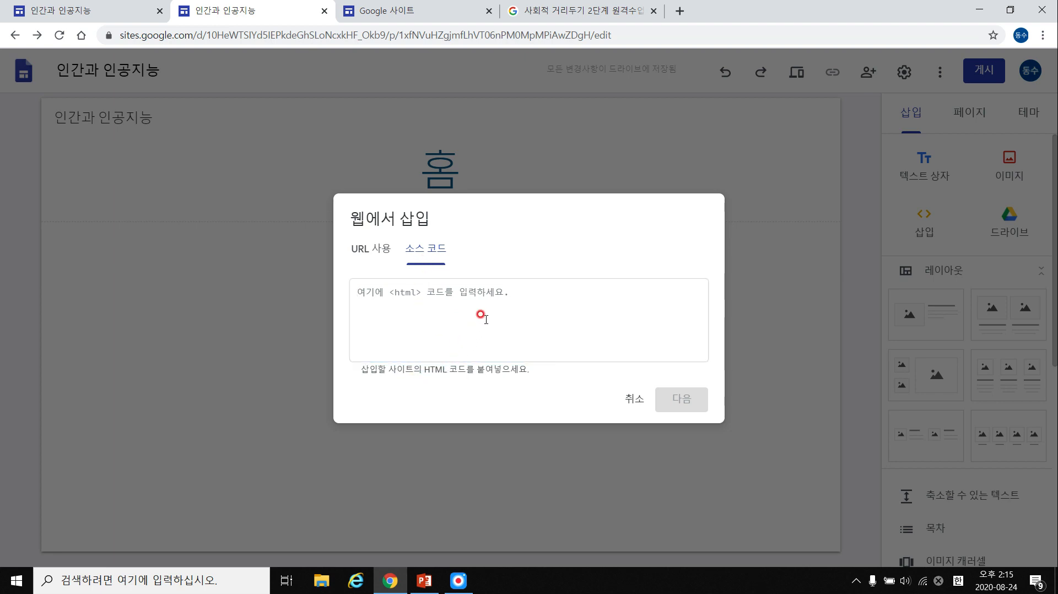
key(Escape)
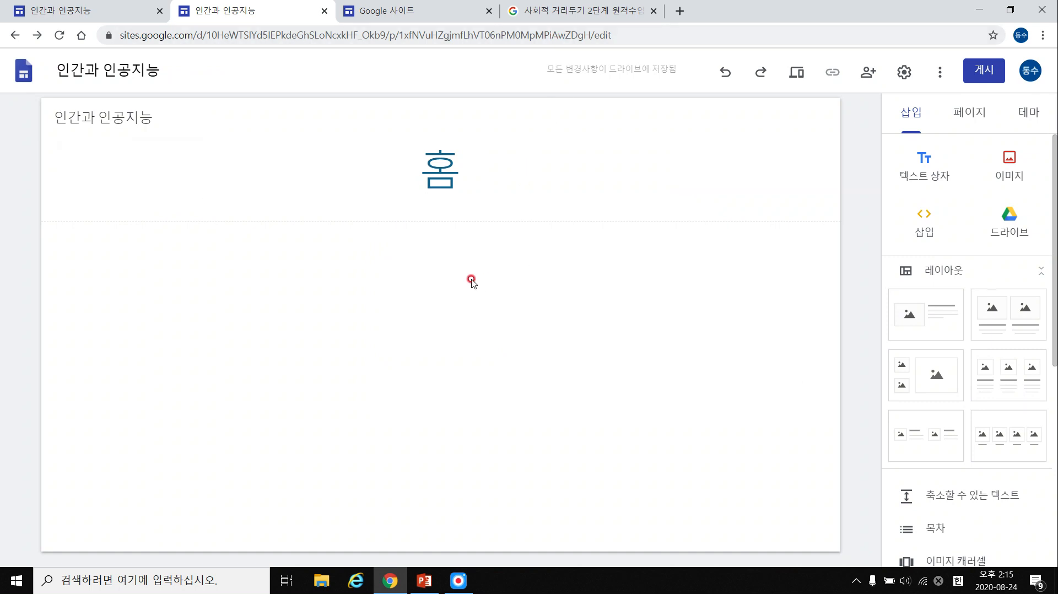
click(567, 13)
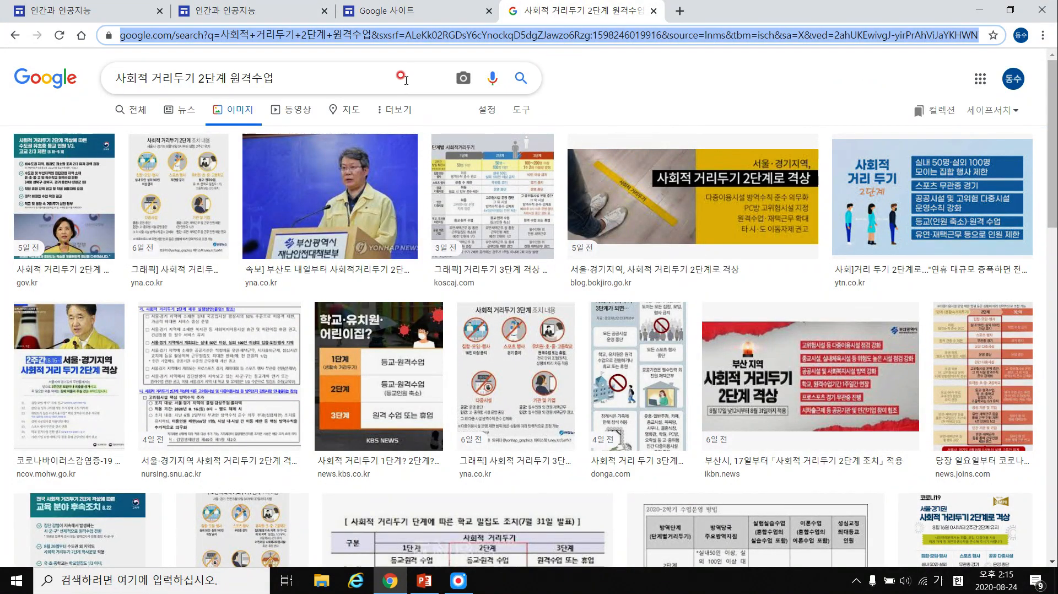
text(ㅈㅈㅈ.ㅛ)
key(BackSpace)
key(BackSpace)
key(BackSpace)
key(BackSpace)
key(BackSpace)
text(www.youtube.com)
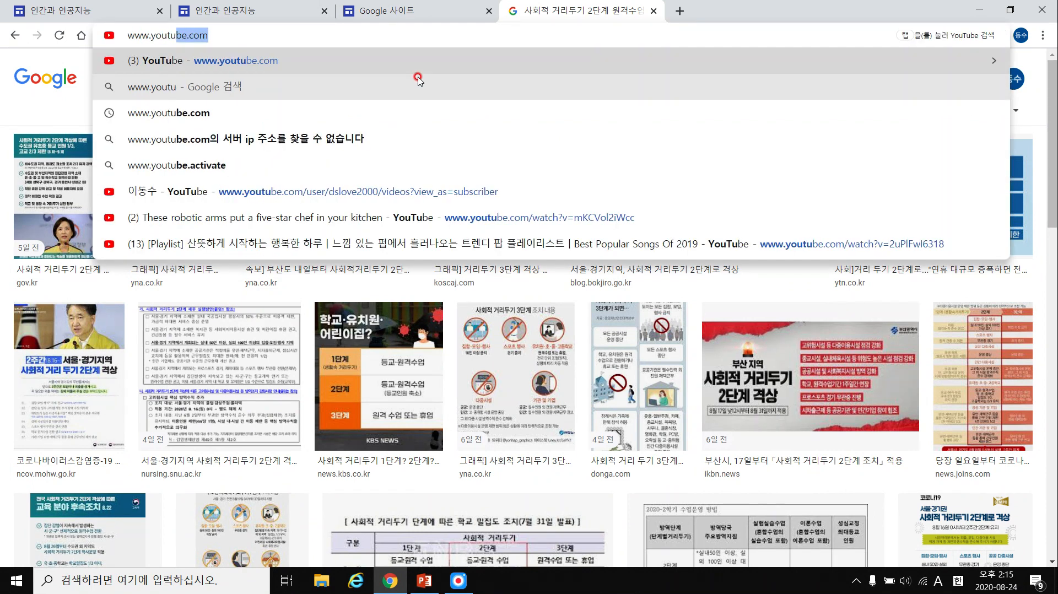
key(Return)
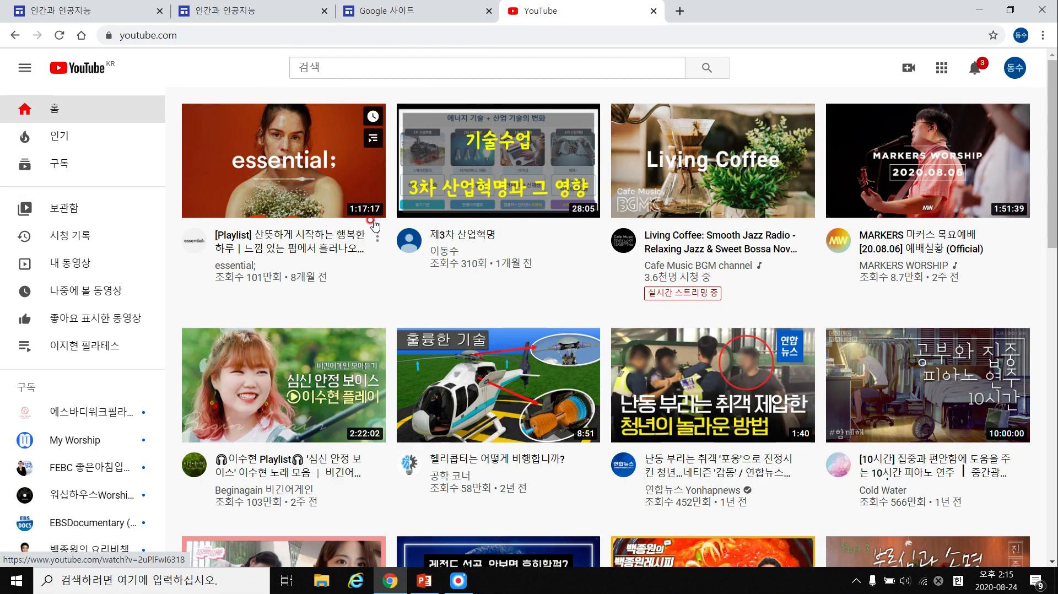
click(495, 212)
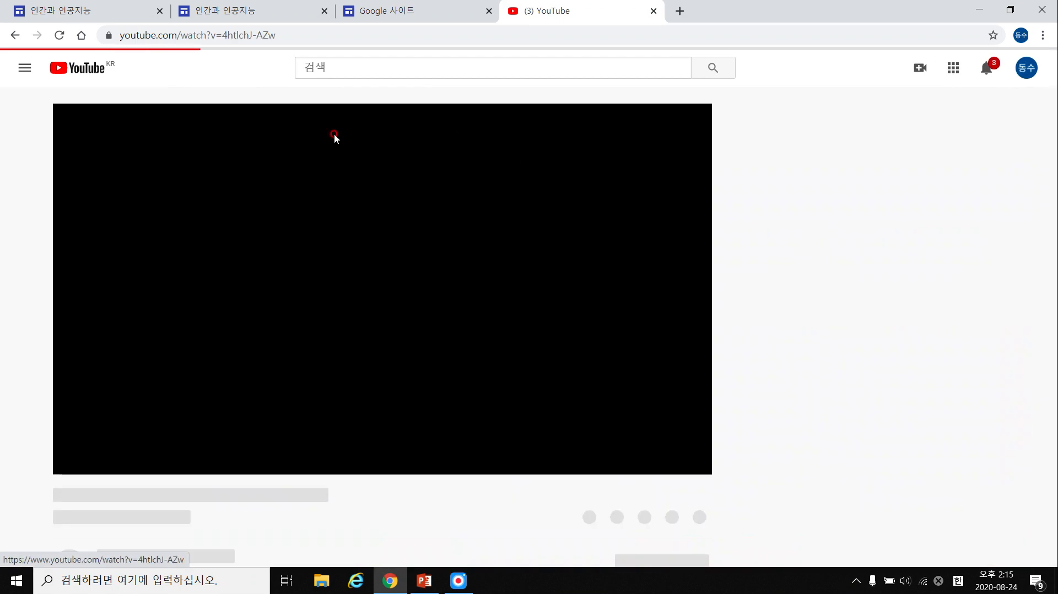
click(70, 461)
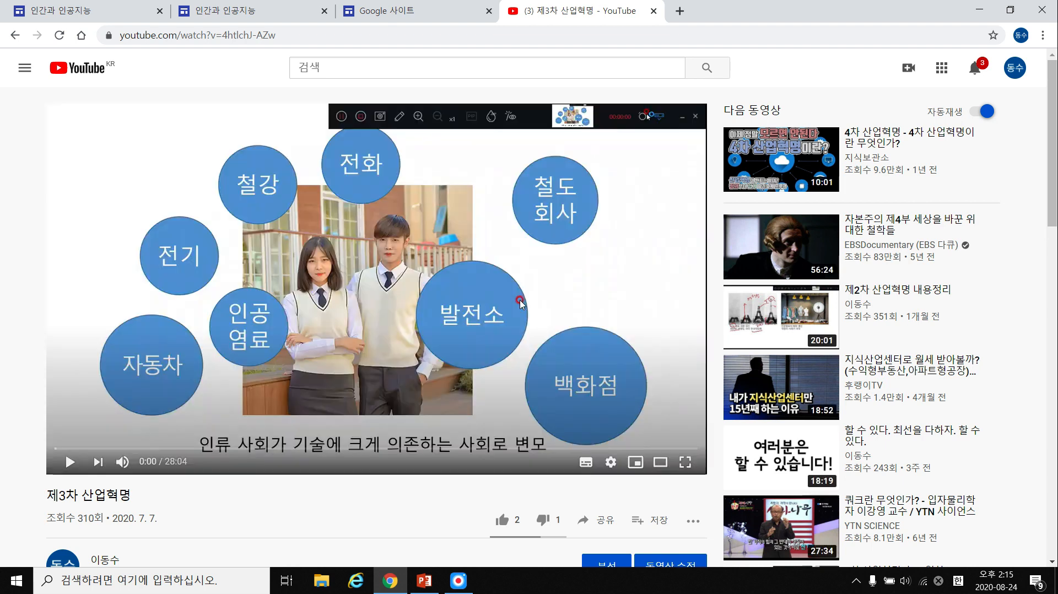
View the video's 공유 > 퍼가기 embed code and select the iframe code.
click(606, 521)
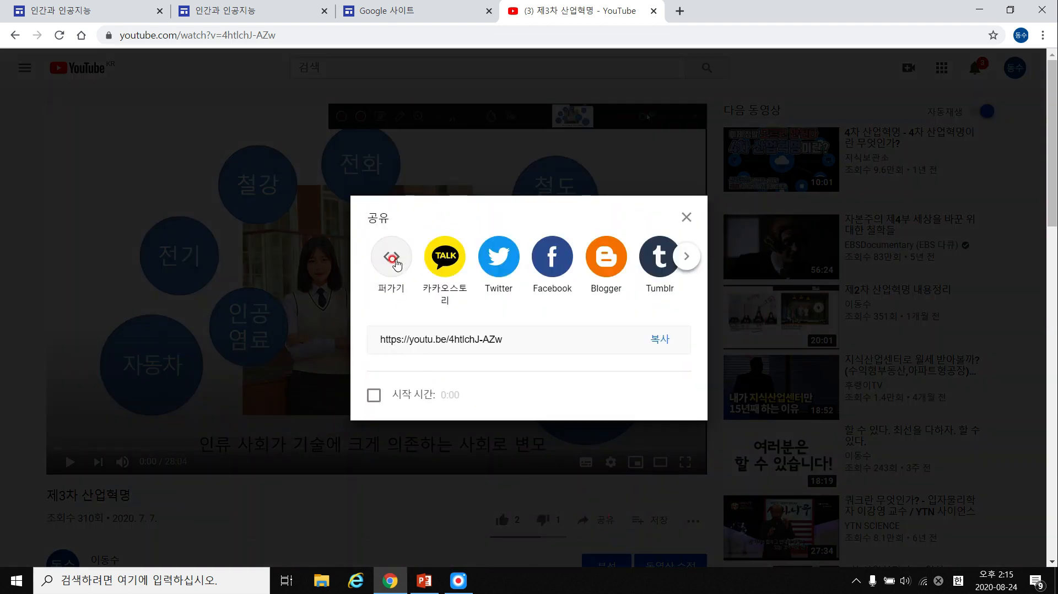
click(392, 257)
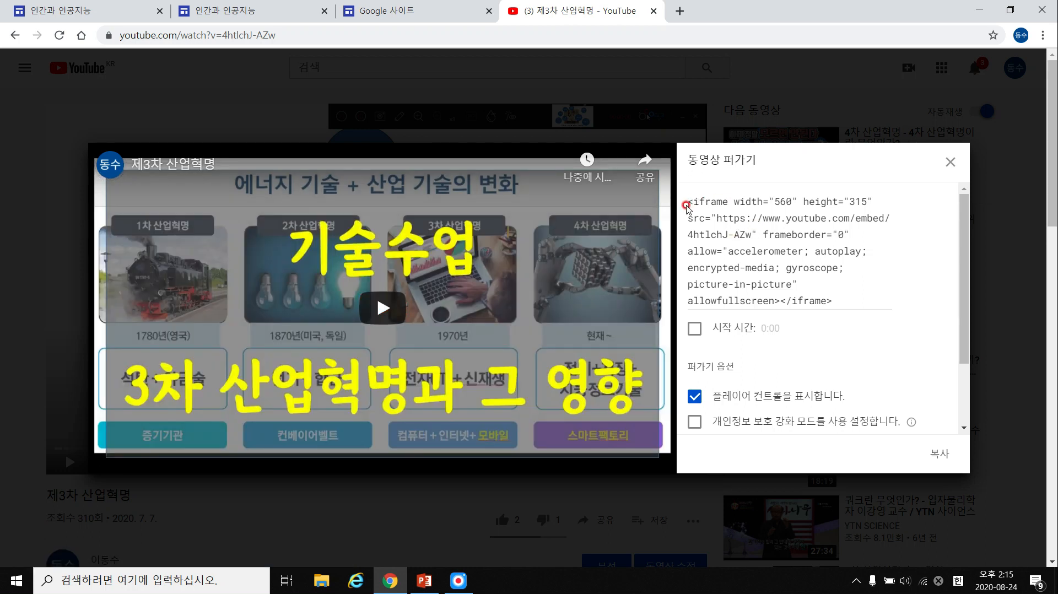
drag(689, 201, 888, 313)
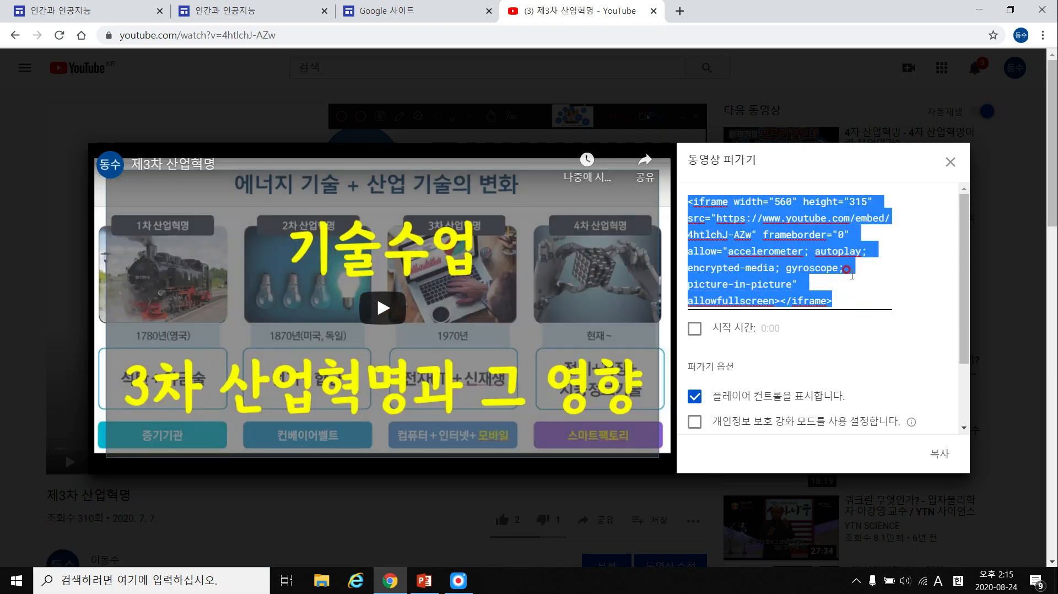
click(948, 160)
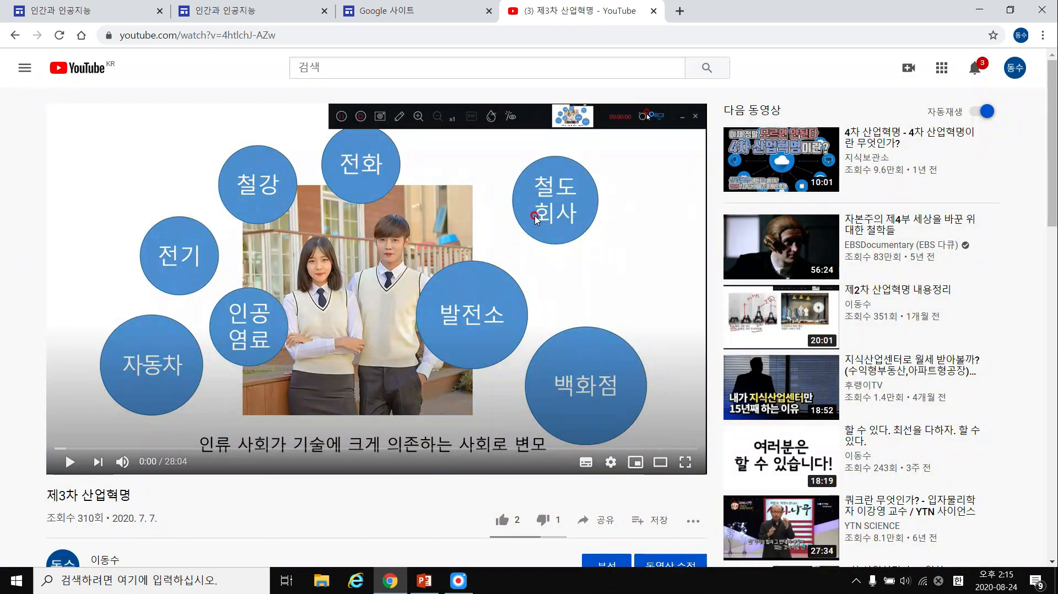
scroll(457, 349, down, 2)
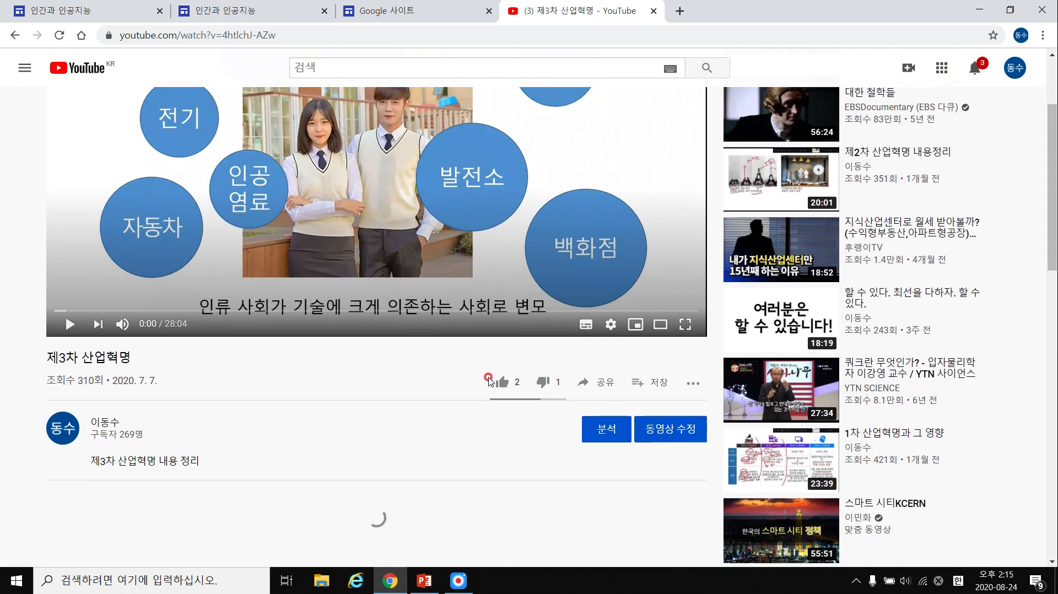
scroll(560, 363, up, 2)
scroll(620, 430, down, 1)
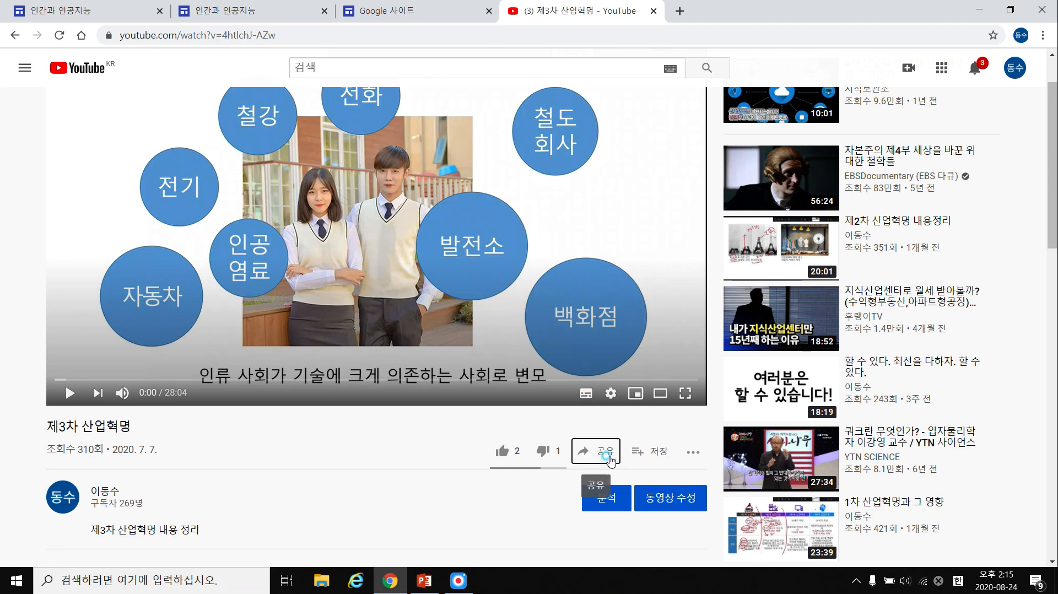
Reselect the embed code, then copy the video's address-bar URL and return to the 인간과 인공지능 editor.
click(601, 452)
click(391, 256)
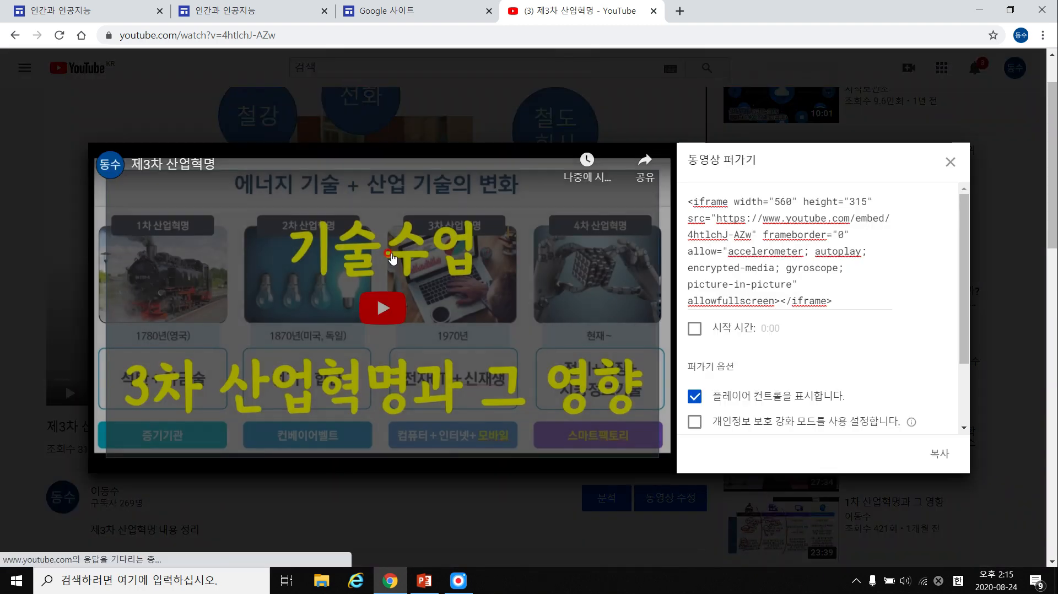
drag(833, 300, 687, 198)
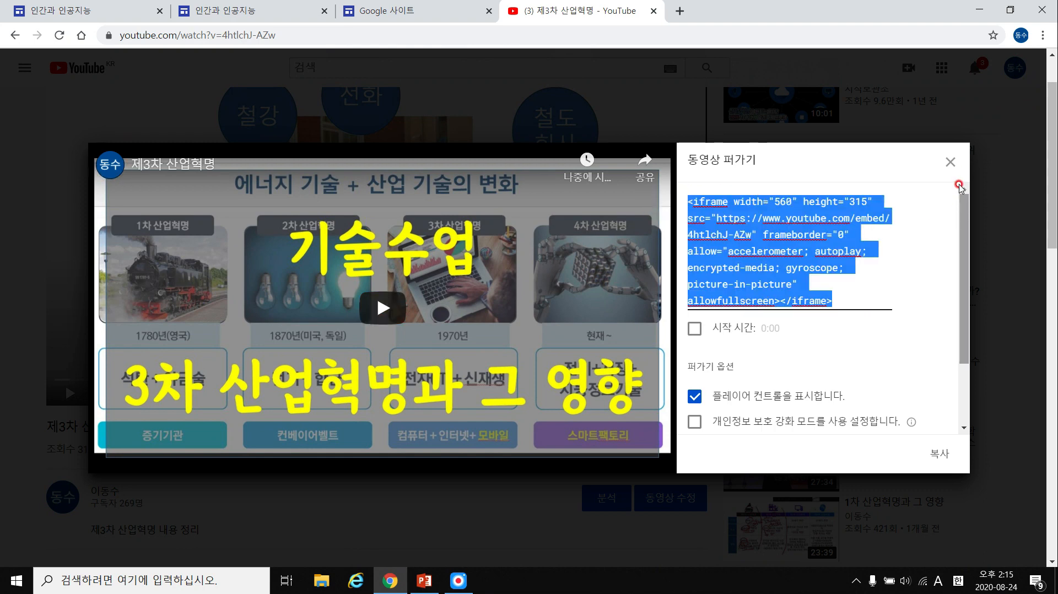
click(950, 161)
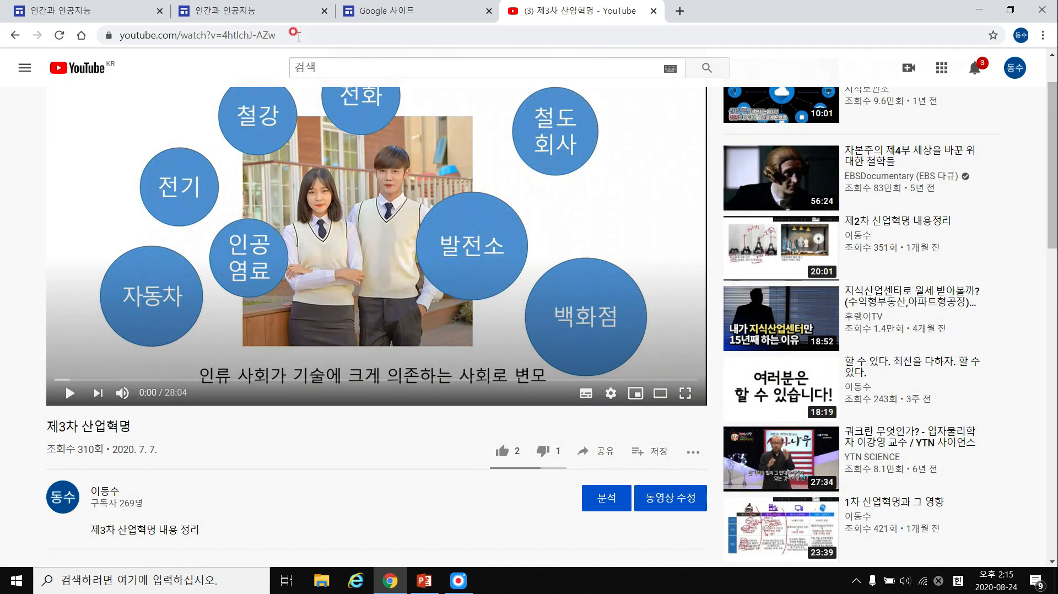
click(298, 36)
key(ctrl+c)
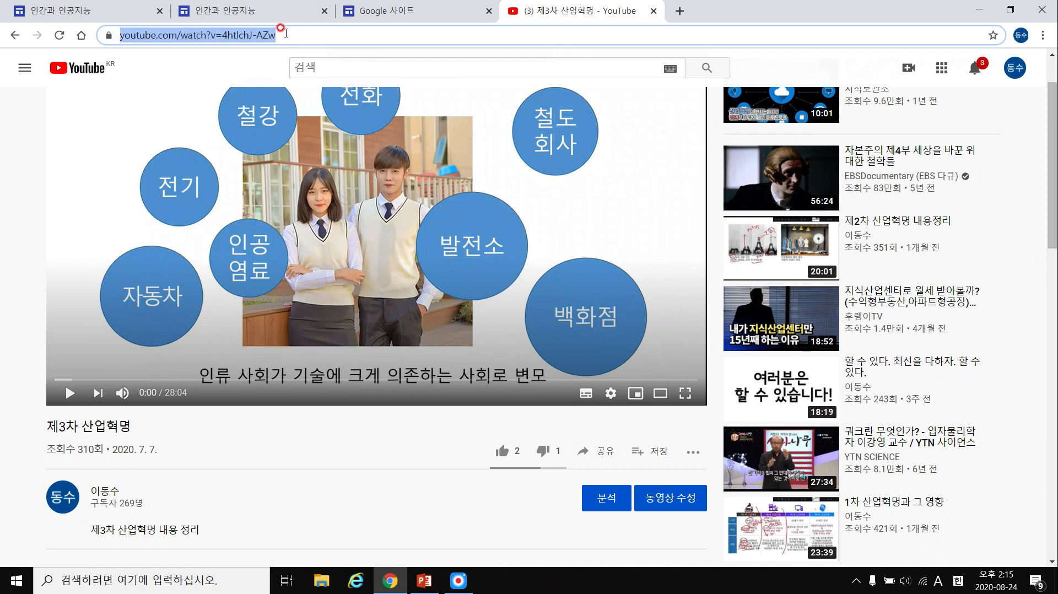
click(106, 12)
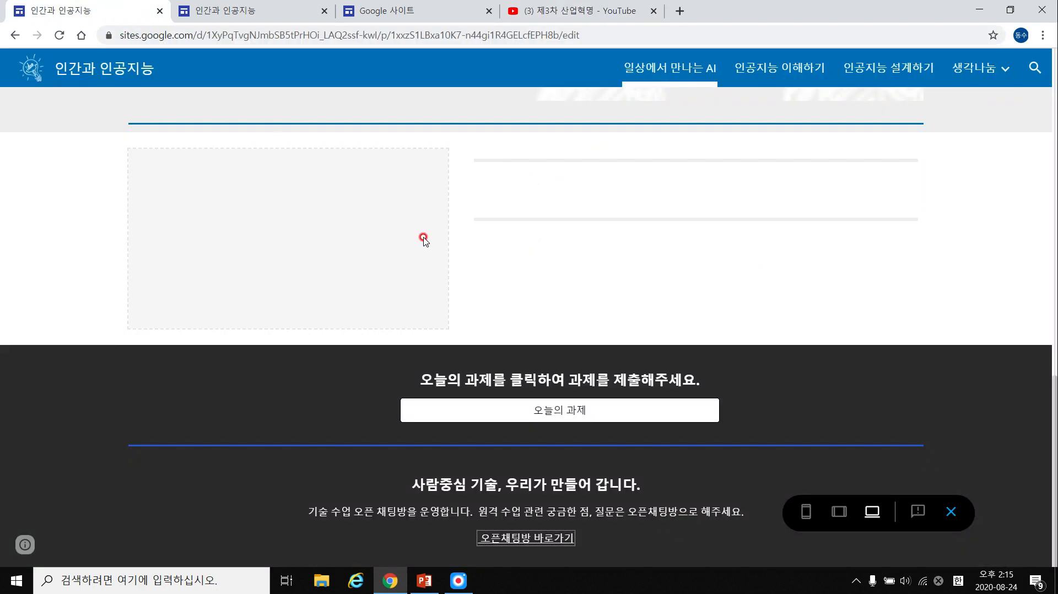
Embed the copied 제3차 산업혁명 YouTube URL on the second site's 홈 page and enlarge it.
click(329, 16)
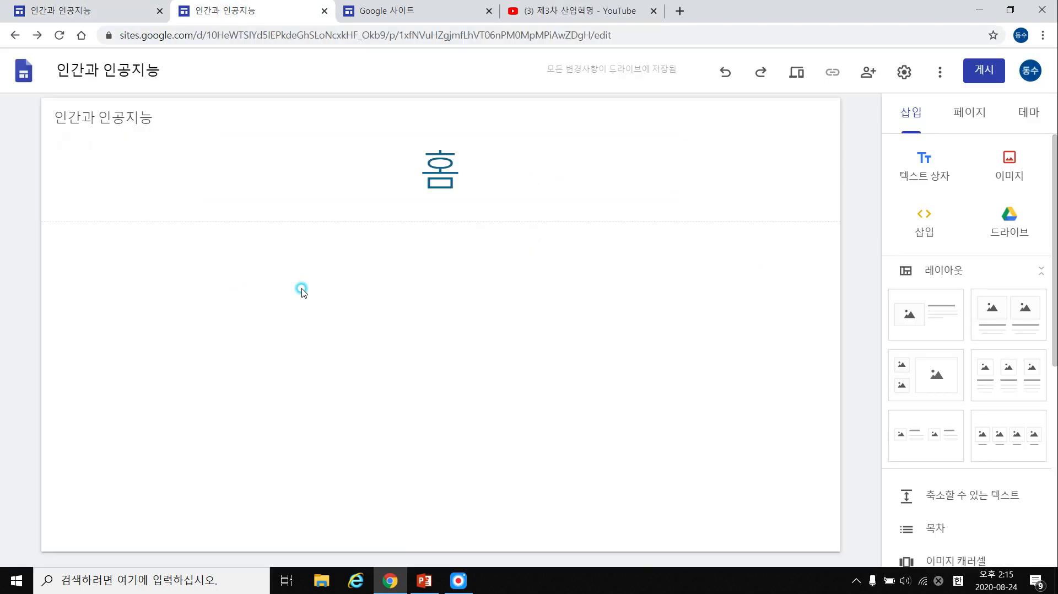
double_click(339, 301)
click(298, 303)
click(388, 322)
key(ctrl+v)
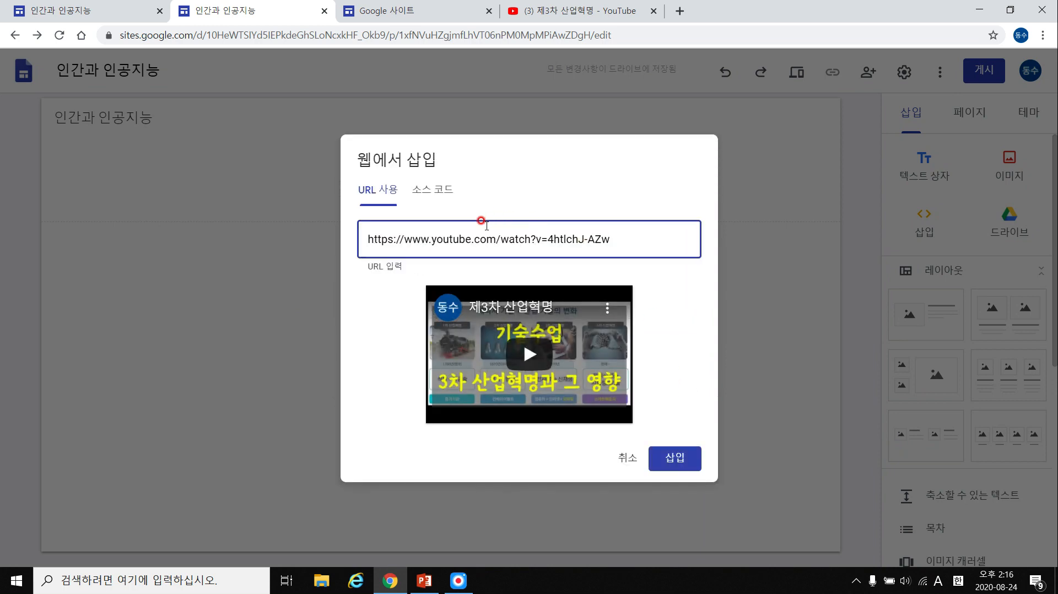
click(683, 457)
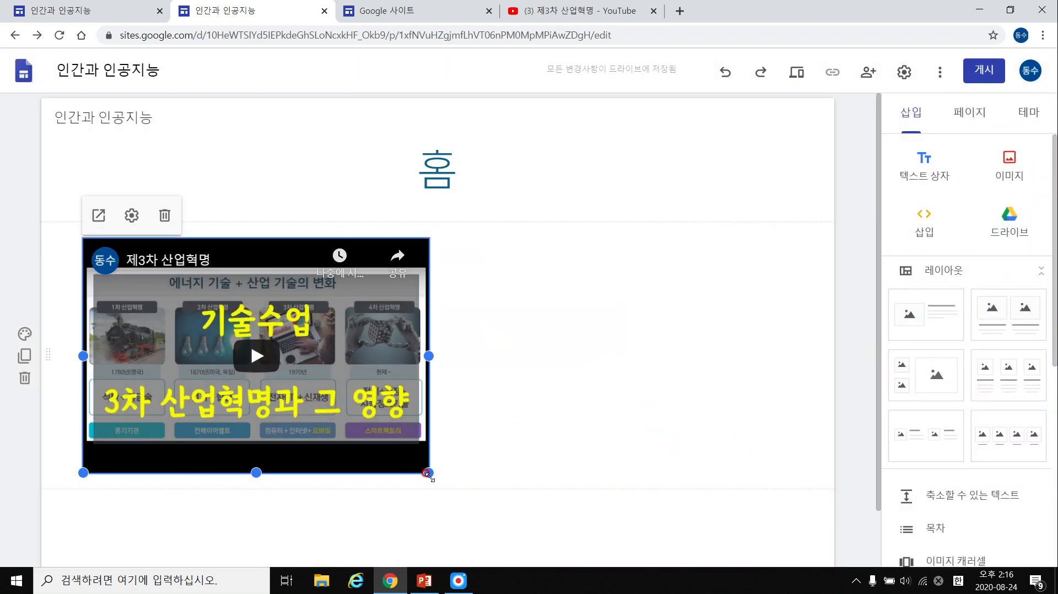
drag(428, 475, 433, 416)
double_click(498, 306)
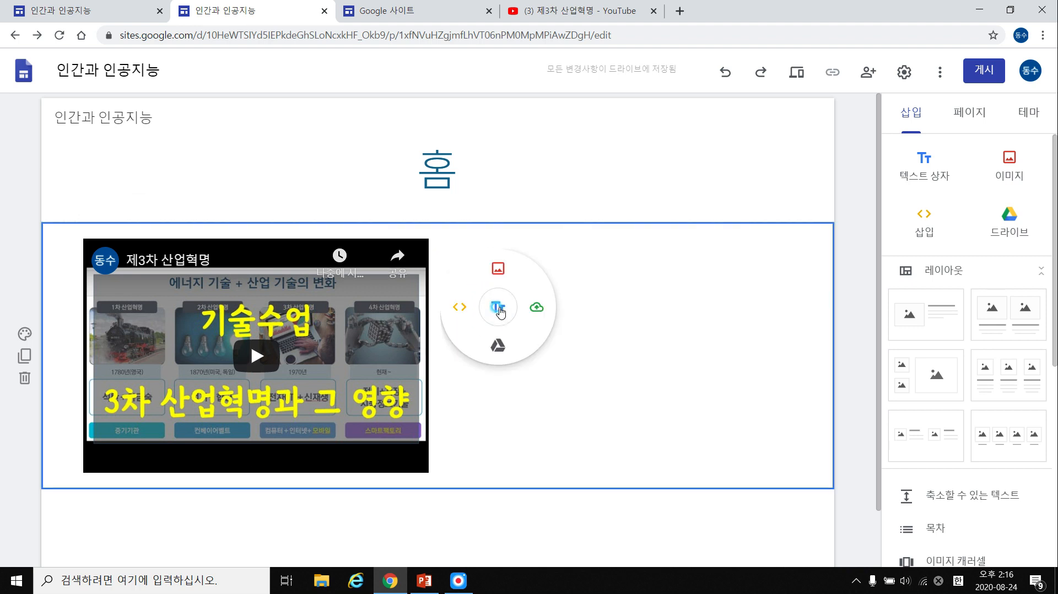
click(460, 308)
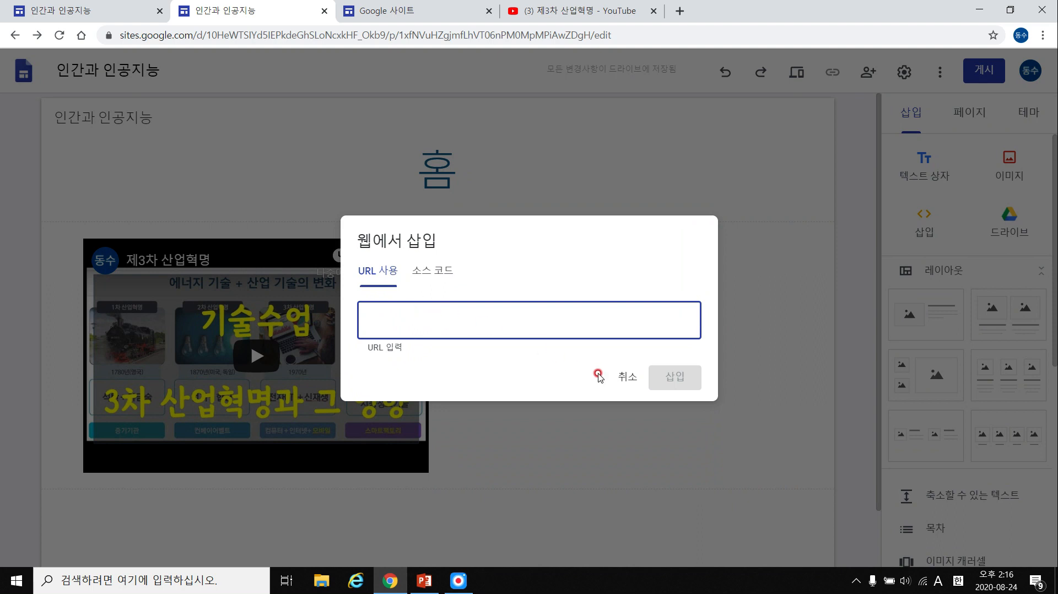
click(618, 384)
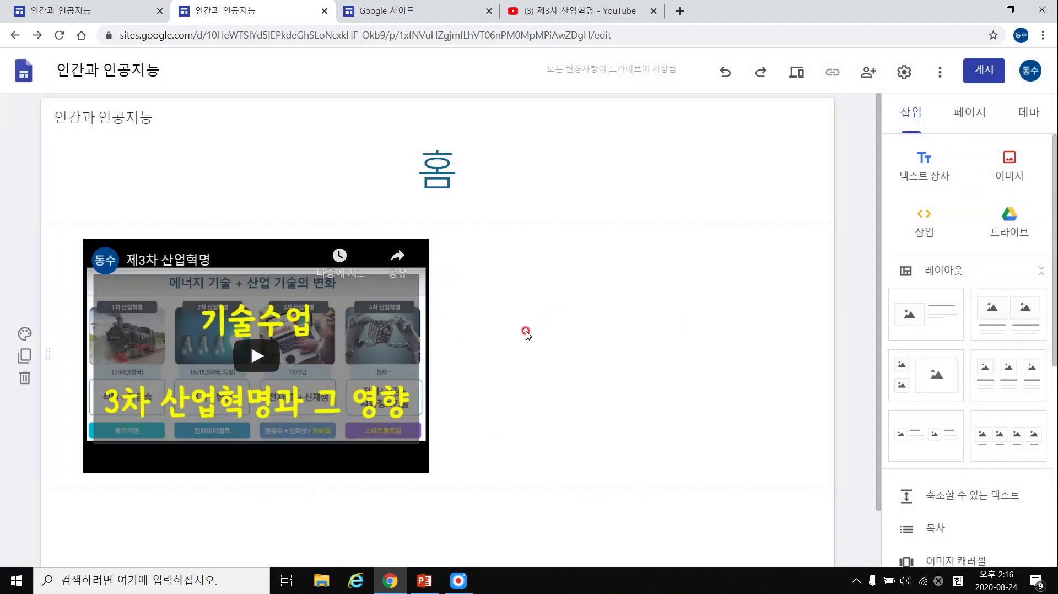
Insert an empty text box beside the video, then delete it.
scroll(562, 314, down, 1)
double_click(565, 292)
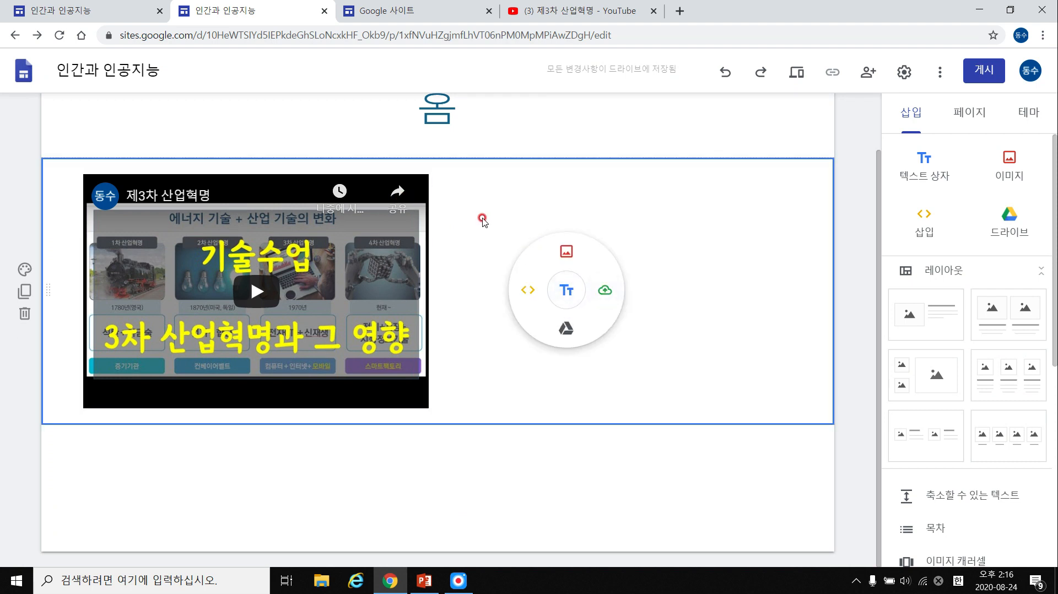
click(573, 288)
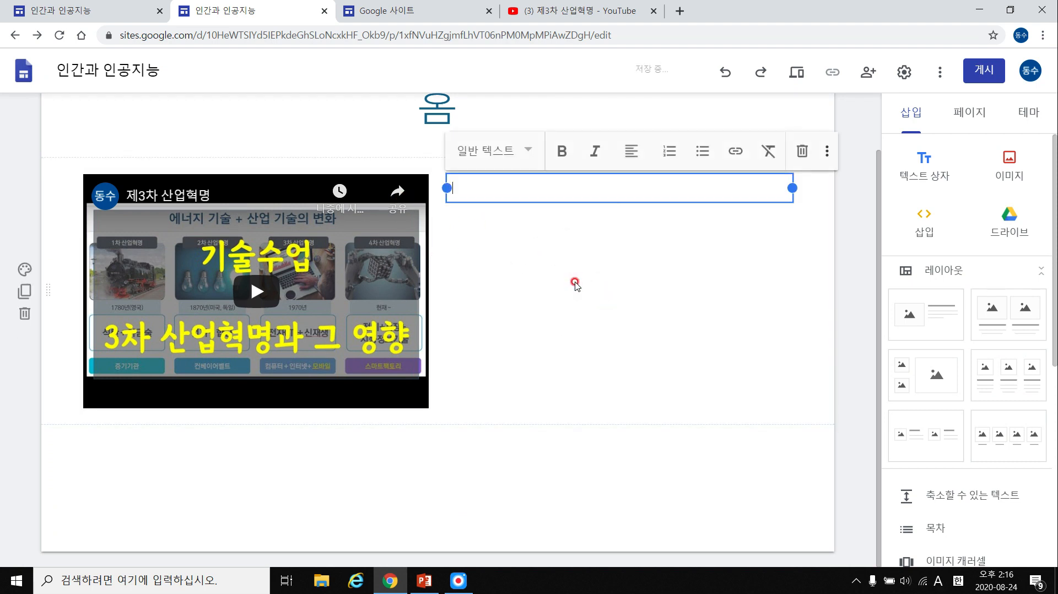
click(574, 264)
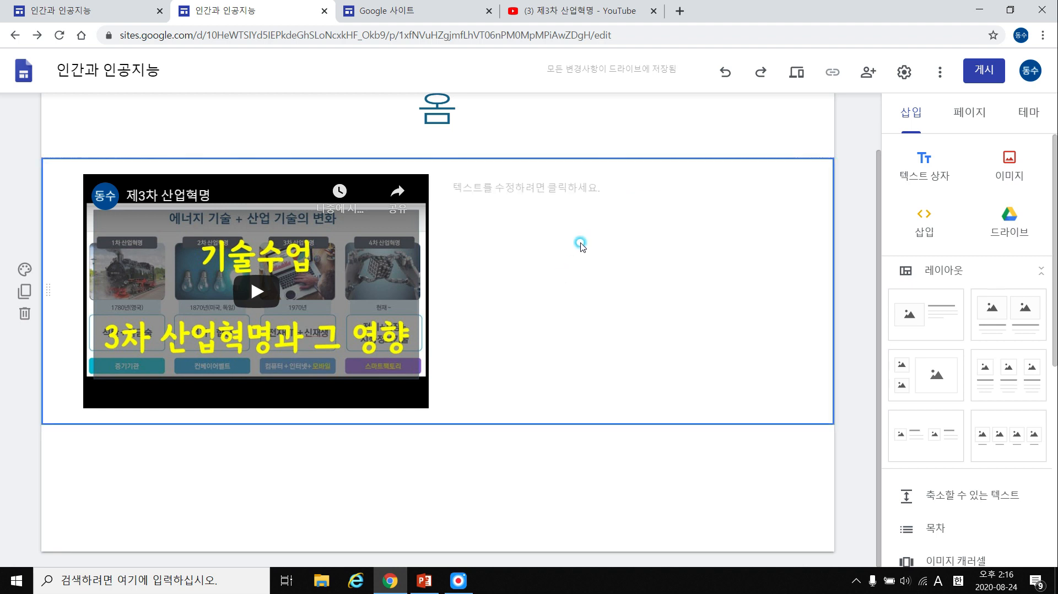
click(582, 192)
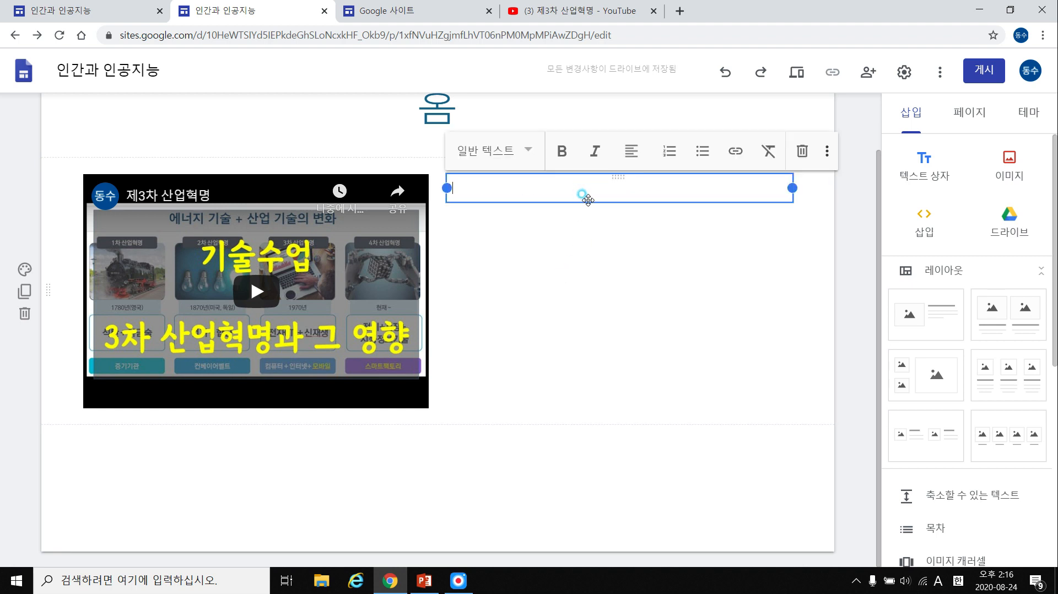
click(802, 151)
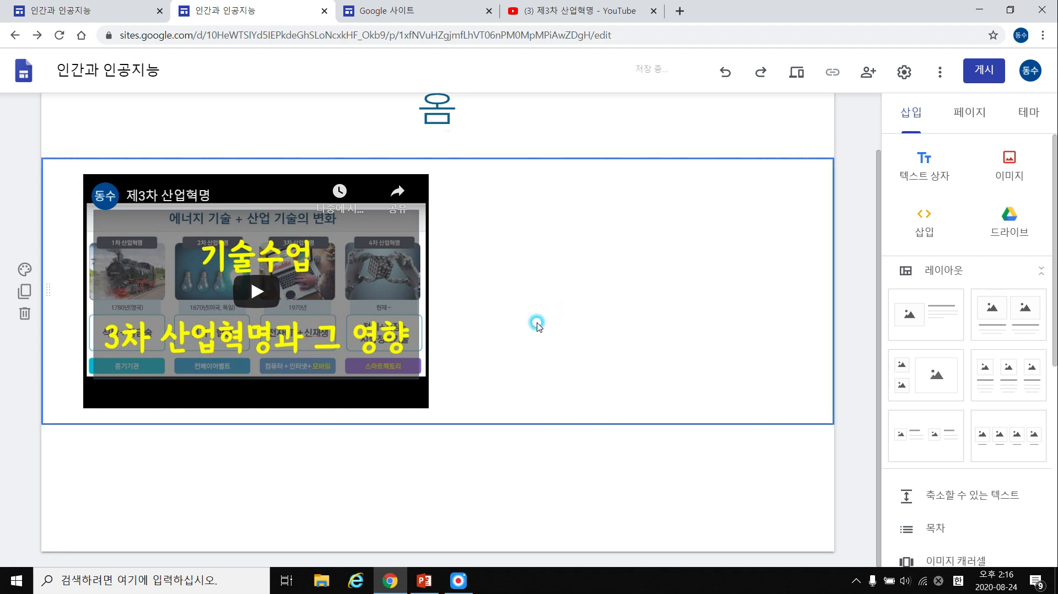
Add two text boxes beside the video and type the video description text.
double_click(607, 271)
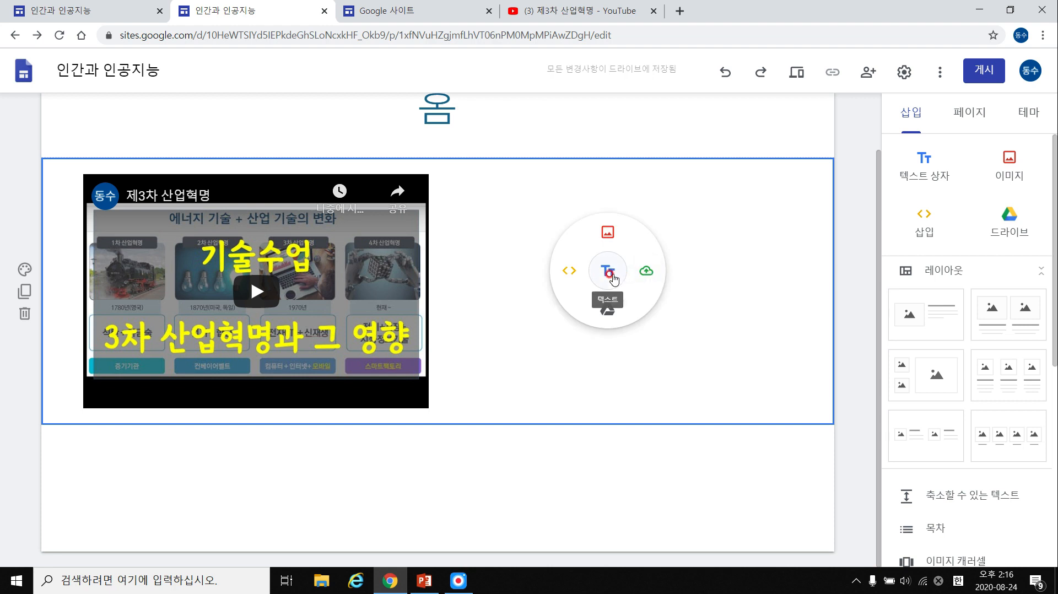
click(608, 271)
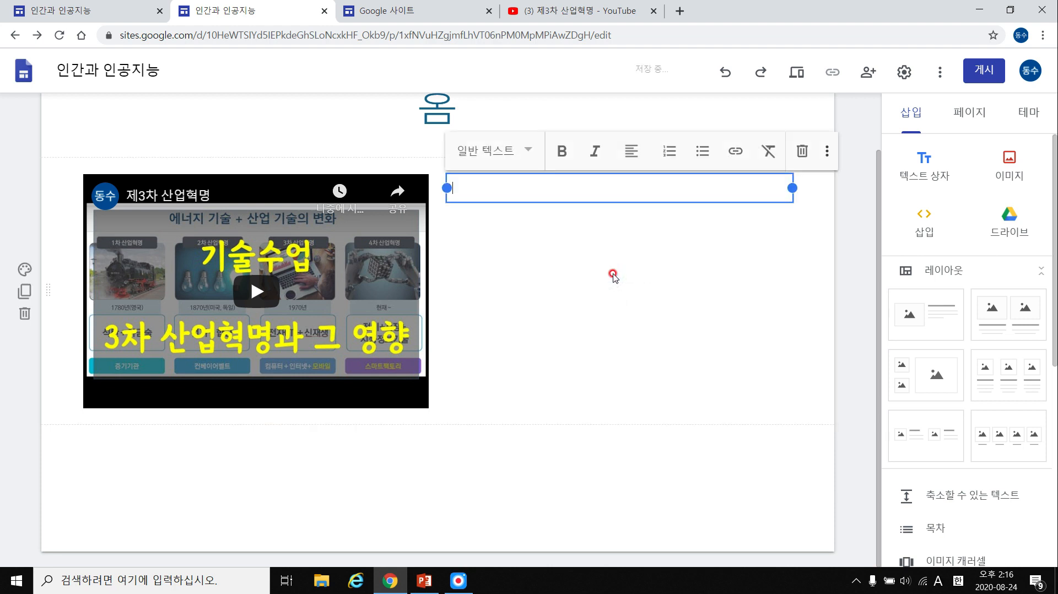
double_click(604, 331)
click(605, 331)
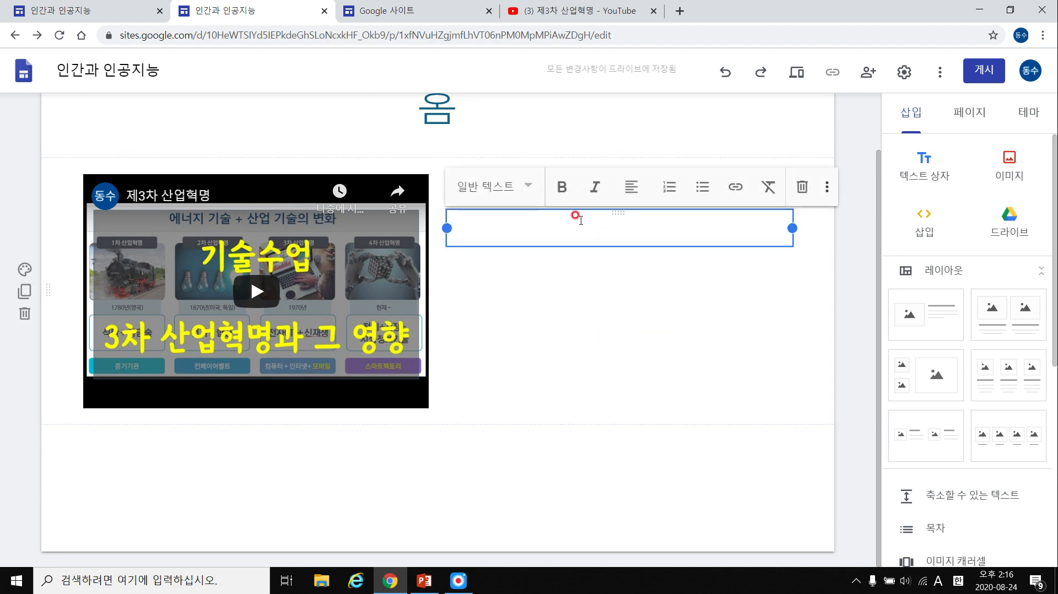
click(590, 184)
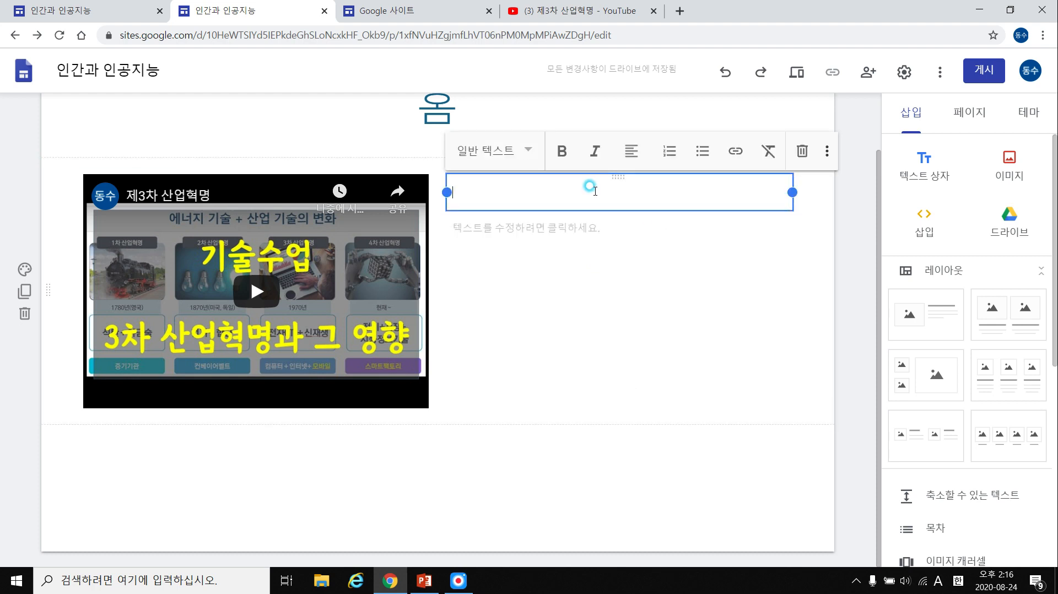
text(dl)
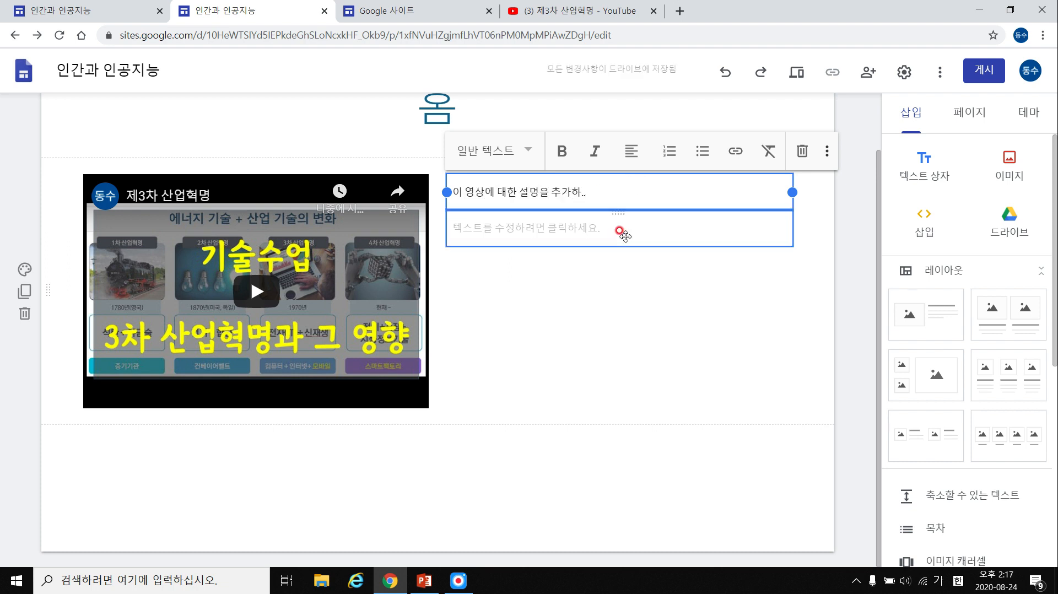
click(609, 287)
Set the description line to the 머리글 heading style, leaving 영상은 잘 보셨나요? below.
triple_click(488, 185)
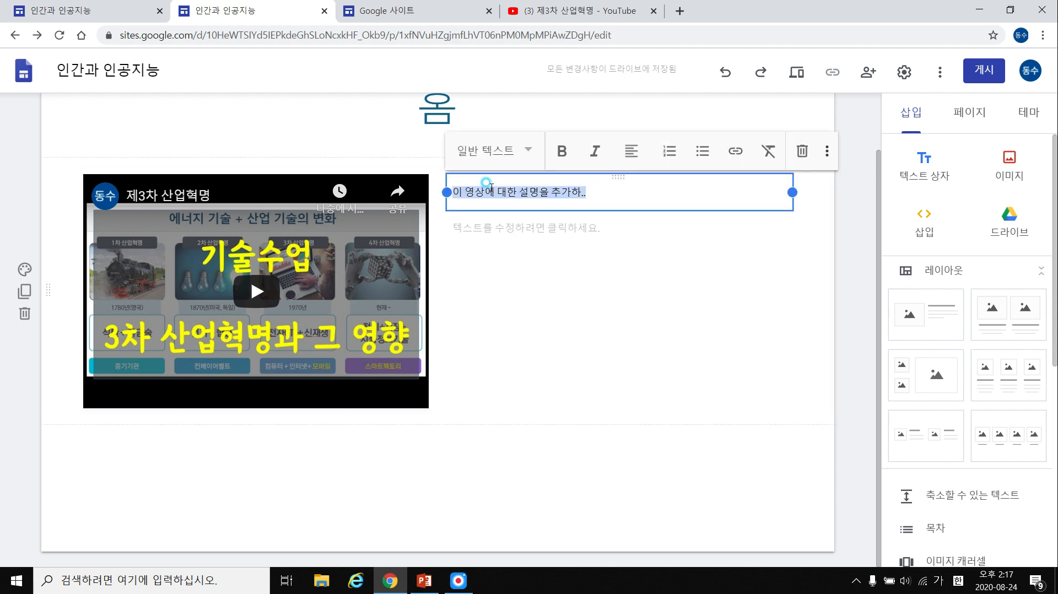
click(526, 163)
click(501, 202)
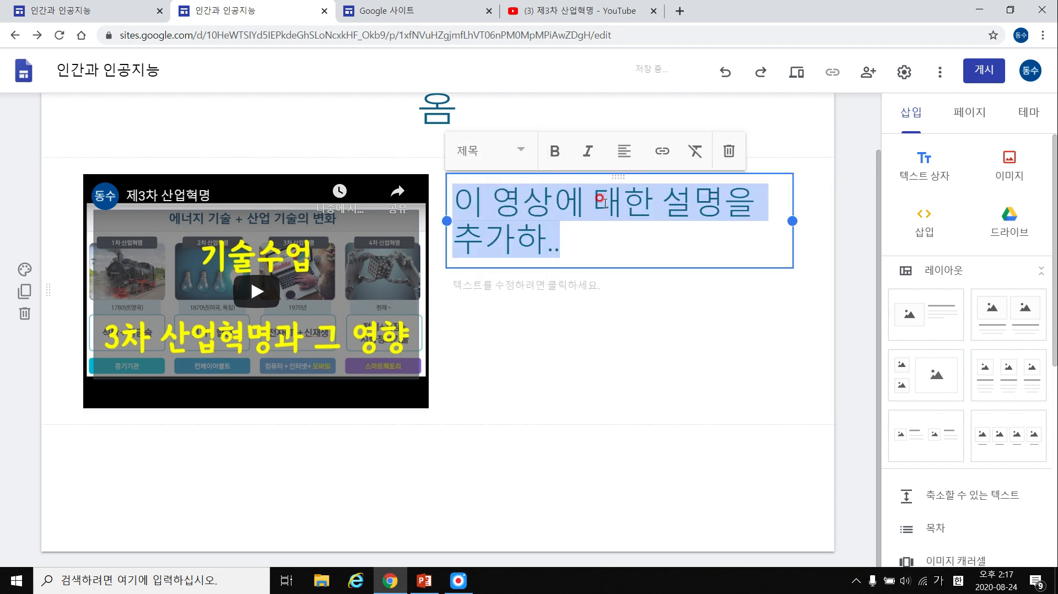
click(506, 156)
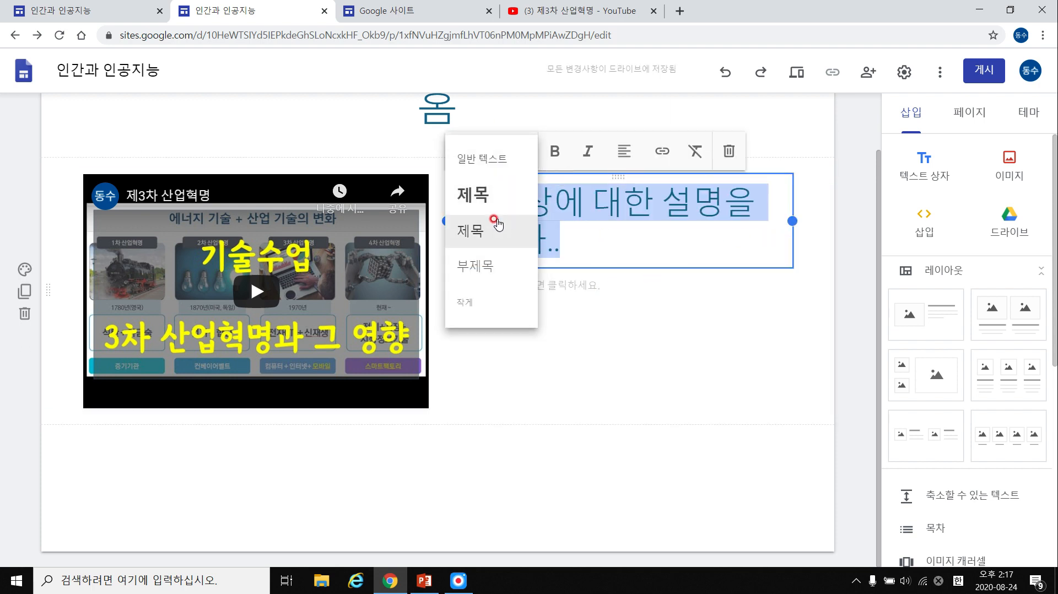
click(529, 232)
click(553, 236)
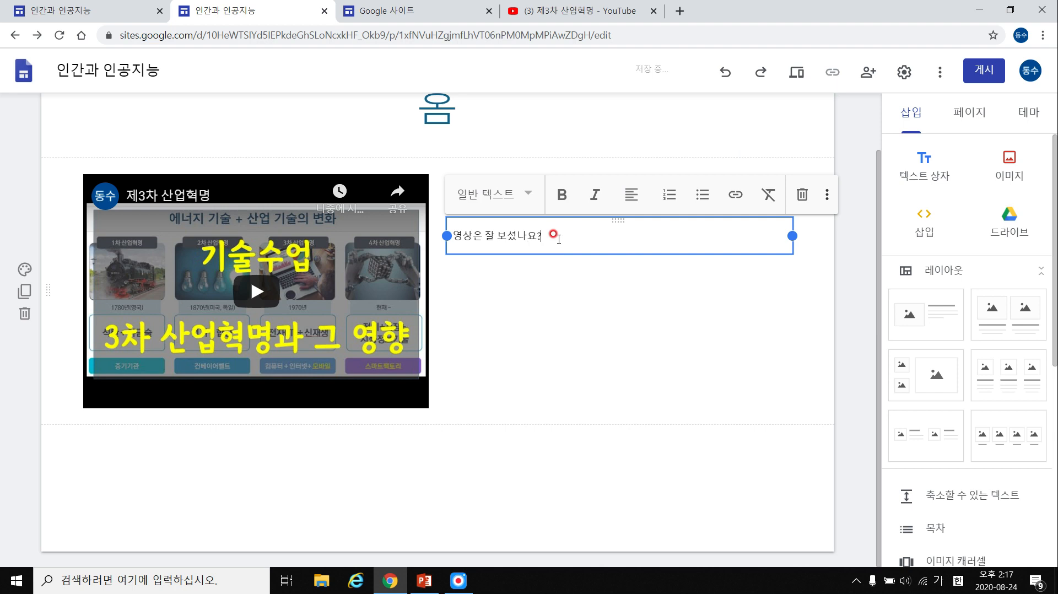
click(550, 340)
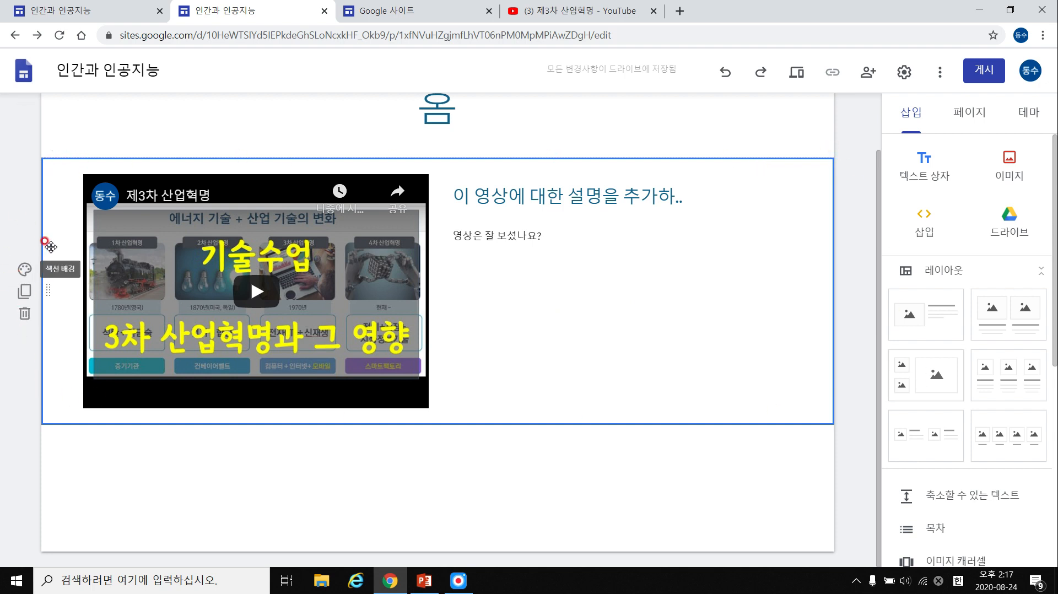
Try the 강조 1 background, then give the video section the 강조 2 dark blue background.
click(25, 270)
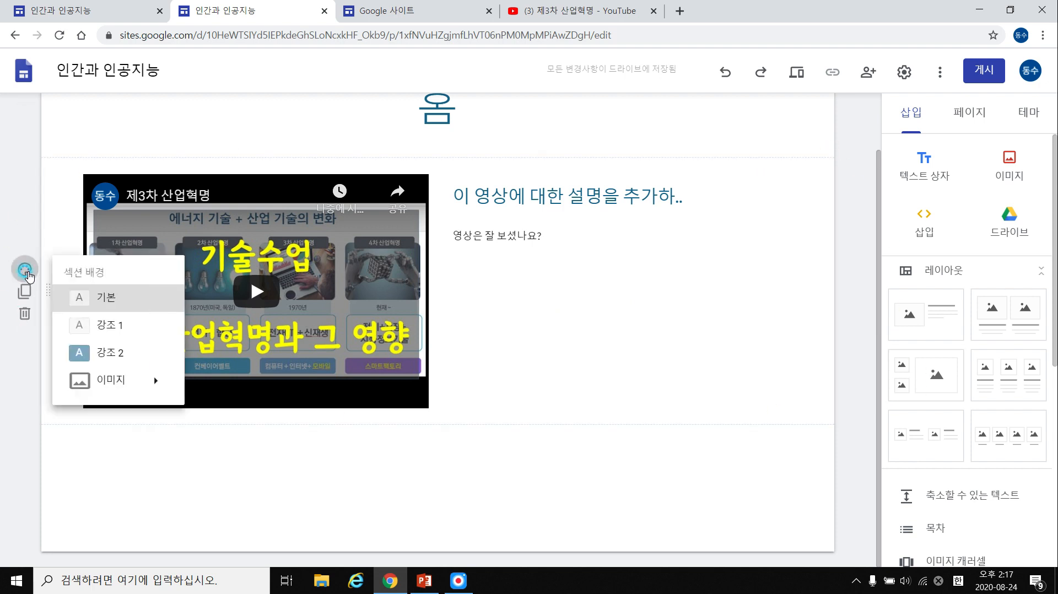
click(114, 326)
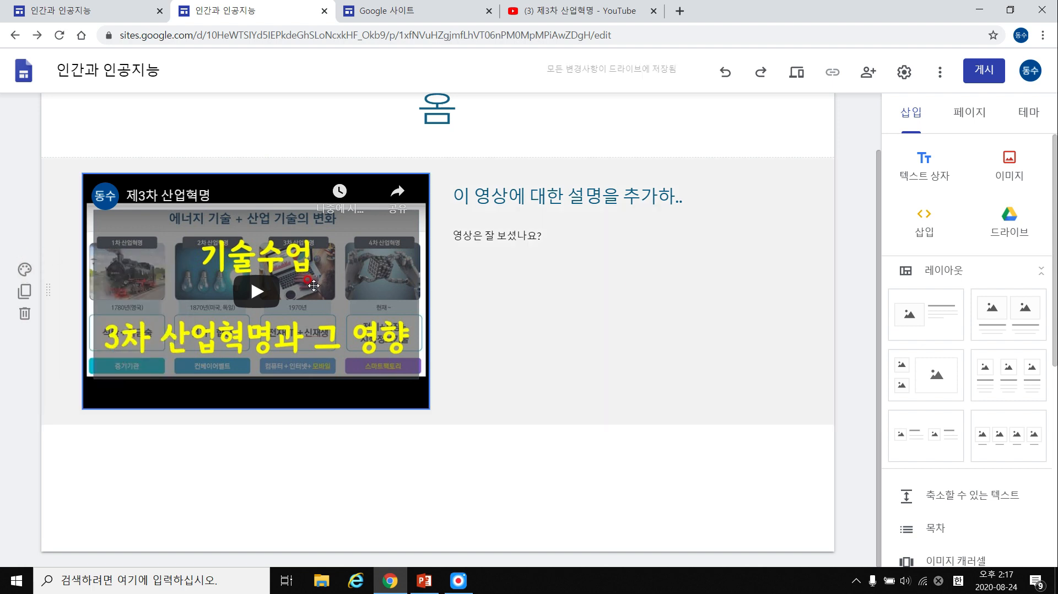
click(25, 270)
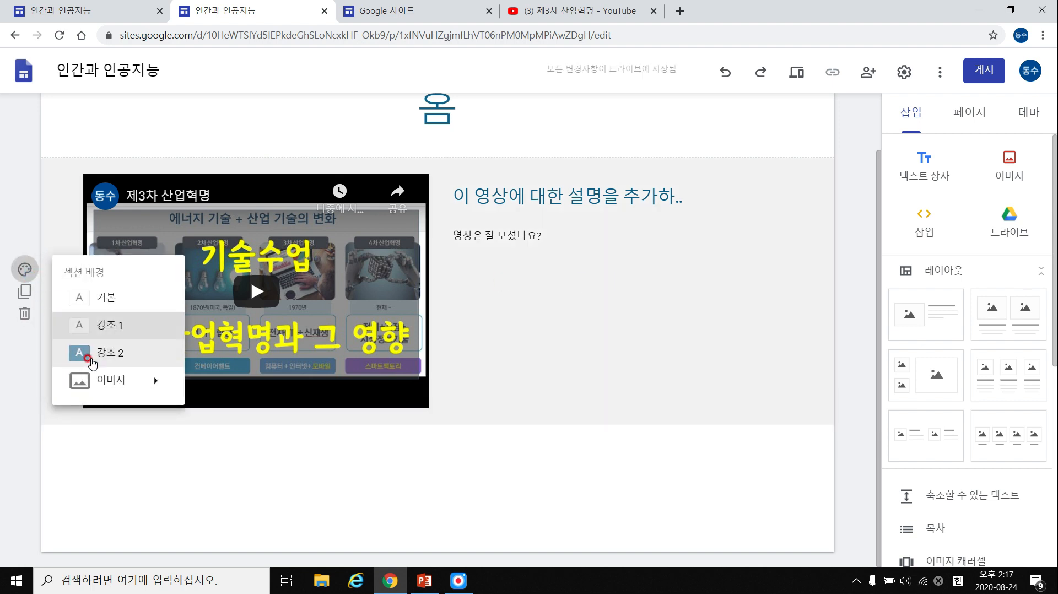
key(Return)
scroll(539, 198, up, 2)
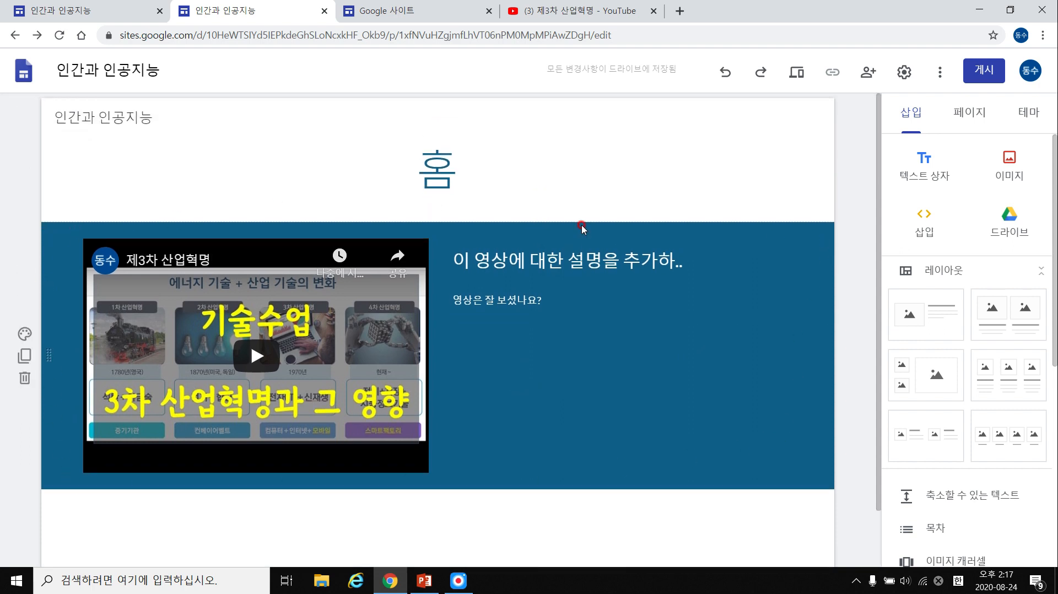
scroll(726, 238, down, 1)
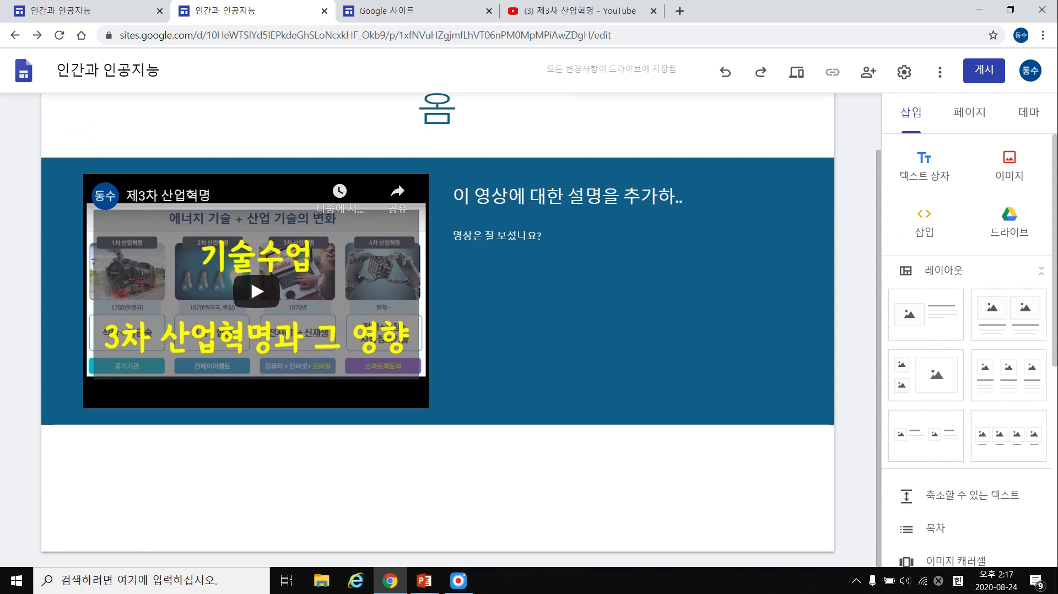
Choose to upload a picture from the computer as the section background image.
mouse_move(668, 259)
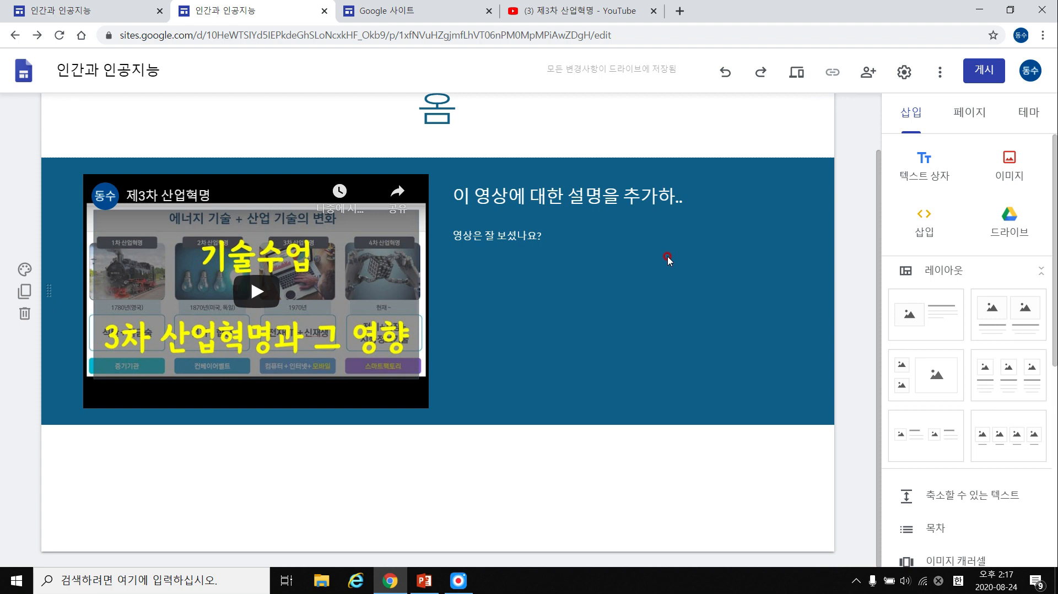
click(29, 275)
mouse_move(130, 379)
click(220, 391)
Replace the uploaded 그림1 compass background with the teal ocean image from the built-in gallery.
double_click(398, 115)
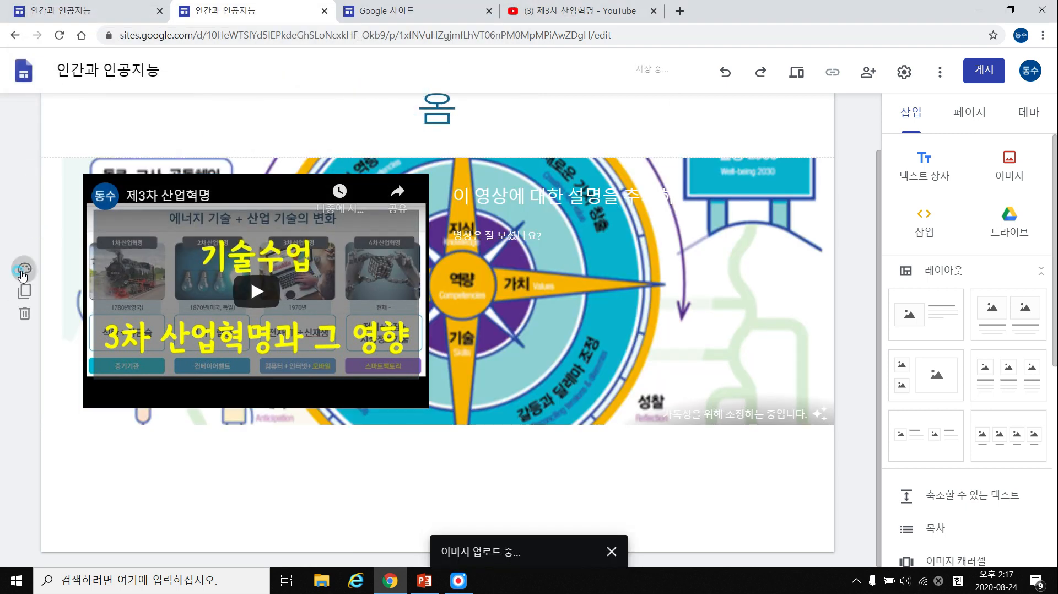
click(23, 271)
click(31, 274)
click(24, 278)
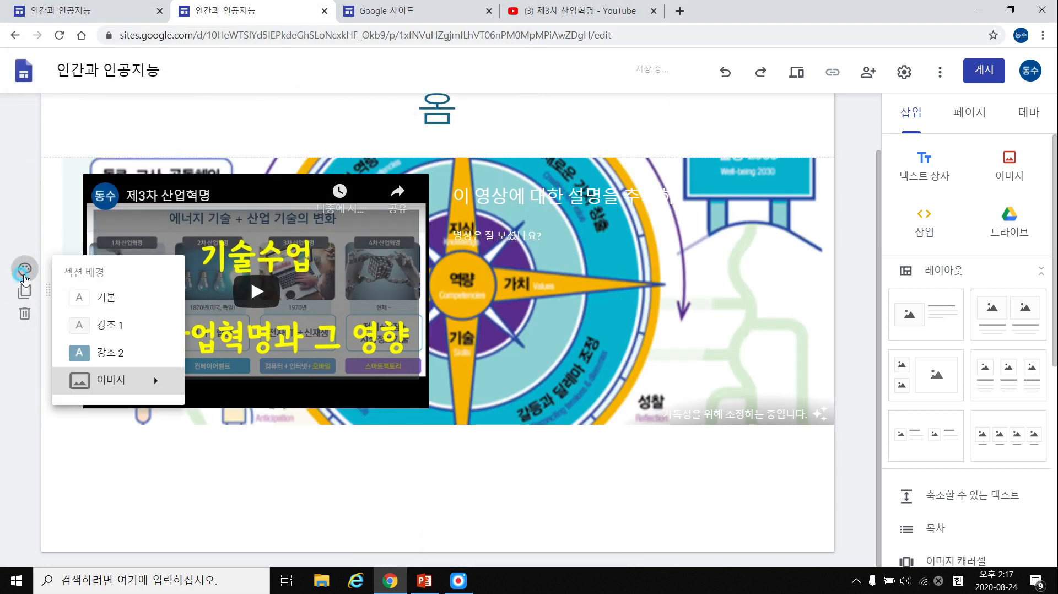
mouse_move(148, 379)
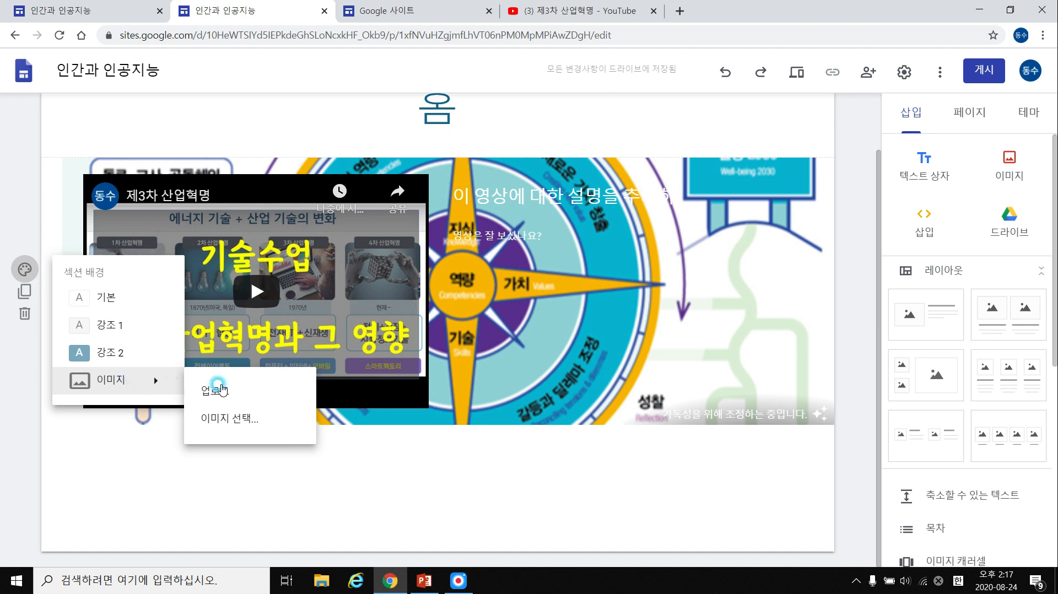
click(245, 419)
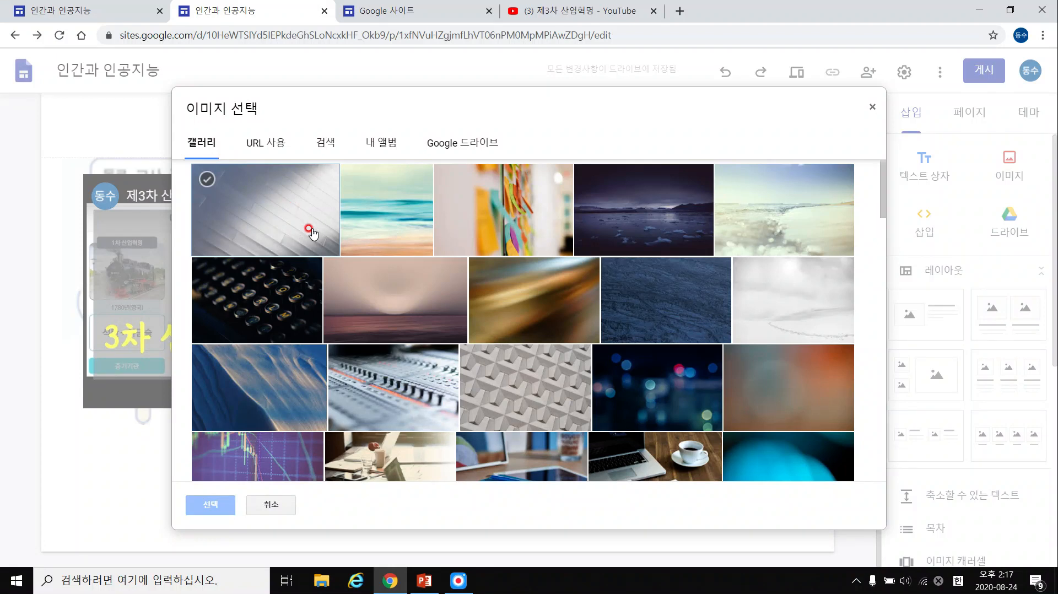
click(380, 220)
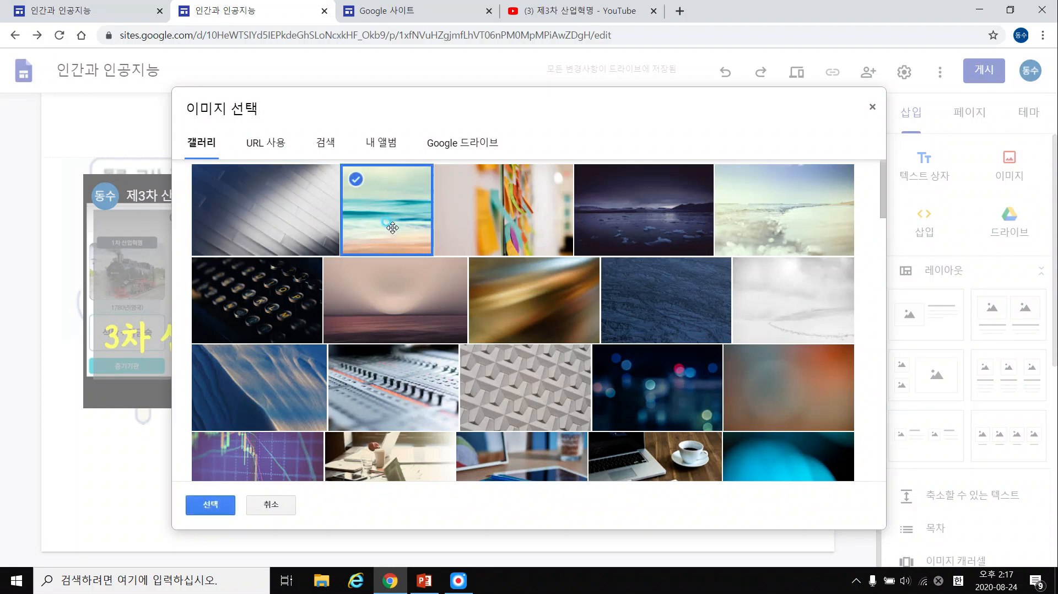
click(210, 504)
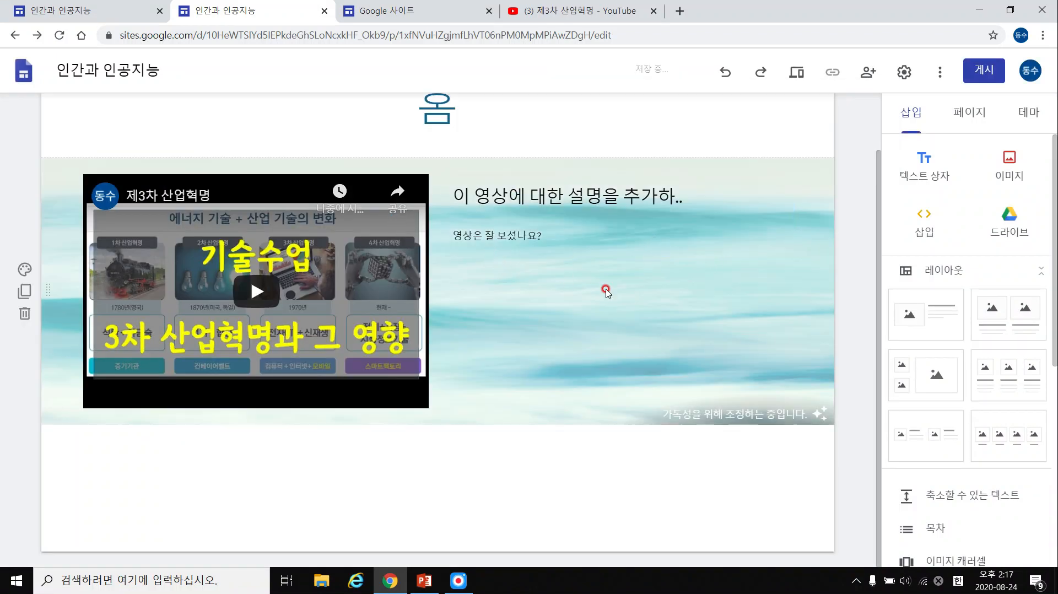
click(529, 238)
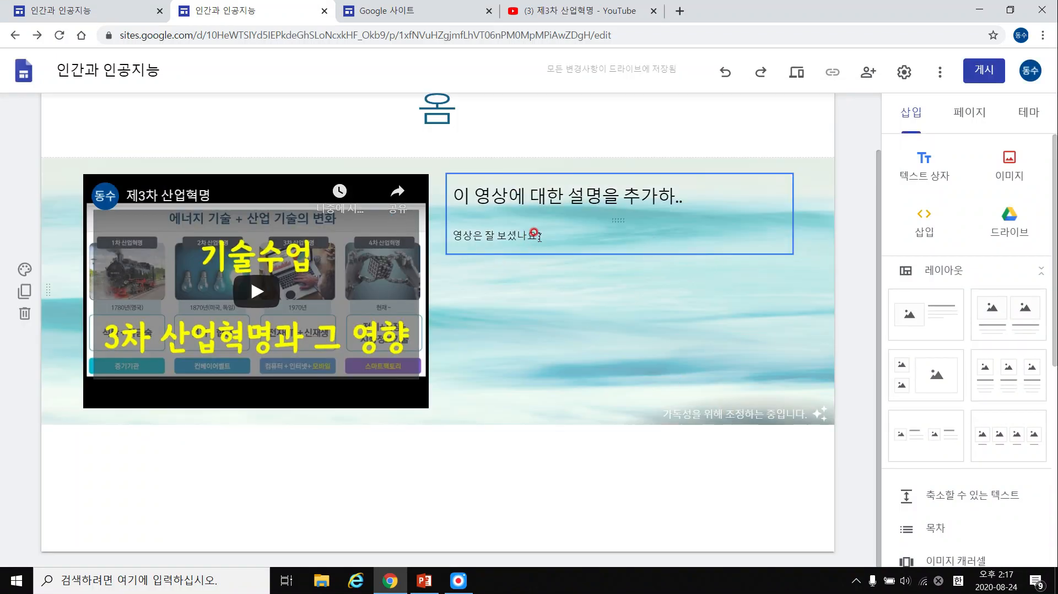
click(530, 284)
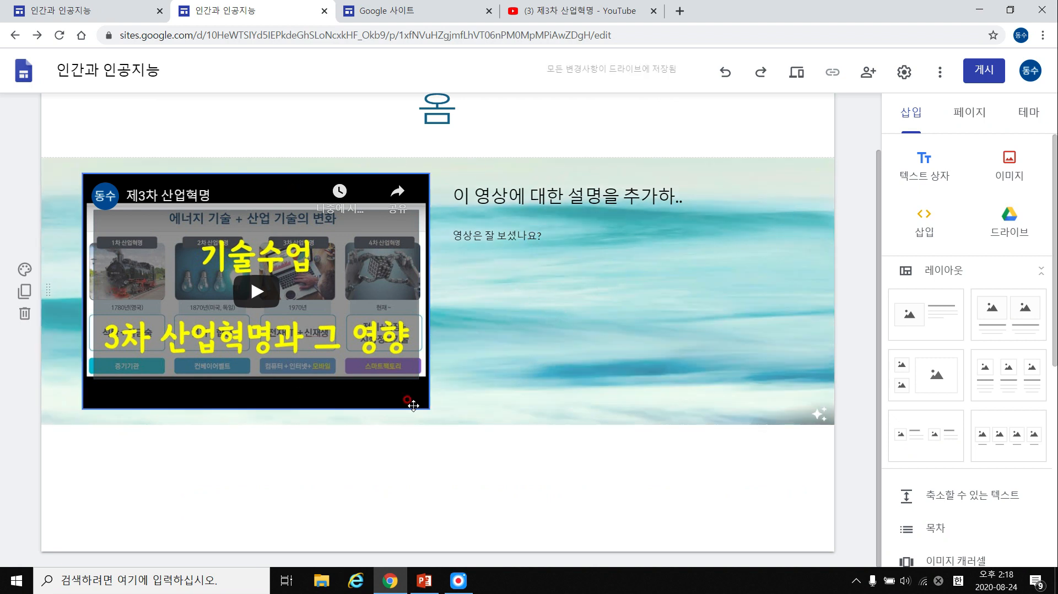
Duplicate the ocean video section and delete the video from the copy.
click(27, 294)
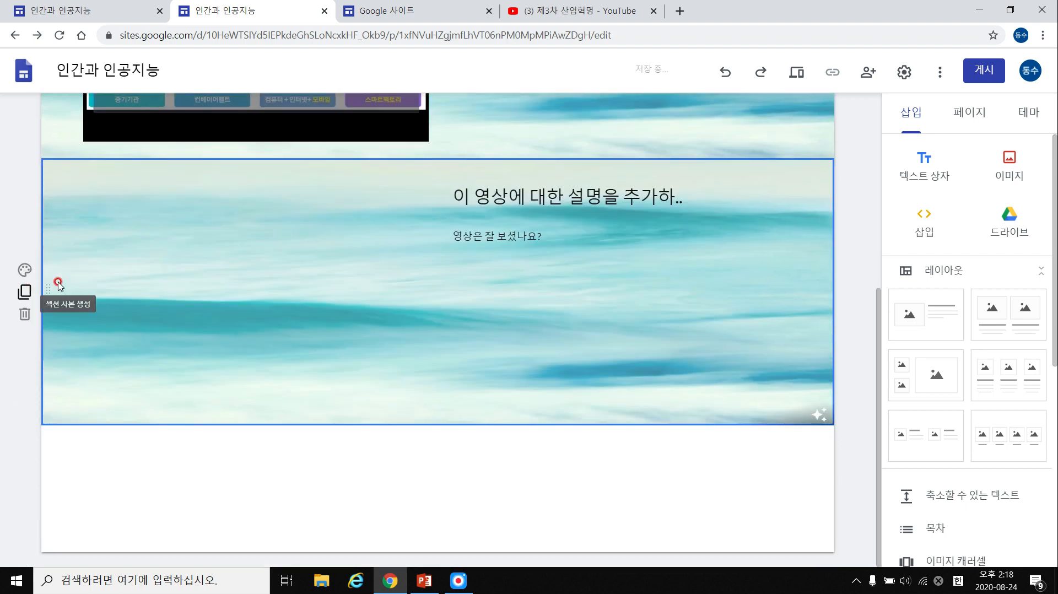
click(428, 276)
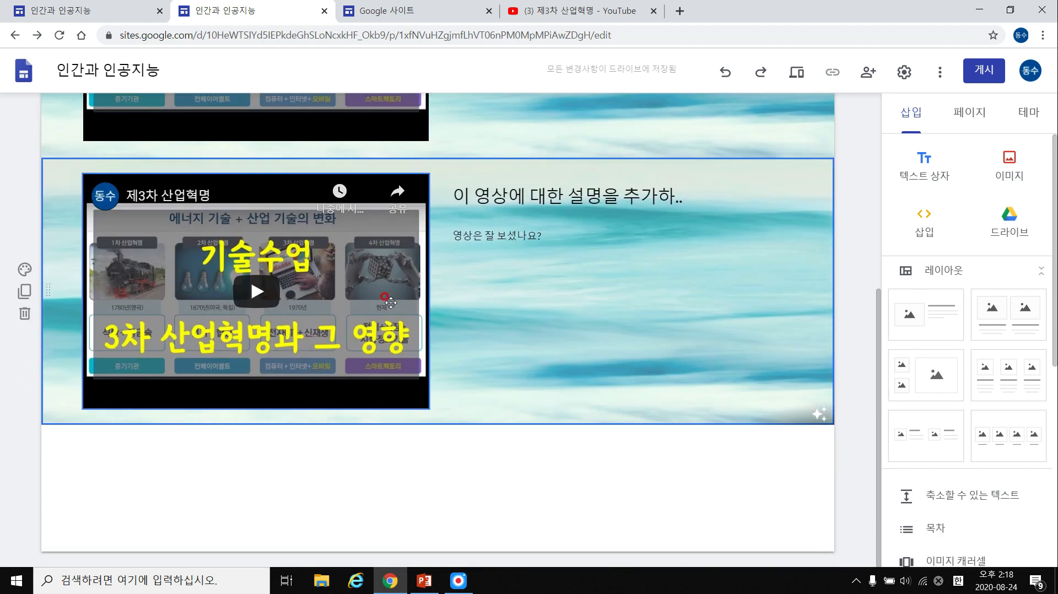
click(386, 292)
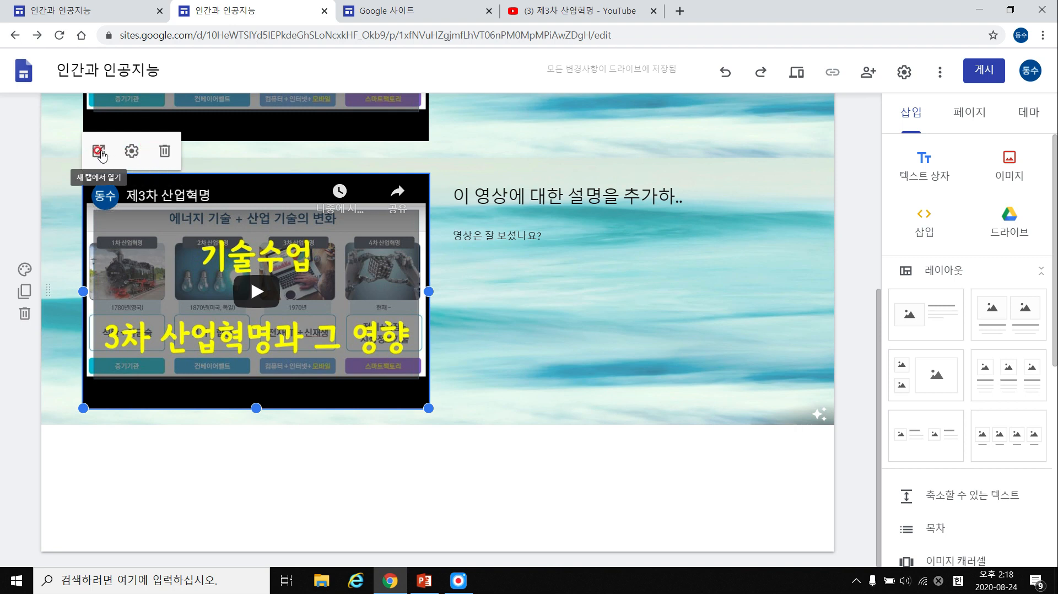
click(165, 150)
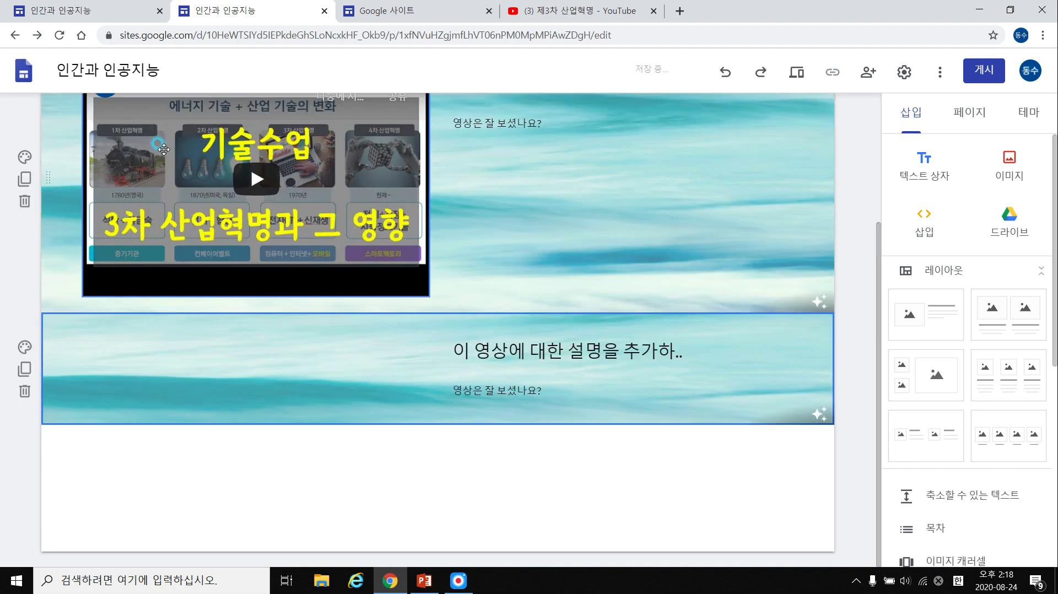
Insert the recent forest video from Google Drive into the copied section and enlarge it.
double_click(218, 360)
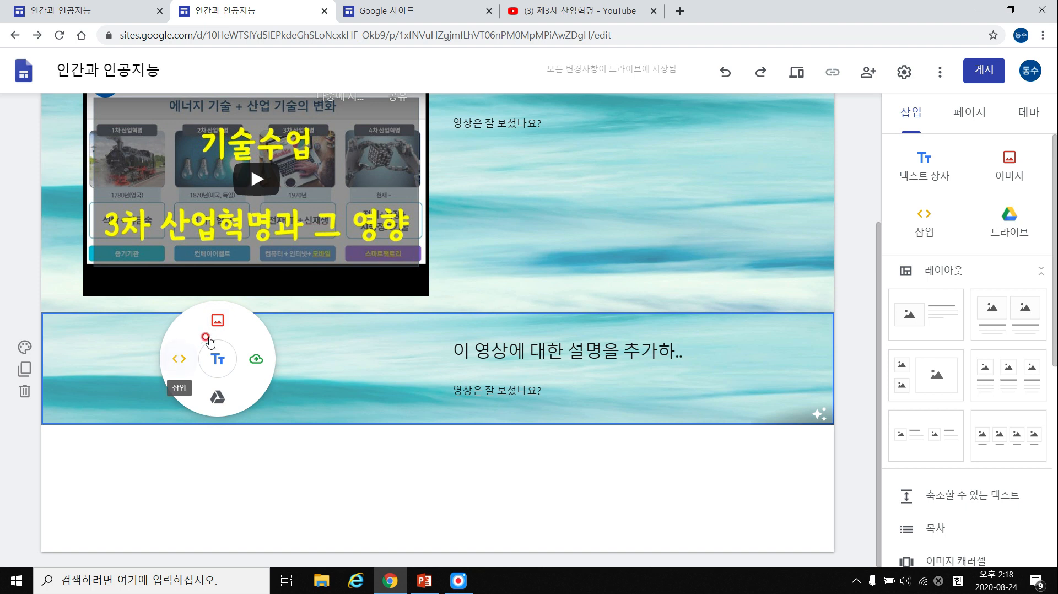
click(217, 321)
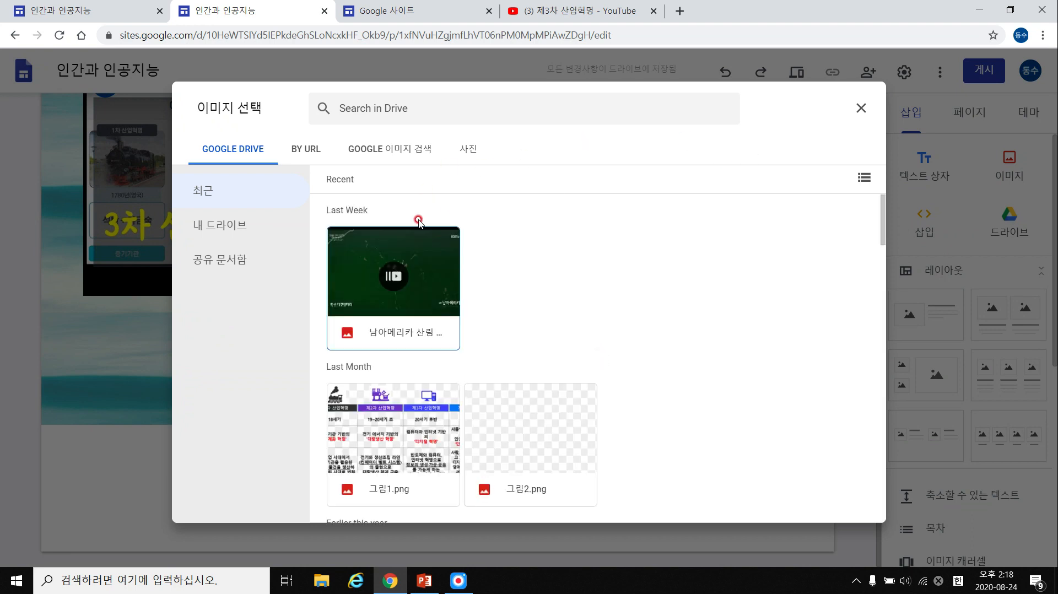
click(466, 149)
click(309, 150)
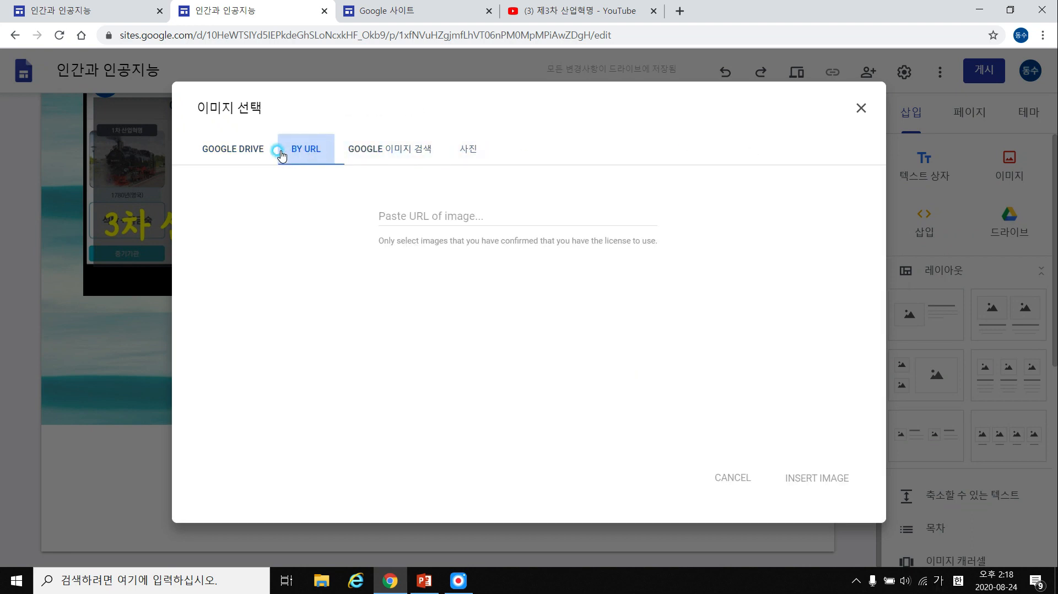
click(259, 154)
click(253, 200)
click(284, 188)
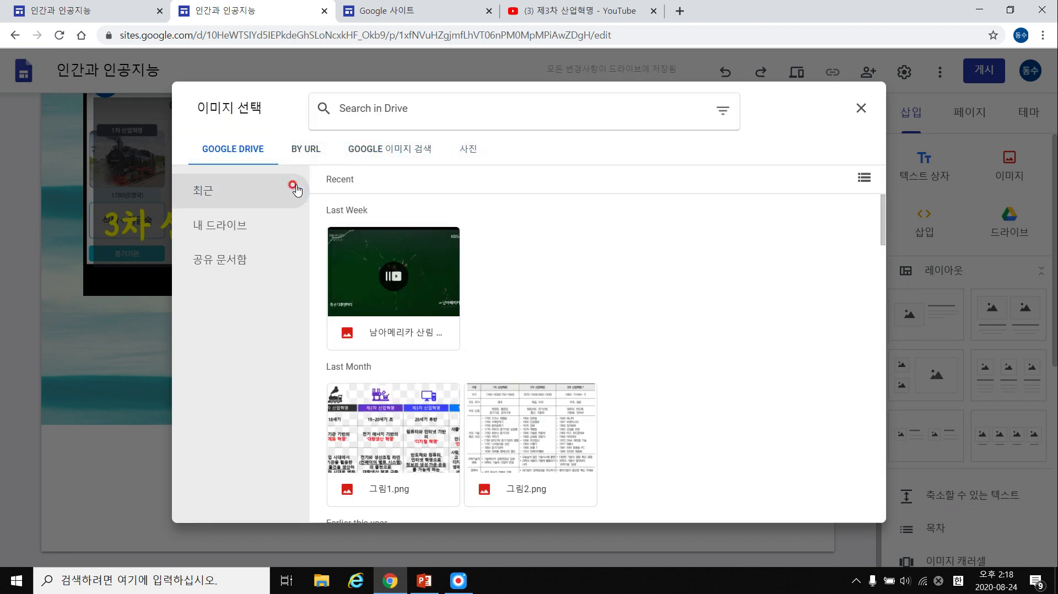
scroll(425, 231, down, 4)
scroll(482, 271, up, 4)
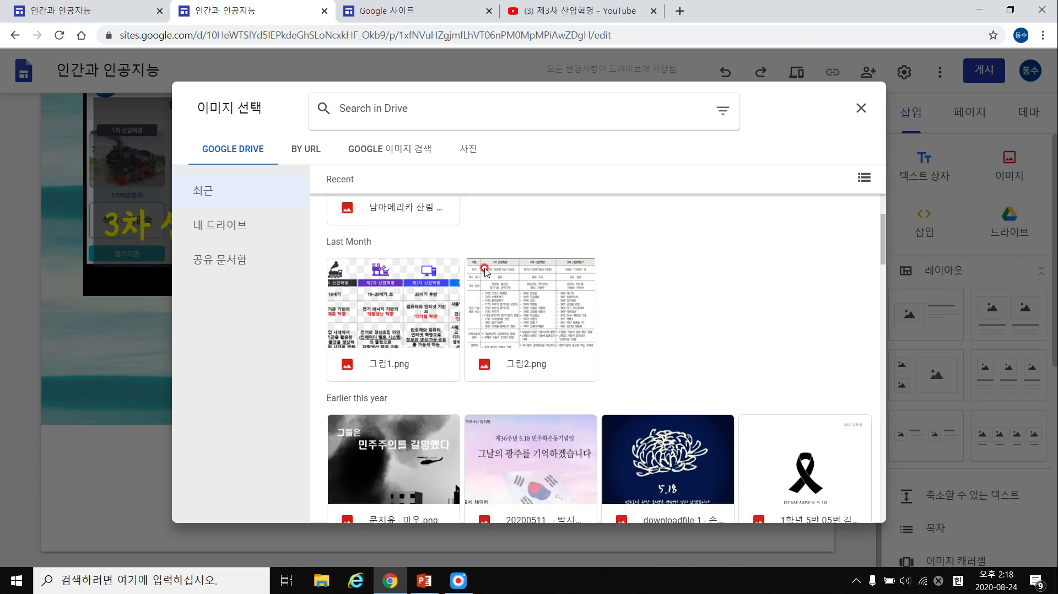
double_click(400, 265)
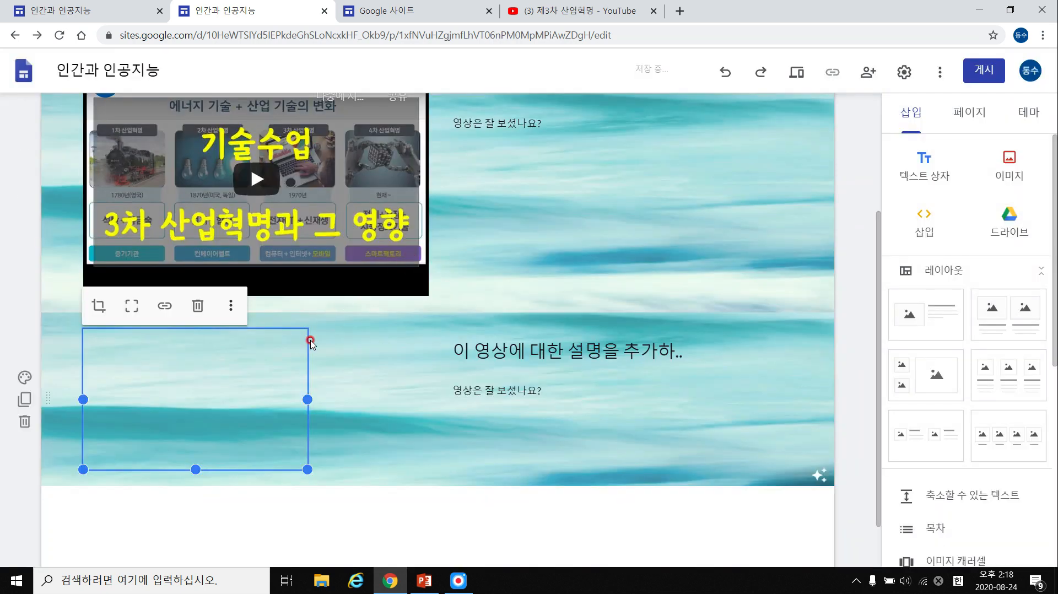
drag(307, 469, 375, 516)
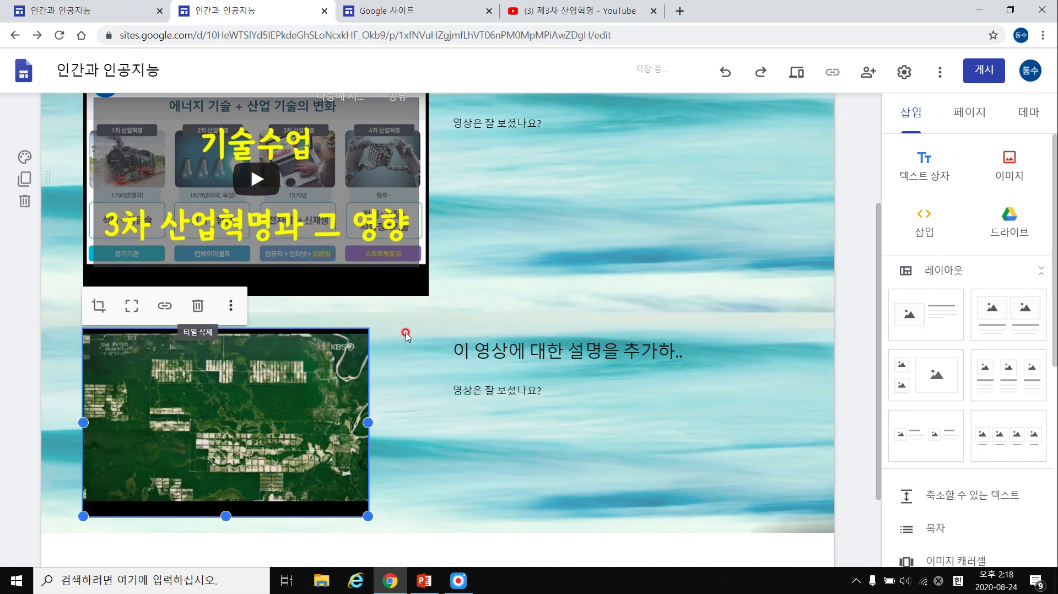
Widen the copy's description heading box, then delete the entire copied section.
click(470, 354)
drag(447, 351, 391, 364)
triple_click(459, 357)
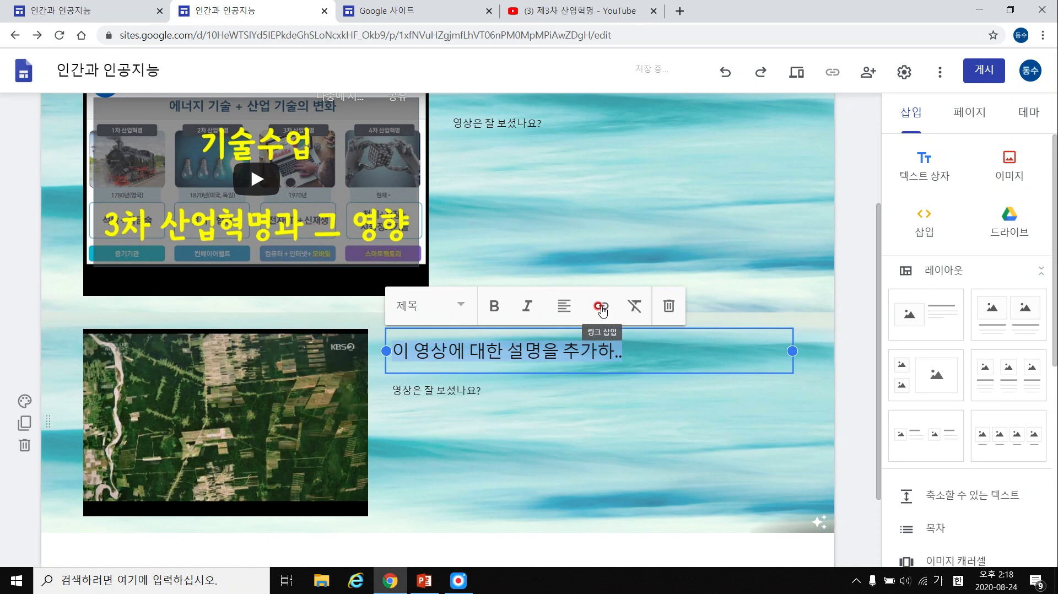
scroll(705, 397, down, 1)
click(705, 398)
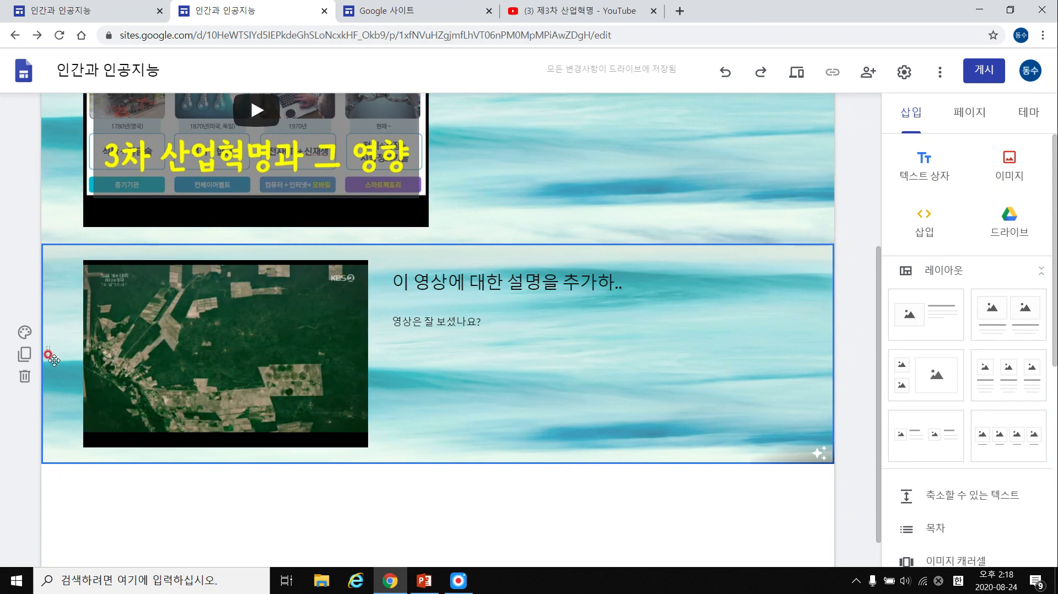
click(24, 377)
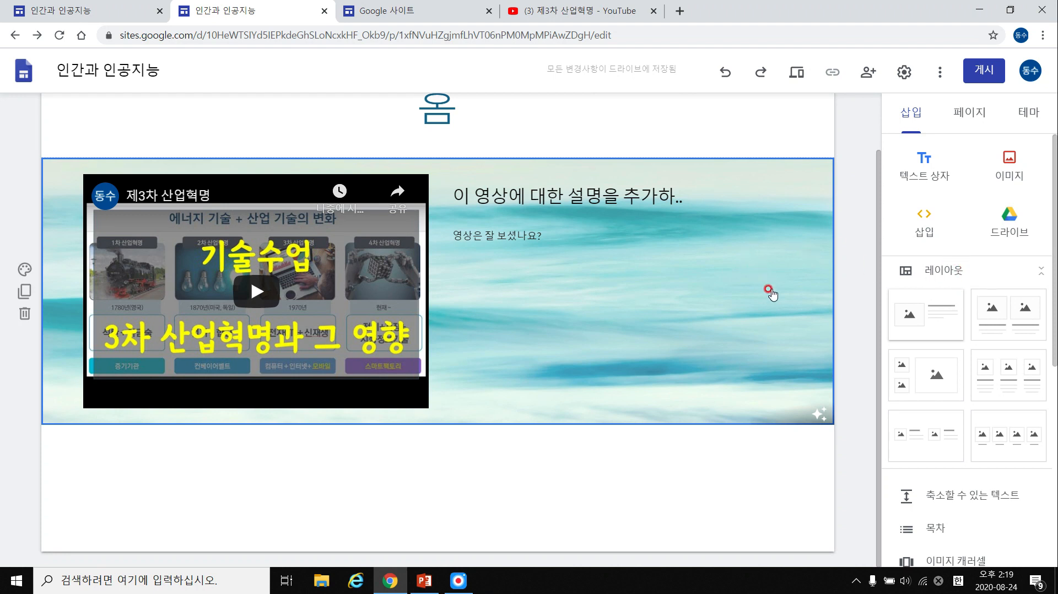
Add large-plus-two-small, three-column, two-column and four-column layout sections below the video section.
click(923, 370)
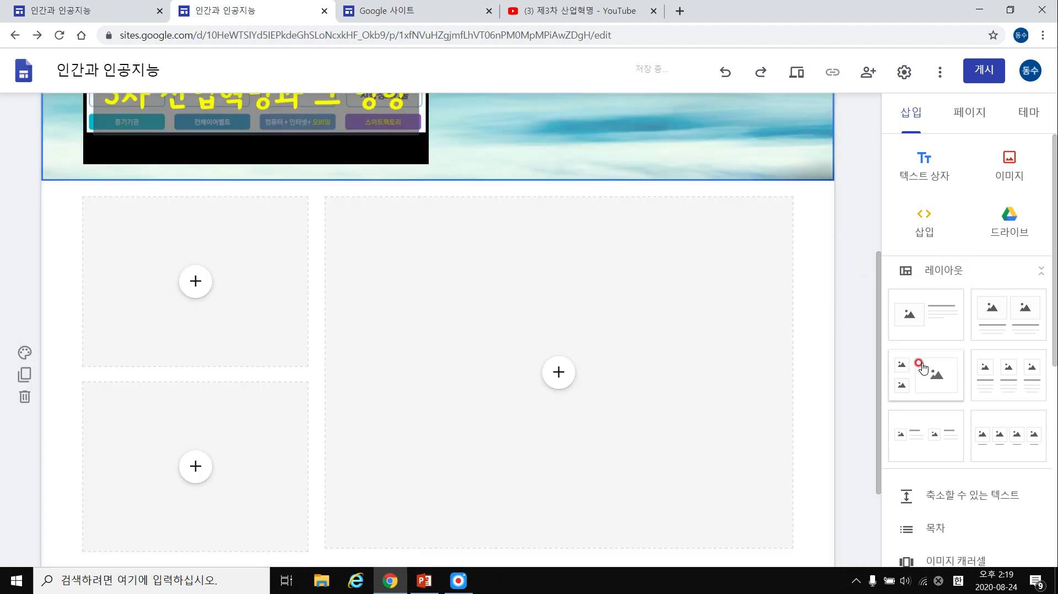
scroll(643, 327, down, 1)
scroll(904, 347, down, 3)
scroll(826, 340, up, 2)
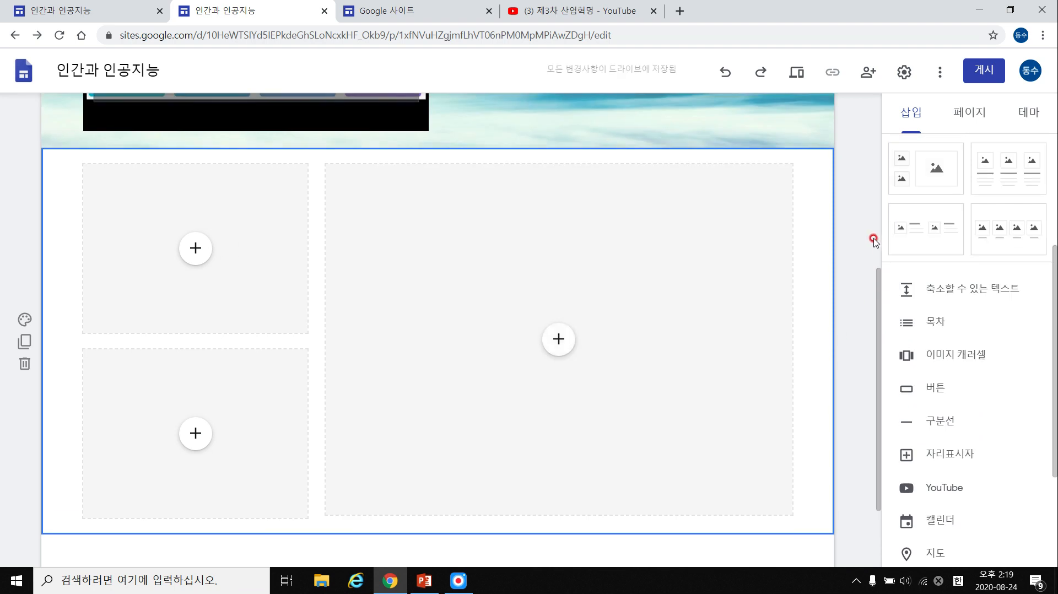
click(1000, 180)
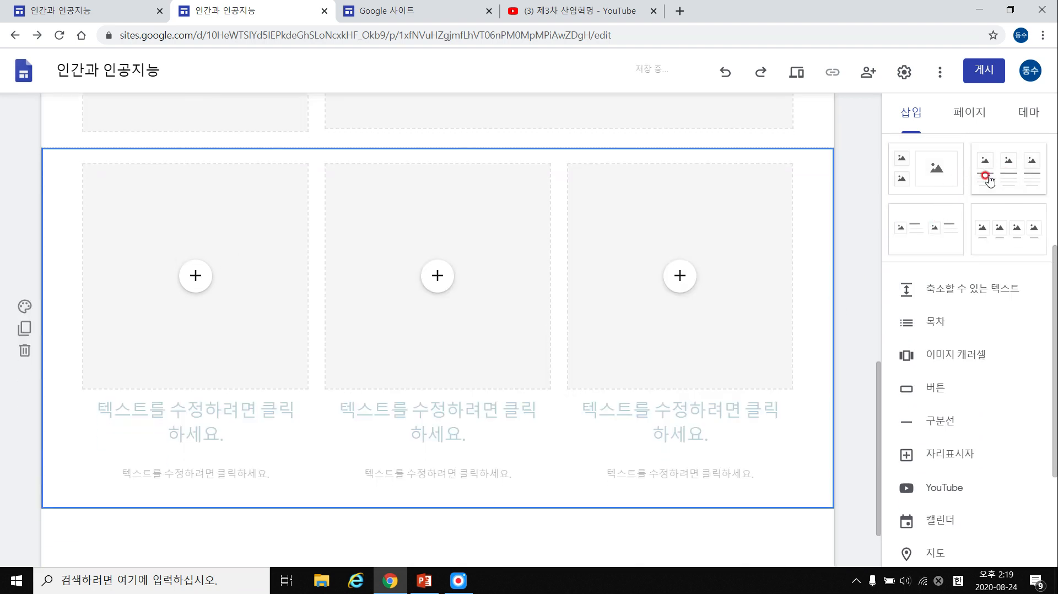
click(935, 218)
click(1012, 228)
scroll(259, 206, up, 8)
scroll(247, 209, up, 10)
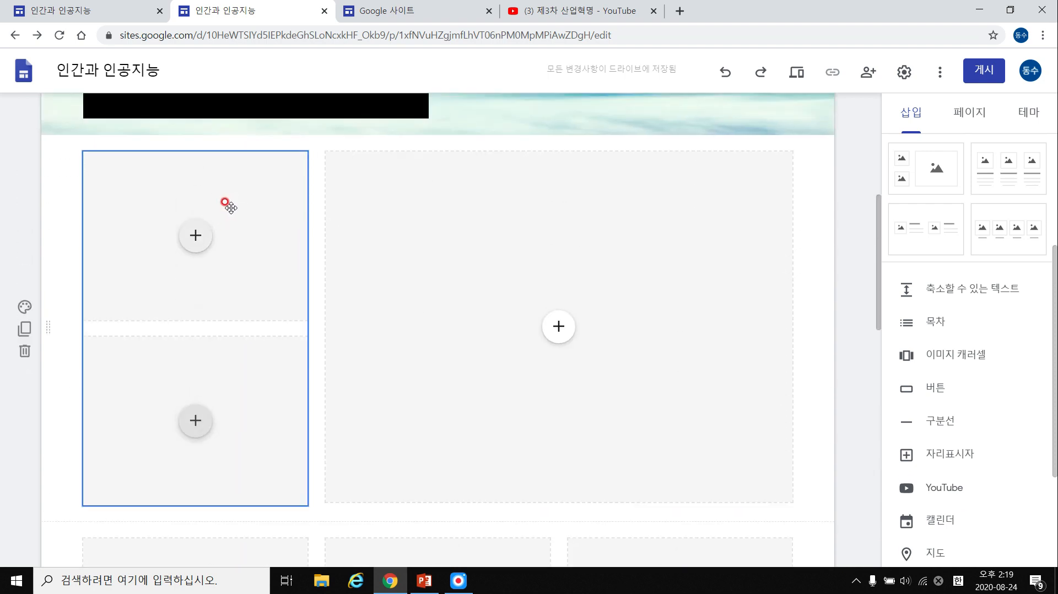
scroll(234, 241, down, 3)
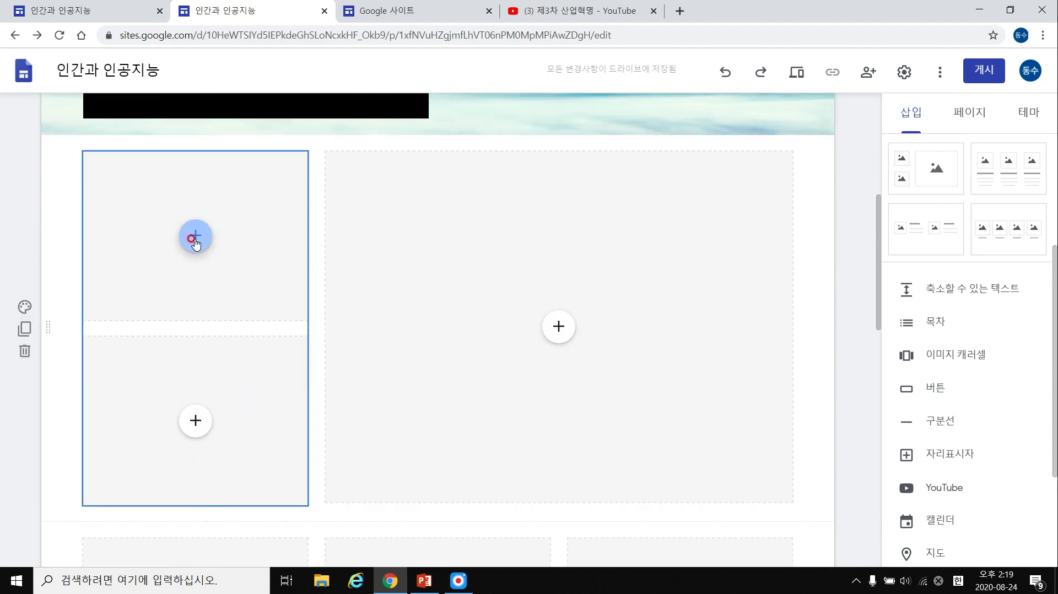
Fill the top-left layout box with the 남아메리카 산림 forest image from Drive.
click(195, 237)
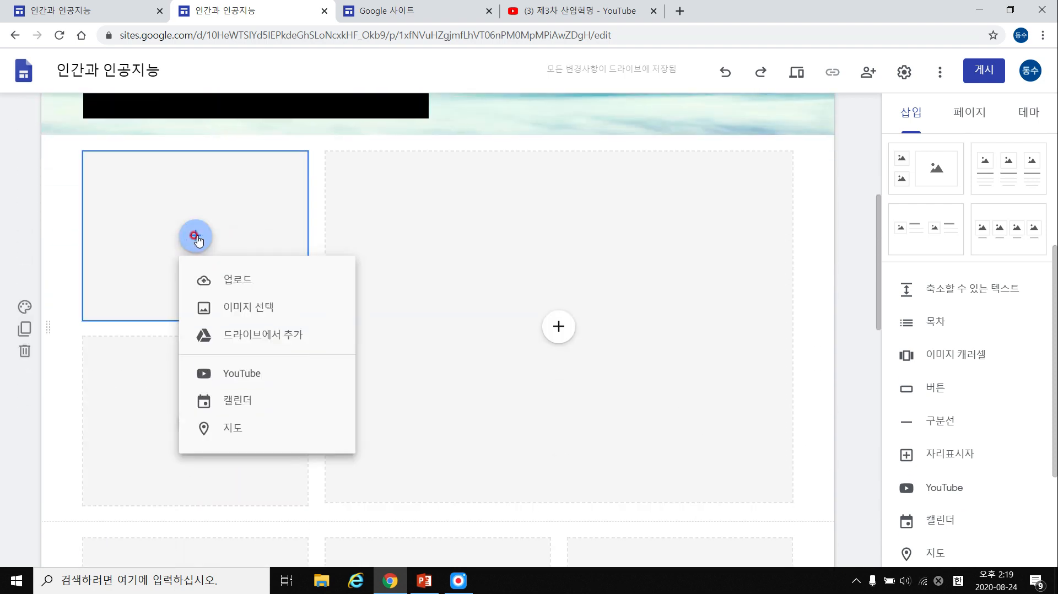
click(232, 278)
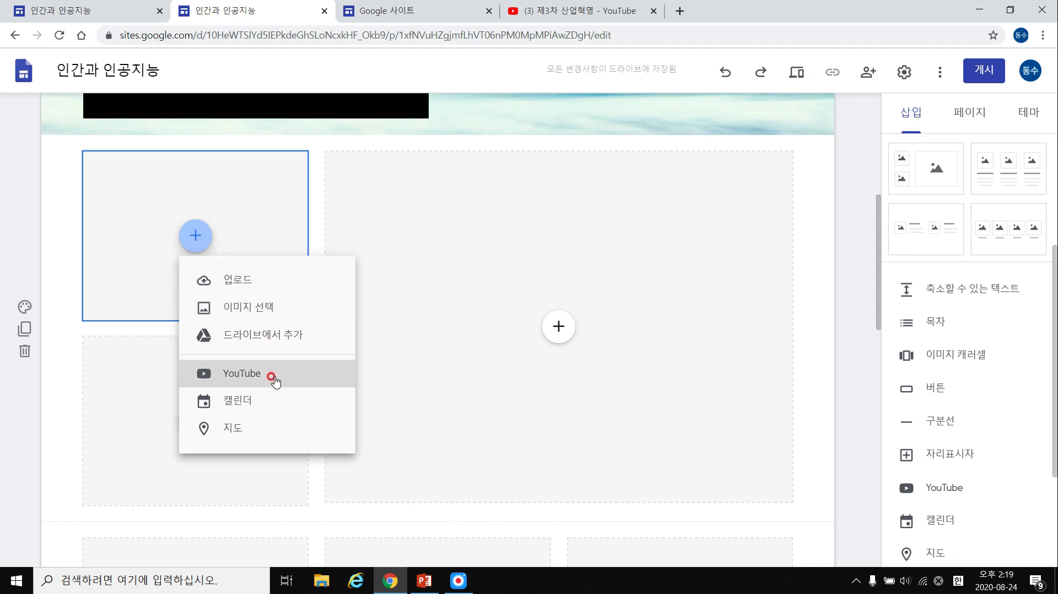
click(275, 308)
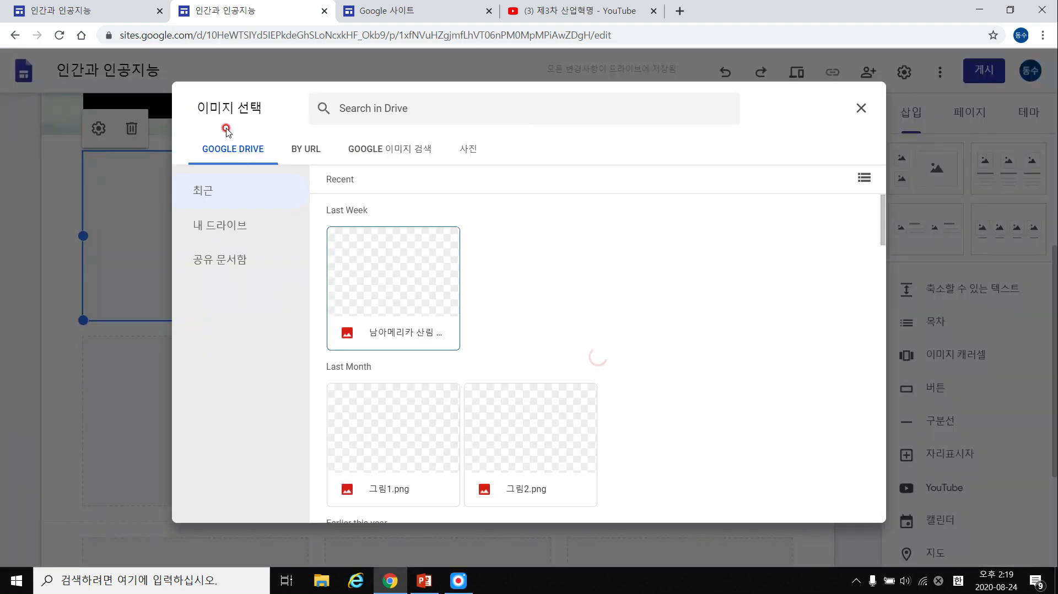
double_click(436, 308)
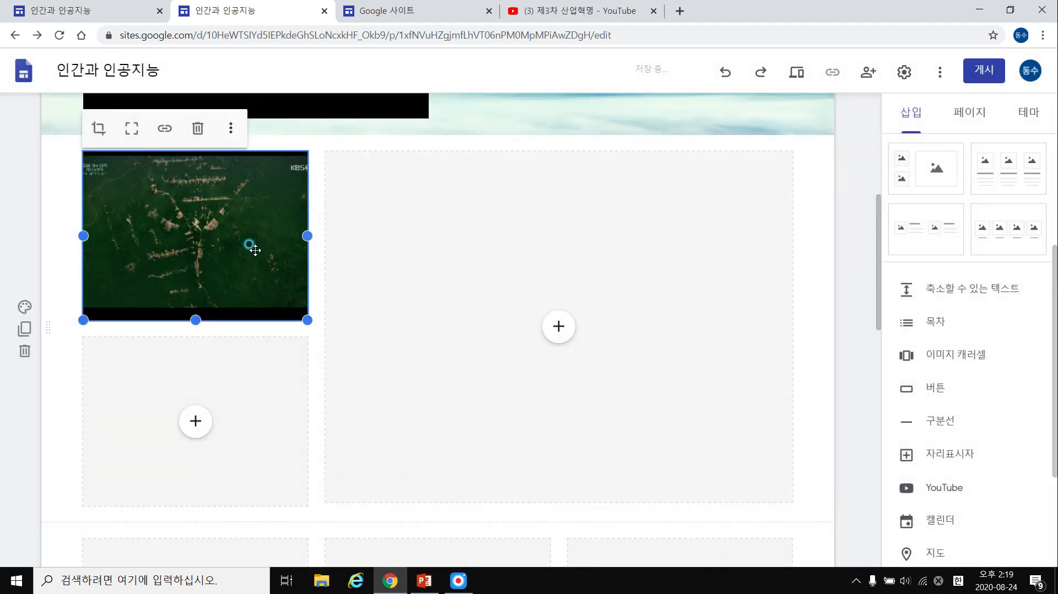
Crop the forest image, shifting it within the frame and zooming in.
double_click(245, 240)
drag(272, 229, 152, 251)
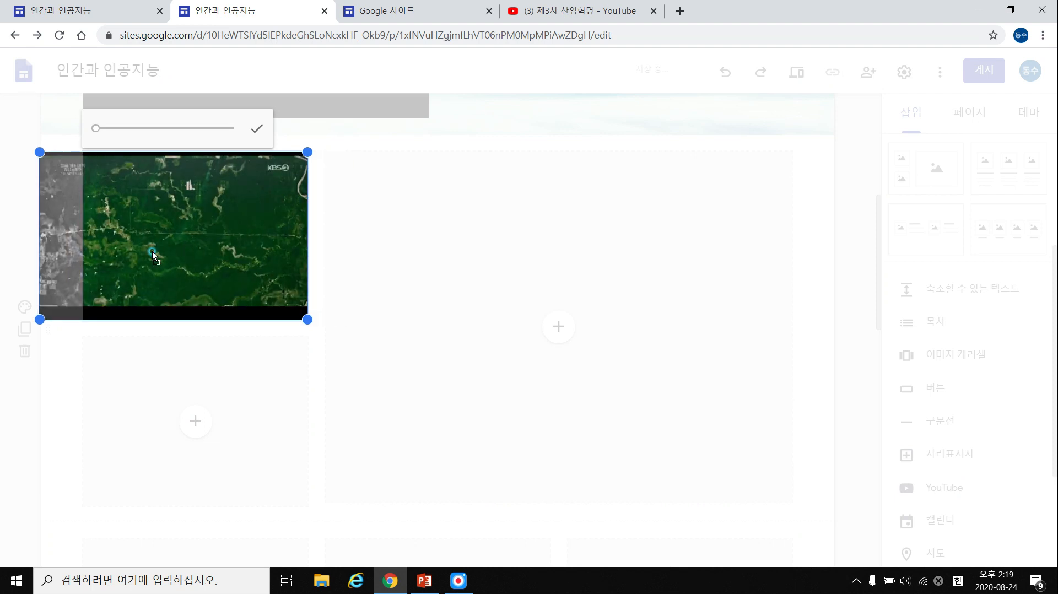
click(208, 331)
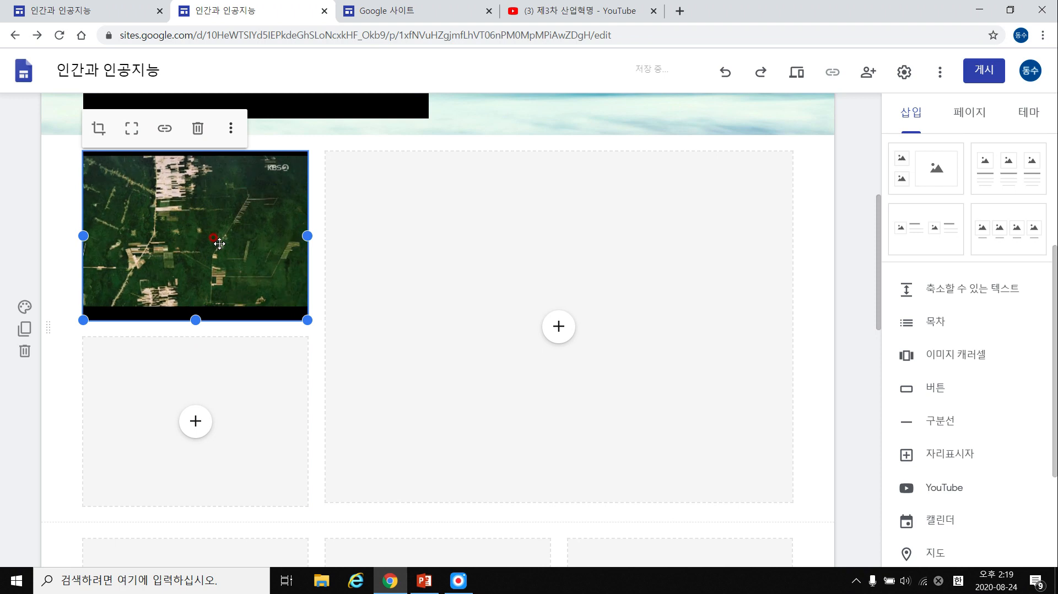
double_click(212, 234)
drag(128, 213, 159, 221)
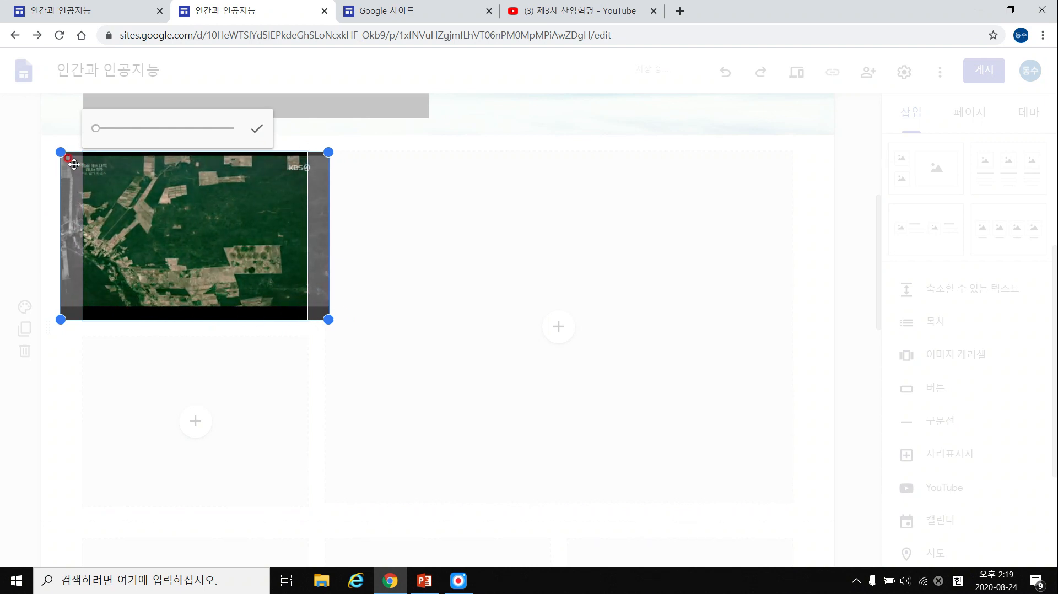
mouse_move(206, 229)
mouse_down()
mouse_move(185, 228)
mouse_move(241, 227)
mouse_move(190, 226)
mouse_up()
mouse_move(97, 134)
mouse_down()
mouse_move(130, 132)
mouse_move(91, 132)
mouse_up()
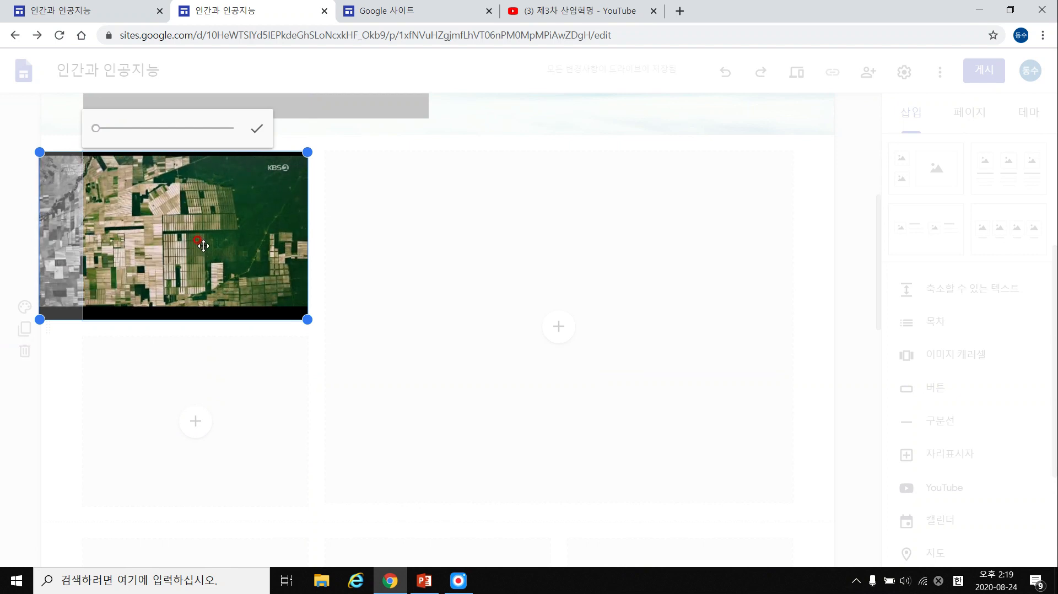
key(Return)
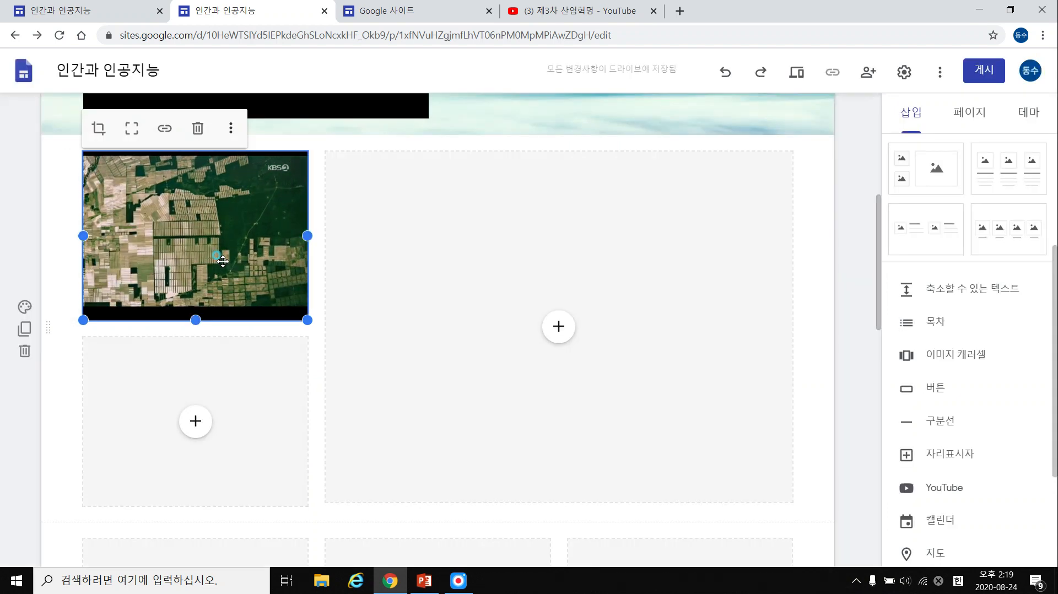
Reopen the forest image's crop without changes and dismiss the cannot-replace warning.
double_click(261, 218)
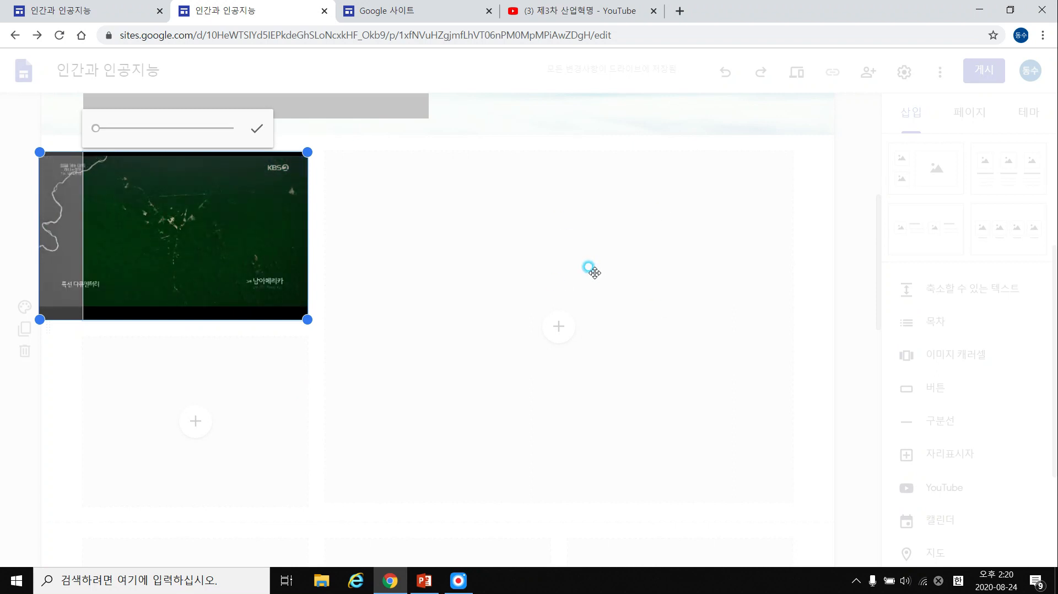
click(500, 283)
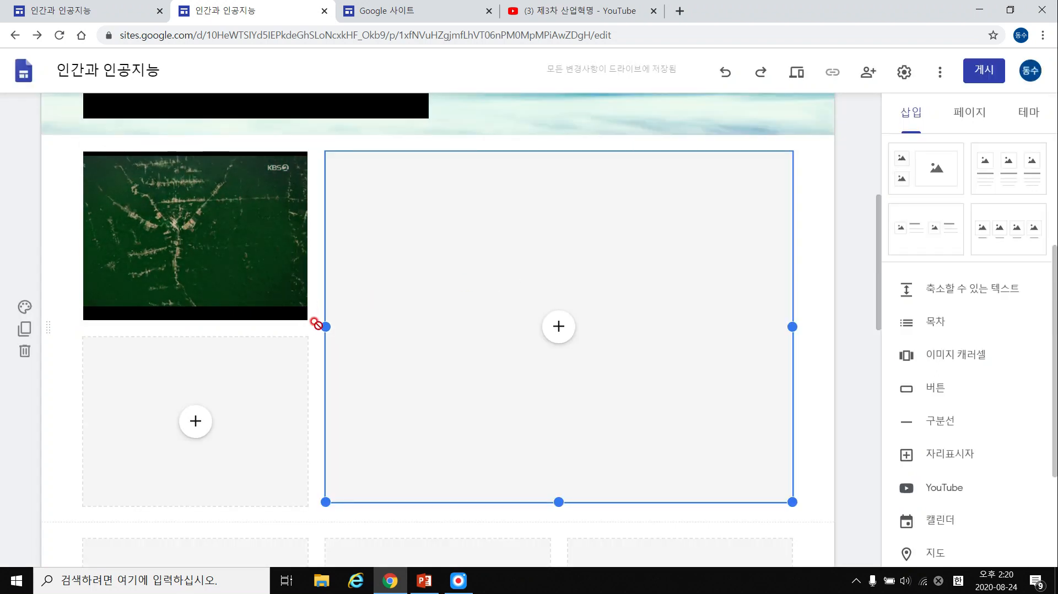
click(246, 249)
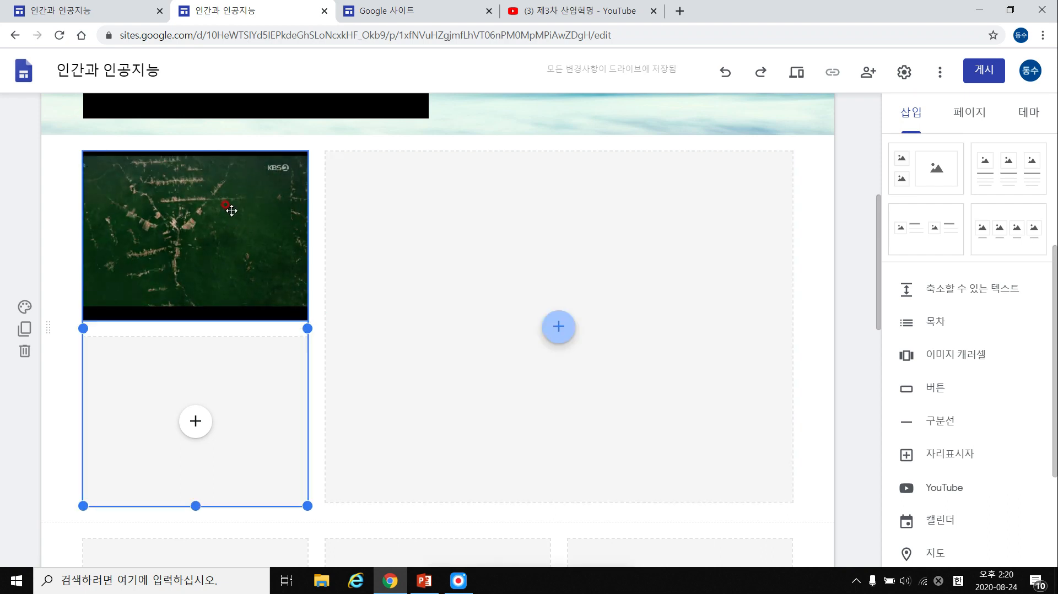
double_click(306, 297)
click(225, 241)
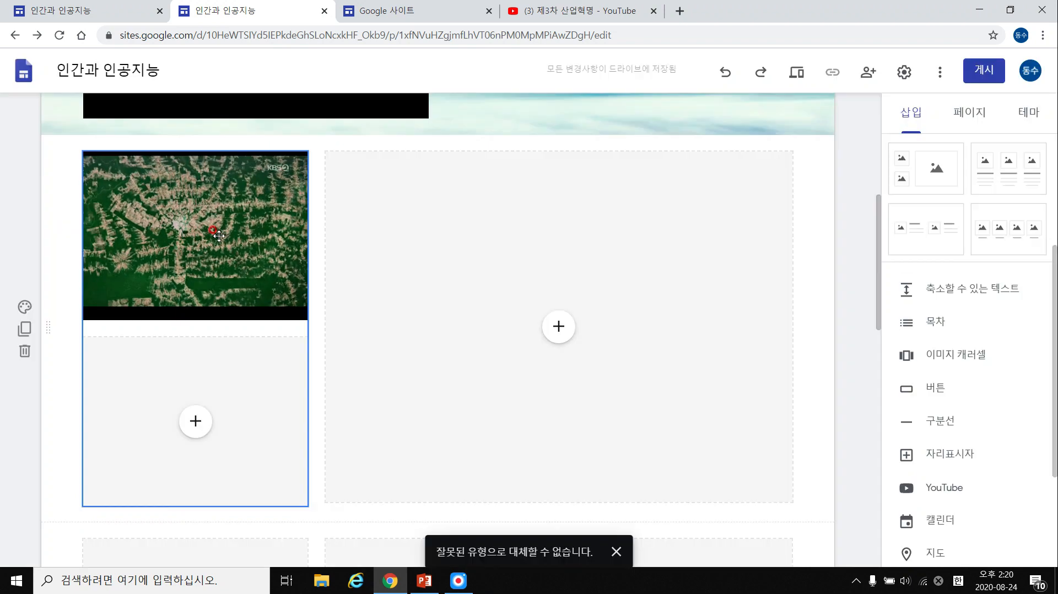
click(616, 551)
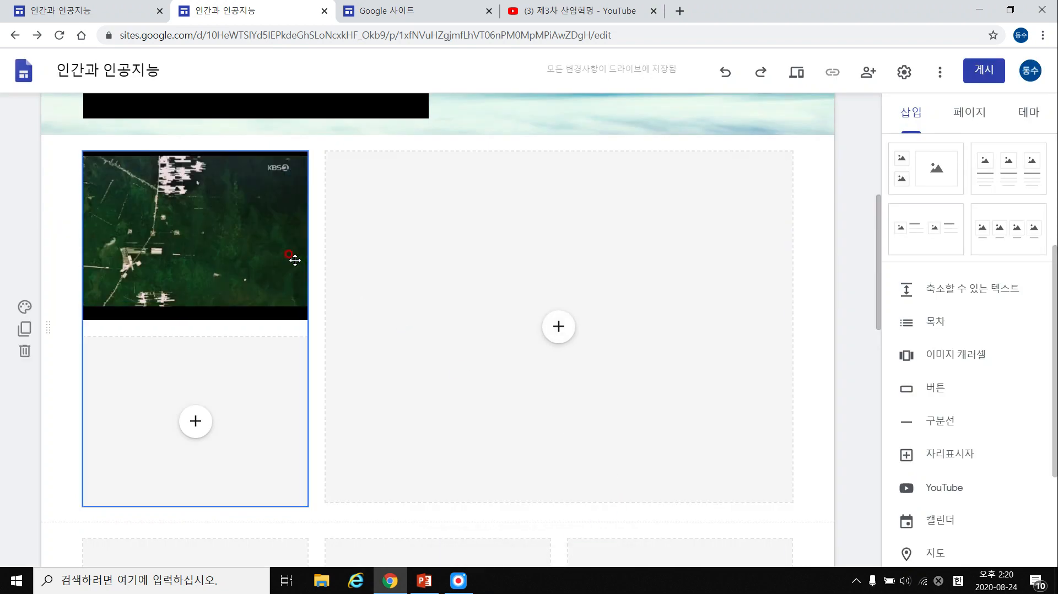
scroll(45, 300, down, 3)
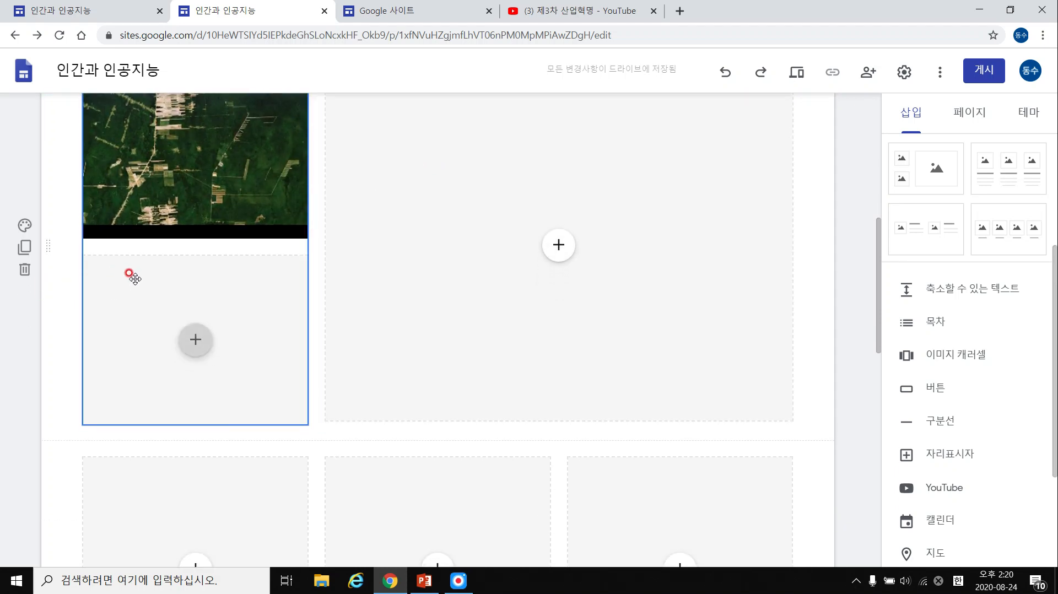
Delete the three-column, four-column and two-column layout sections, keeping only the video section.
scroll(33, 308, down, 7)
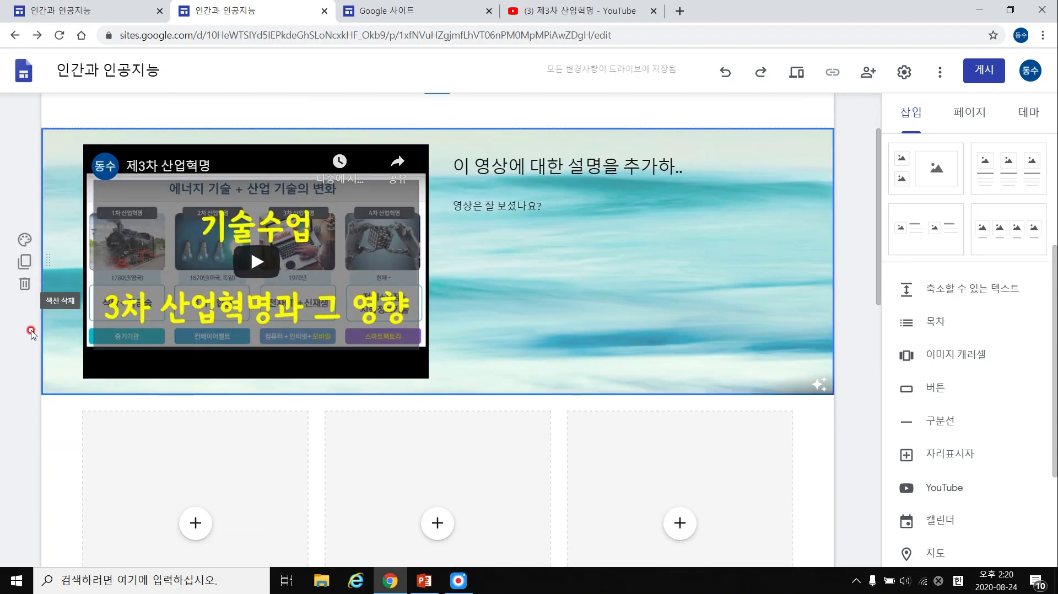
click(26, 256)
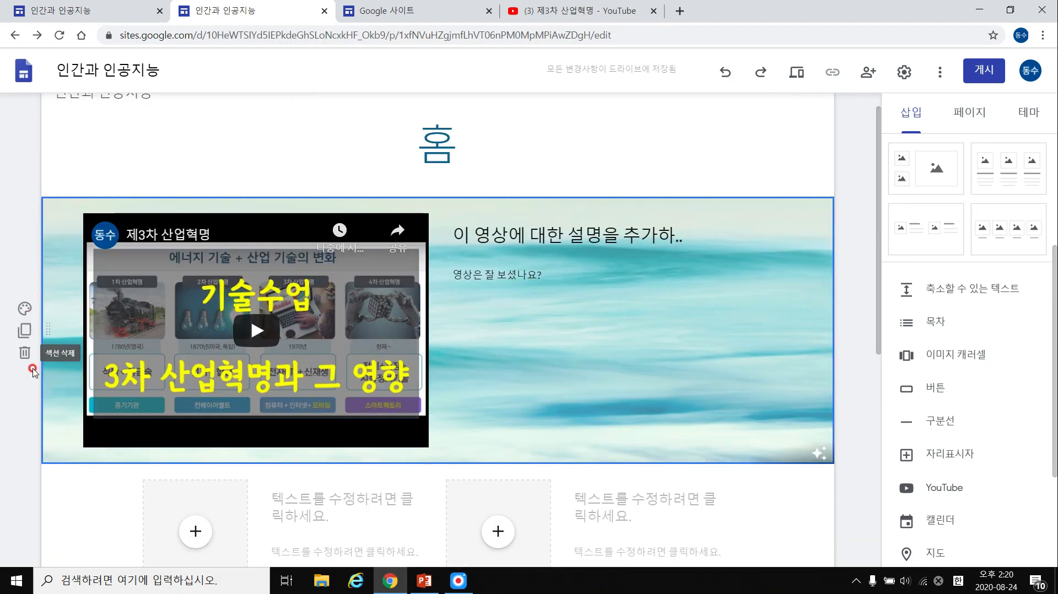
scroll(33, 330, down, 7)
click(25, 334)
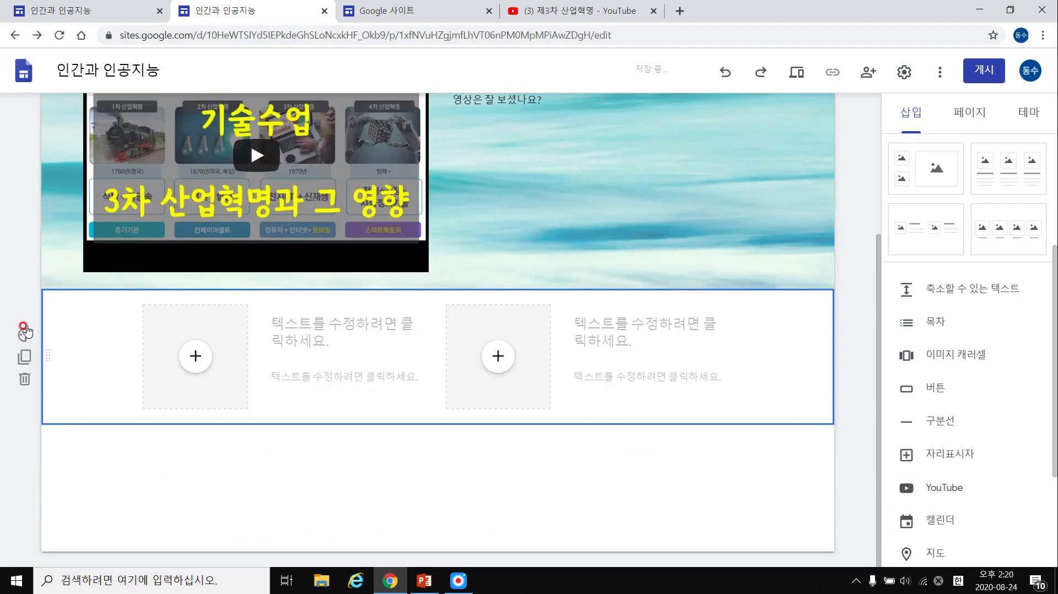
click(24, 379)
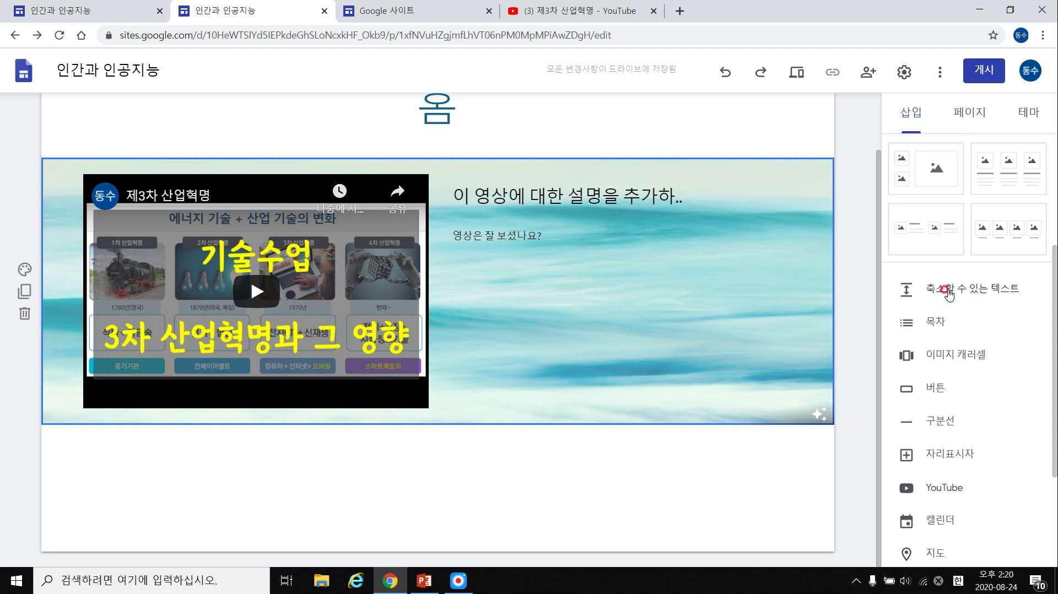
scroll(951, 294, down, 3)
scroll(931, 241, up, 1)
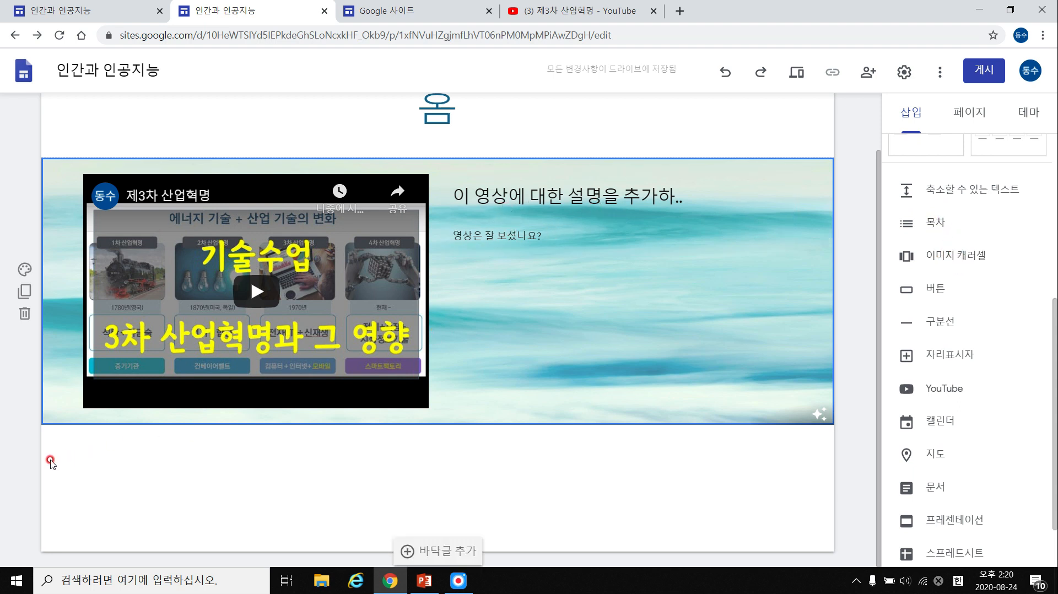
Duplicate the video section, heading the copy 영상 2 and the original 영상 1.
click(24, 291)
scroll(567, 248, down, 5)
click(573, 196)
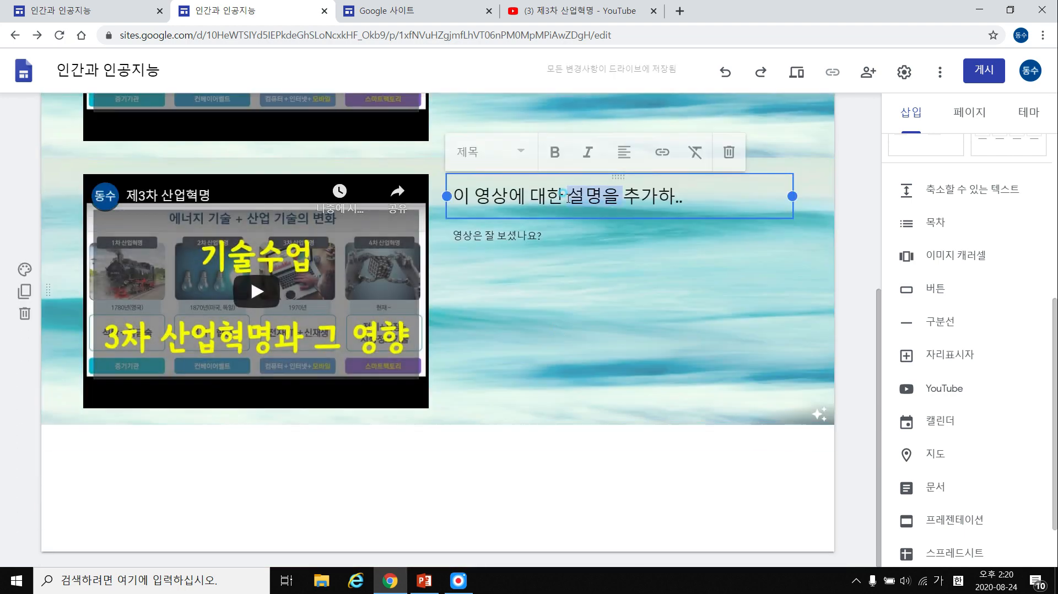
triple_click(576, 196)
text(영상 2)
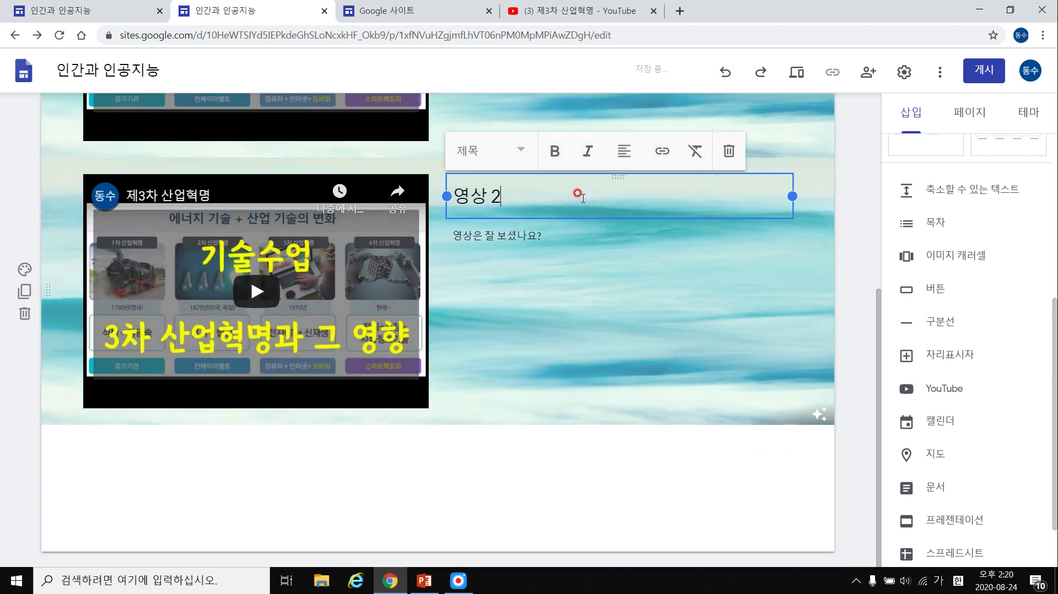
scroll(588, 195, up, 5)
click(590, 203)
triple_click(589, 204)
text(영상)
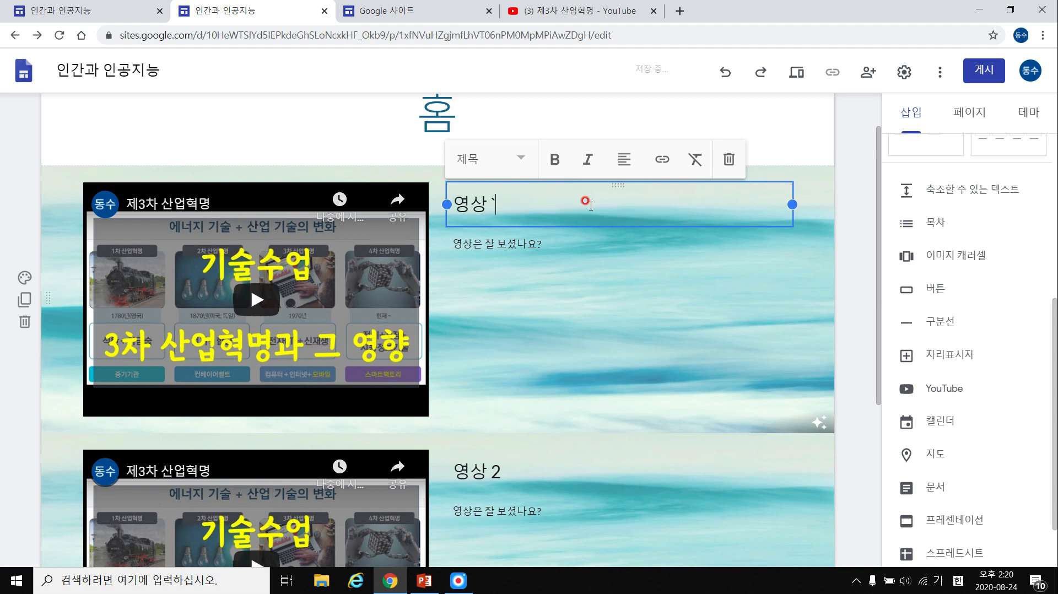
text( 1)
scroll(634, 209, down, 5)
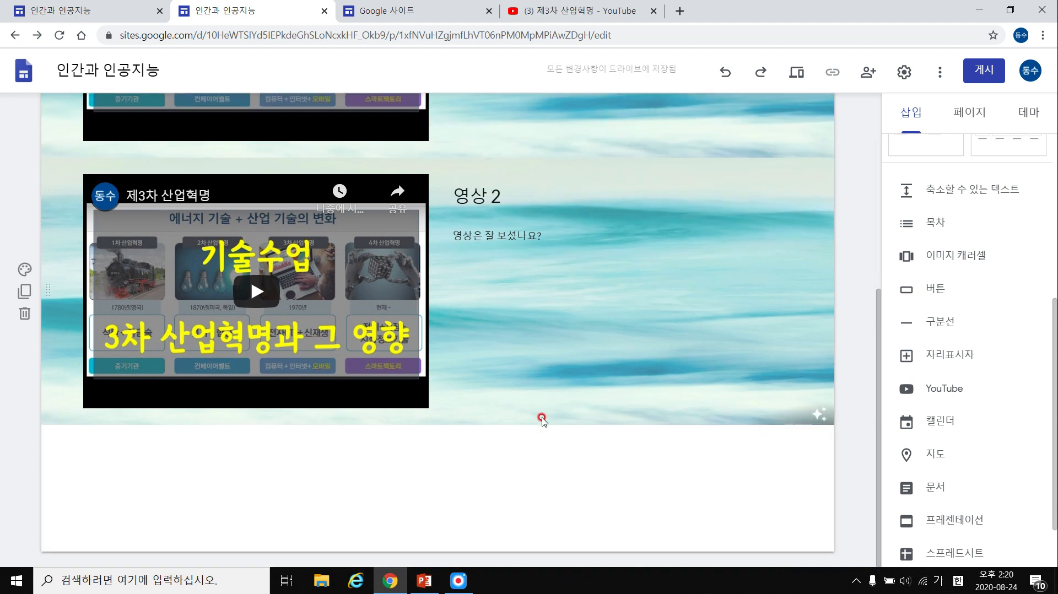
Add a table of contents for 영상 1 and 영상 2, then review the page in mobile preview.
click(908, 221)
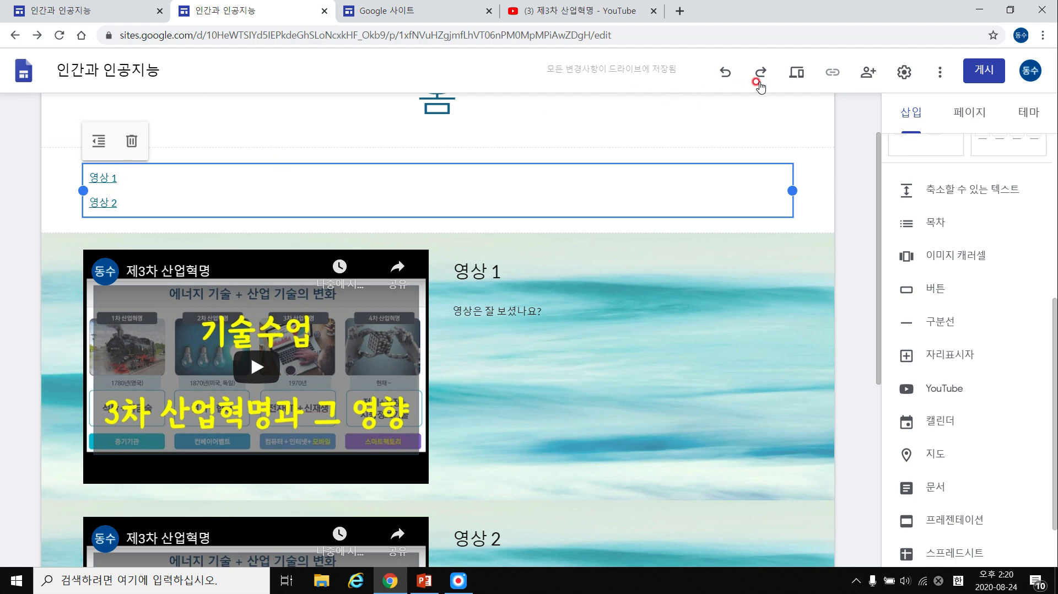
click(796, 72)
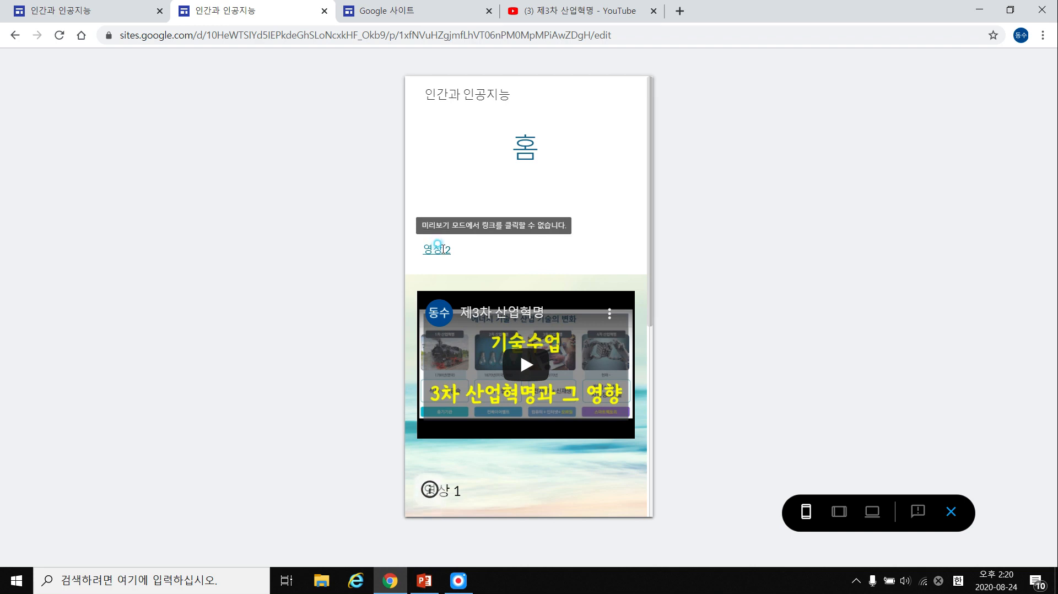
scroll(442, 251, down, 1)
scroll(442, 251, down, 6)
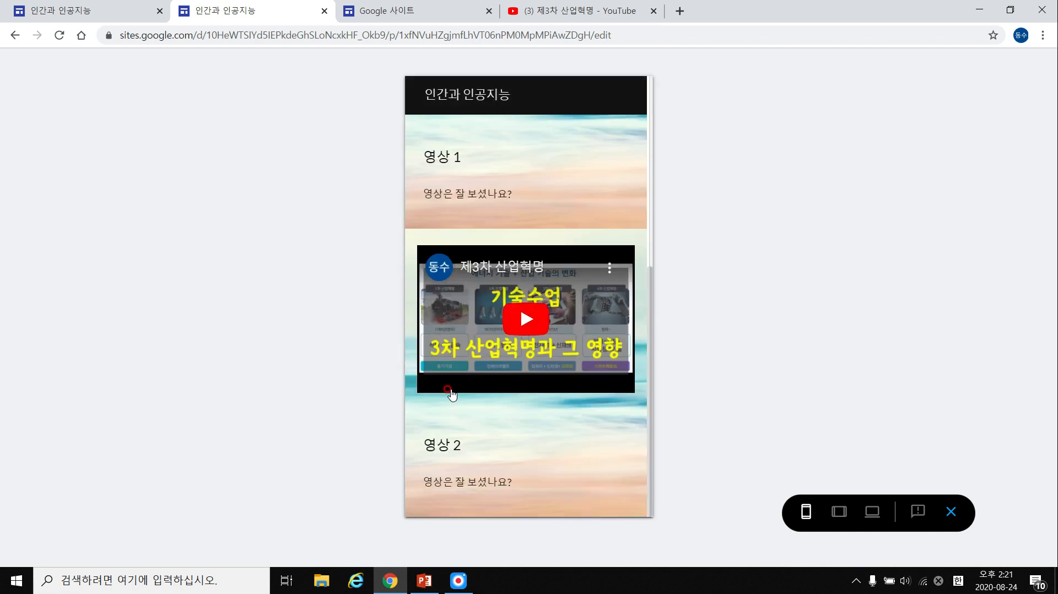
scroll(465, 403, up, 6)
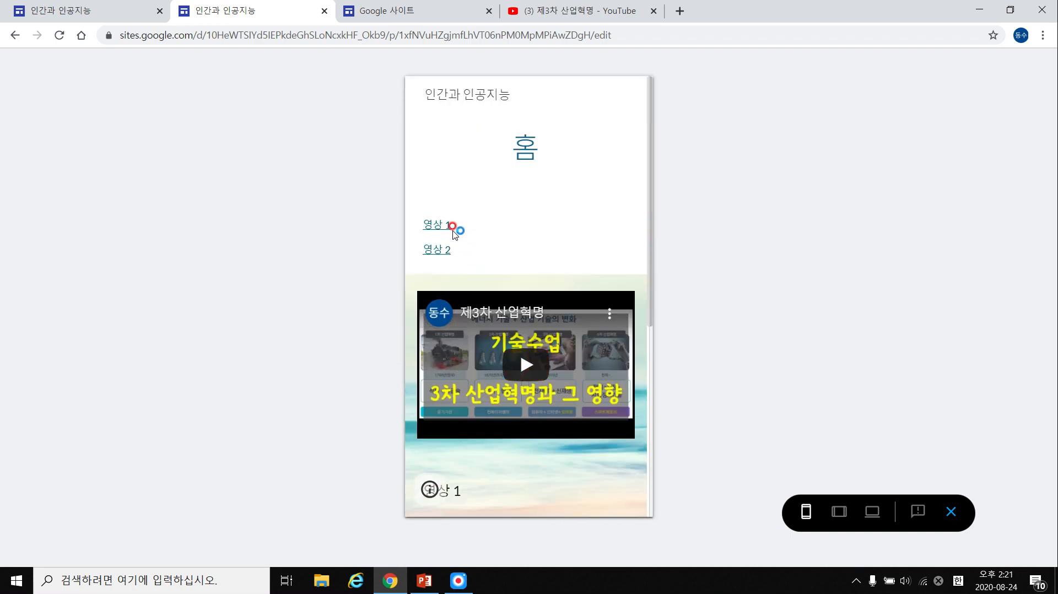
scroll(458, 234, down, 3)
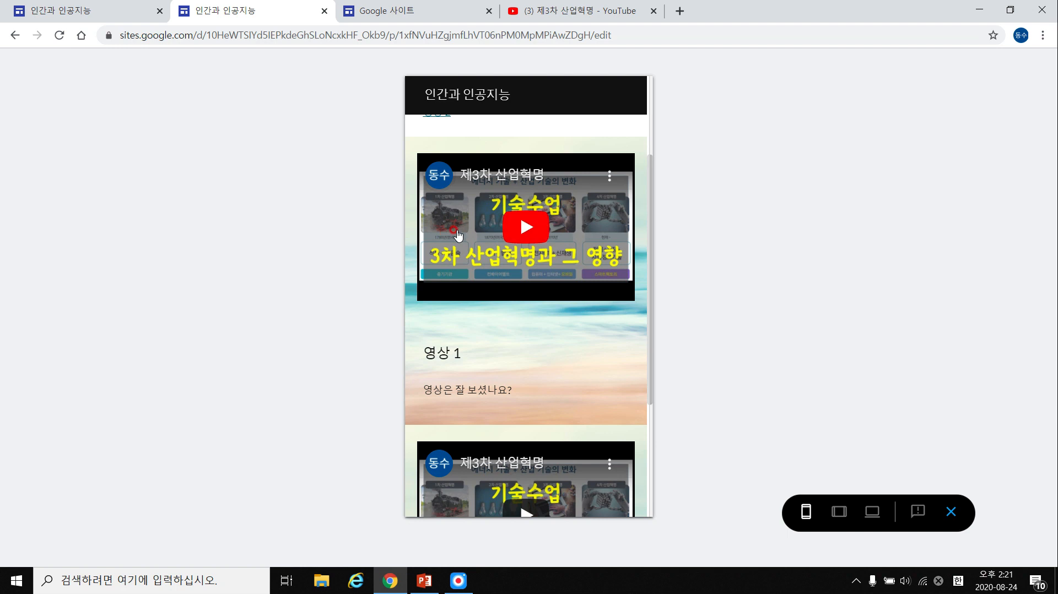
click(951, 512)
scroll(501, 238, down, 4)
In the 영상 1 text box, turn 영상 1 into normal text and remove that line.
click(501, 145)
click(500, 127)
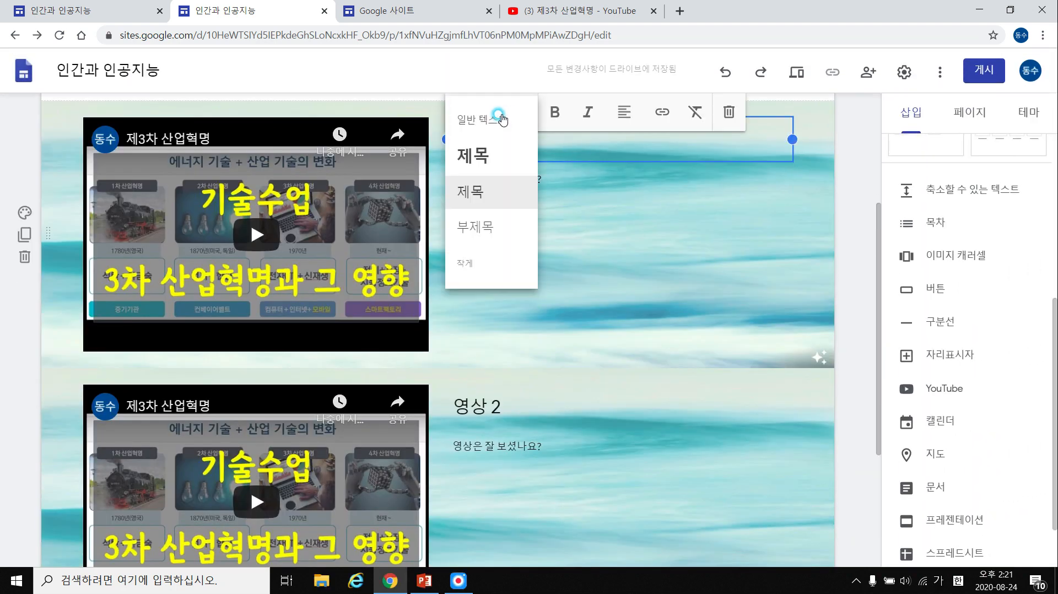
click(542, 147)
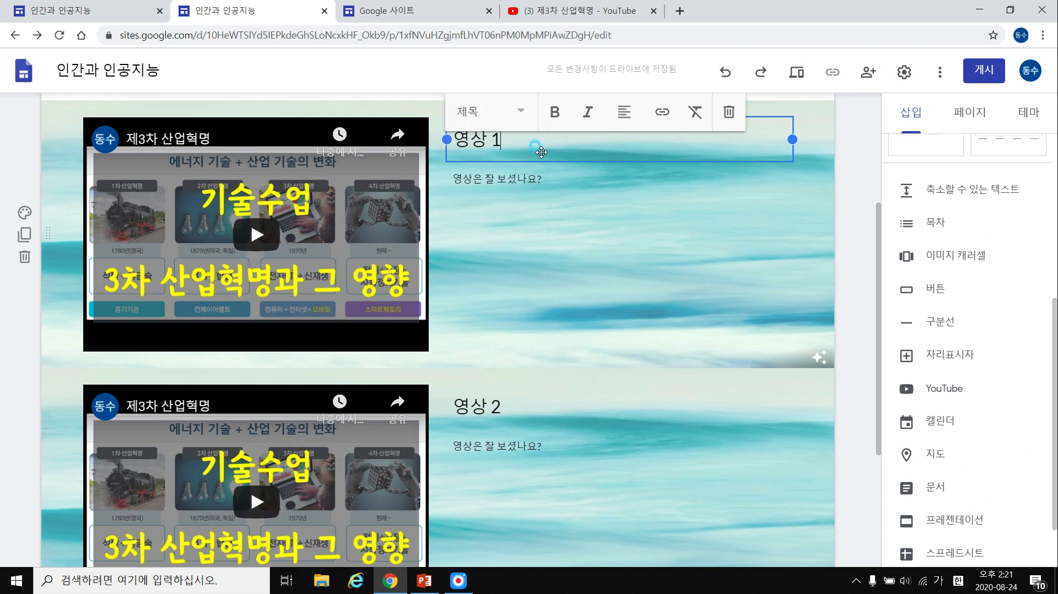
scroll(330, 209, up, 4)
drag(571, 354, 542, 344)
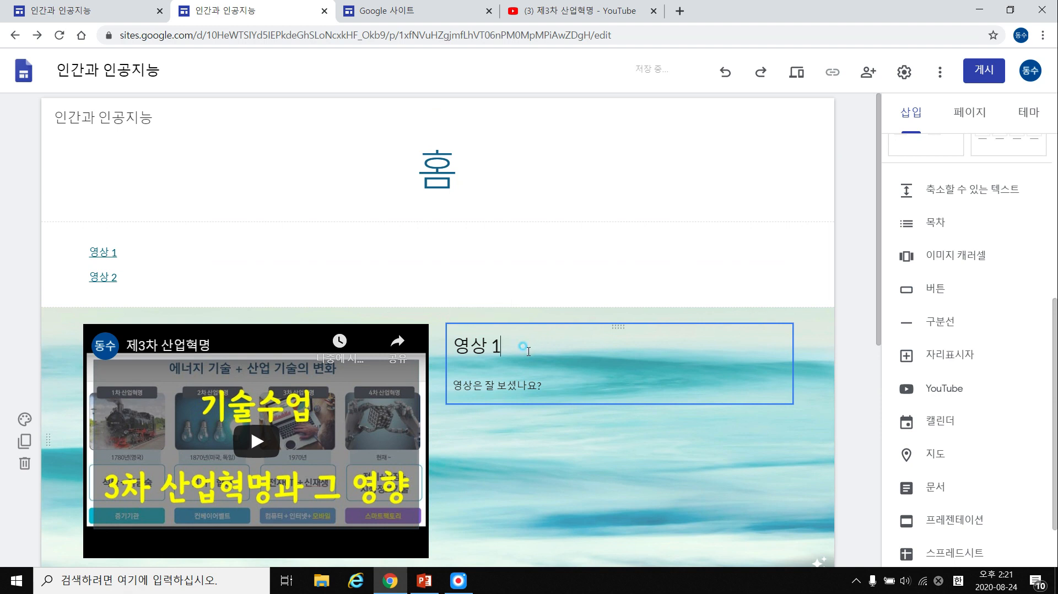
double_click(524, 347)
click(523, 309)
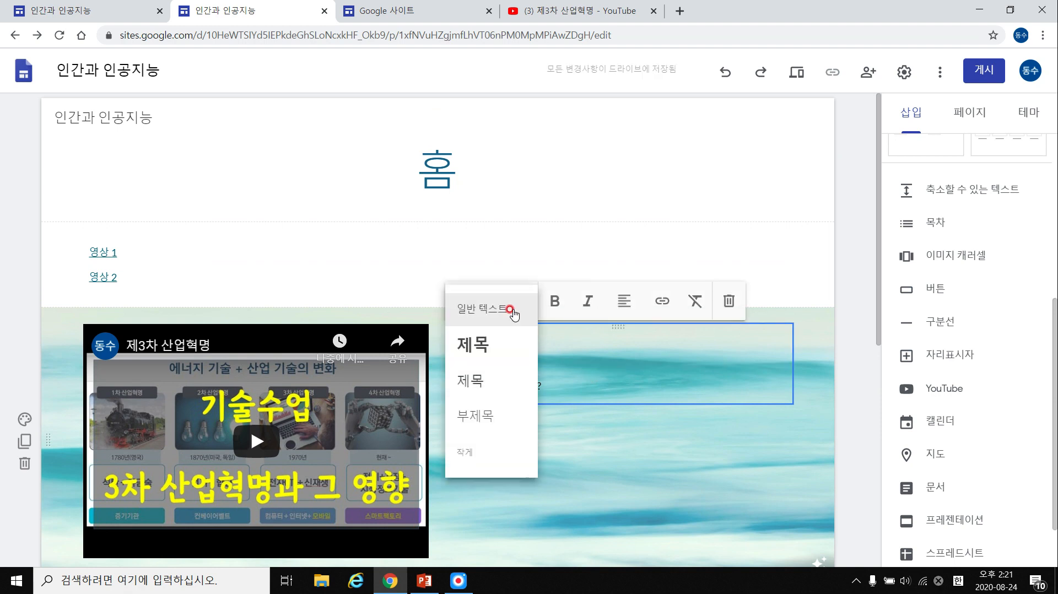
click(501, 307)
key(BackSpace)
key(BackSpace)
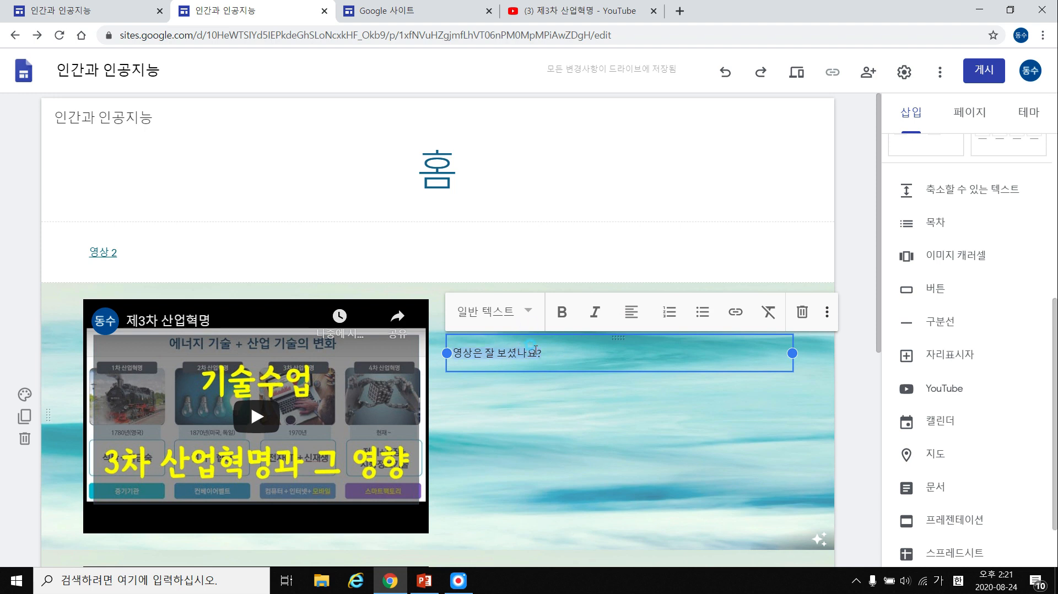
Style the question '영상은 잘 보셨나요?' as a subheading.
click(526, 316)
click(521, 358)
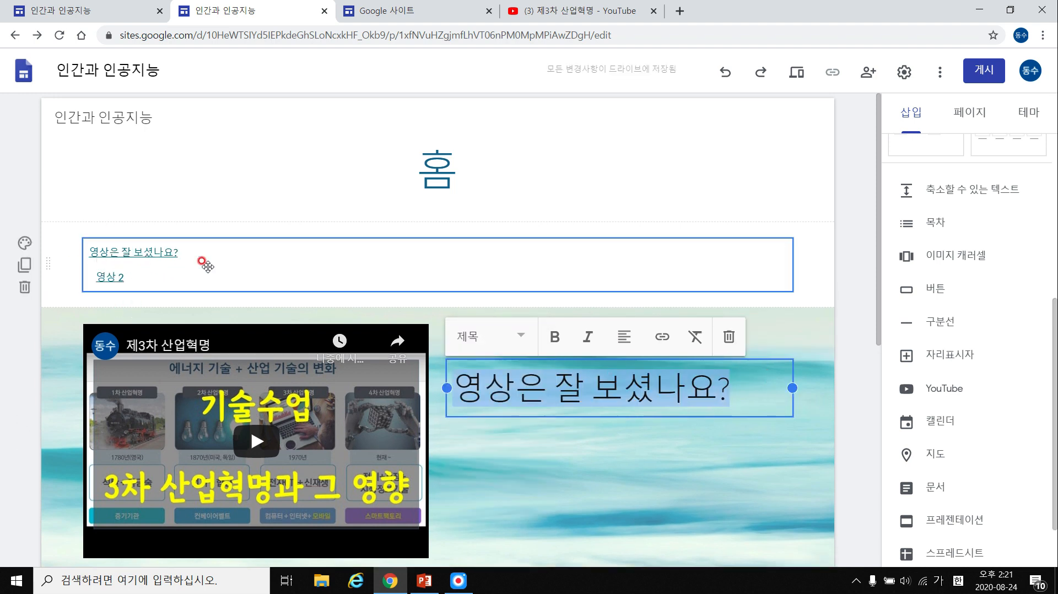
click(512, 343)
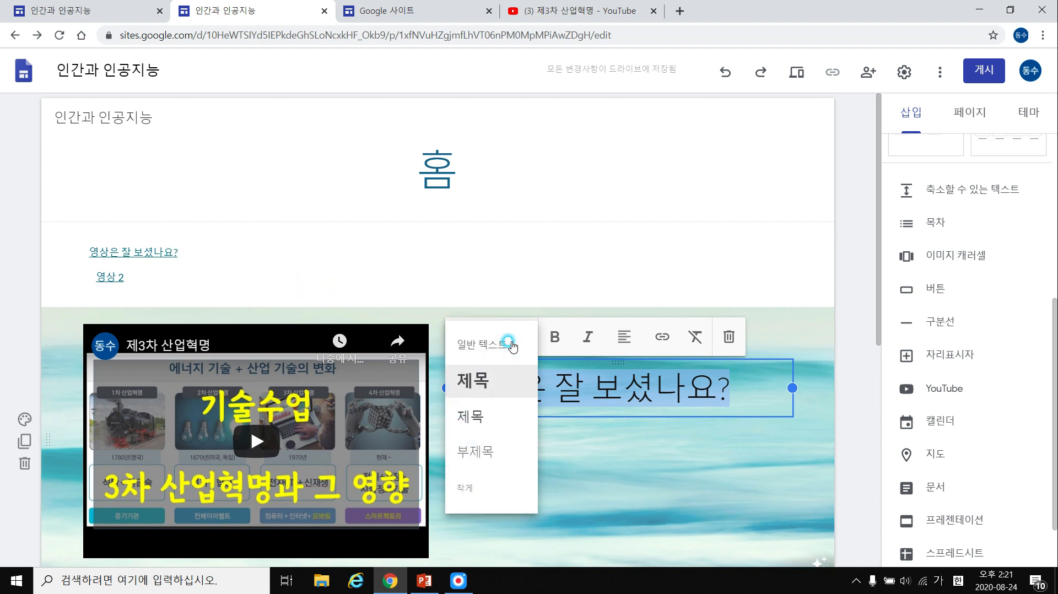
click(503, 411)
click(512, 338)
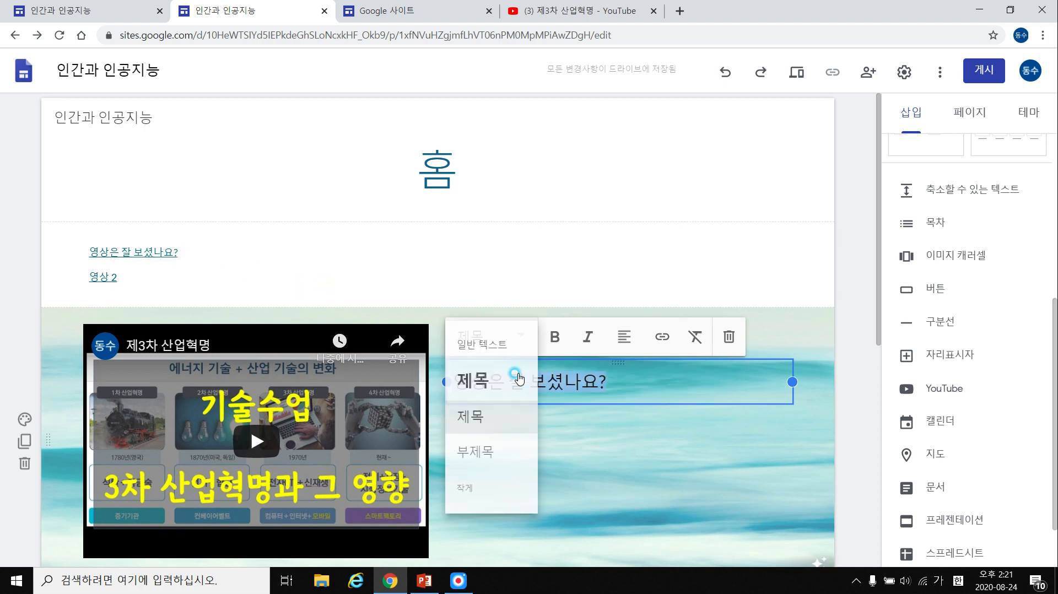
click(473, 448)
click(830, 370)
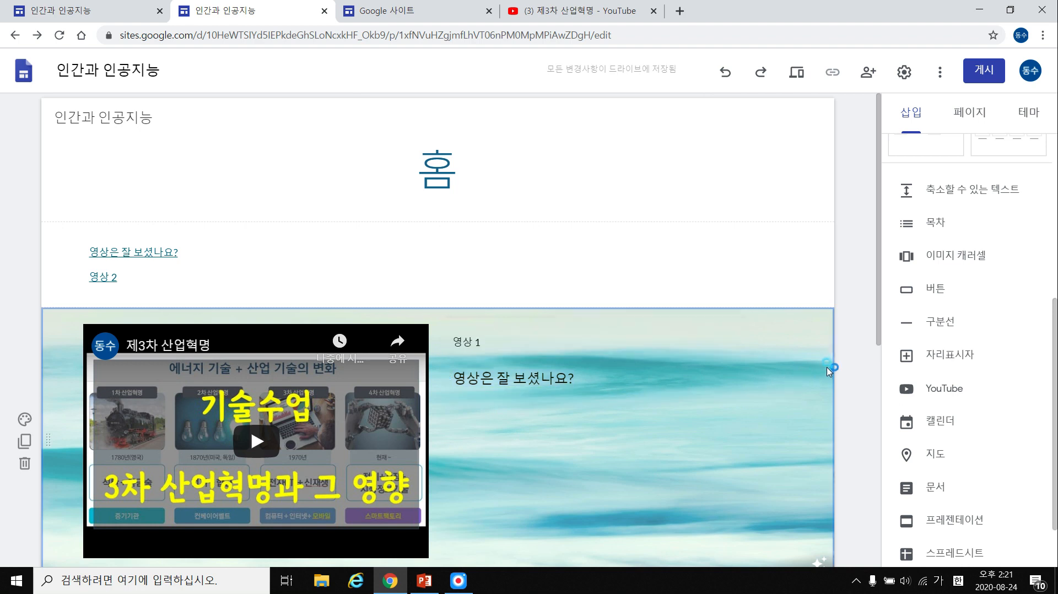
Delete the table of contents section, add a divider at the page bottom, and switch to the other 인간과 인공지능 site.
click(20, 289)
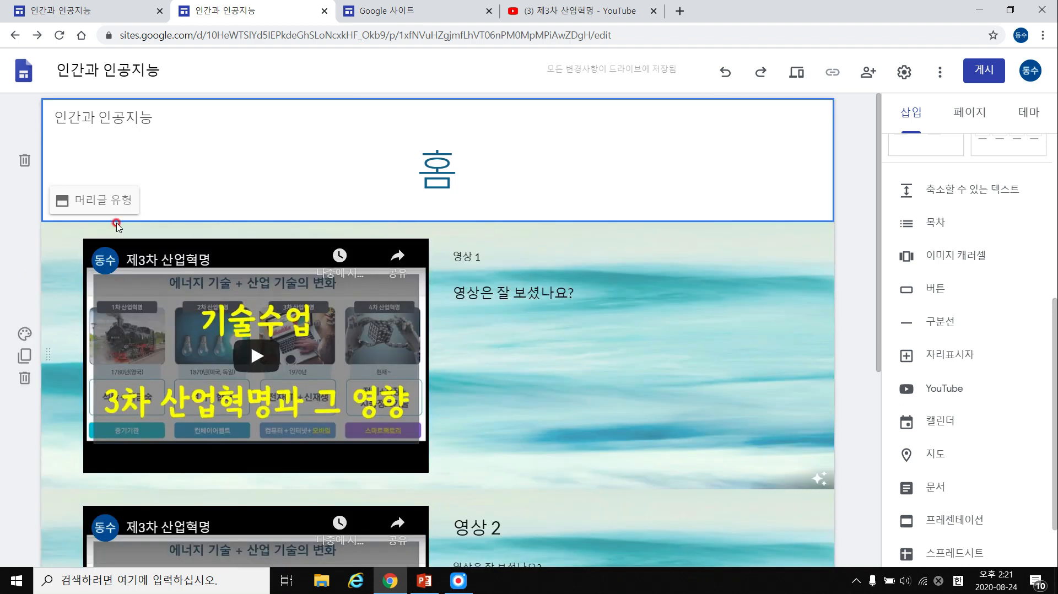
click(824, 307)
click(915, 226)
scroll(956, 234, down, 1)
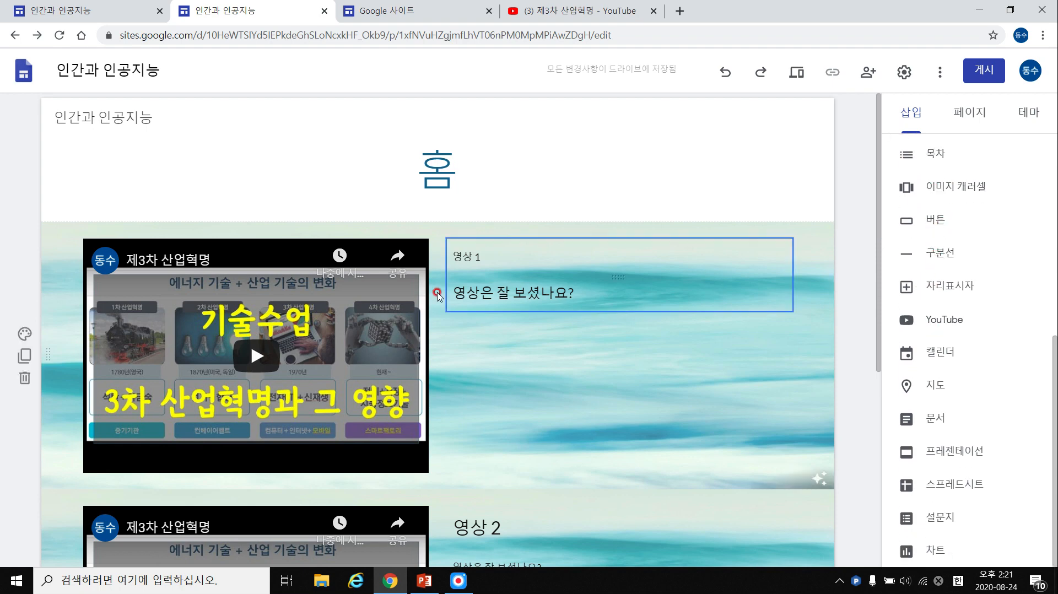
scroll(503, 418, down, 3)
scroll(610, 388, down, 2)
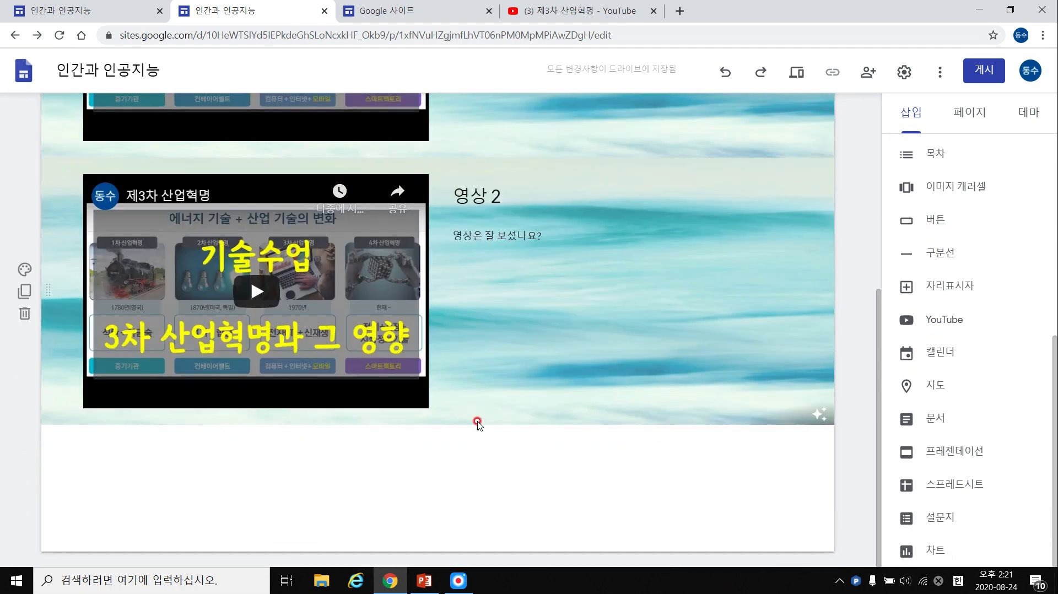
click(946, 259)
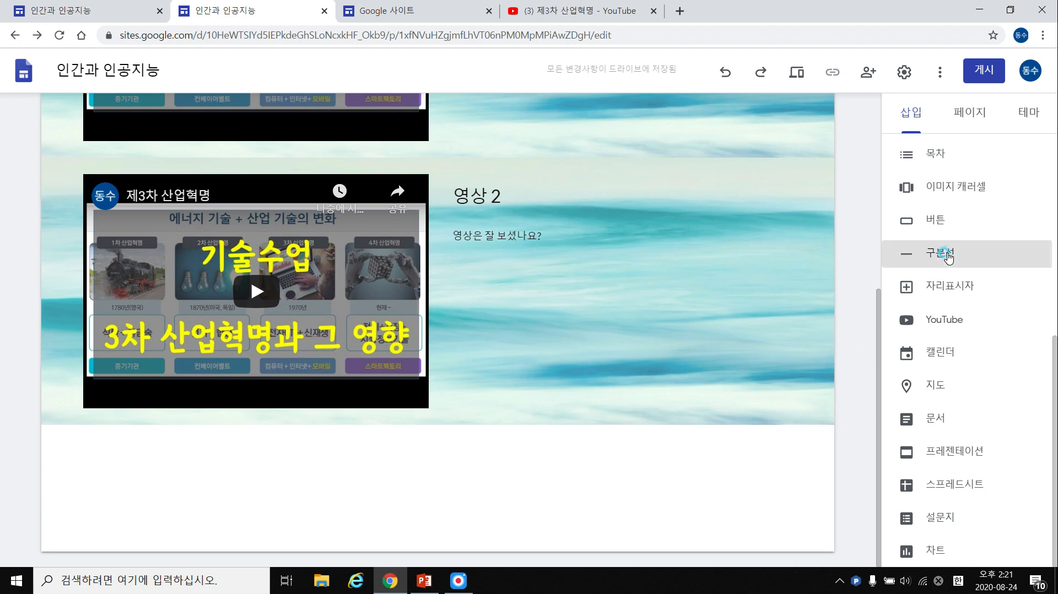
click(66, 11)
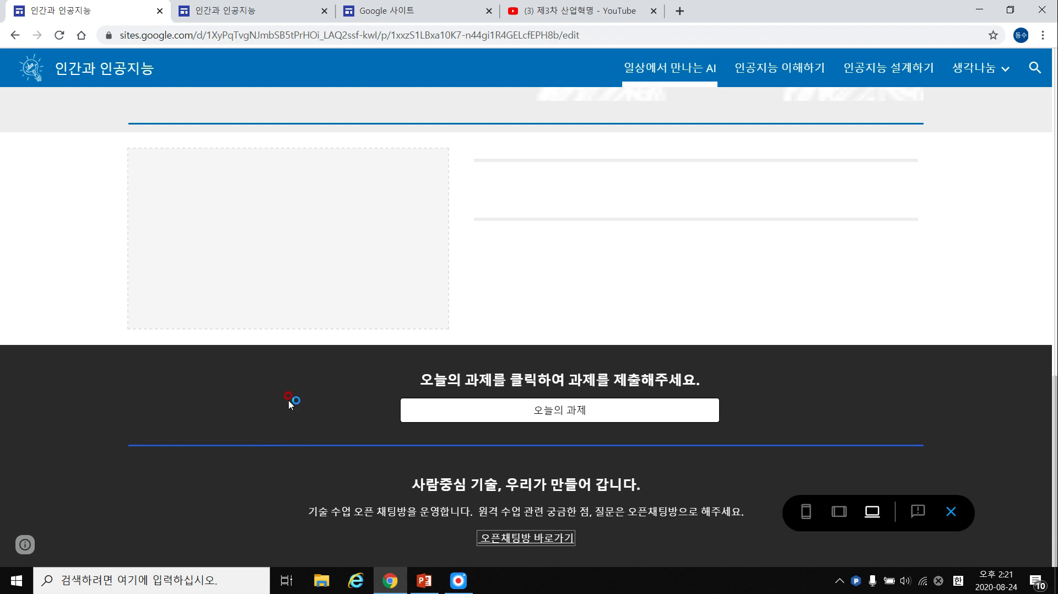
Scroll the other site's preview, then return to the Google Sites home listing both 인간과 인공지능 sites.
scroll(325, 370, up, 3)
scroll(479, 319, up, 4)
scroll(522, 297, up, 4)
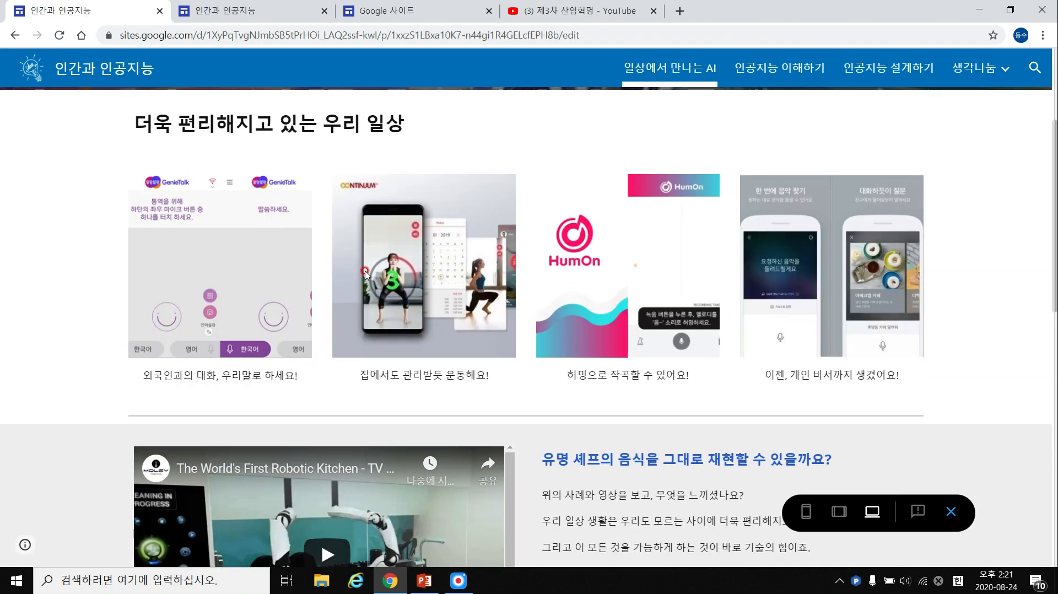
scroll(422, 264, up, 3)
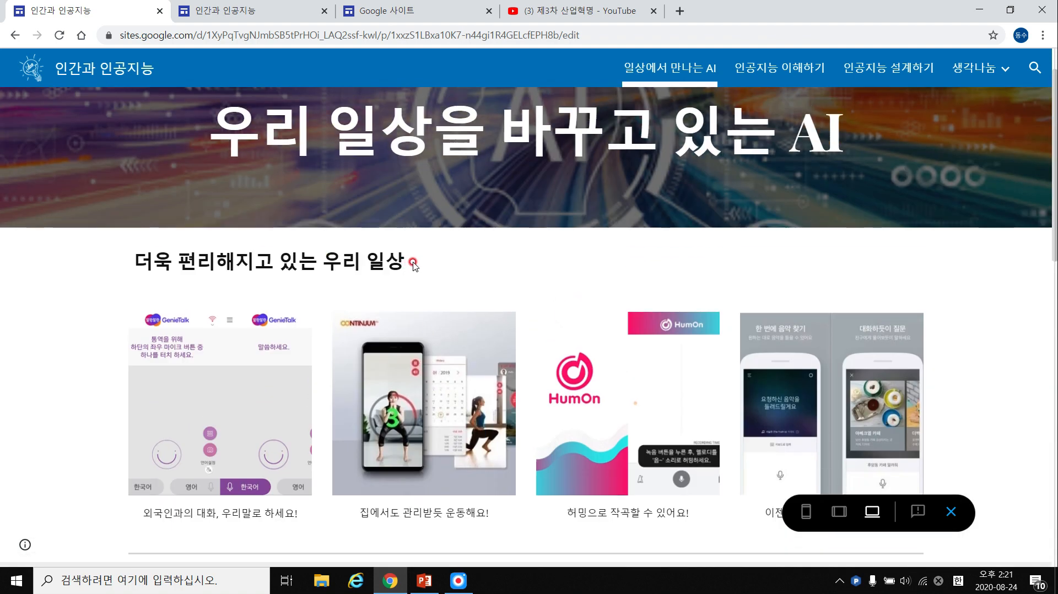
scroll(431, 357, down, 5)
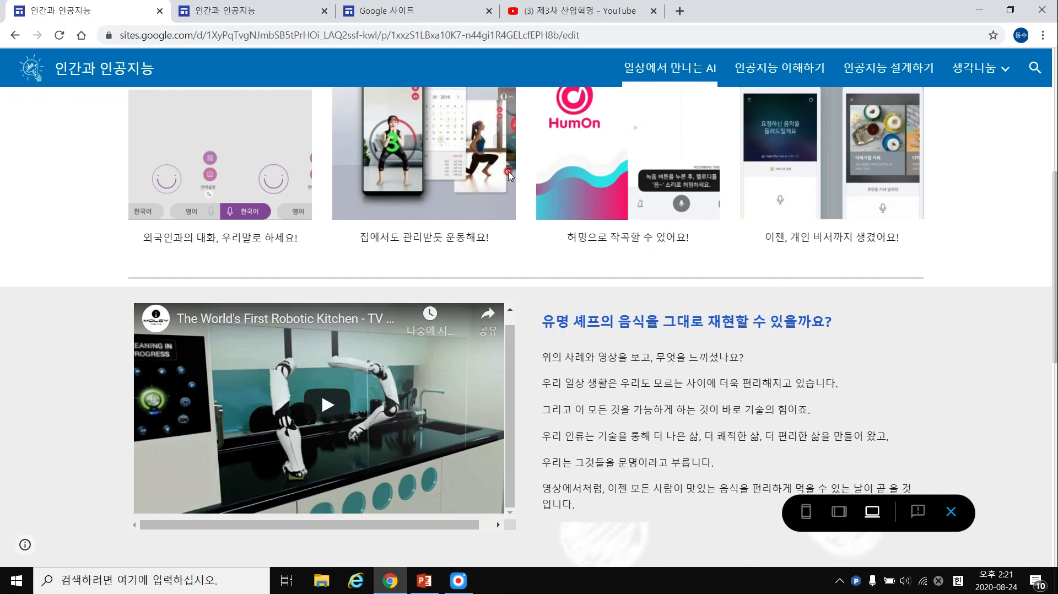
click(413, 12)
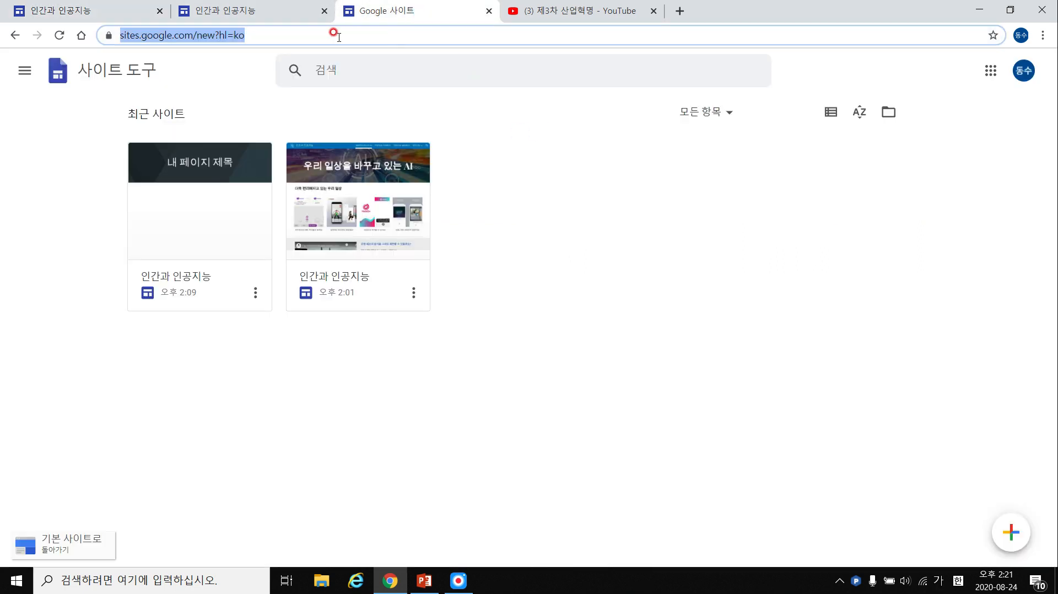
Return to the site editor and delete the divider below the 영상 2 section.
click(273, 12)
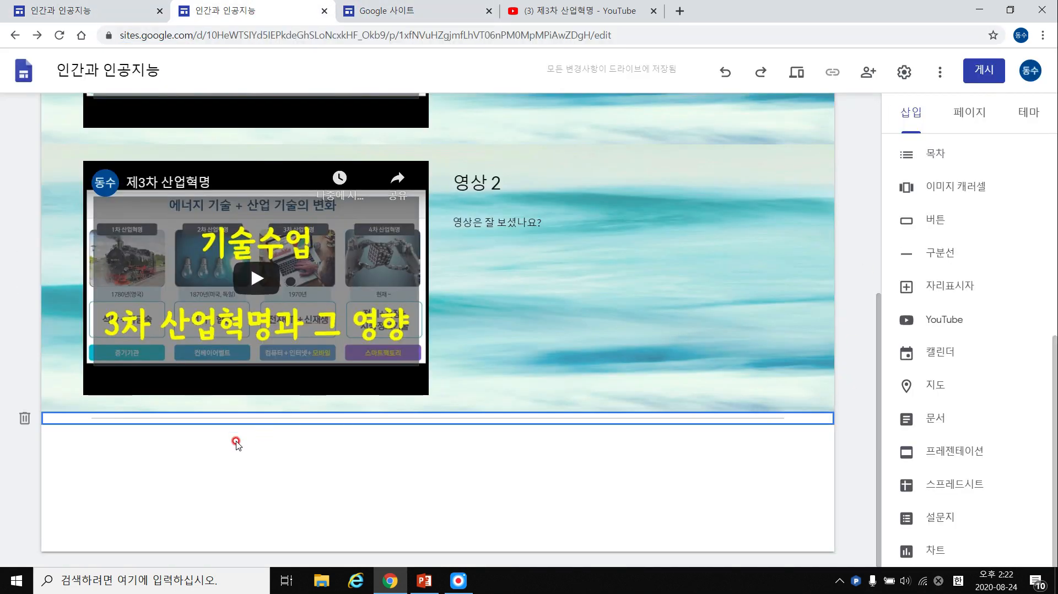
click(24, 418)
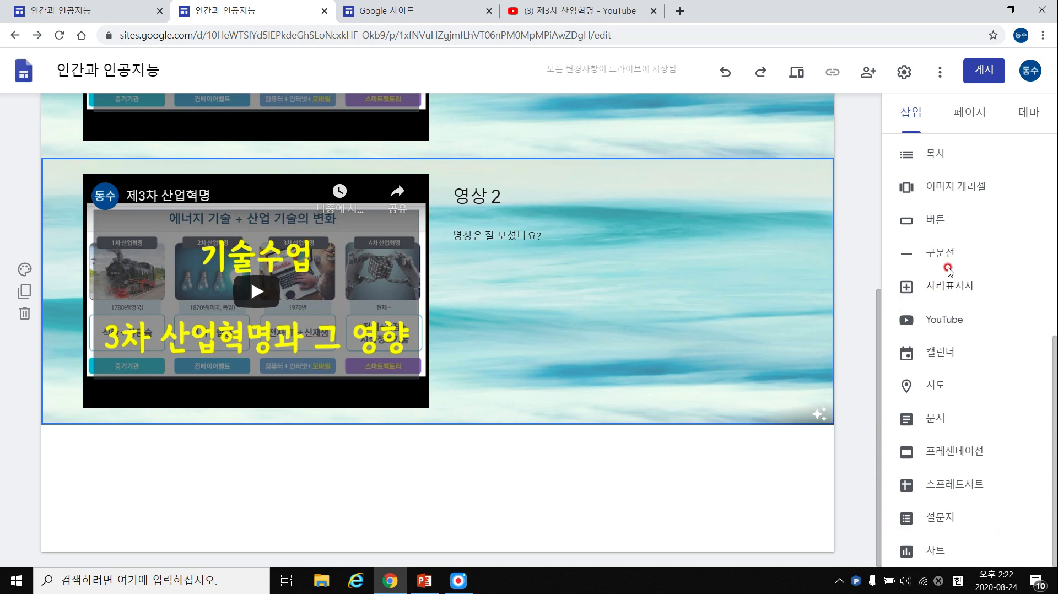
Deselect the video section and switch to the finished 인간과 인공지능 example site.
click(561, 502)
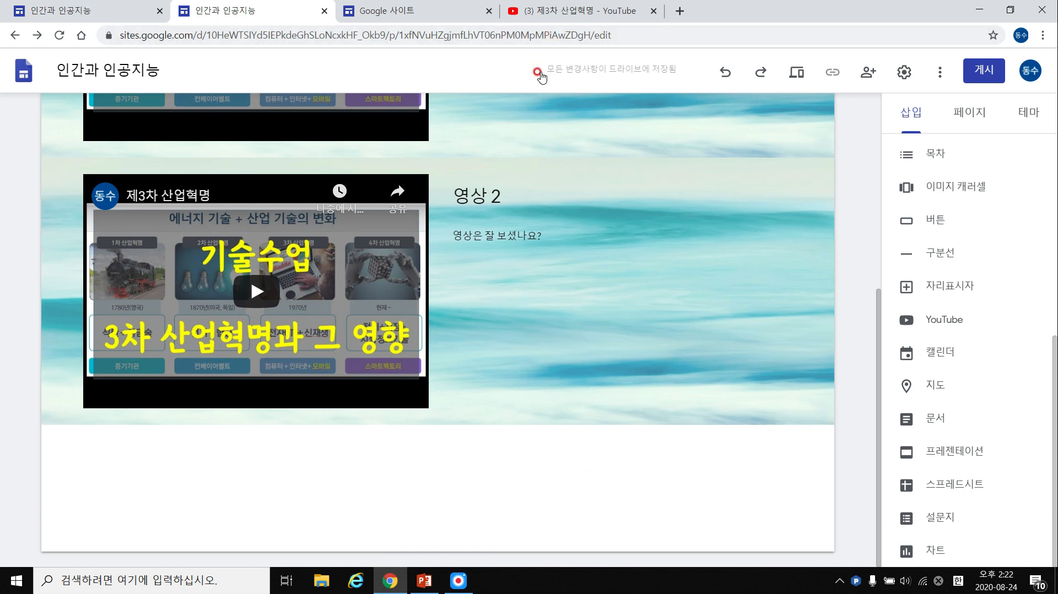
click(122, 15)
scroll(625, 319, down, 10)
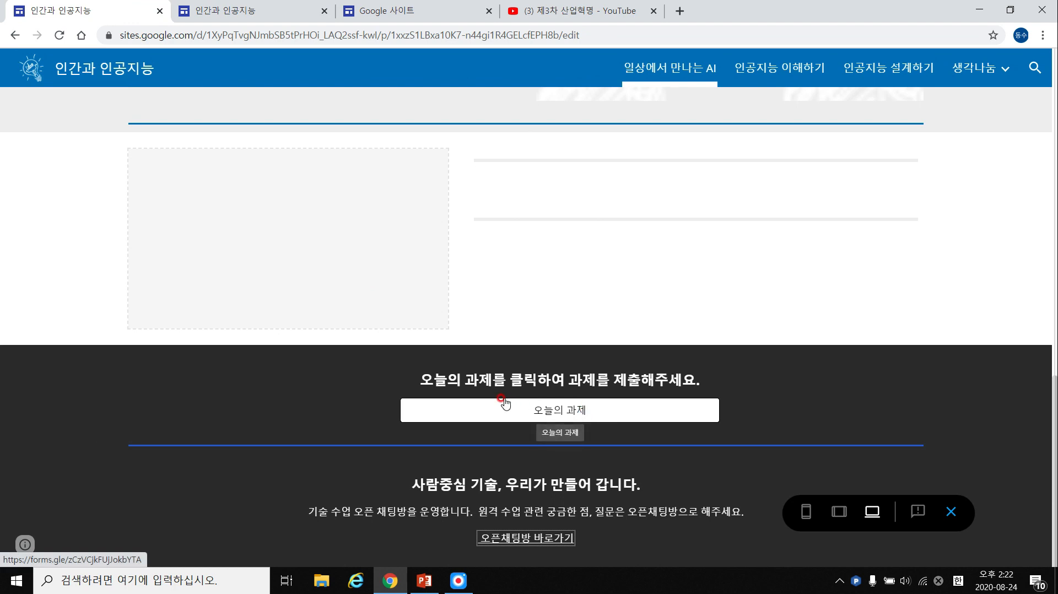
Highlight part of the example site's assignment heading, then go back to the site editor.
drag(683, 381, 496, 384)
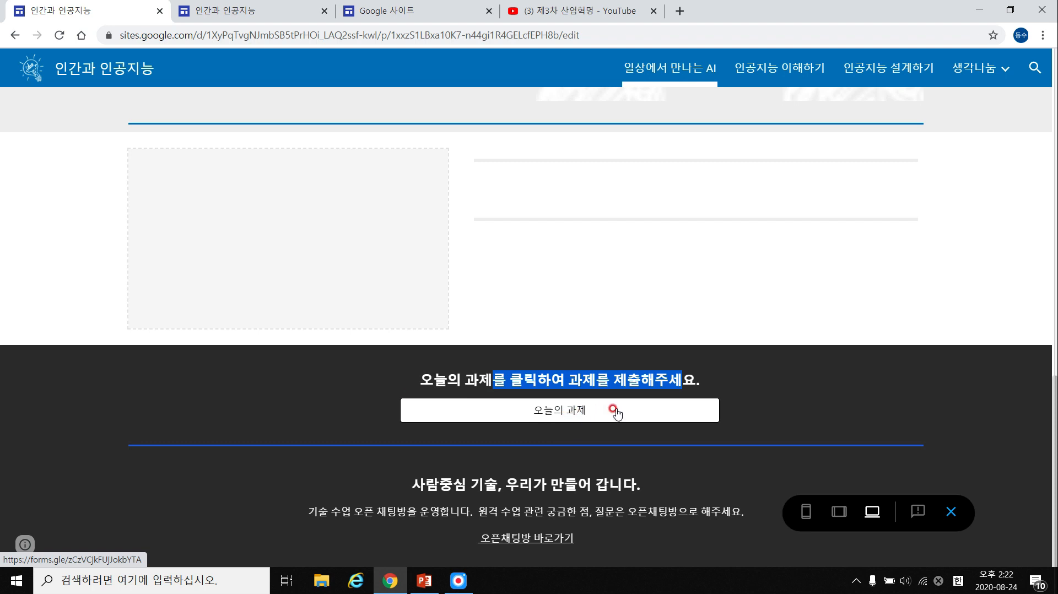
click(402, 10)
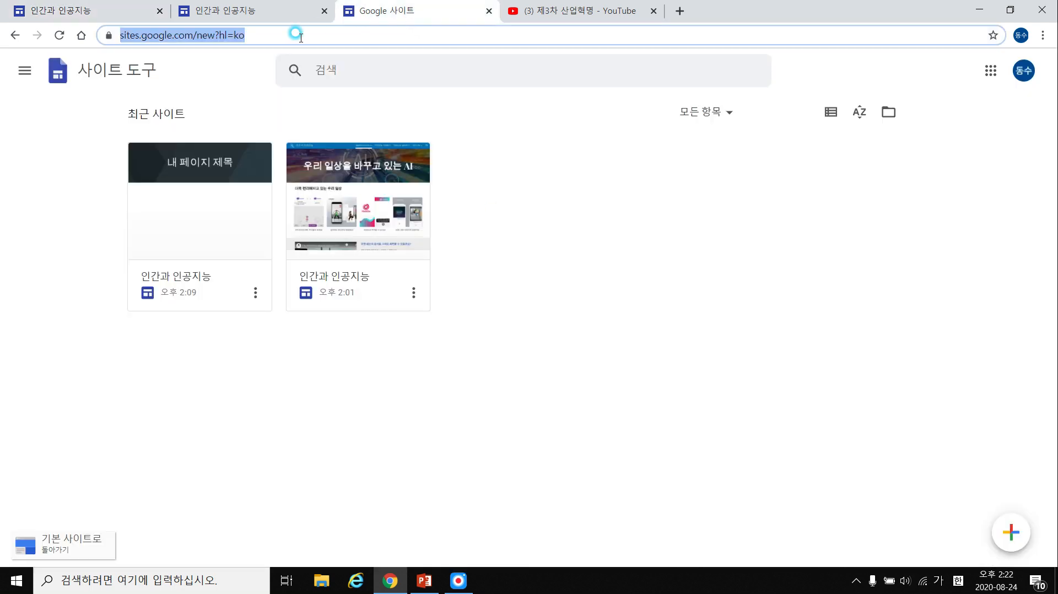
click(251, 10)
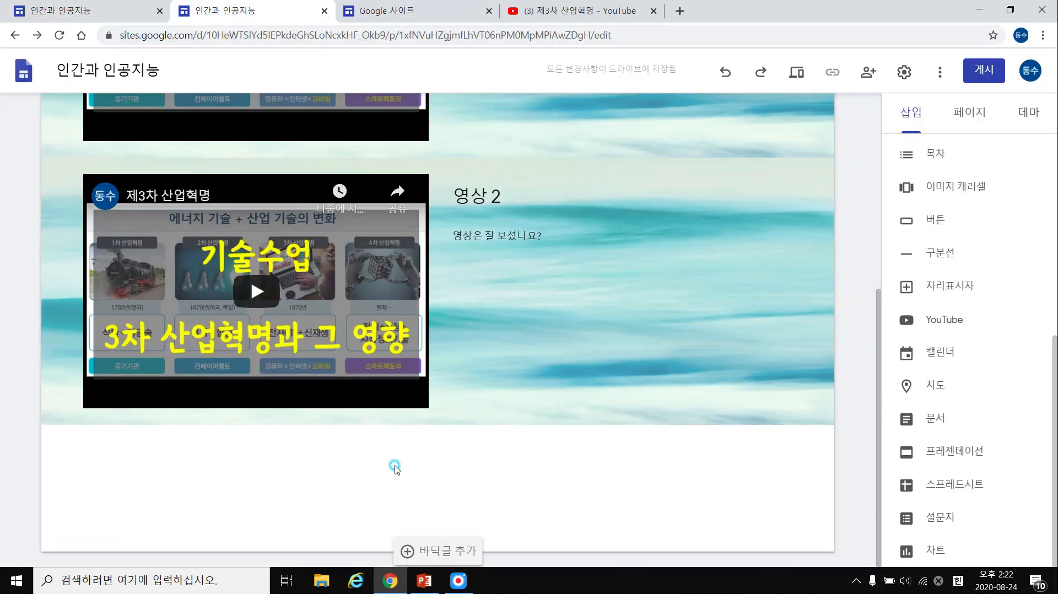
Start inserting a button below 영상 2 and give it the name 버튼예시.
click(916, 218)
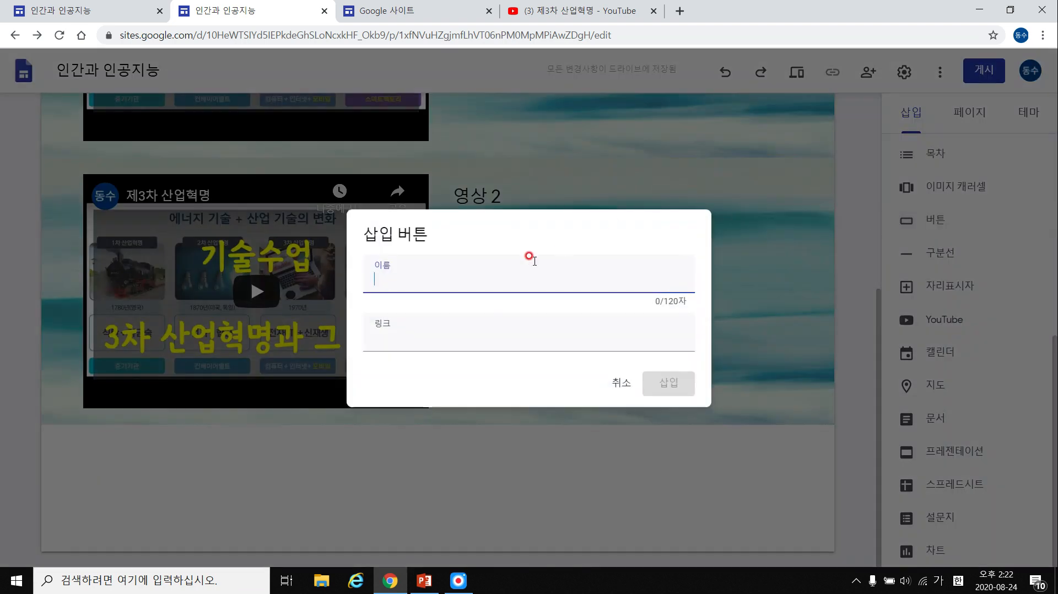
click(422, 251)
click(415, 274)
click(403, 332)
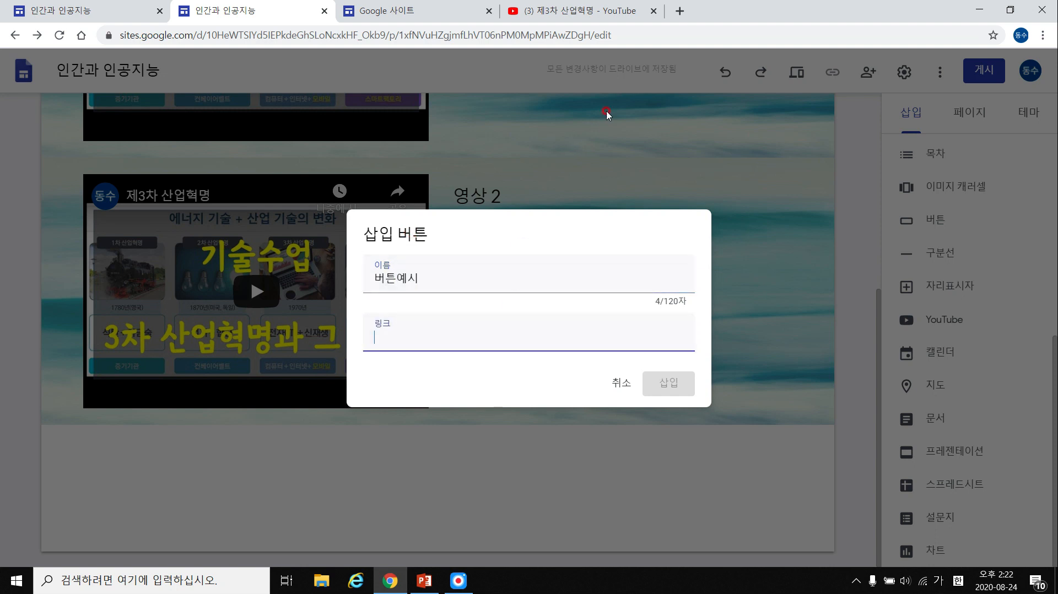
Paste the YouTube video's address as the button link and insert the button.
click(579, 11)
click(297, 49)
key(ctrl+c)
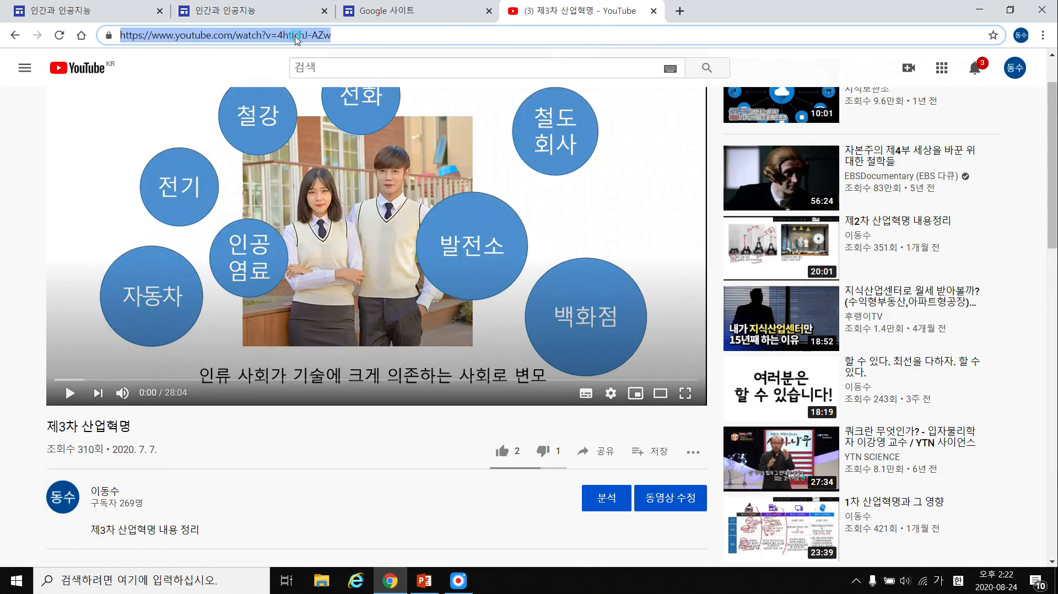
click(424, 11)
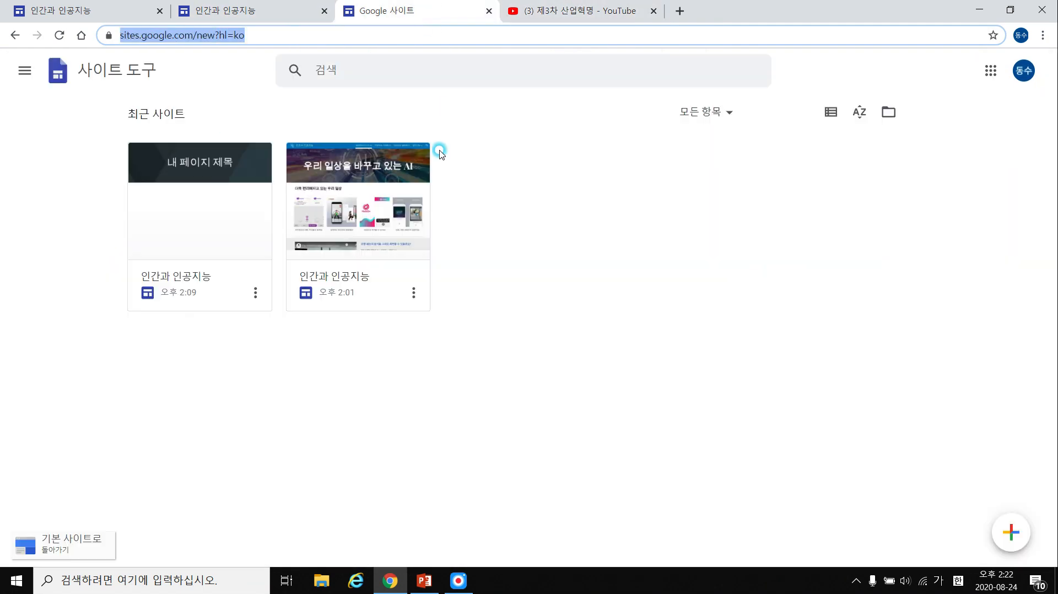
click(255, 10)
click(427, 339)
key(ctrl+v)
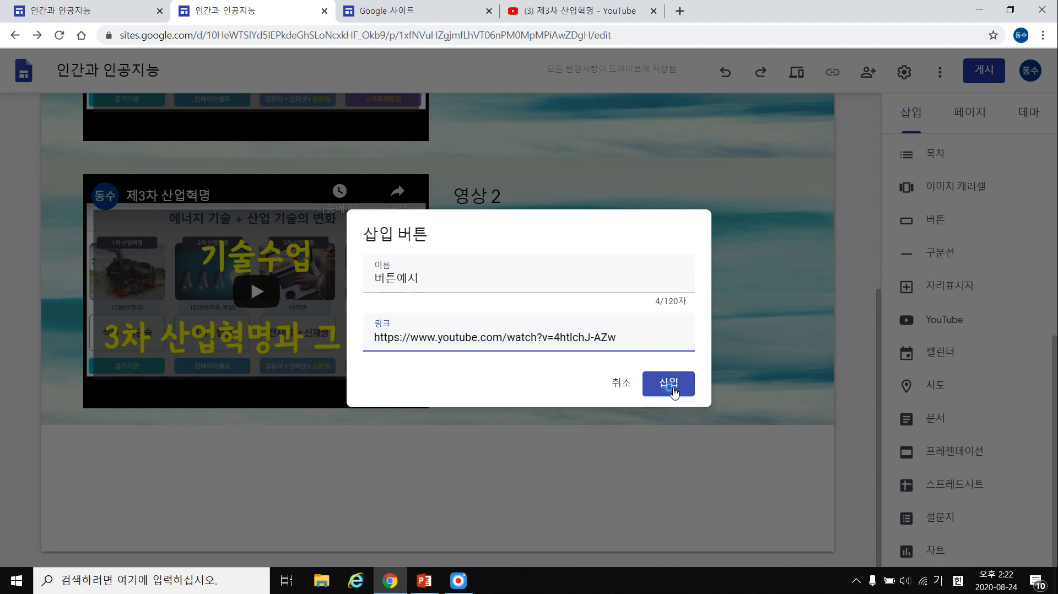
click(669, 383)
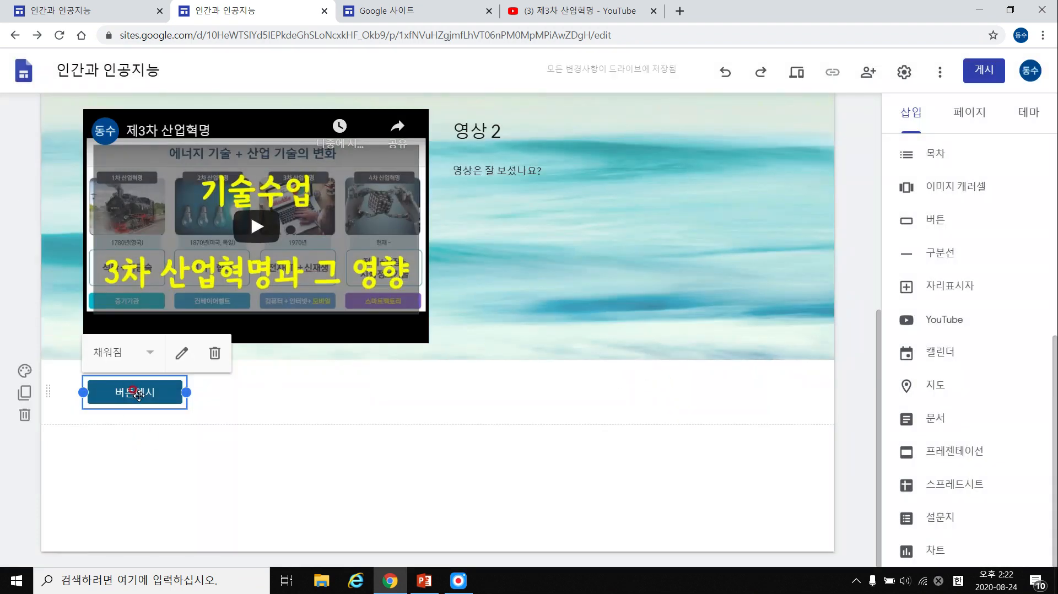
Try the outlined and text button styles, then keep the button filled.
click(140, 368)
click(113, 380)
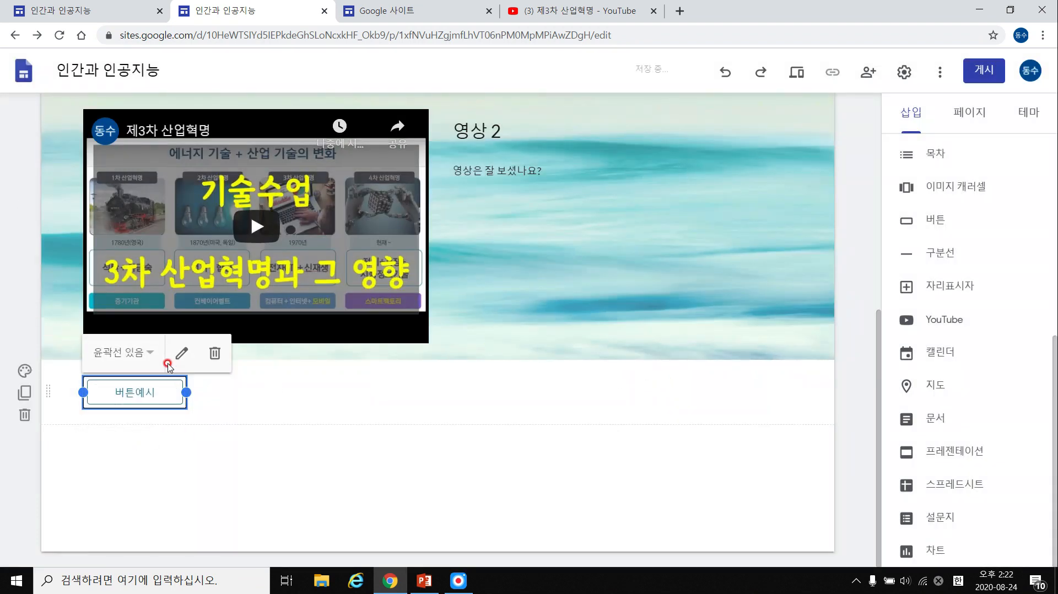
click(148, 354)
click(130, 406)
click(130, 357)
click(131, 357)
click(183, 354)
click(603, 384)
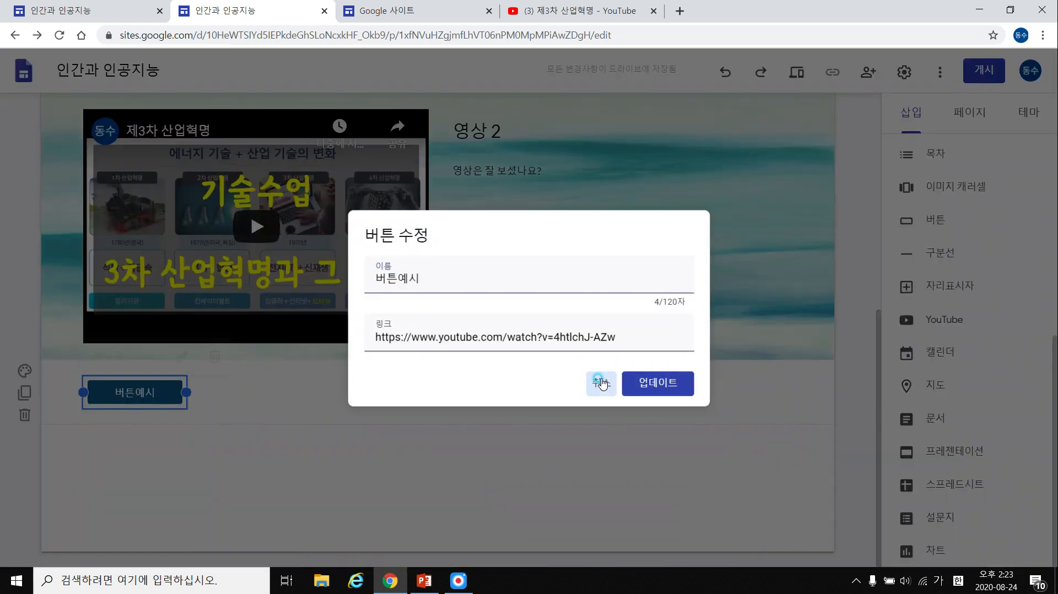
Give the button's section the 강조 2 background and drag the button and 영상 2 block into place.
click(25, 370)
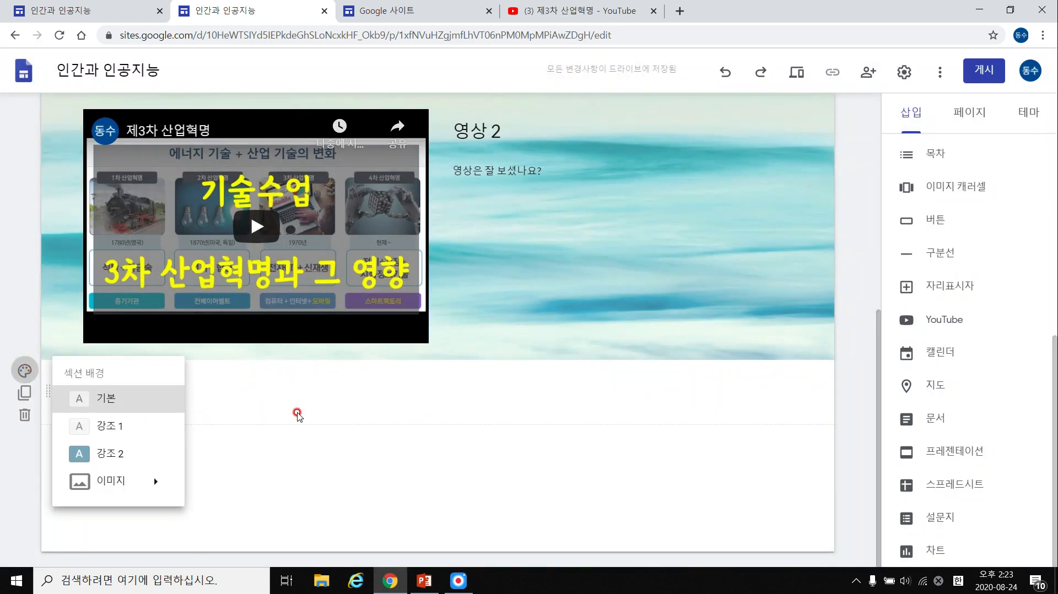
click(256, 407)
click(22, 374)
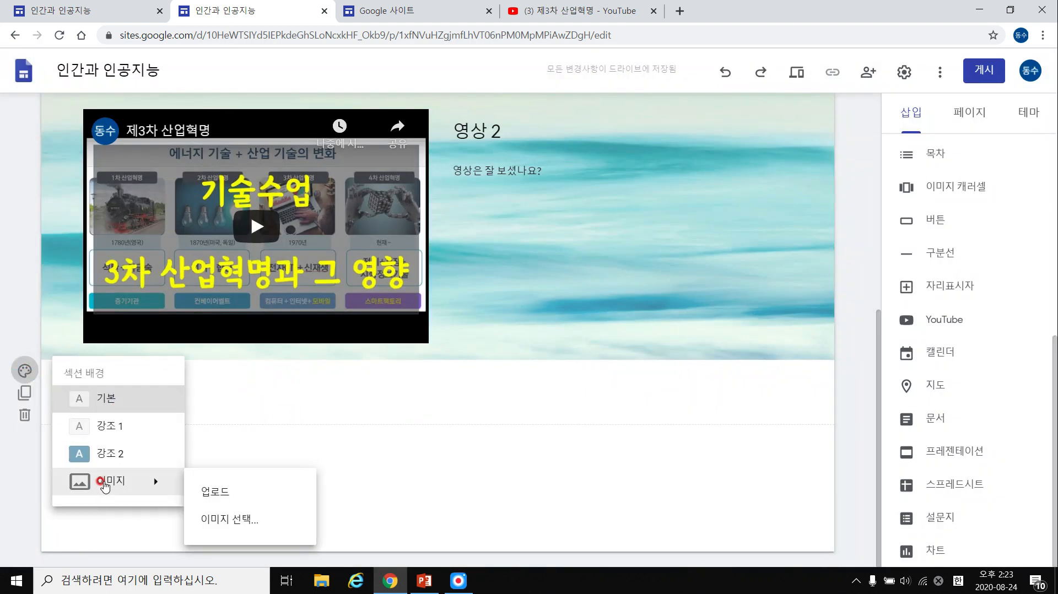
click(152, 445)
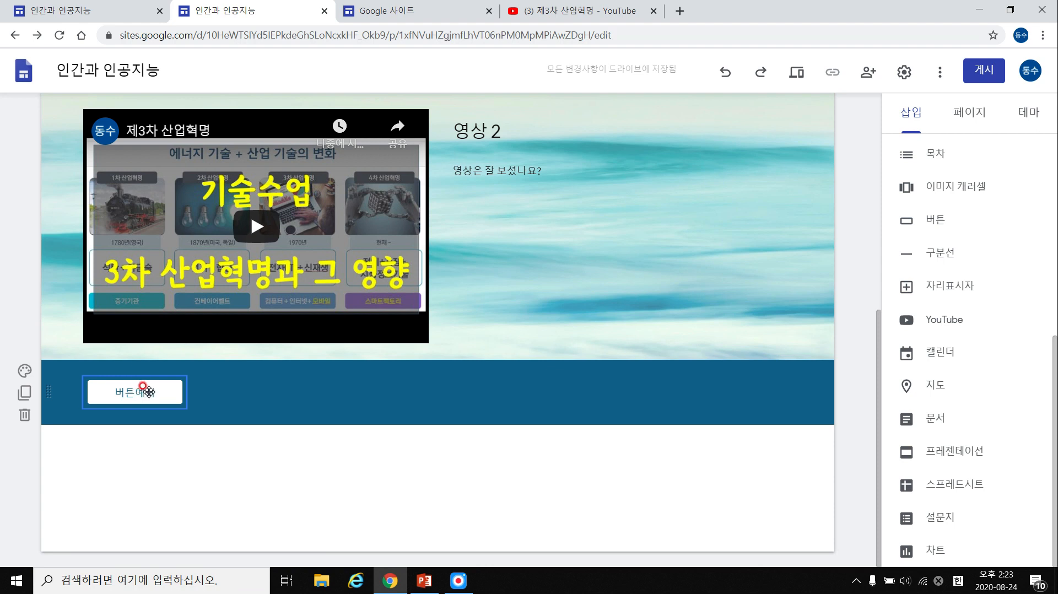
drag(139, 393, 523, 219)
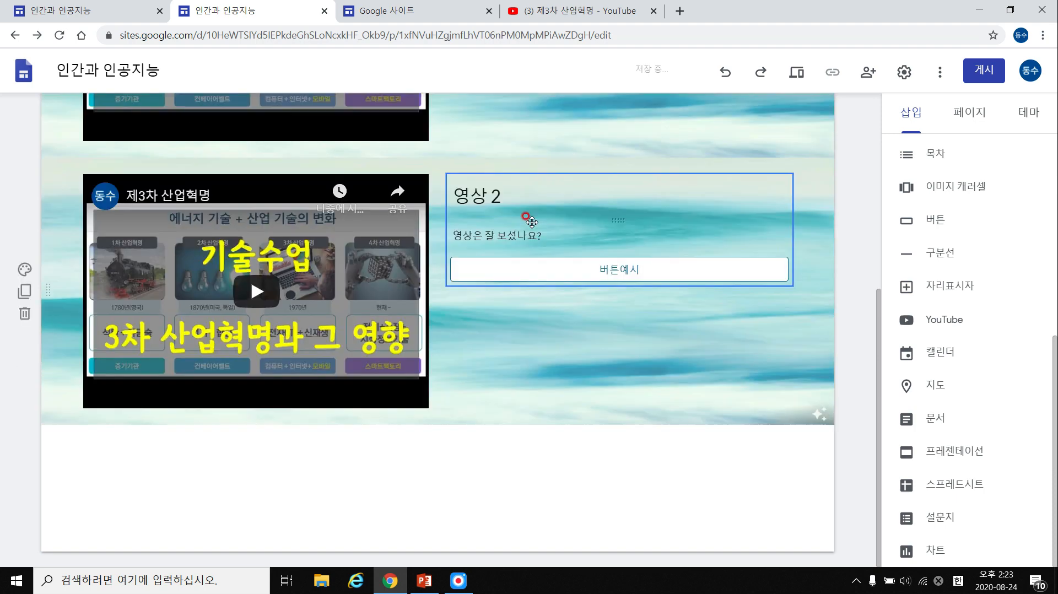
drag(595, 270, 497, 446)
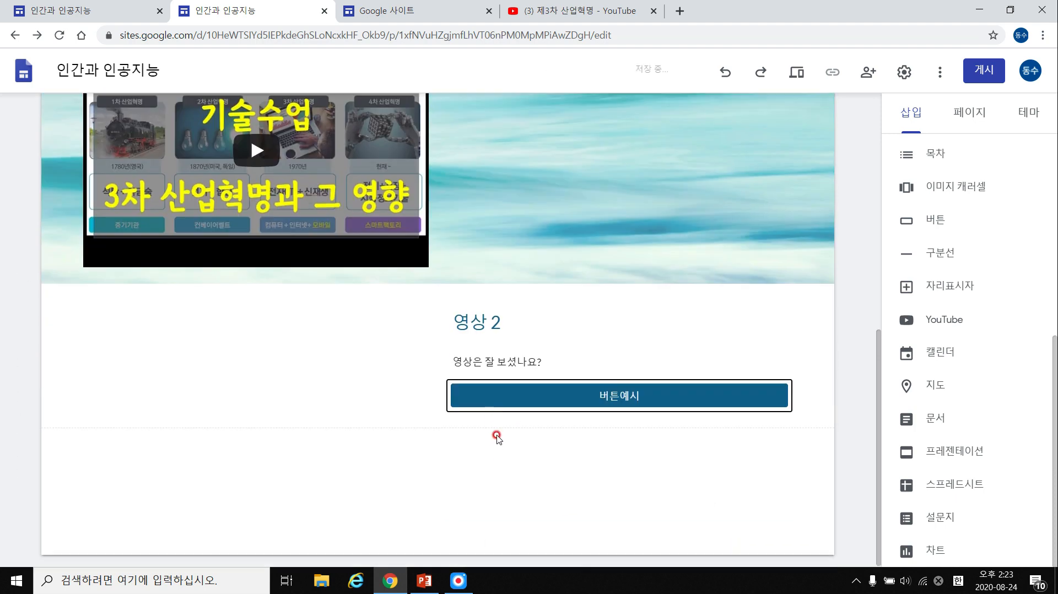
Move the 영상 2 heading, caption and 버튼예시 block around, then select the whole group and delete it.
click(516, 324)
drag(539, 387, 420, 364)
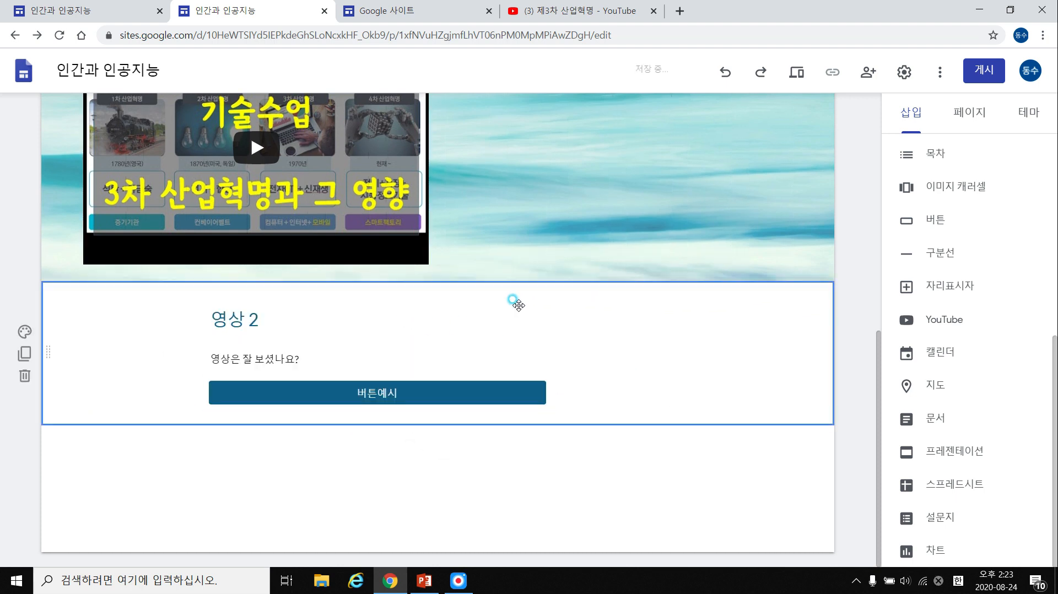
click(261, 384)
drag(256, 393, 390, 345)
click(365, 348)
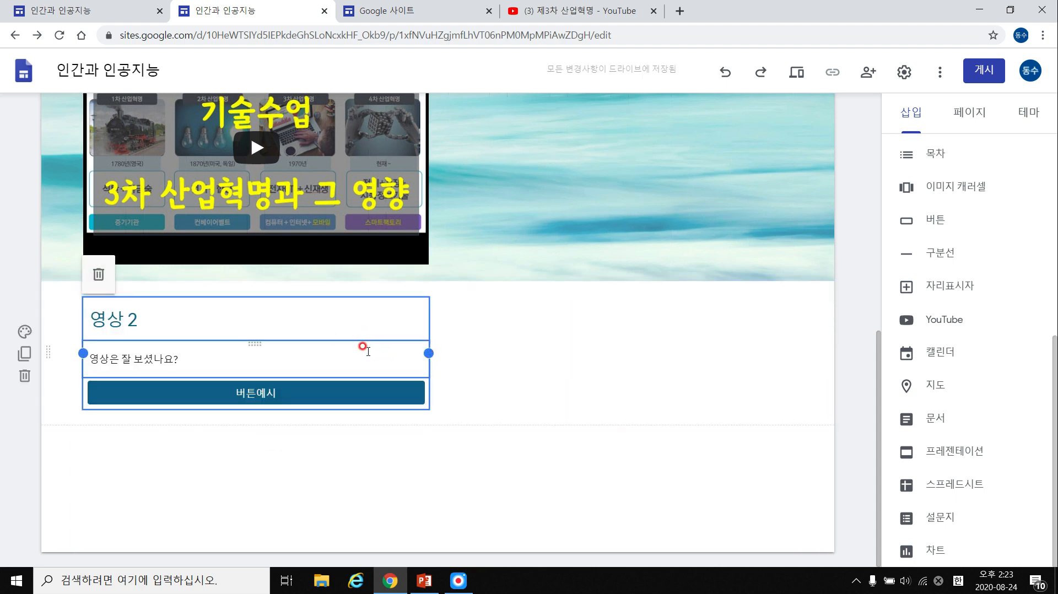
key(Delete)
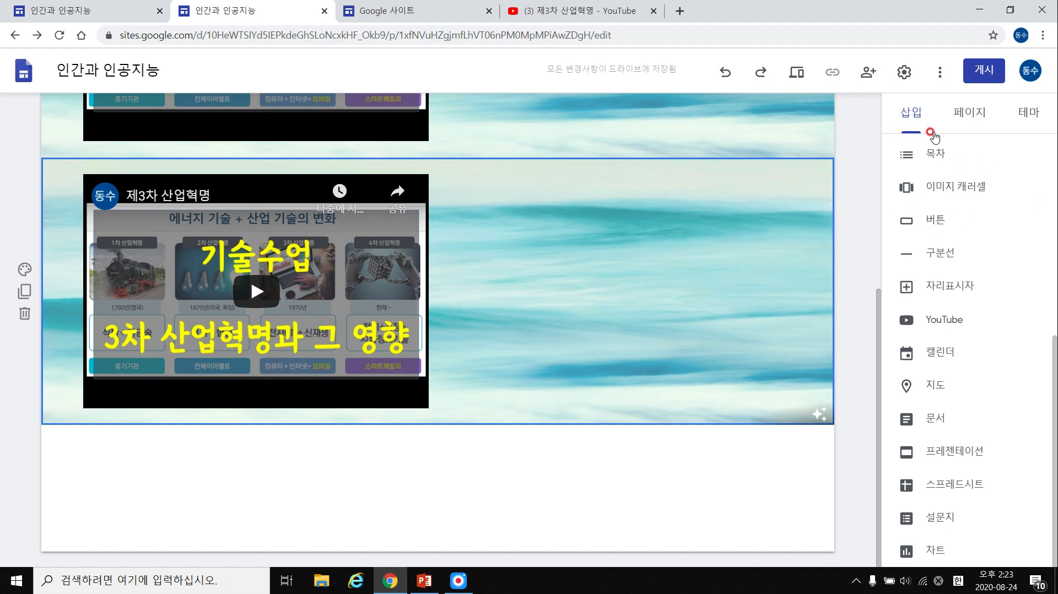
Browse the example's 일상에서 만나는 AI, 인공지능 이해하기, 인공지능 설계하기 and 생각나눔 pages, then switch to the other site's editor.
scroll(551, 221, up, 6)
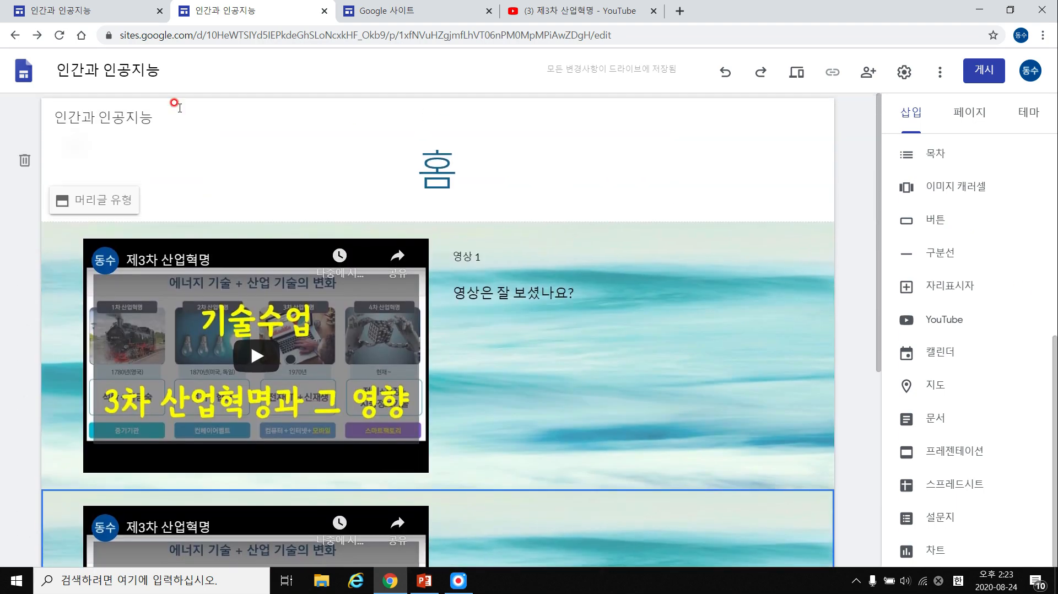
scroll(53, 253, down, 6)
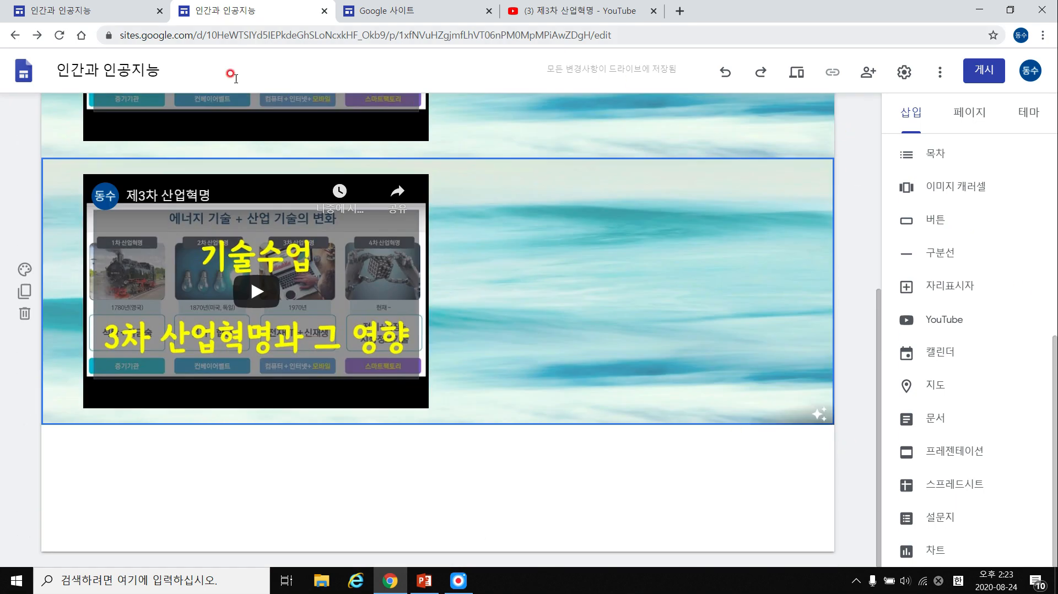
scroll(319, 170, up, 1)
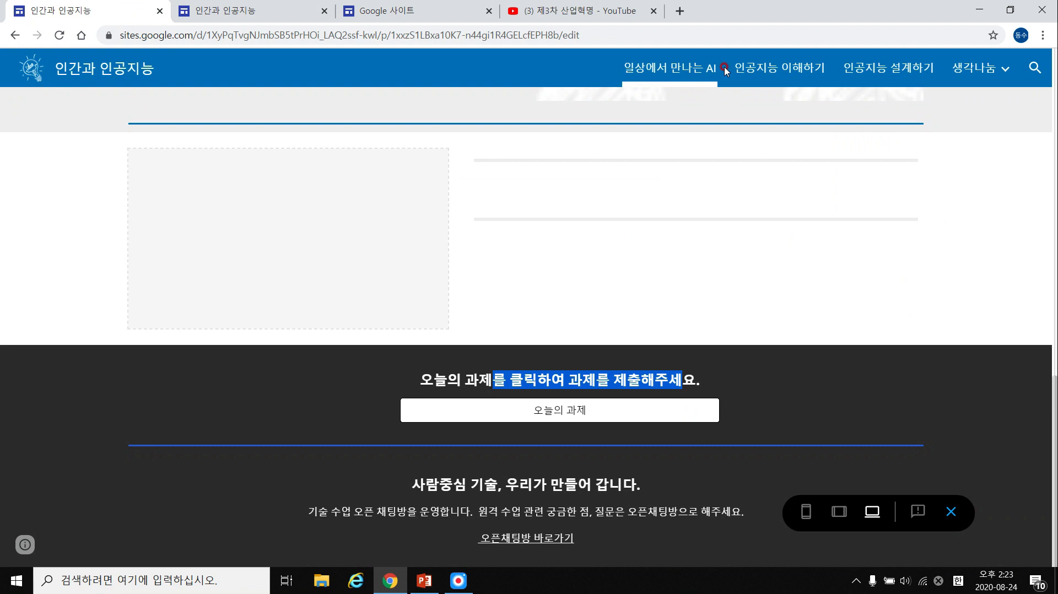
scroll(716, 75, up, 5)
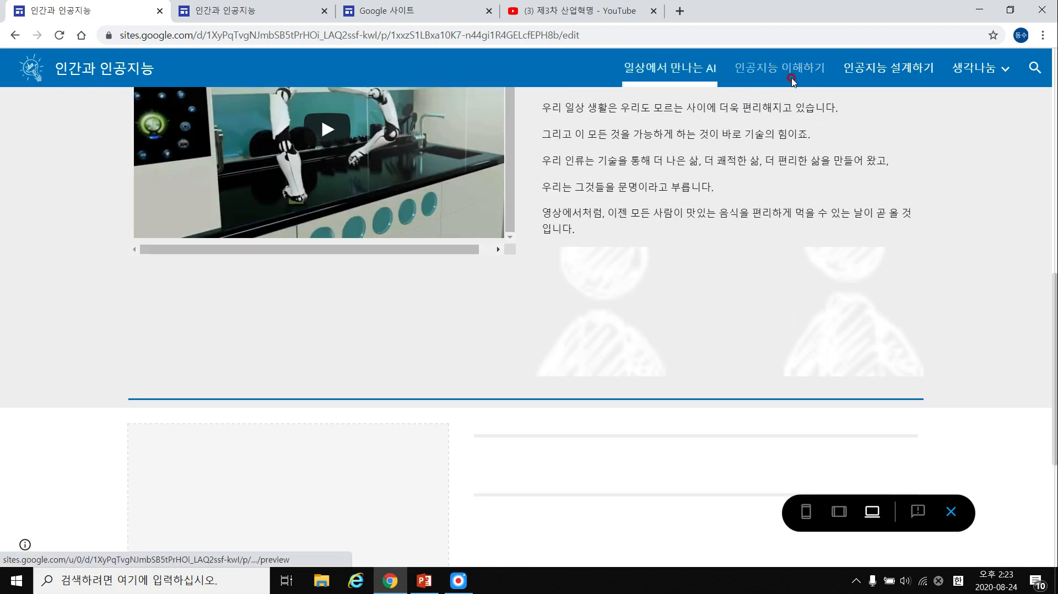
click(791, 81)
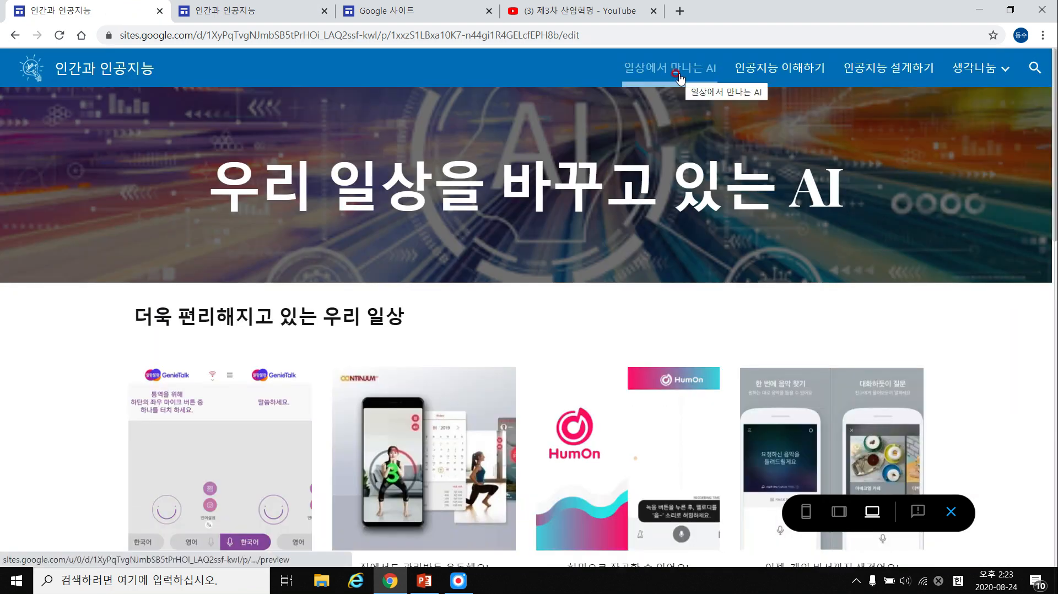
click(772, 77)
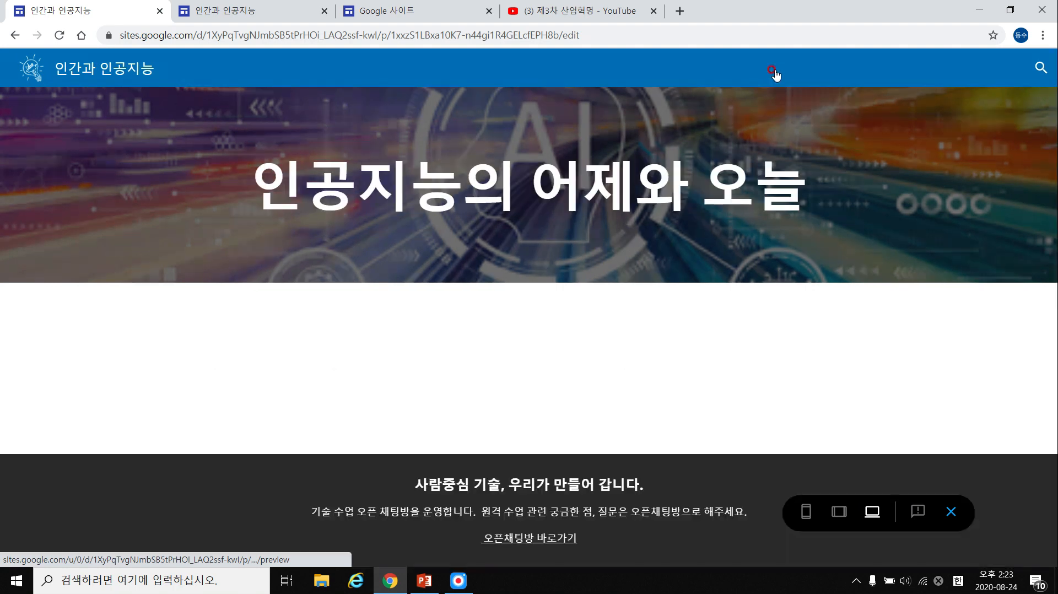
click(894, 70)
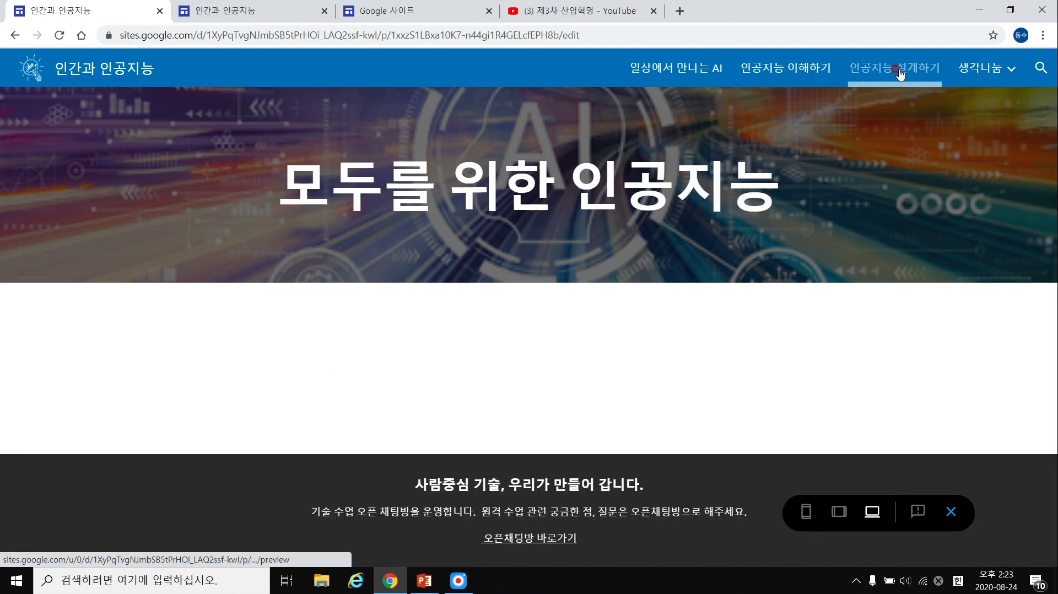
click(990, 69)
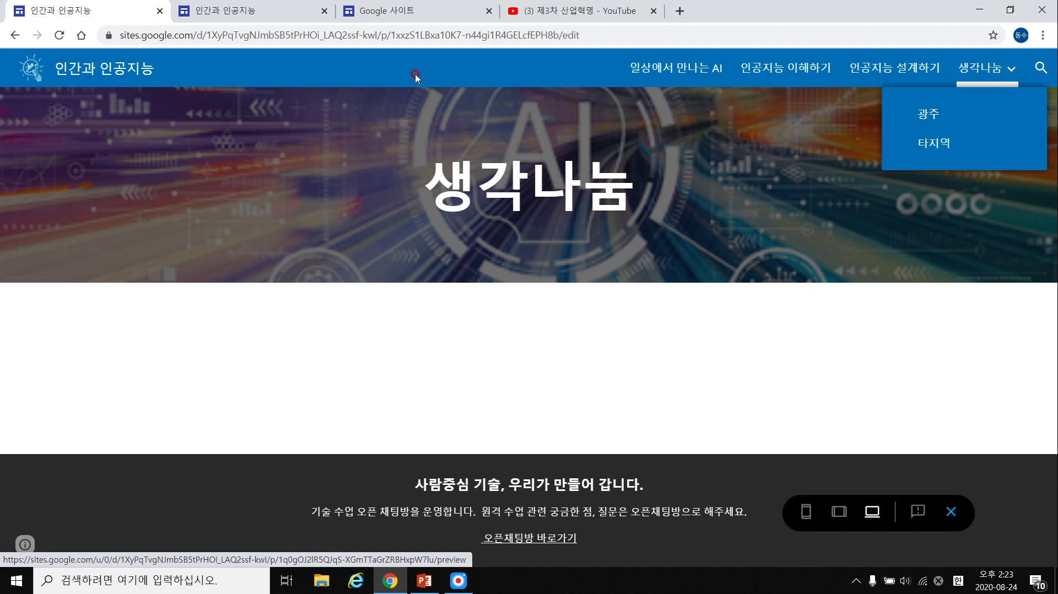
click(961, 76)
click(270, 13)
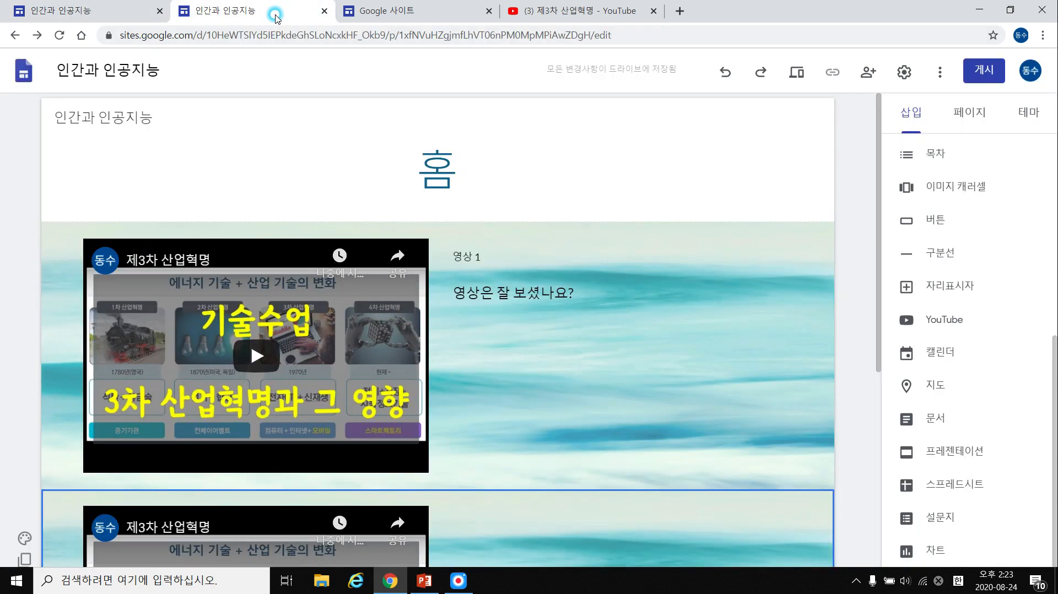
Clear the 홈 page header title and replace it with '제목 홈'.
click(456, 175)
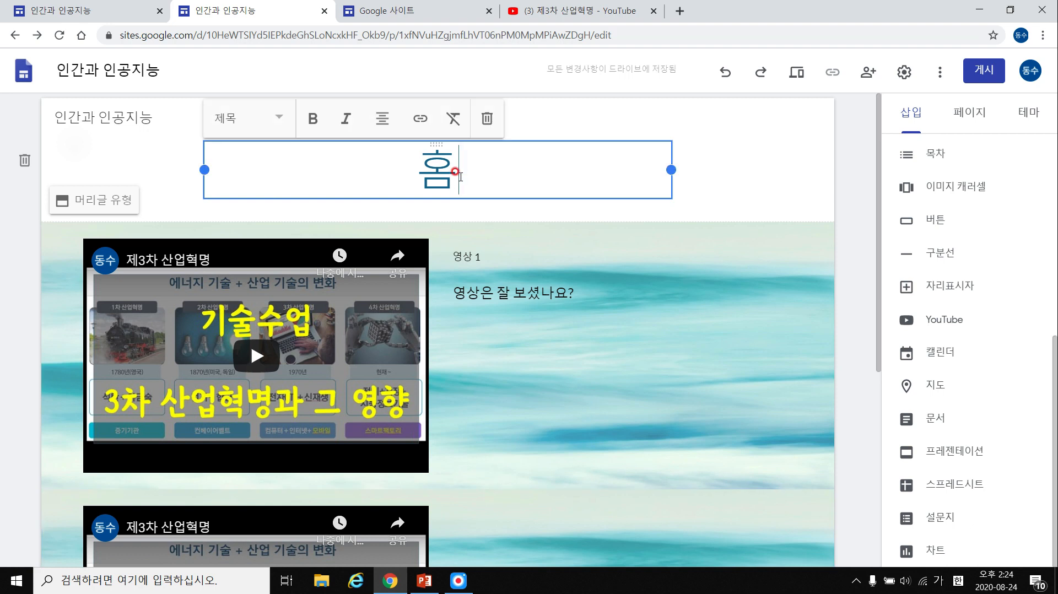
double_click(460, 175)
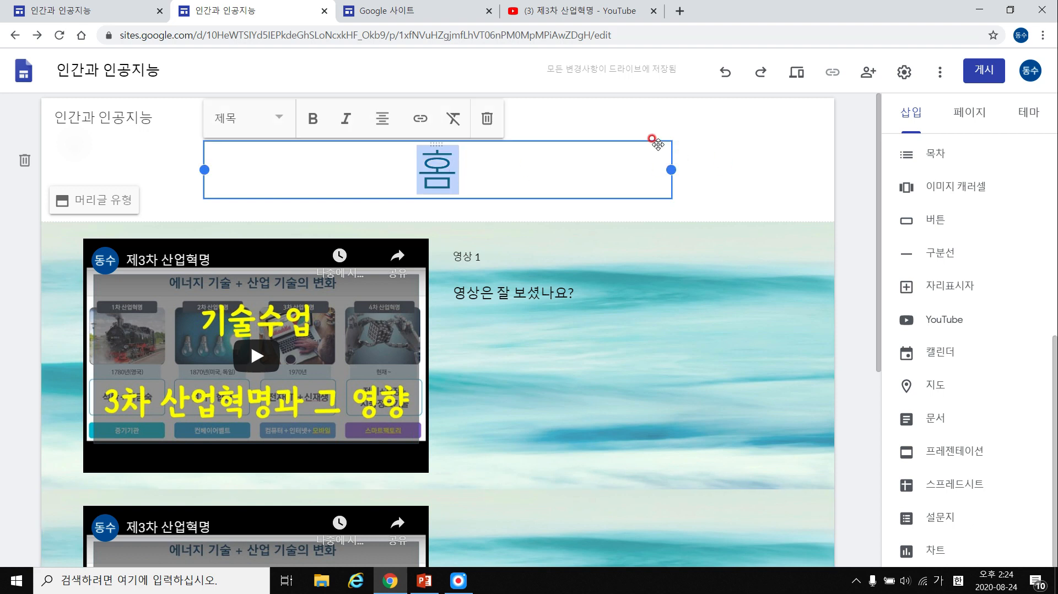
text(메뉴)
key(BackSpace)
key(BackSpace)
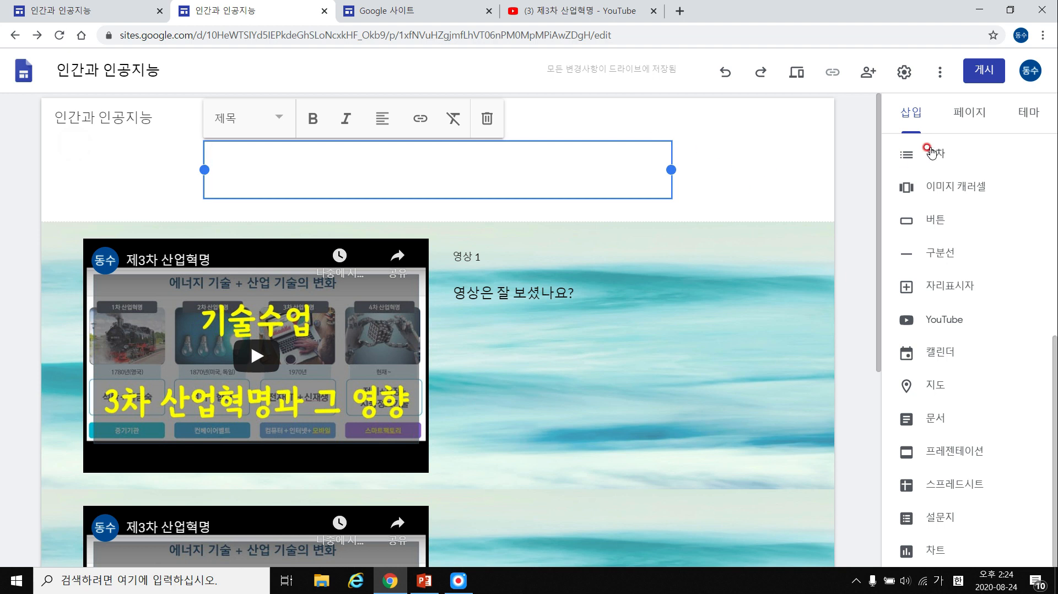
click(968, 115)
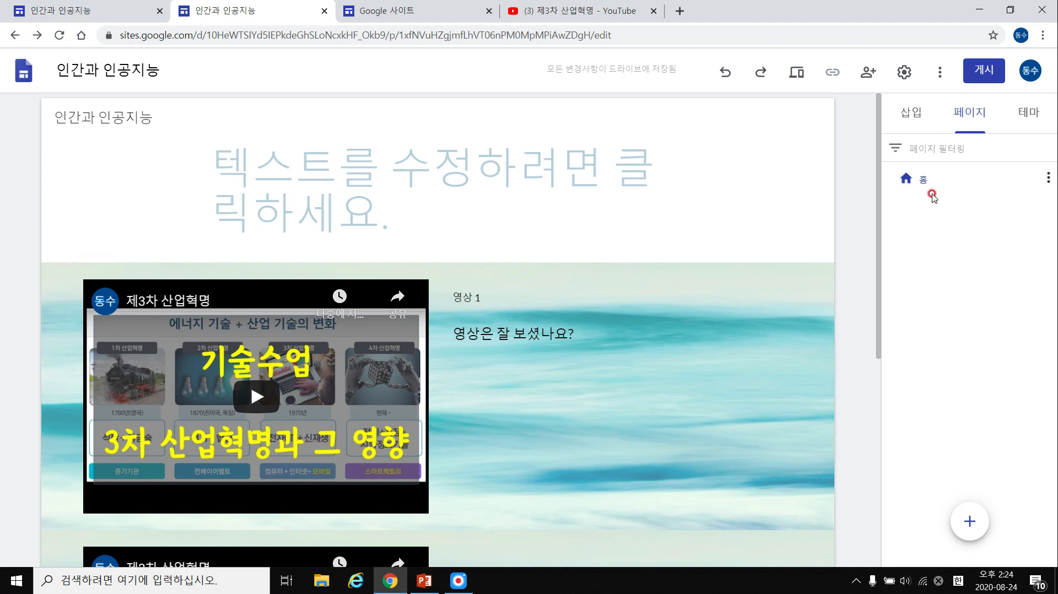
click(413, 189)
click(418, 193)
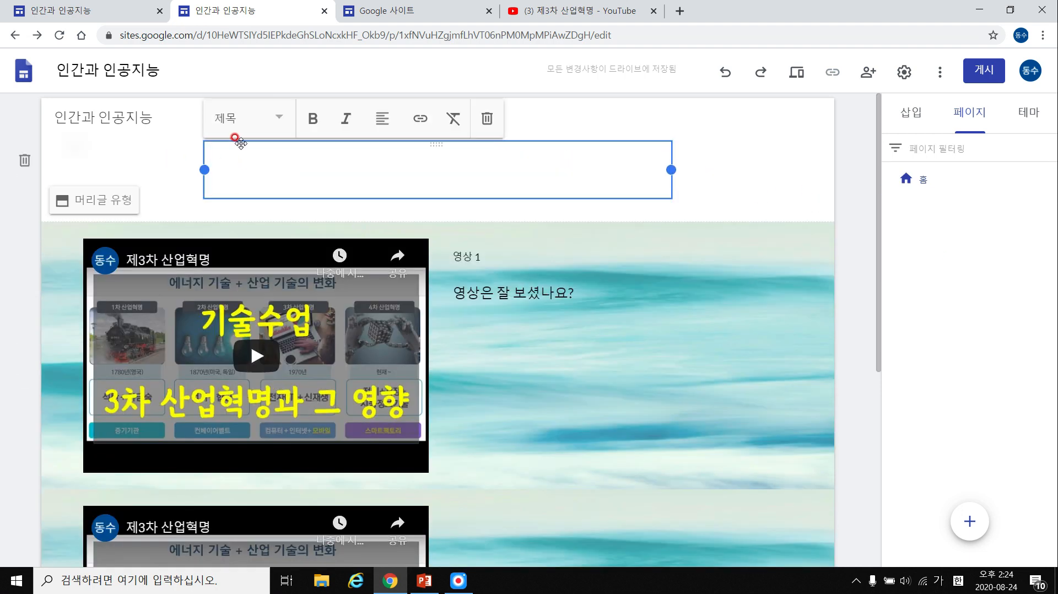
text(제목 홈)
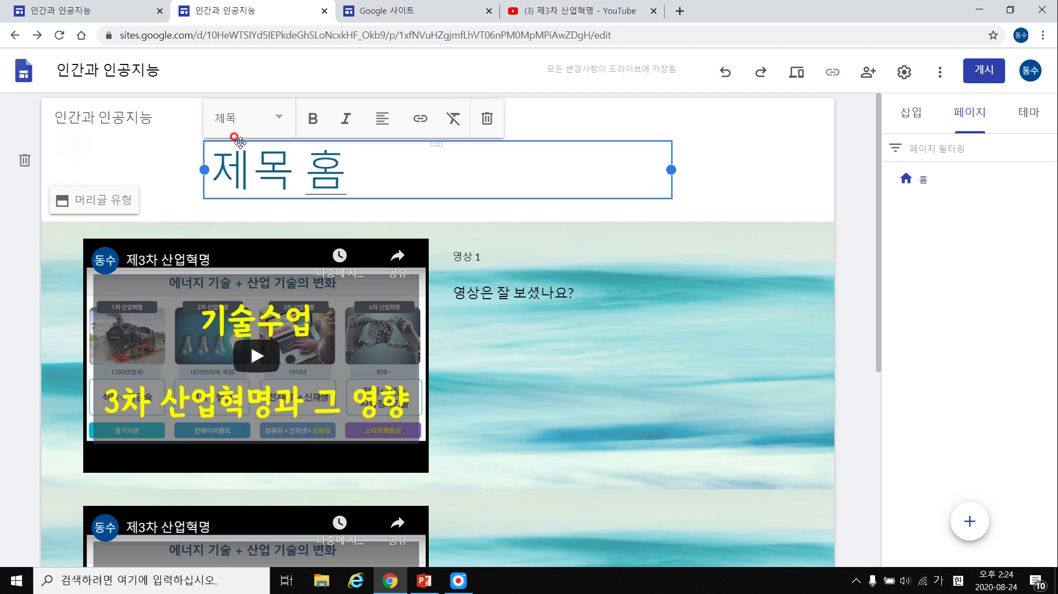
click(939, 216)
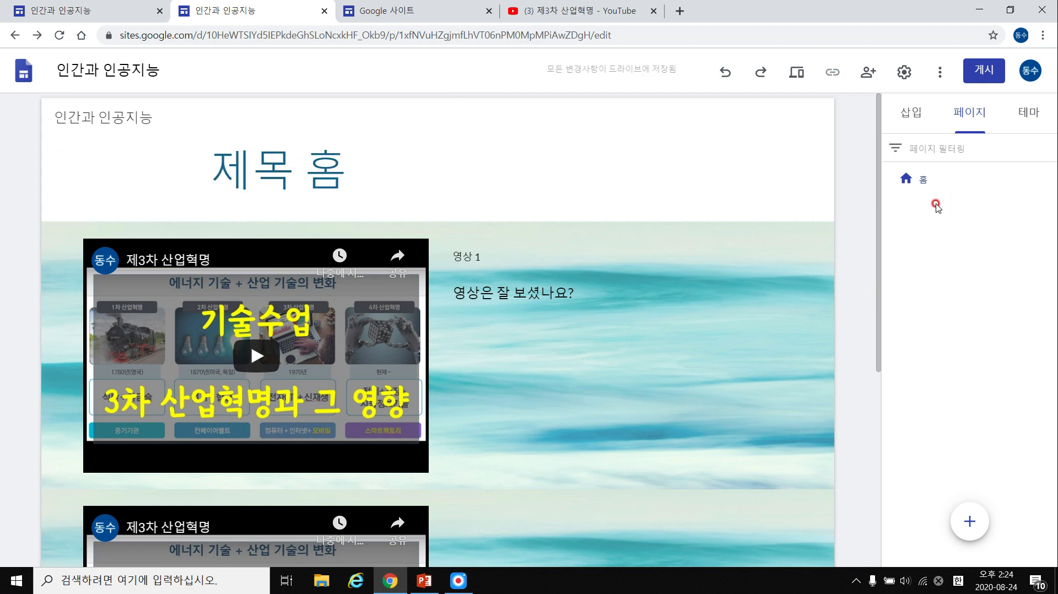
Create two new pages, 추가 페이지 1 and 추가 페이지 2.
click(969, 521)
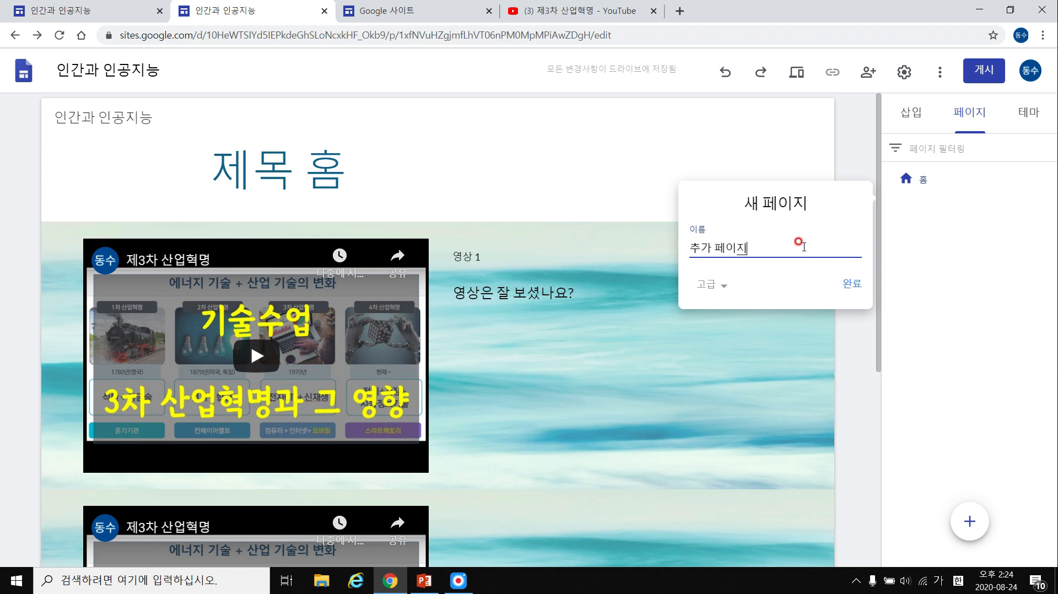
text(추가 페이지 1)
click(851, 283)
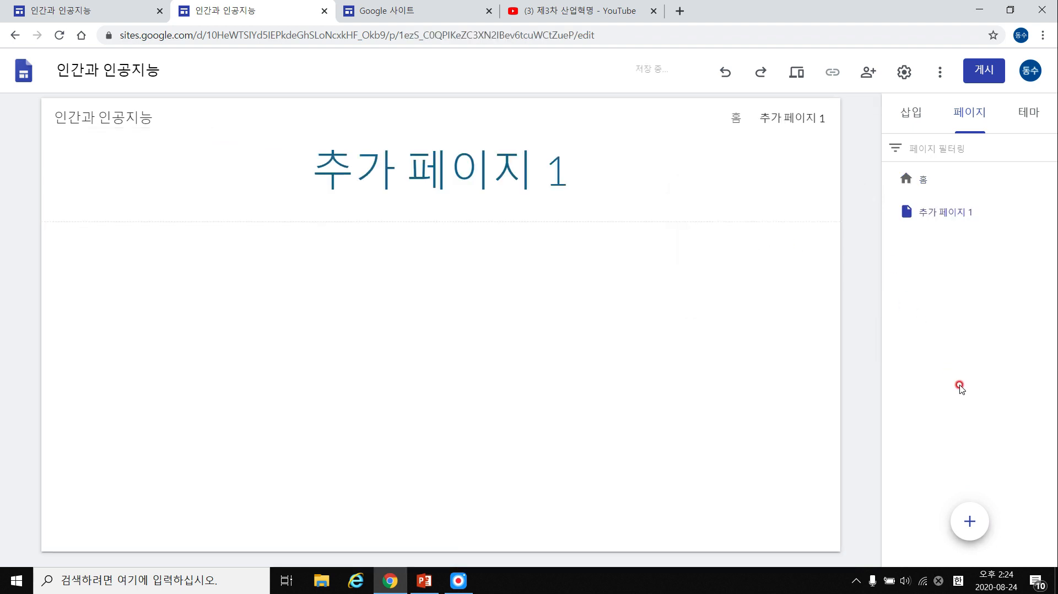
click(971, 518)
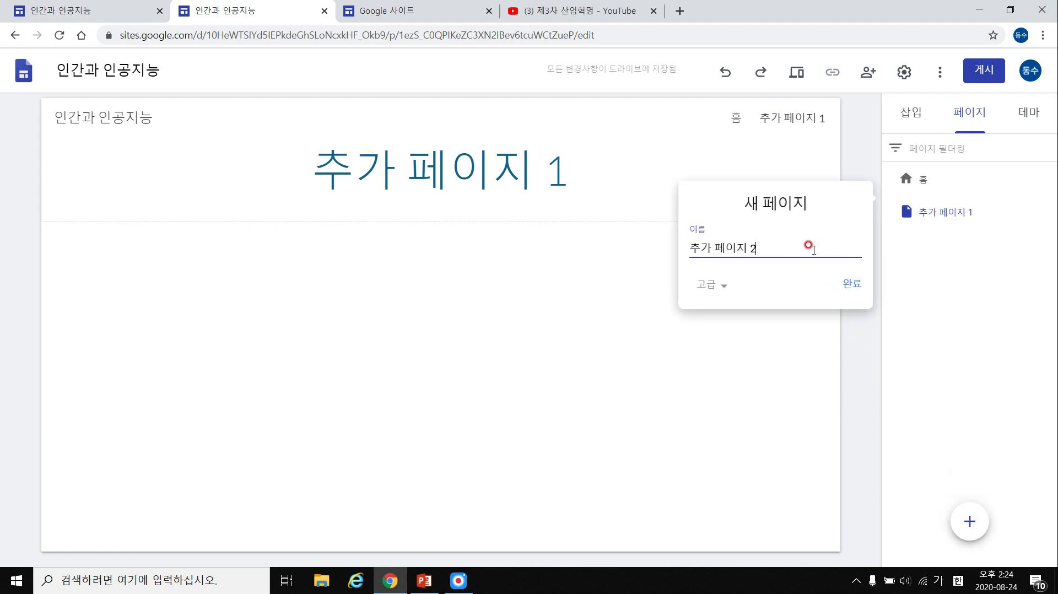
click(851, 284)
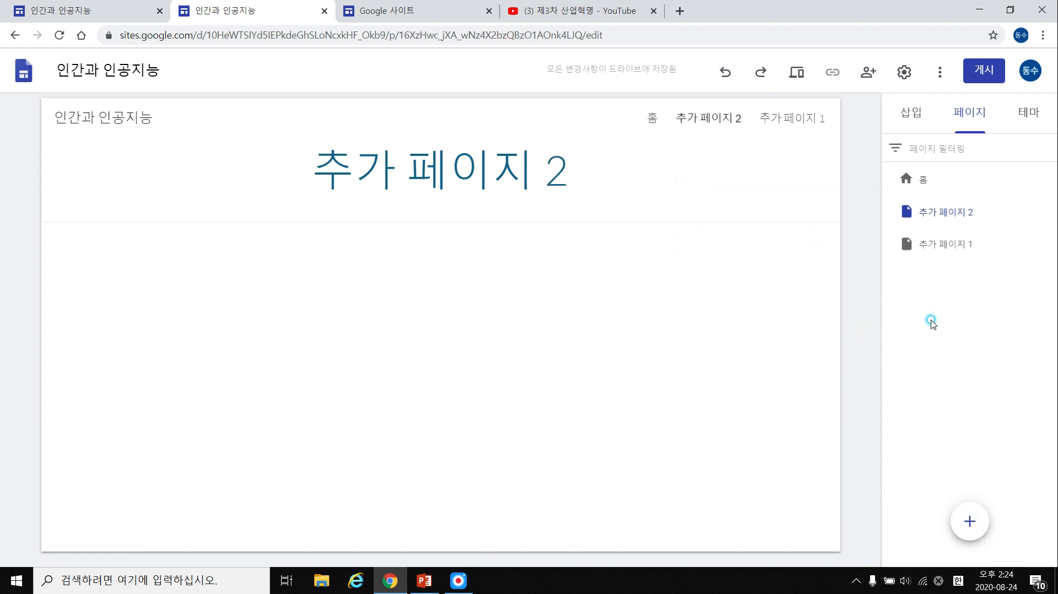
Try a navigation link targeting 추가 페이지 2, then discard it.
mouse_move(971, 524)
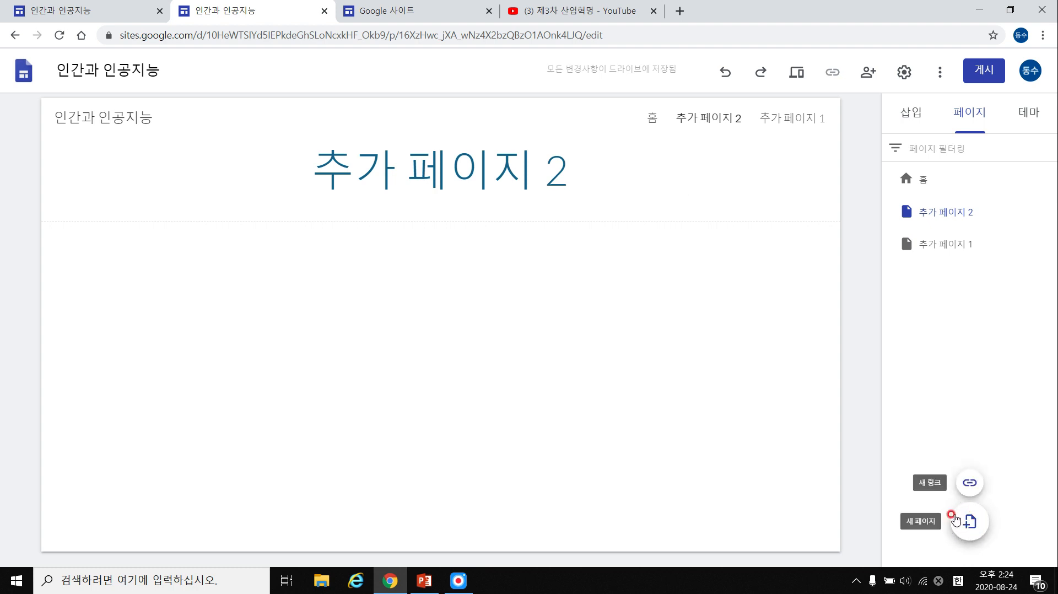
click(969, 483)
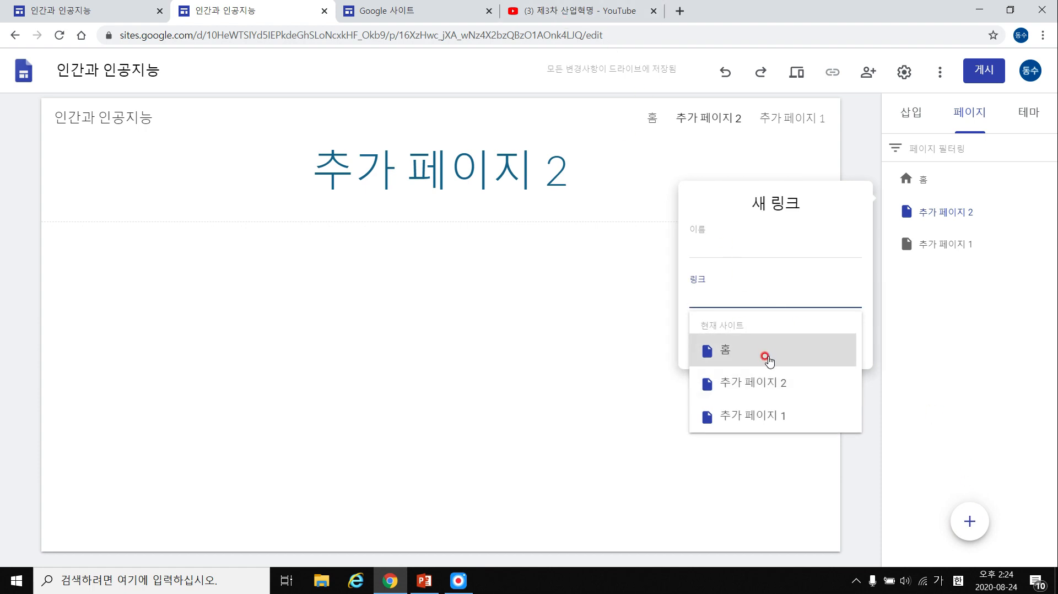
click(739, 276)
click(739, 298)
click(754, 382)
click(964, 510)
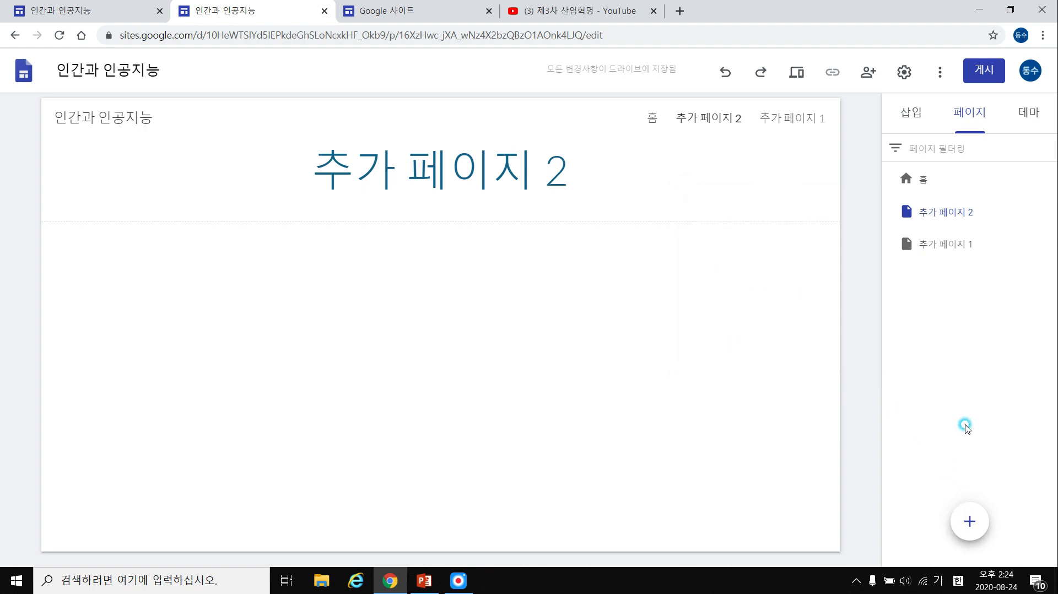
Reopen the new page form and look at its advanced custom path option, then close it.
click(969, 521)
click(799, 257)
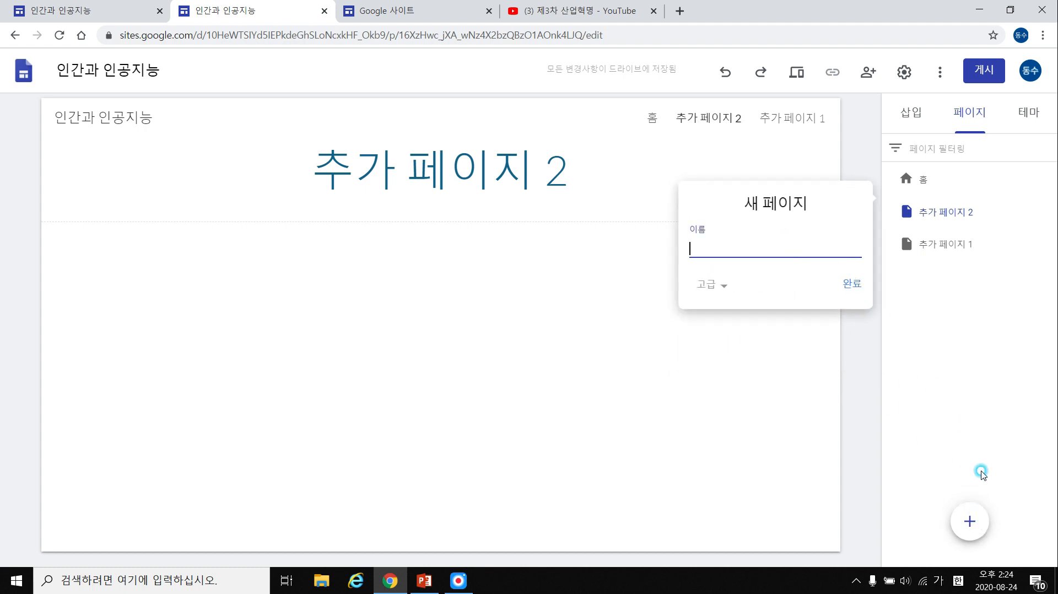
click(970, 521)
click(970, 521)
click(982, 526)
click(982, 527)
click(973, 509)
click(969, 504)
click(723, 285)
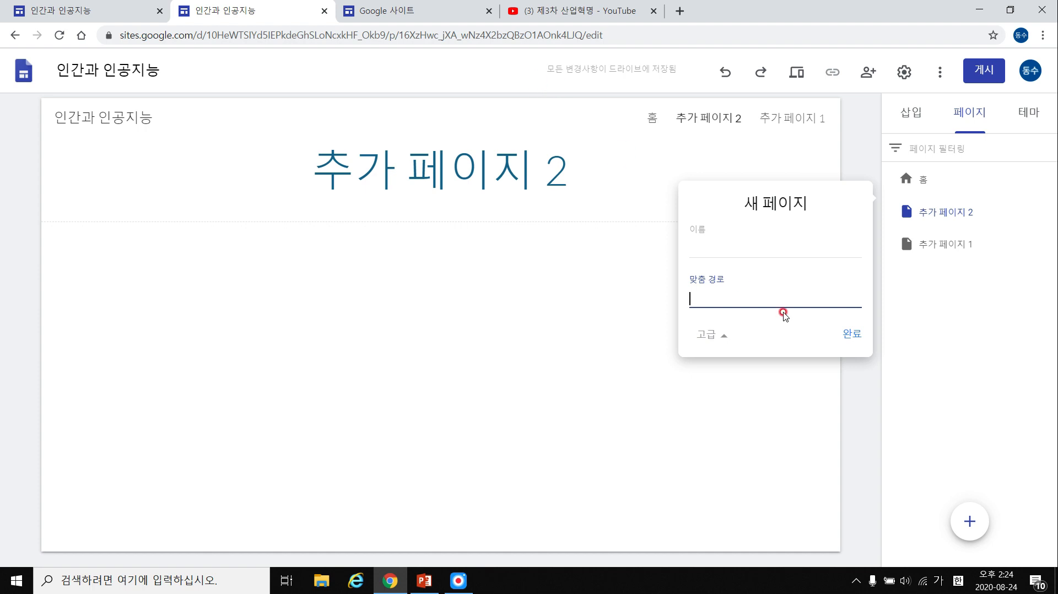
click(715, 335)
Copy the YouTube video's web address and return to the site editor.
click(578, 11)
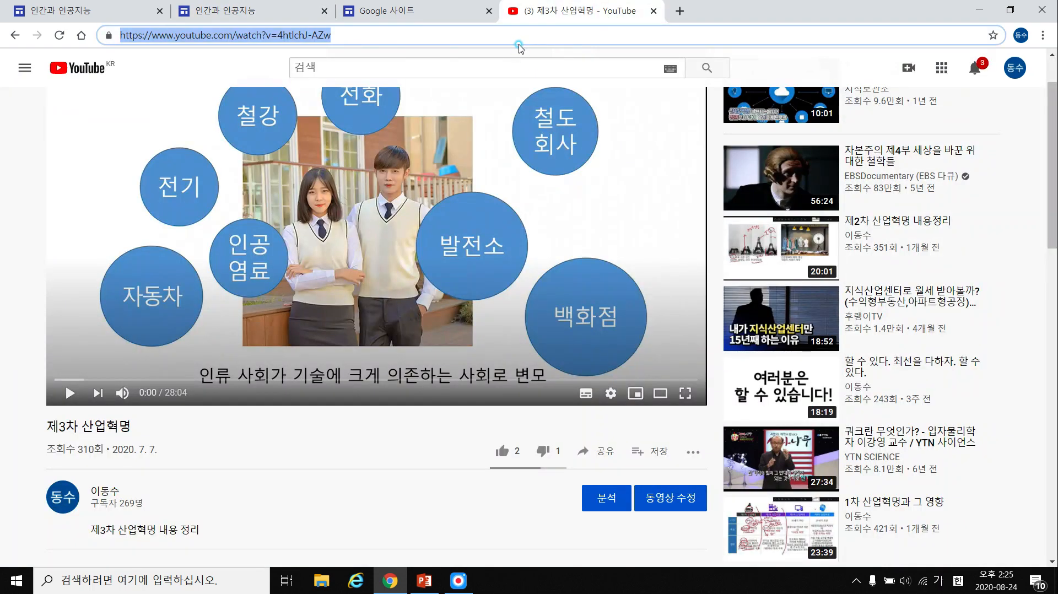
click(521, 38)
click(386, 11)
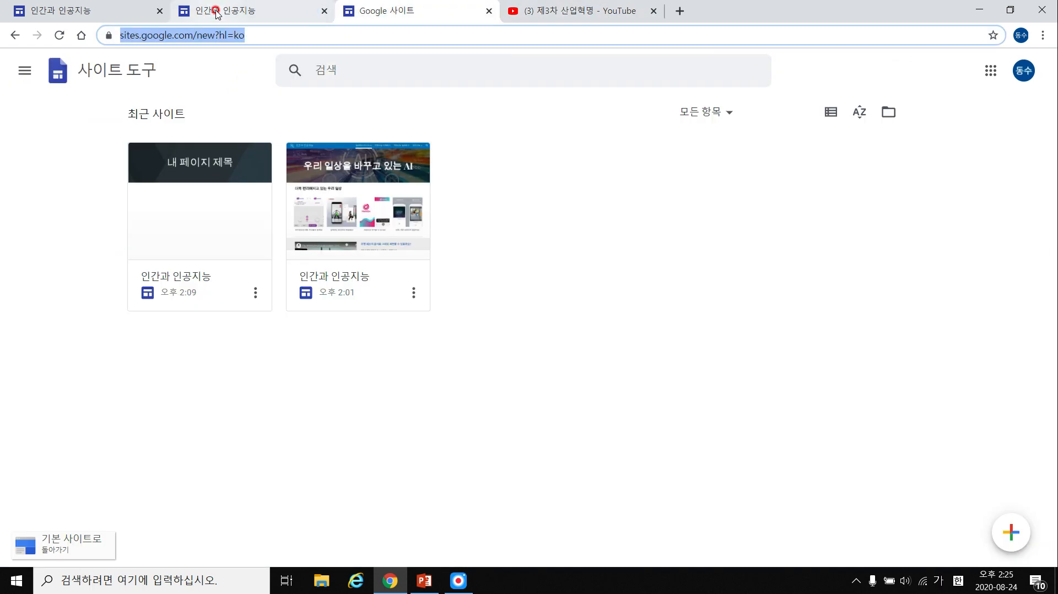
click(99, 13)
key(ctrl+Tab)
key(ctrl+Tab)
key(ctrl+Tab)
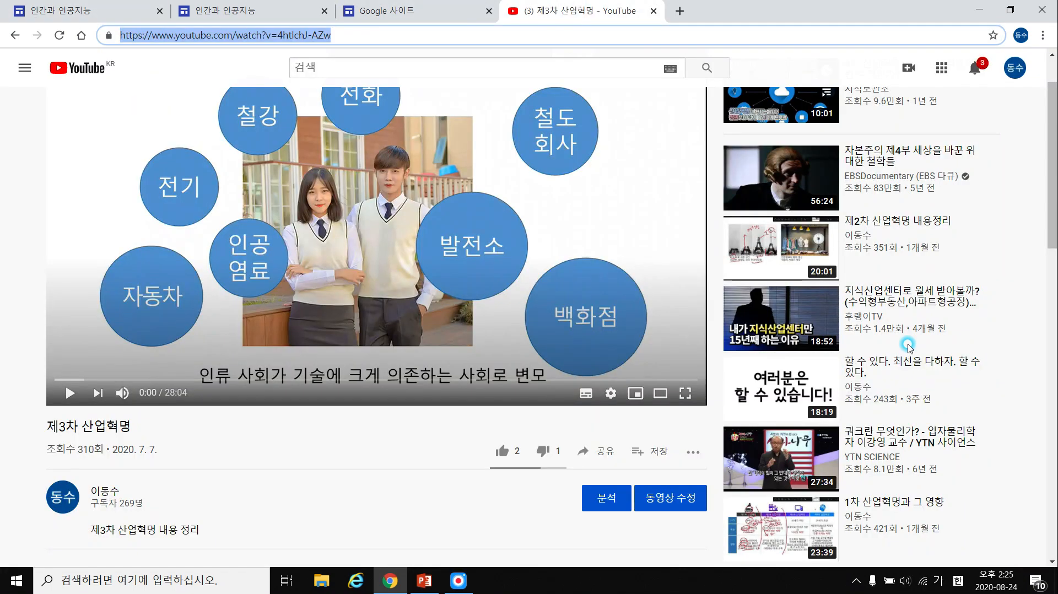
click(246, 14)
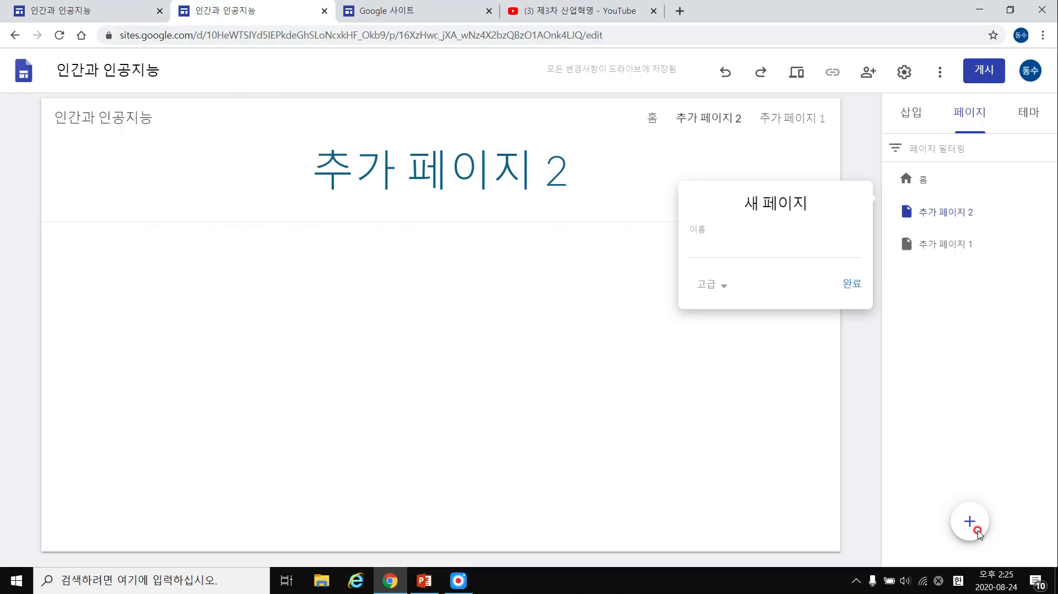
Add a navigation link named 유튜브 수업 pointing to the pasted YouTube address.
click(973, 484)
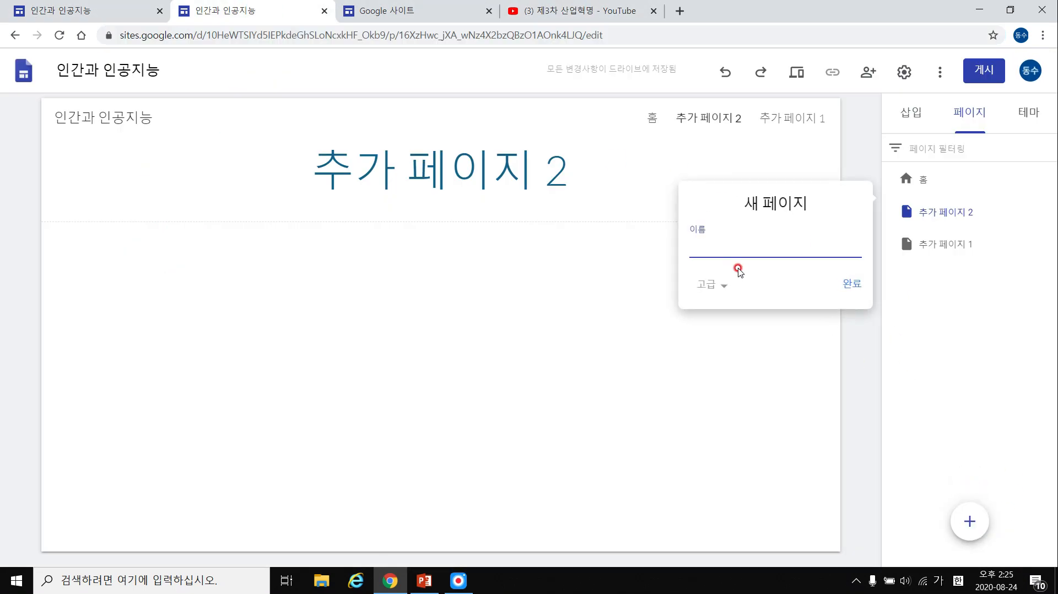
click(969, 520)
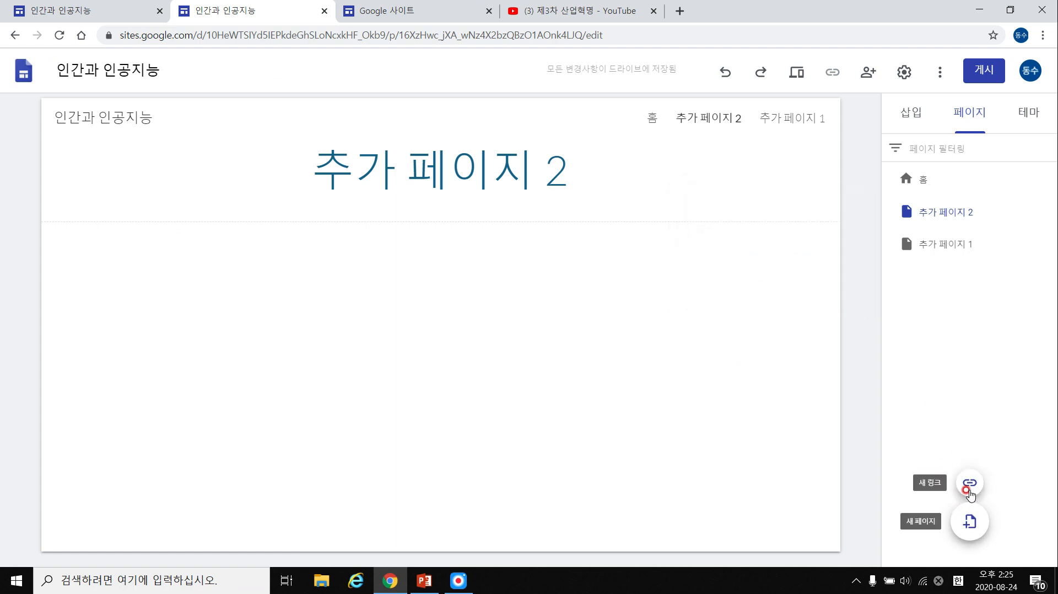
click(968, 484)
key(ctrl+v)
click(755, 244)
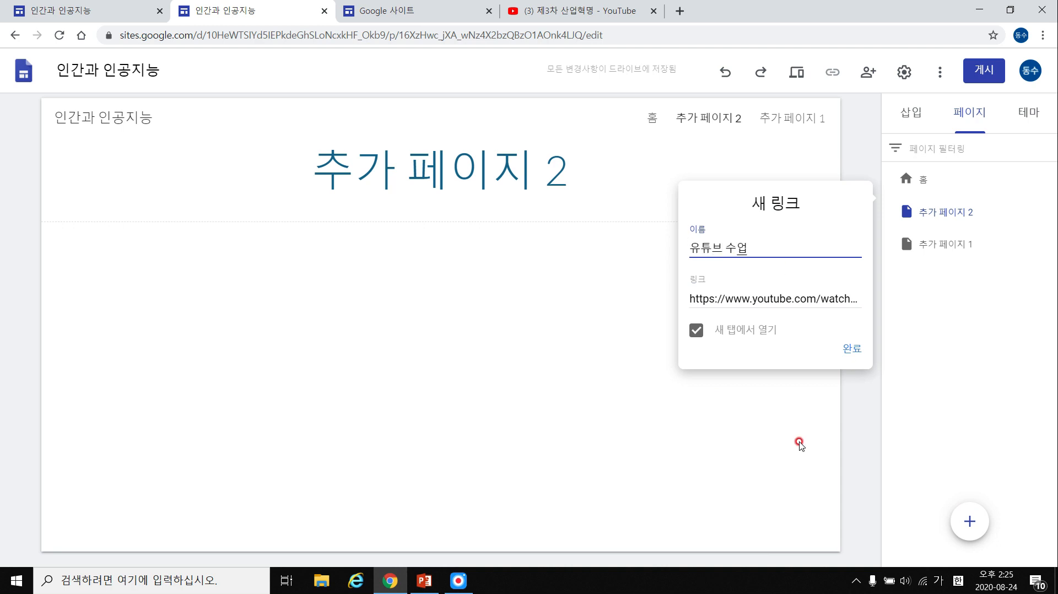
click(853, 351)
click(947, 214)
click(796, 72)
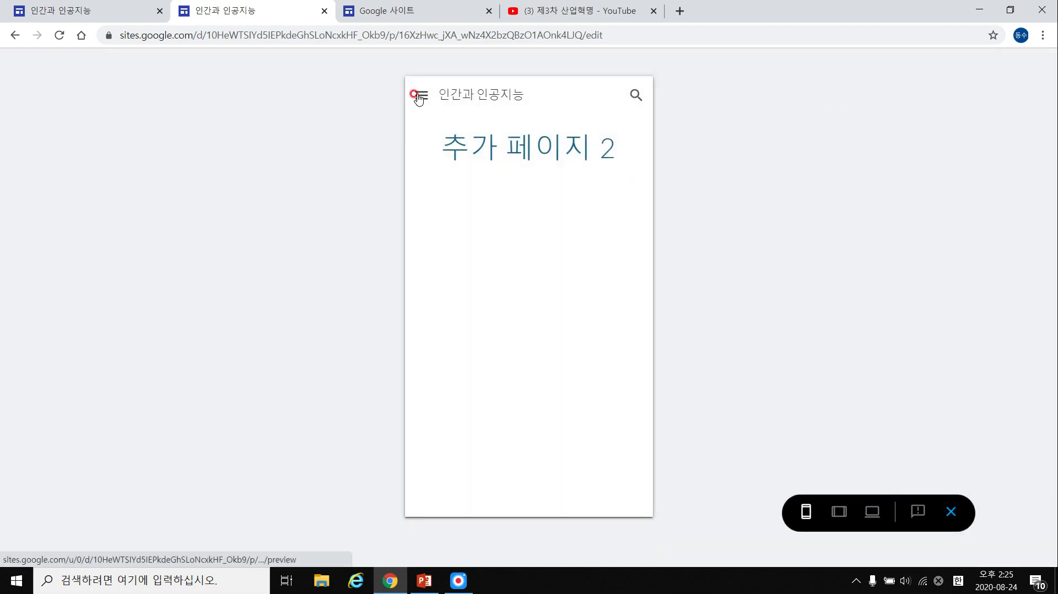
In the phone preview, test the 유튜브 수업 link and visit 추가 페이지 1, 추가 페이지 2 and home.
click(419, 95)
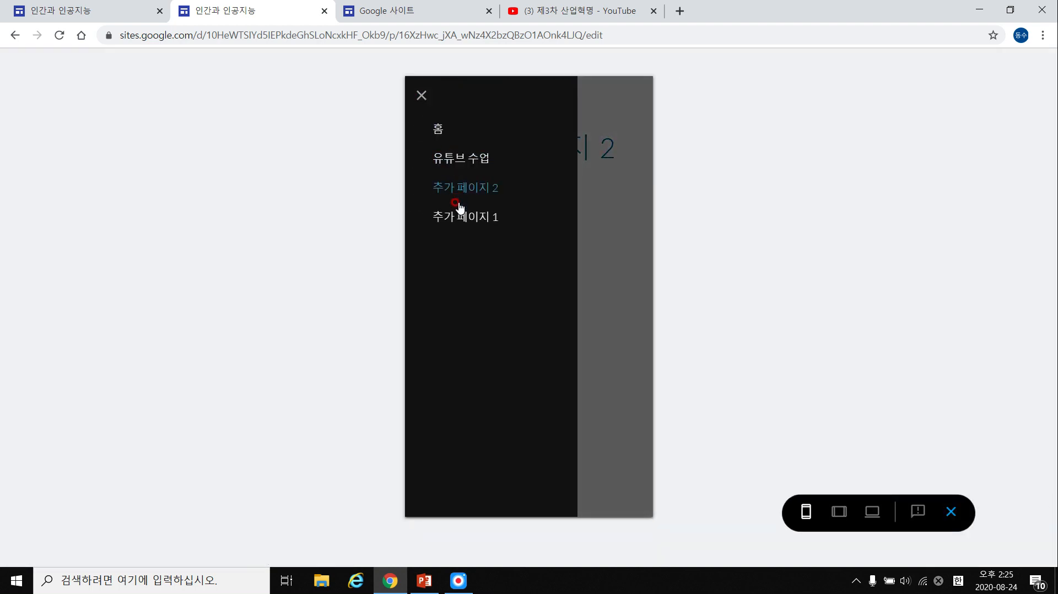
click(462, 160)
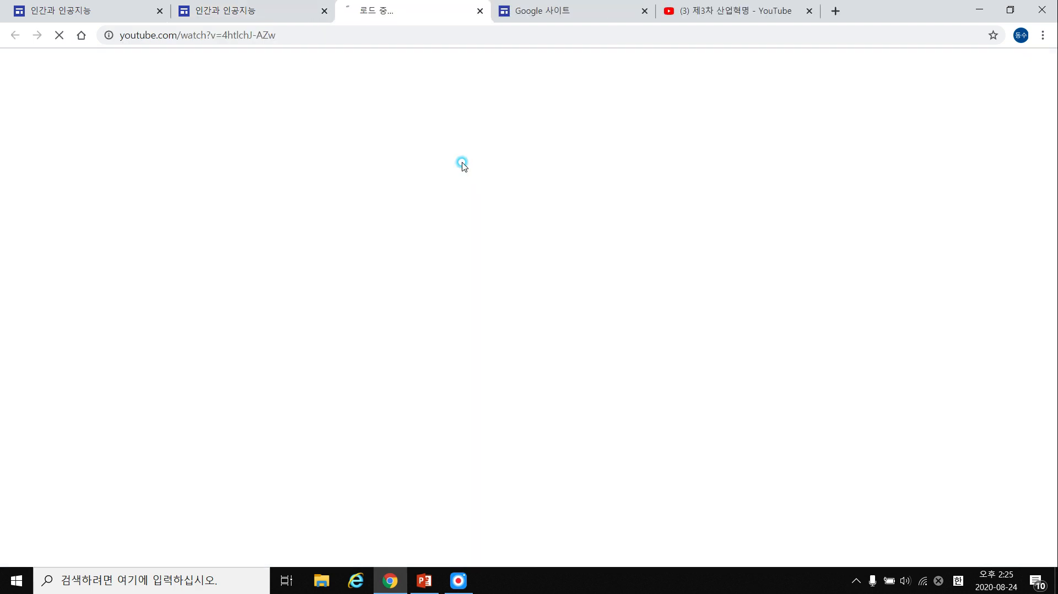
click(489, 11)
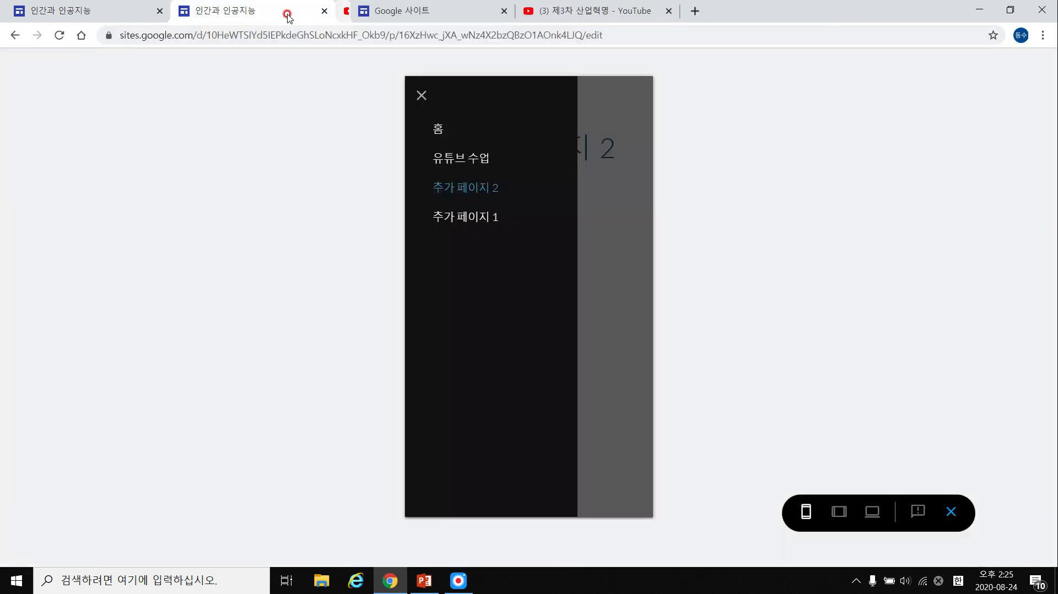
click(461, 212)
click(422, 99)
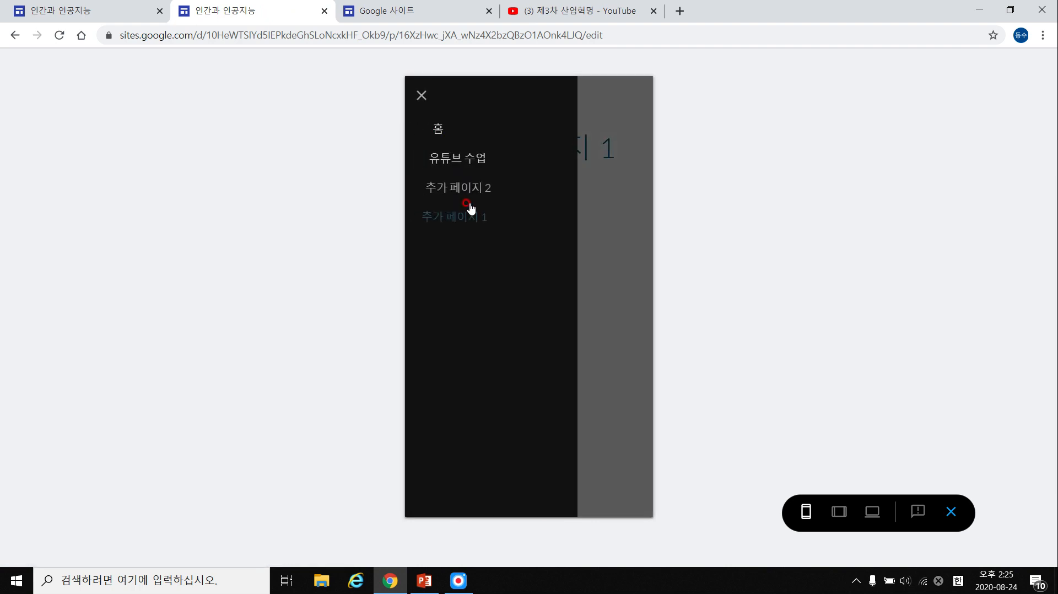
click(469, 184)
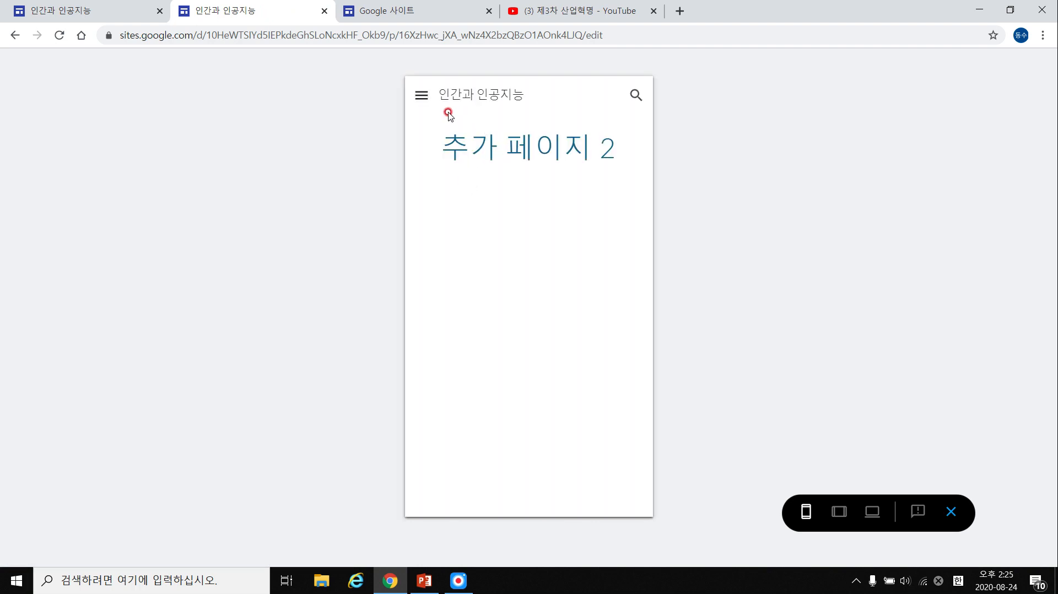
click(422, 96)
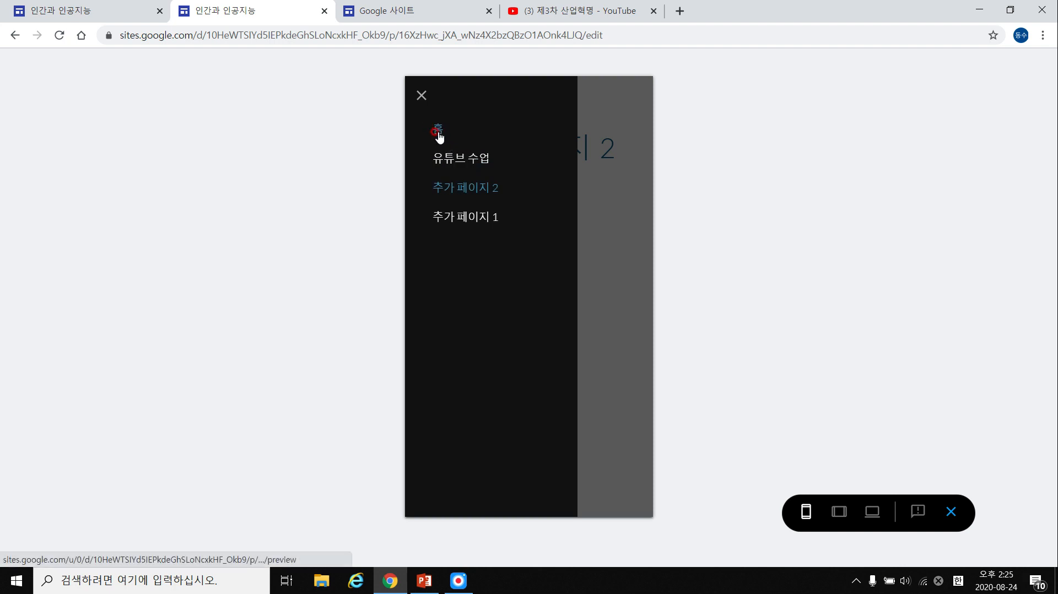
click(438, 131)
click(421, 96)
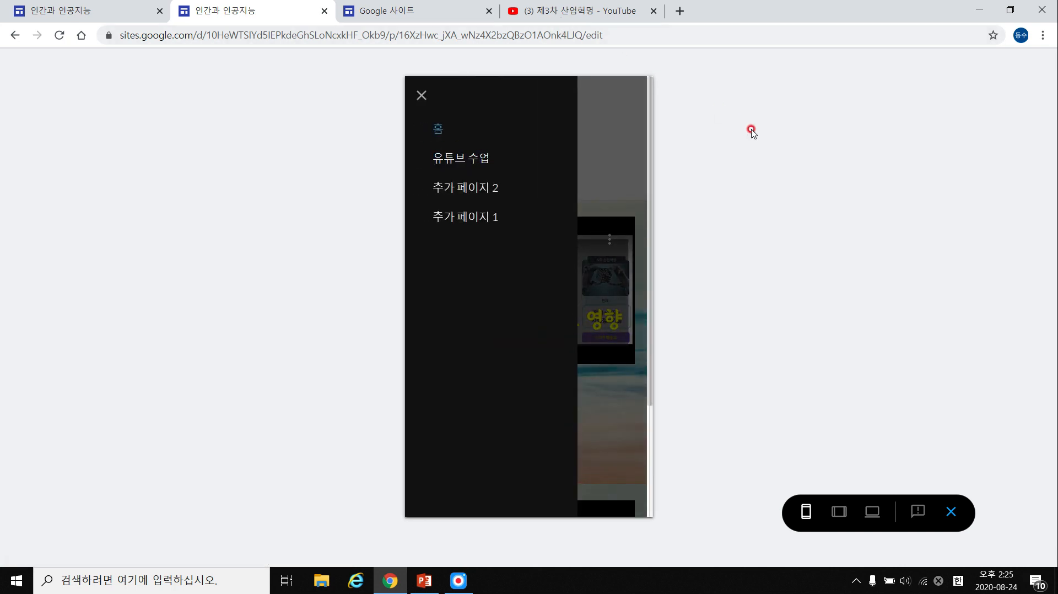
click(620, 153)
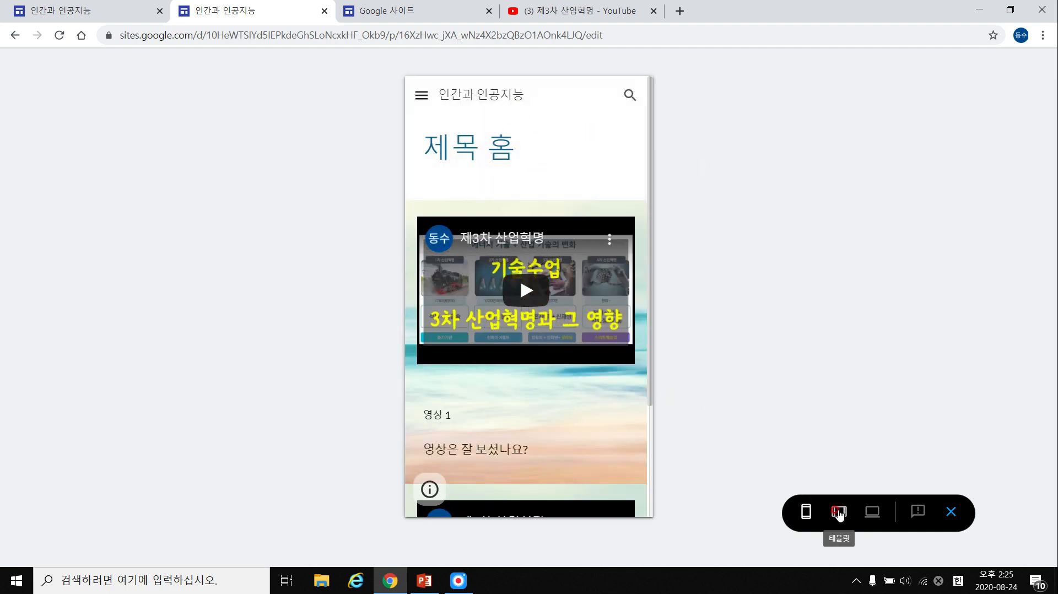
Check tablet and desktop preview widths, retest the 유튜브 수업 link, and exit the preview.
click(839, 511)
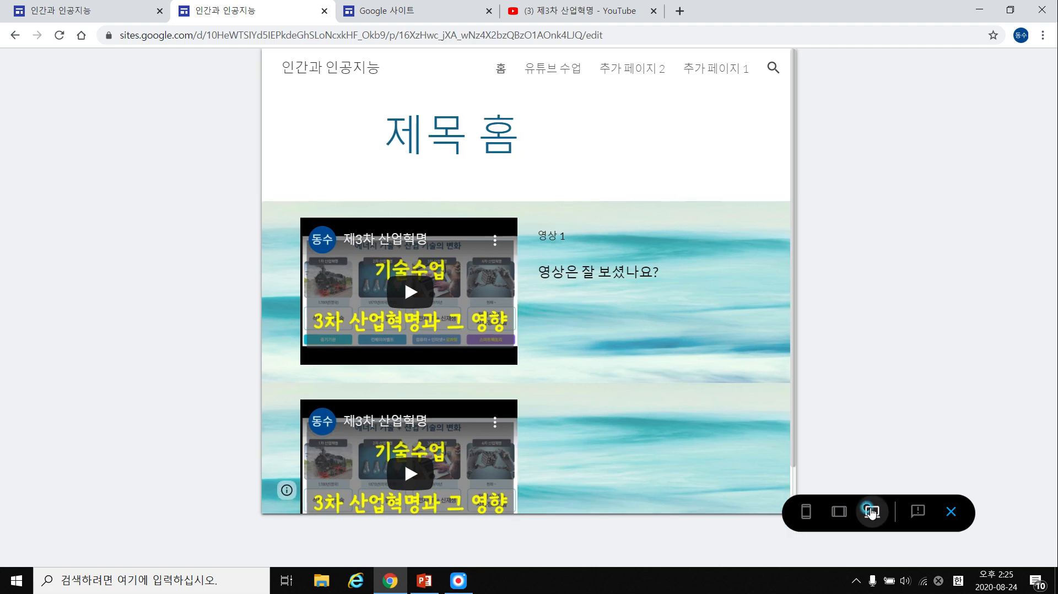
click(872, 511)
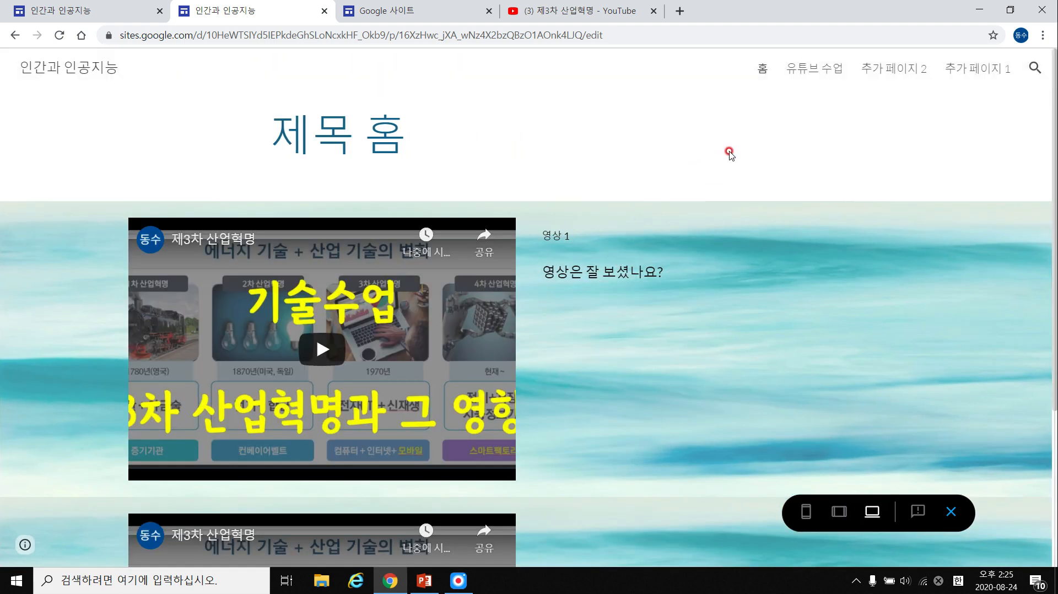
click(820, 77)
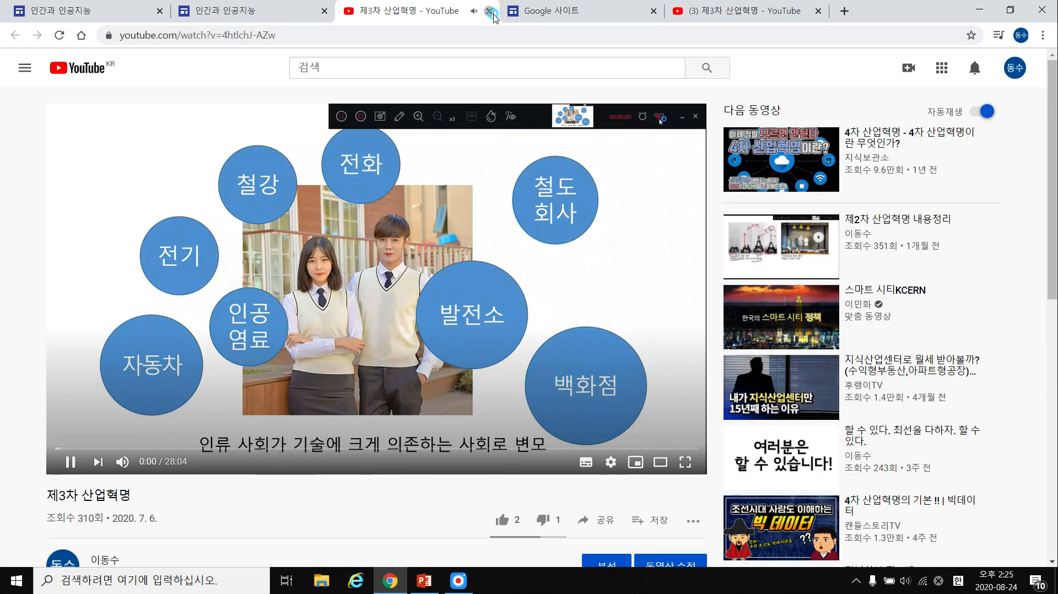
click(489, 10)
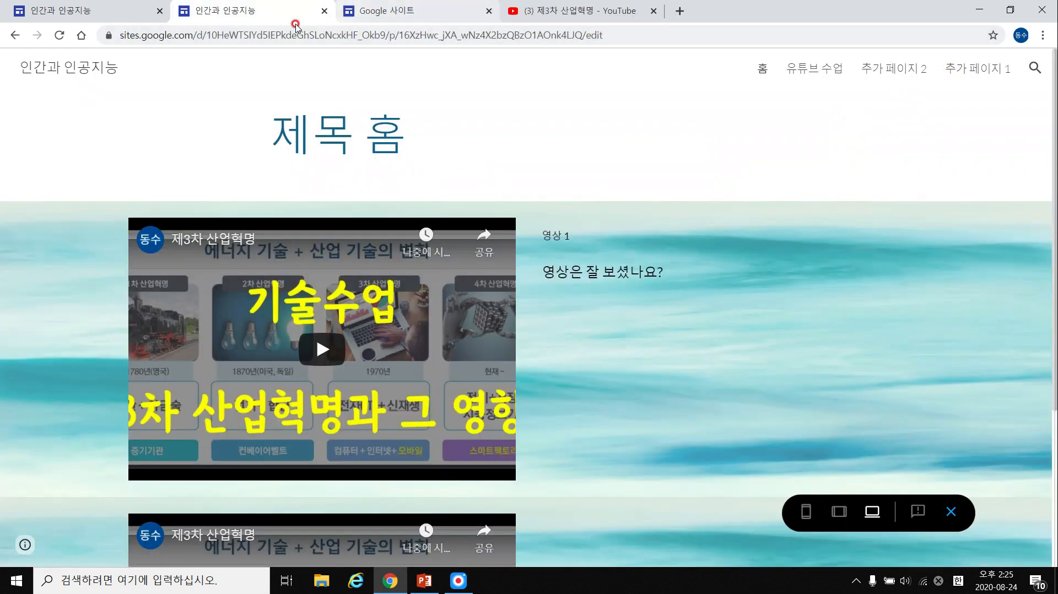
click(951, 512)
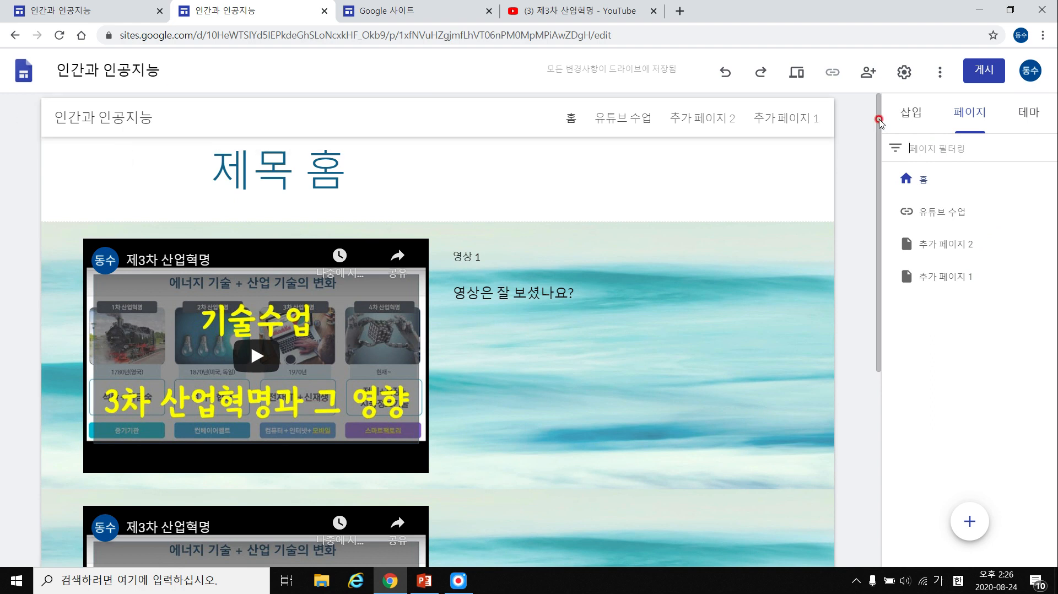
Return to the site being edited and open its settings, browsing the sections back to navigation.
click(89, 14)
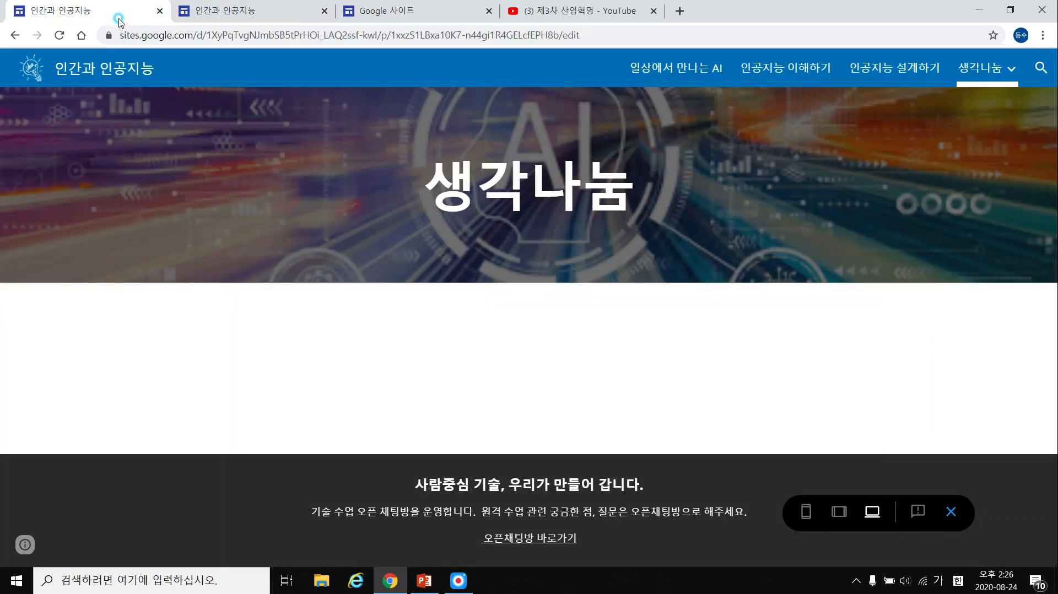
click(417, 16)
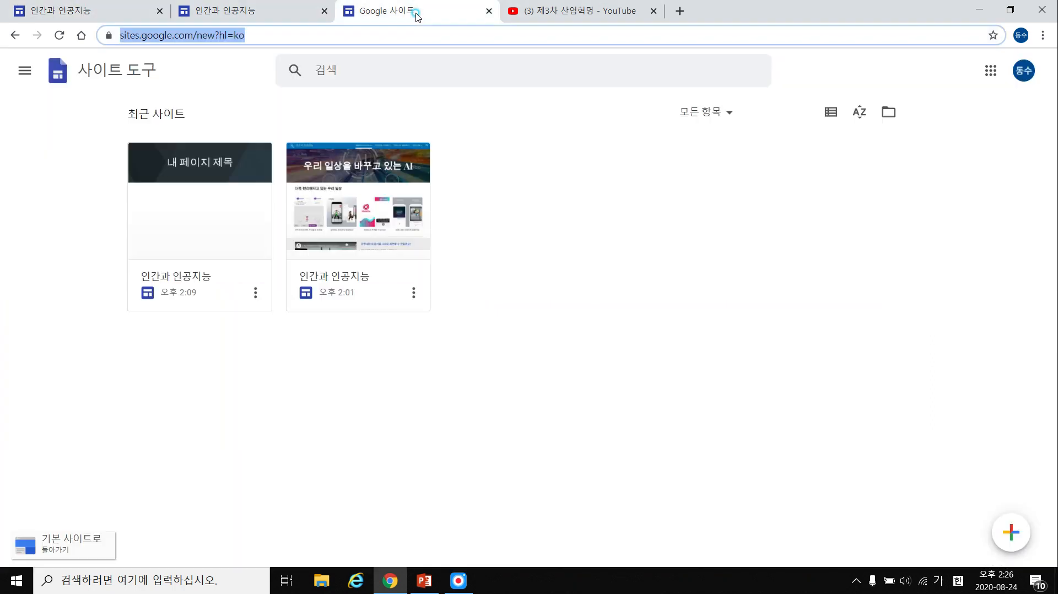
click(281, 13)
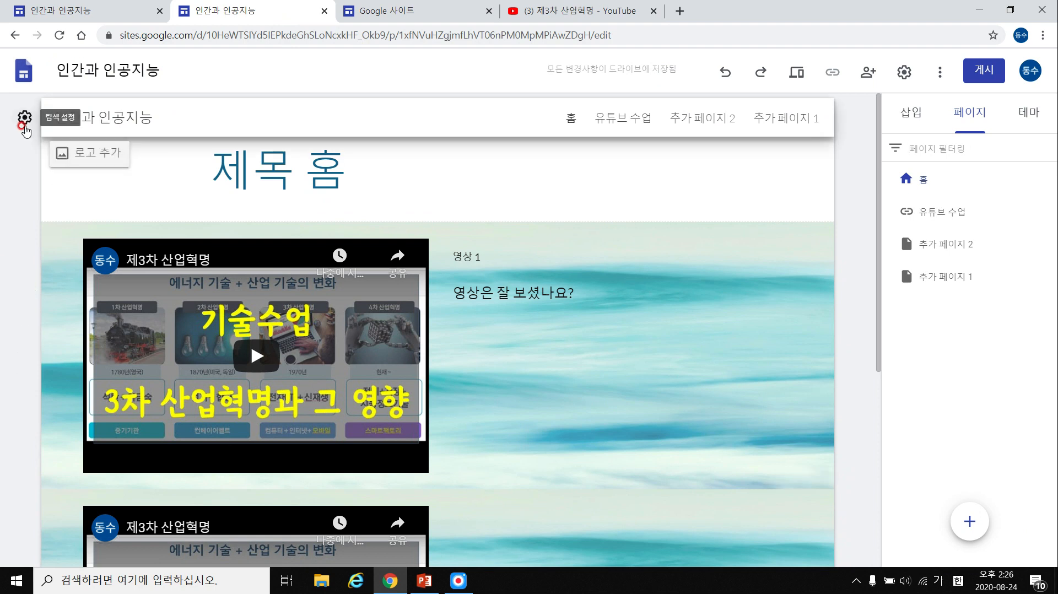
click(25, 118)
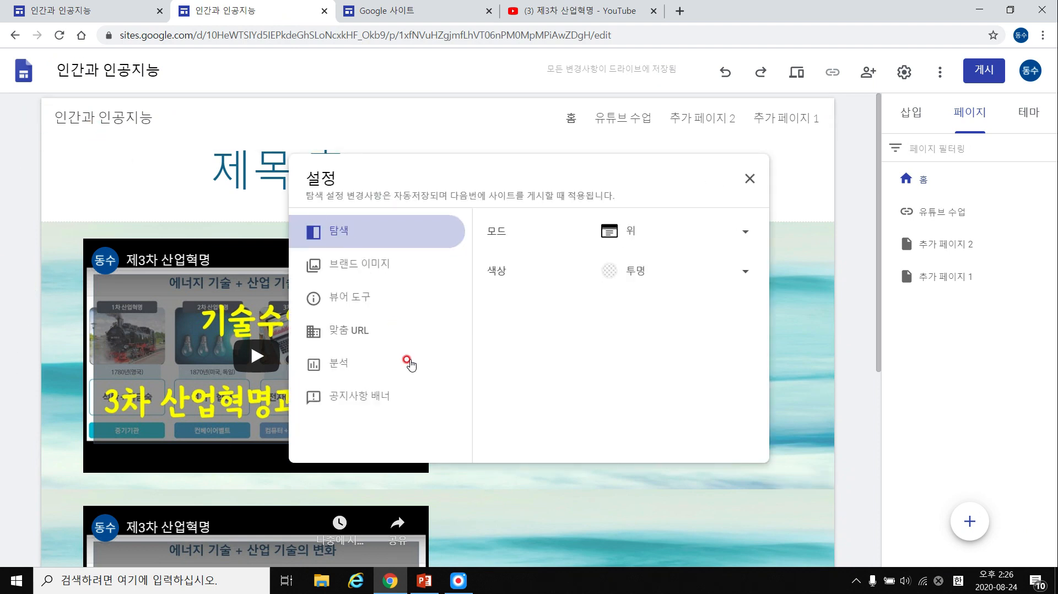
click(382, 363)
click(384, 331)
click(384, 298)
click(388, 265)
click(394, 242)
Set the navigation mode to 측면 (side) and check the slide-out page drawer.
click(637, 235)
click(644, 263)
click(671, 240)
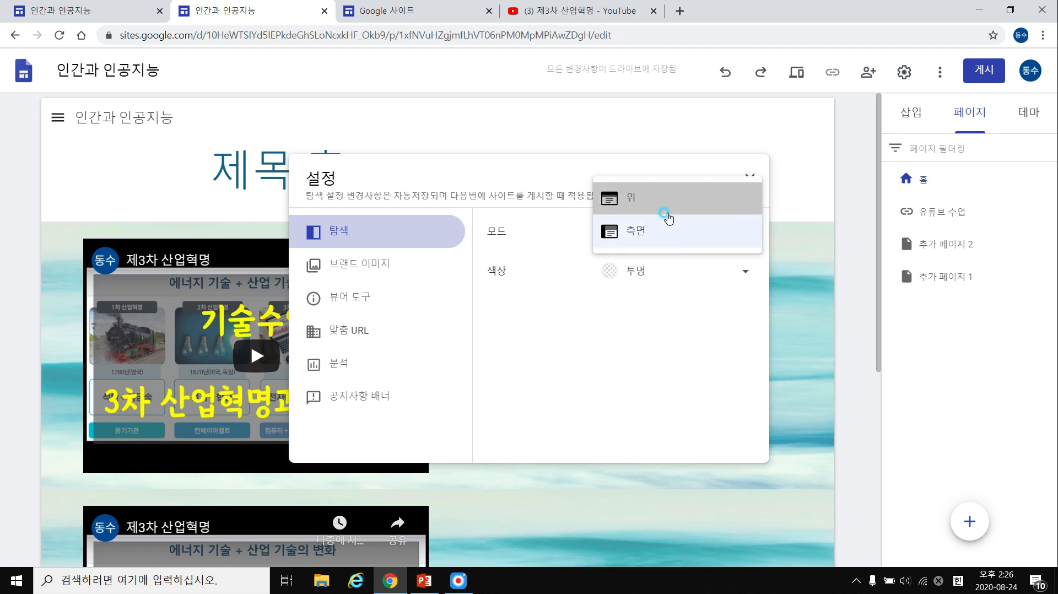
click(668, 216)
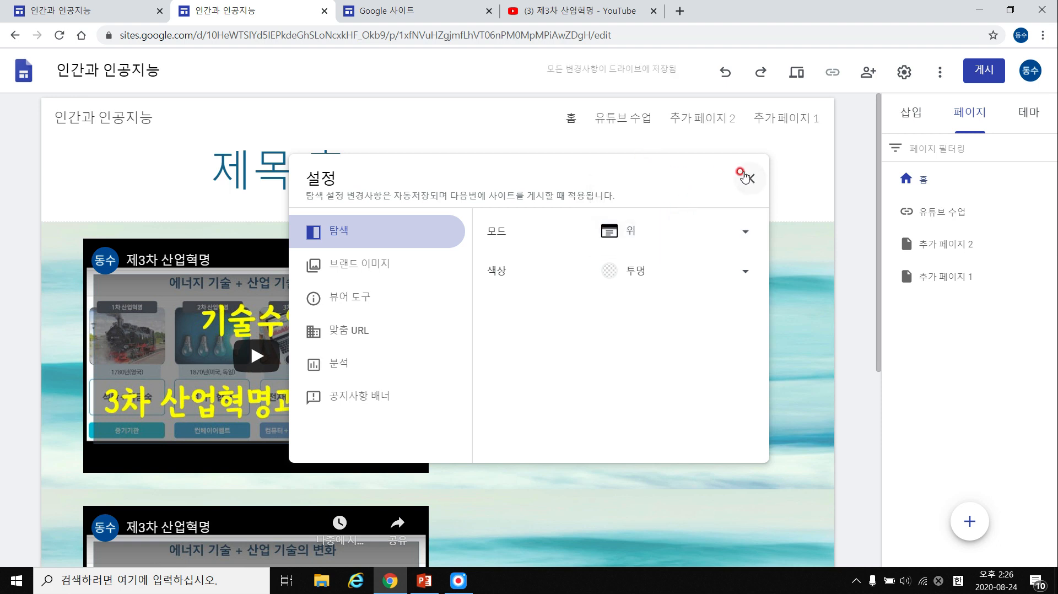
click(685, 241)
click(678, 238)
click(639, 232)
click(651, 265)
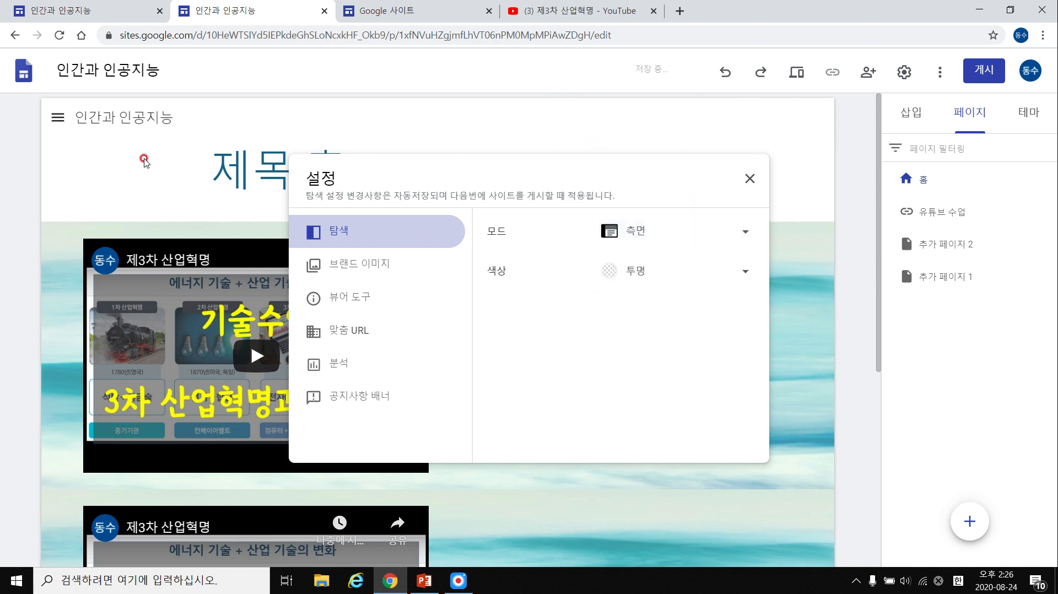
click(53, 118)
click(55, 118)
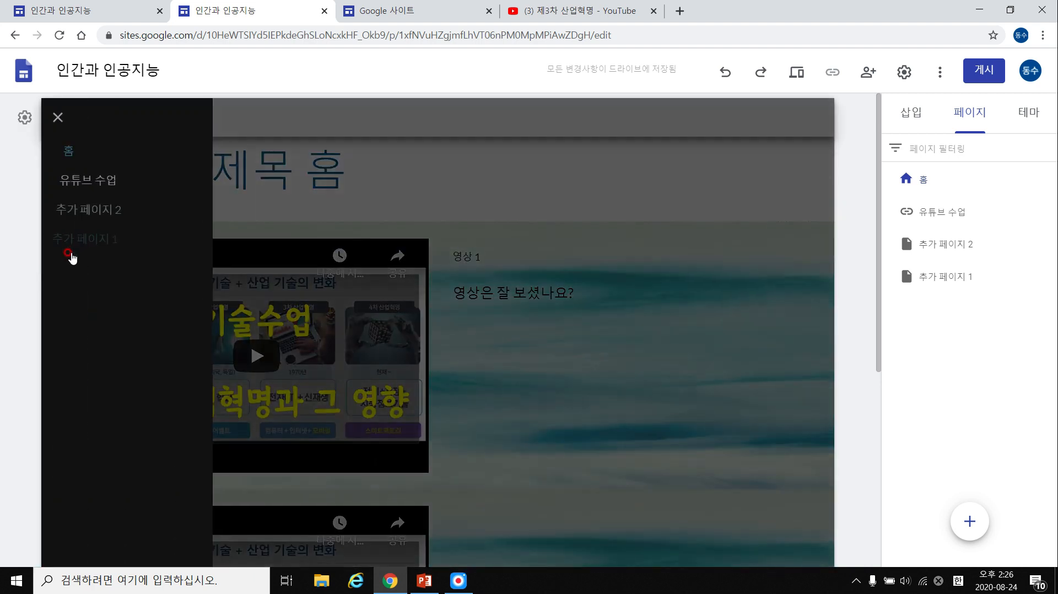
click(58, 117)
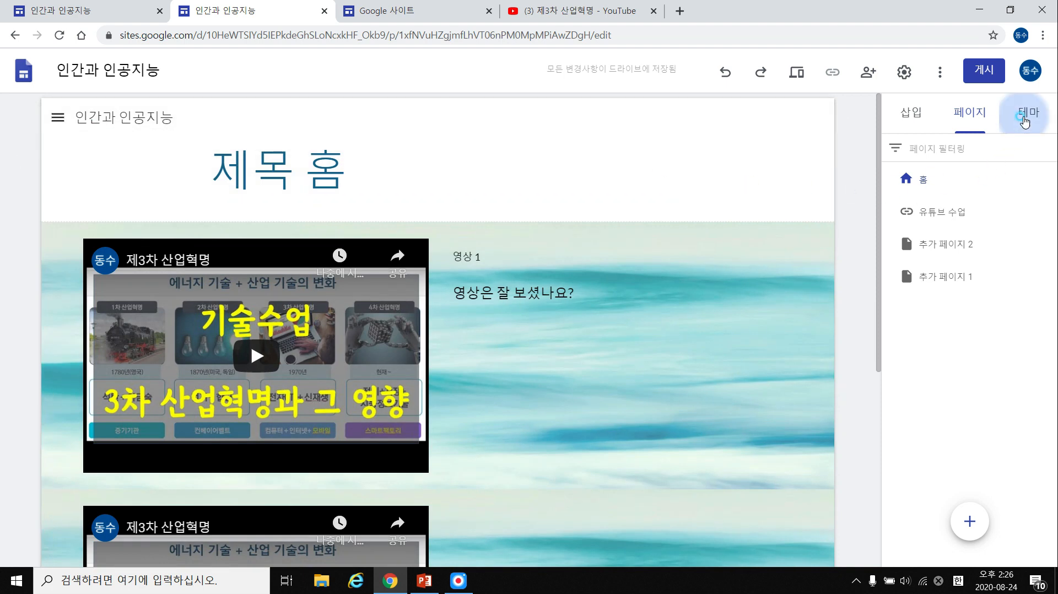
Preview the current theme in pink and then teal colours.
click(1024, 119)
click(927, 223)
click(954, 224)
scroll(1007, 232, down, 1)
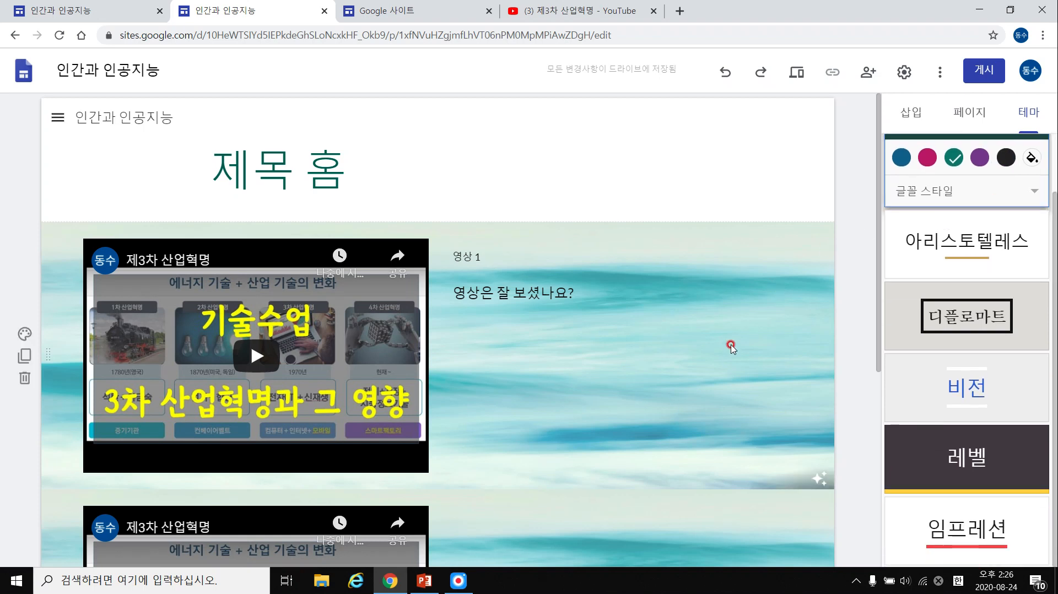
click(520, 259)
click(645, 359)
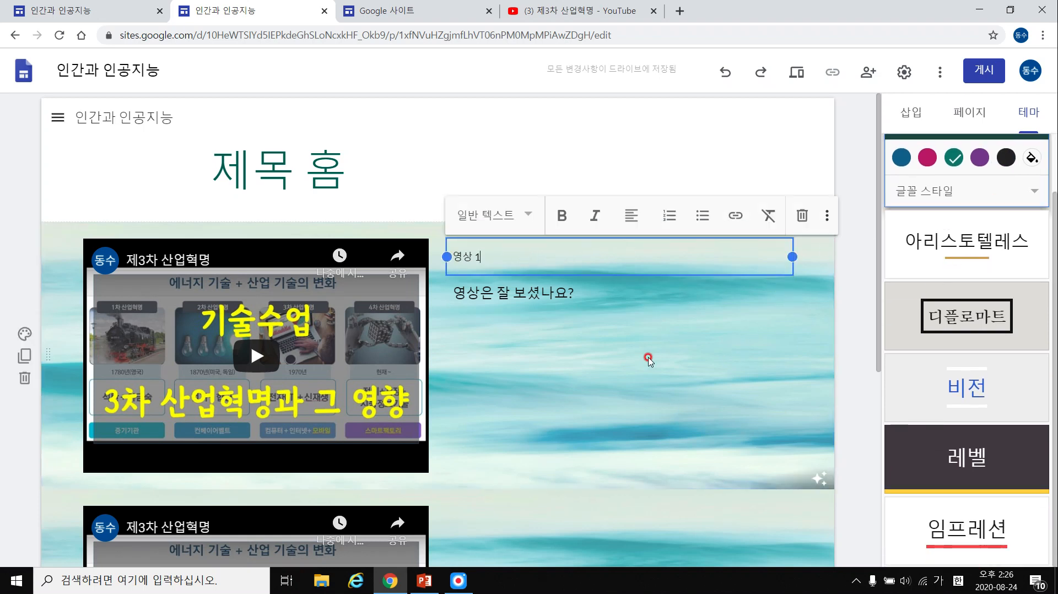
Apply the 비전 (Vision) theme after trying 디플로마트, 아리스토텔레스 and 단순.
click(967, 280)
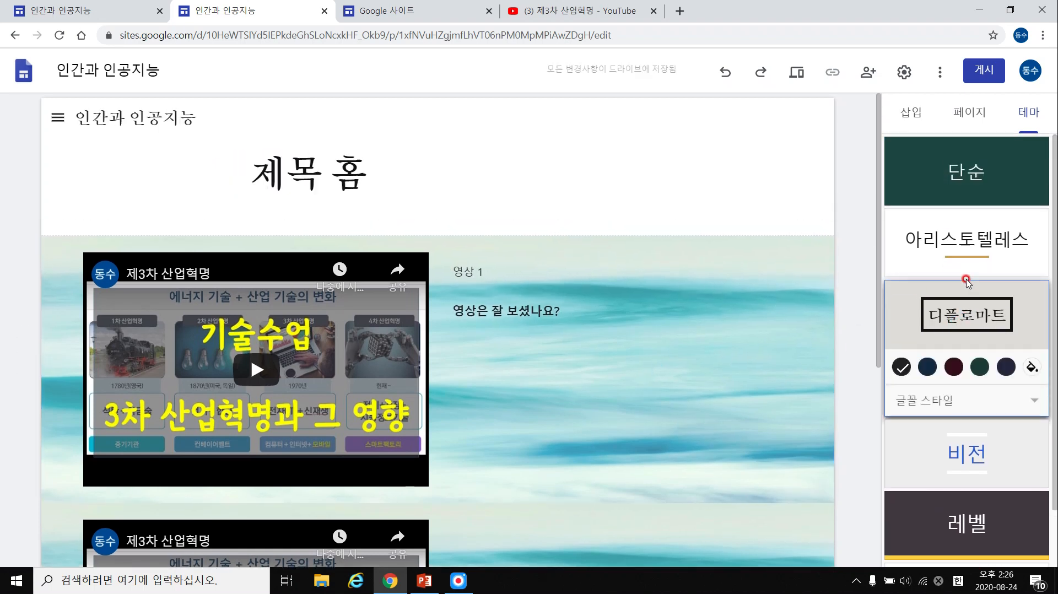
click(968, 238)
click(986, 392)
scroll(672, 368, down, 6)
scroll(672, 368, up, 6)
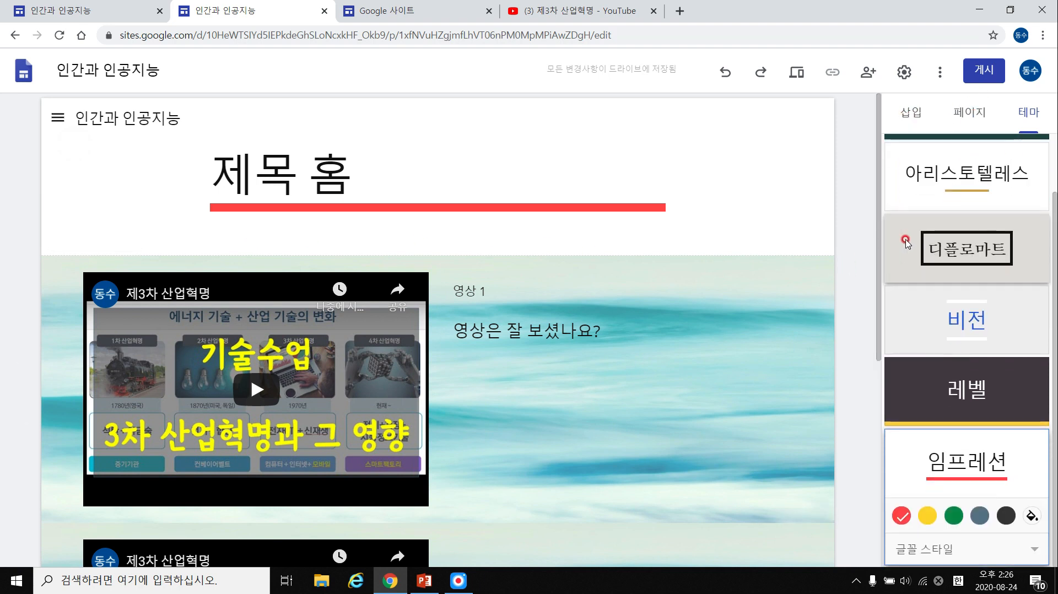
click(938, 203)
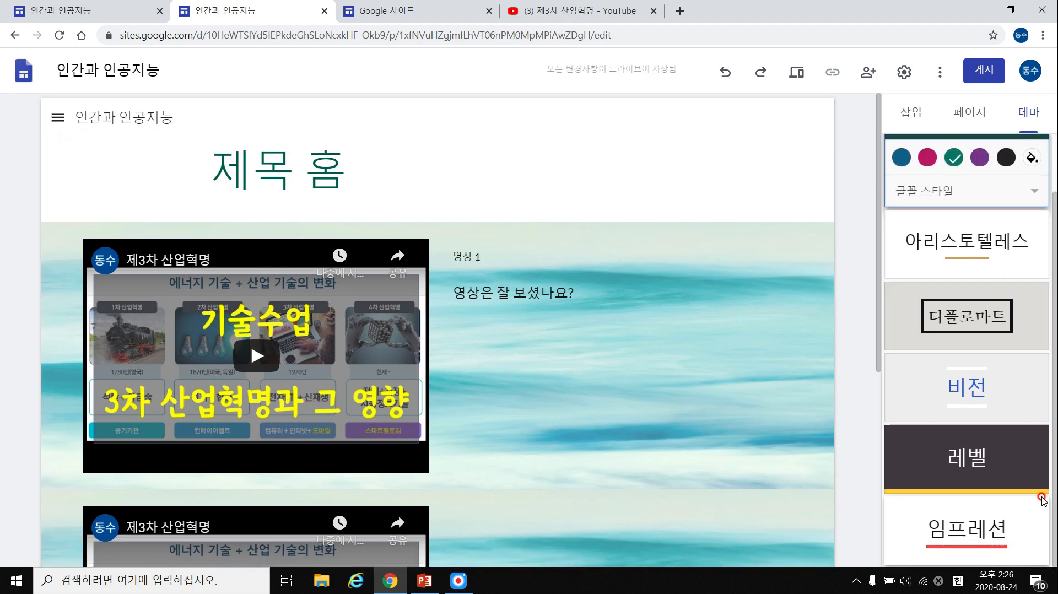
click(975, 389)
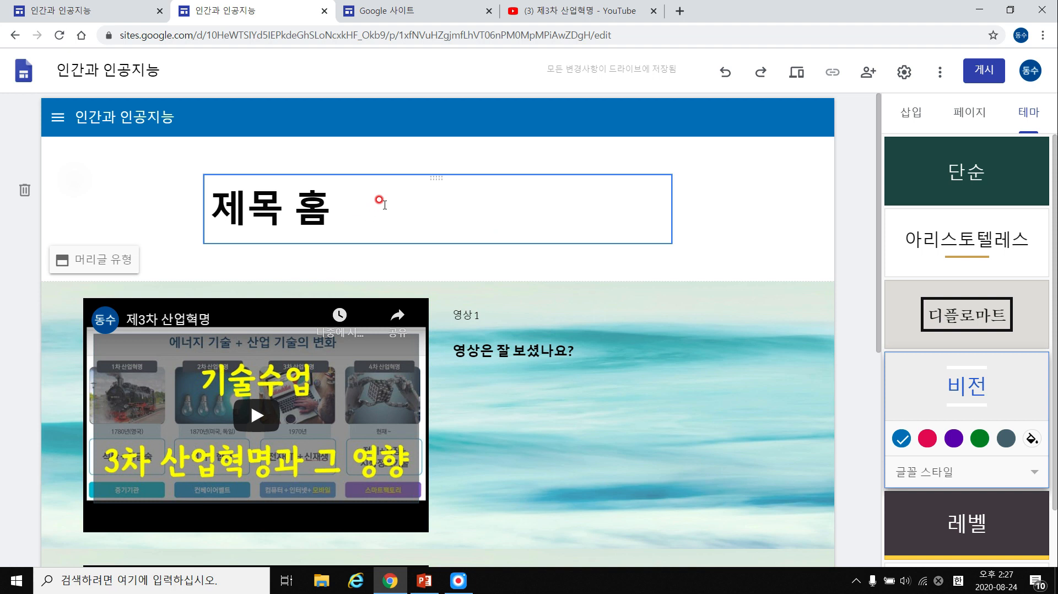
Open the site's sharing settings and close them again without changes.
click(869, 76)
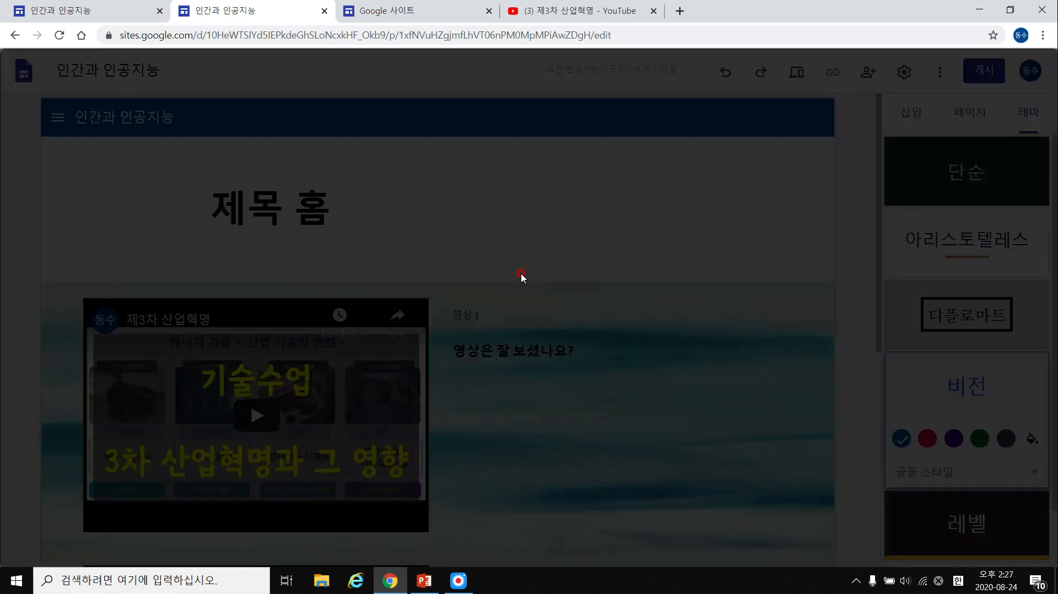
triple_click(508, 211)
click(580, 190)
click(705, 160)
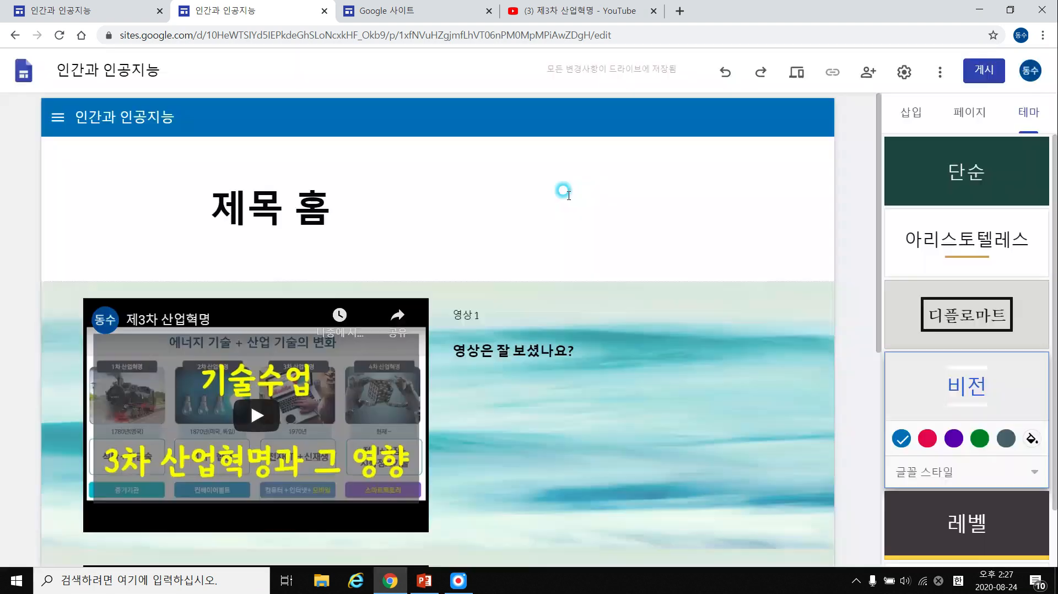
click(865, 77)
click(492, 249)
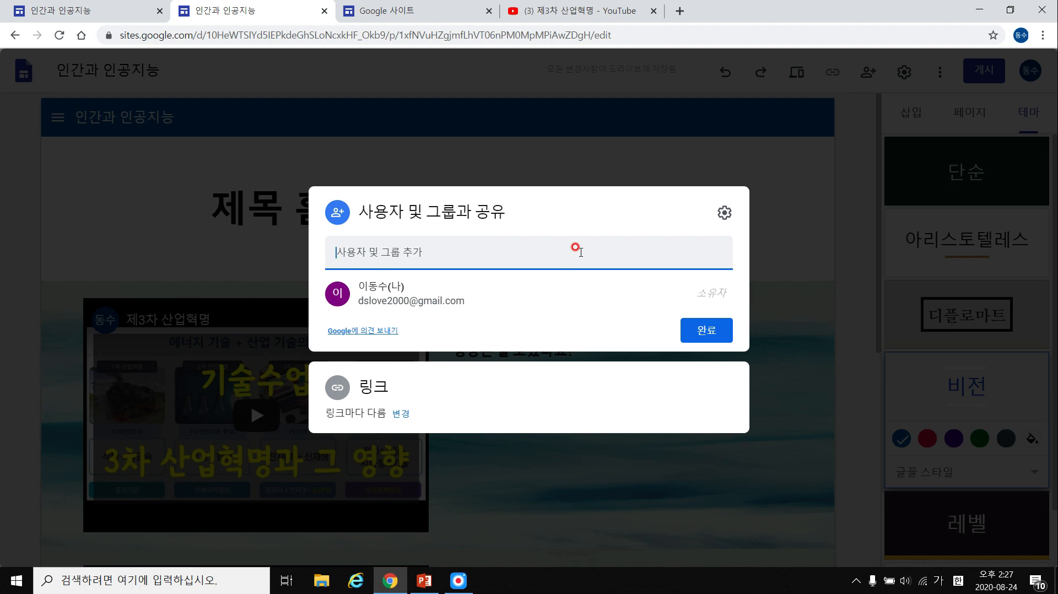
text(ㅇ니)
key(BackSpace)
key(BackSpace)
key(BackSpace)
key(Hangul)
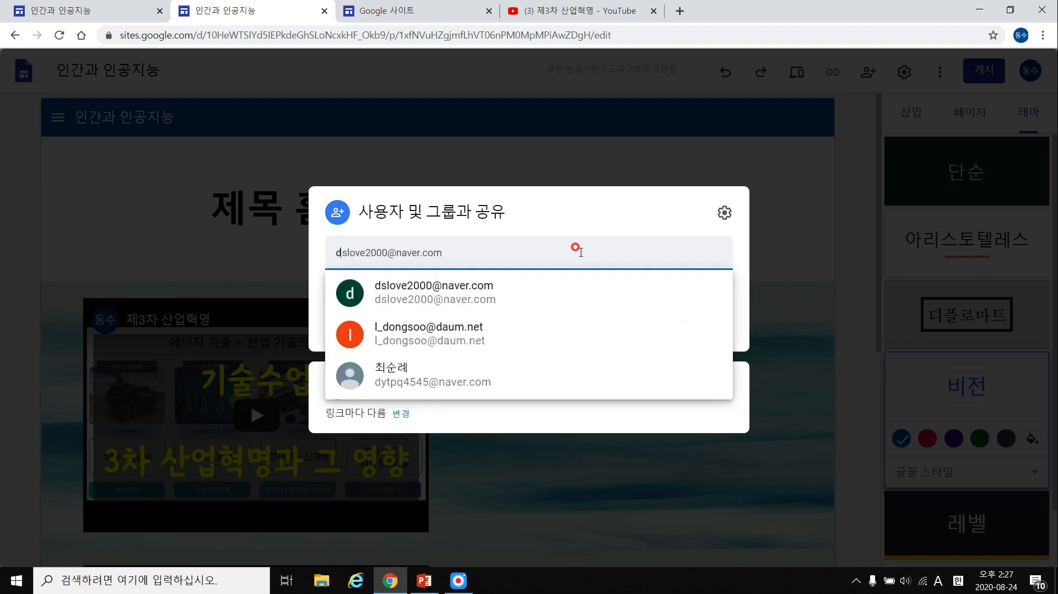
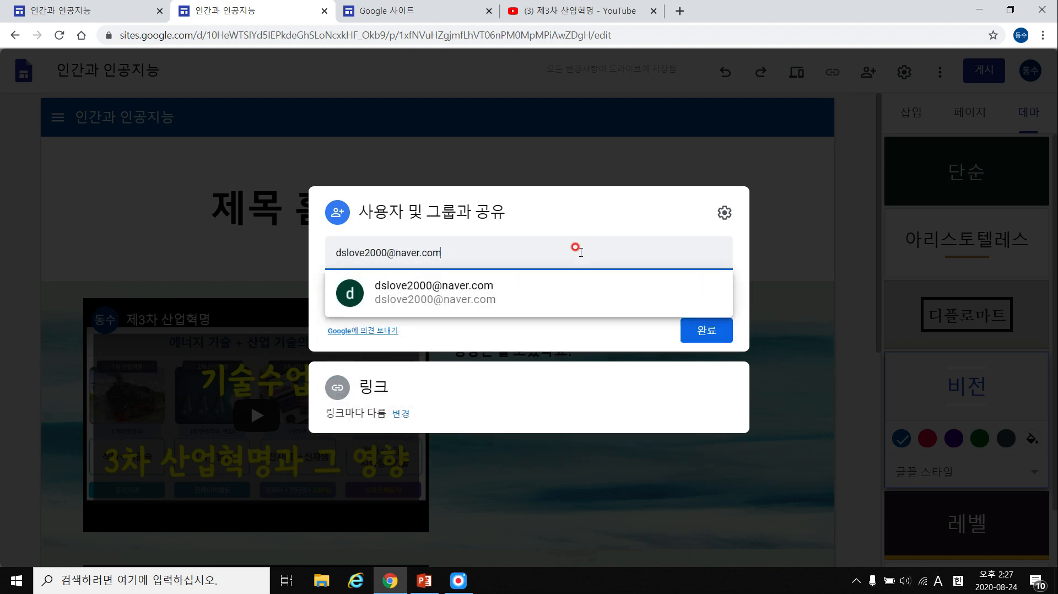
click(474, 281)
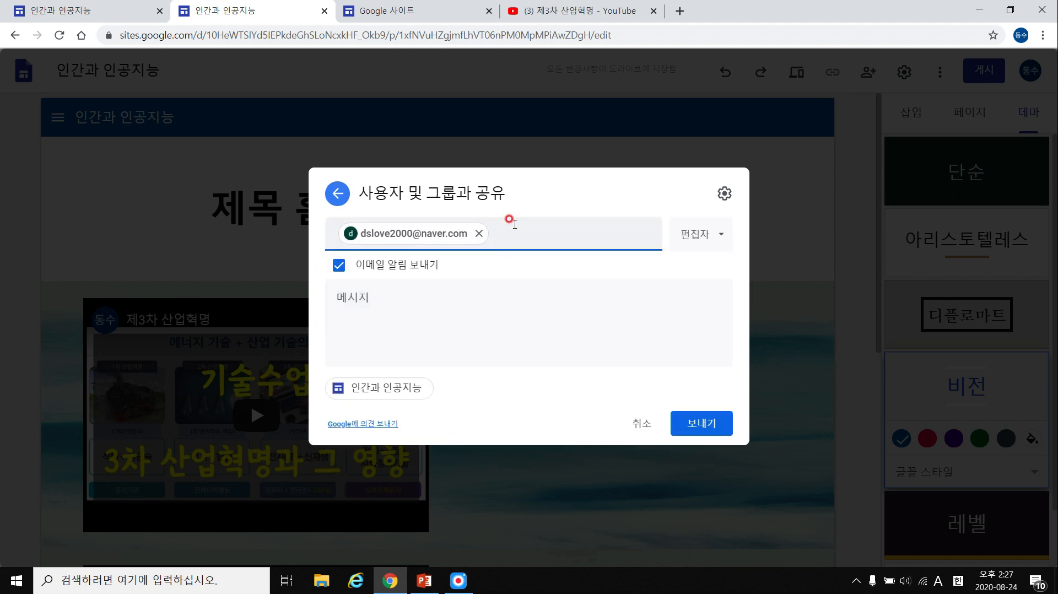
click(414, 308)
text(dkss)
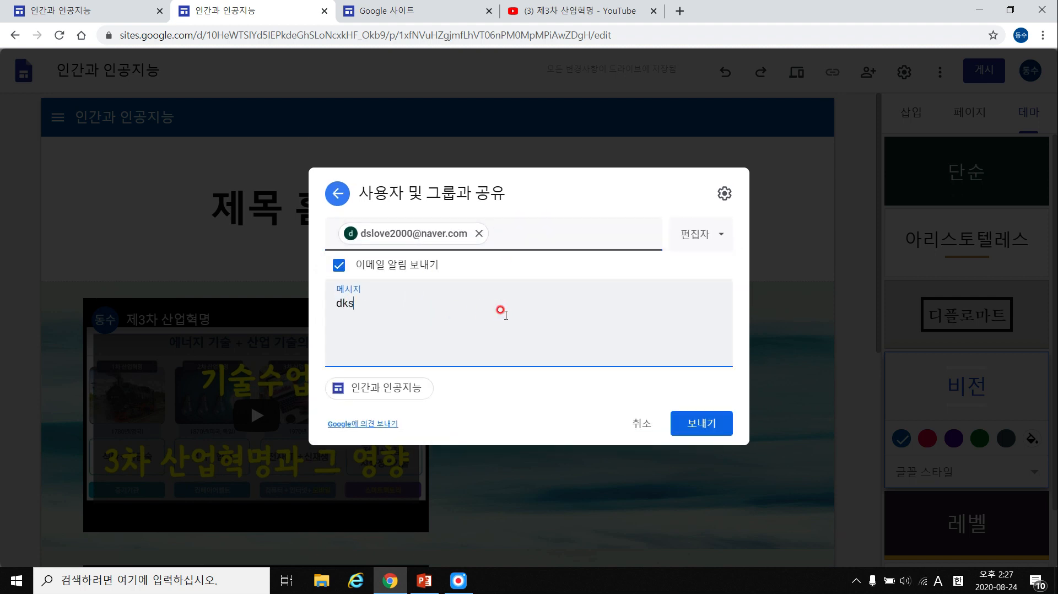
key(BackSpace)
key(BackSpace)
key(BackSpace)
key(BackSpace)
key(Hangul)
text(안녕. 이 스)
text(이트도구에 너의 작업 결과물을 올려줘. 같이 작업하자.)
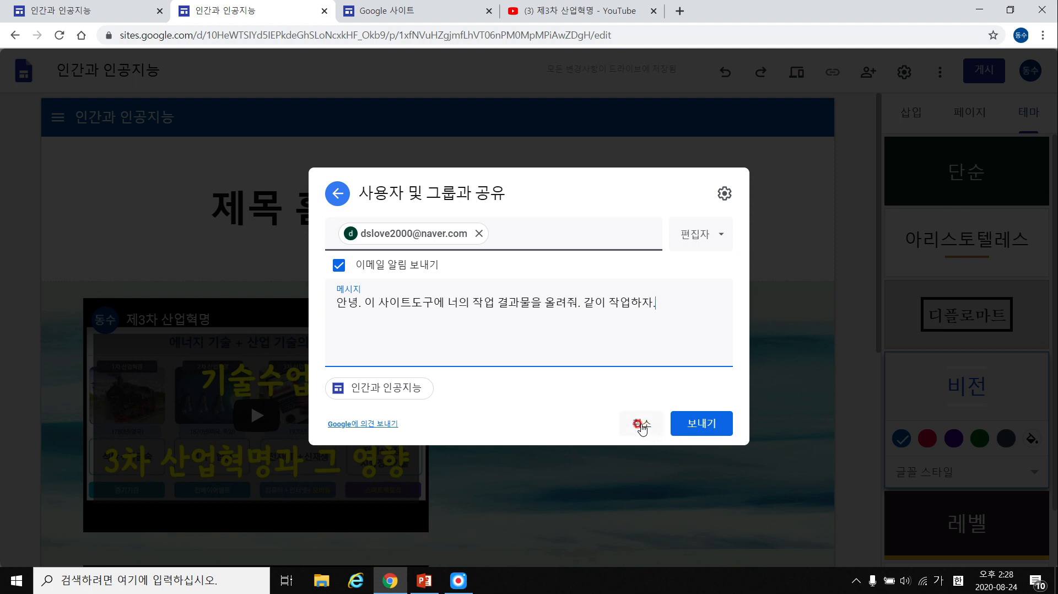
click(636, 433)
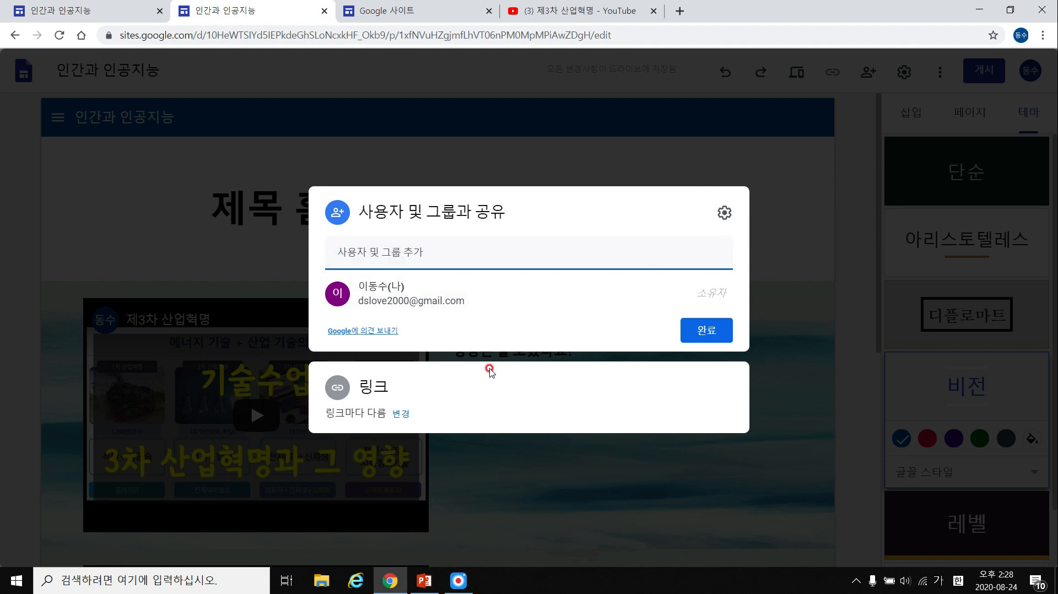
Let anyone with the link edit the draft, keeping the published site public.
click(724, 213)
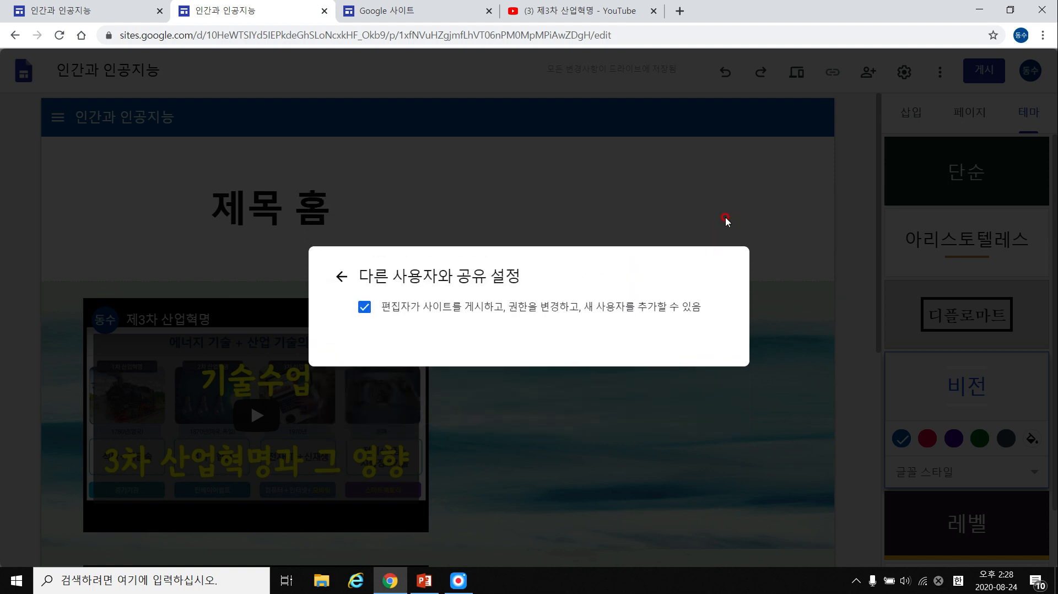
click(337, 271)
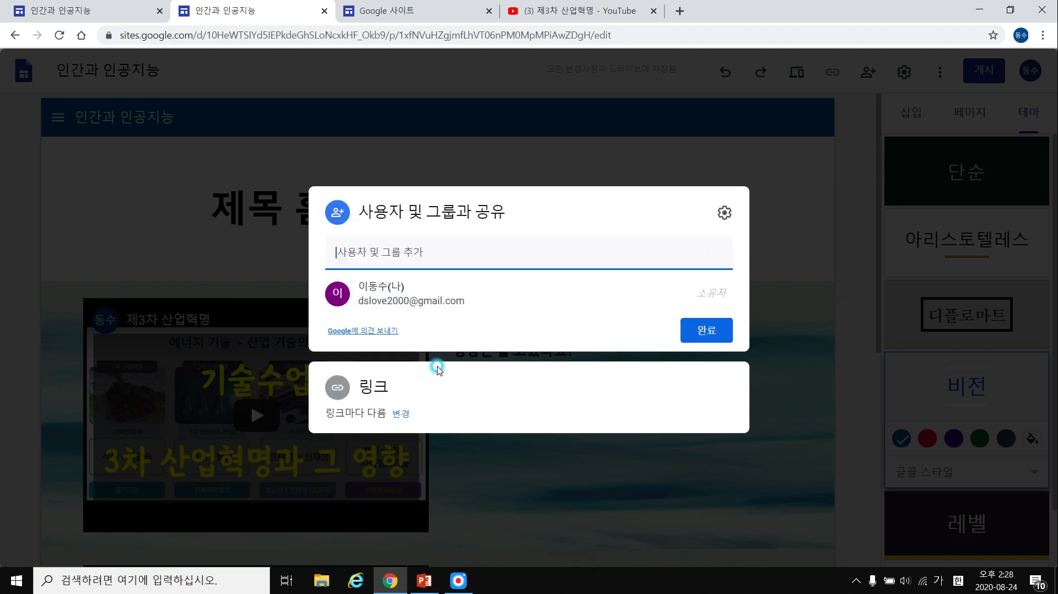
click(408, 423)
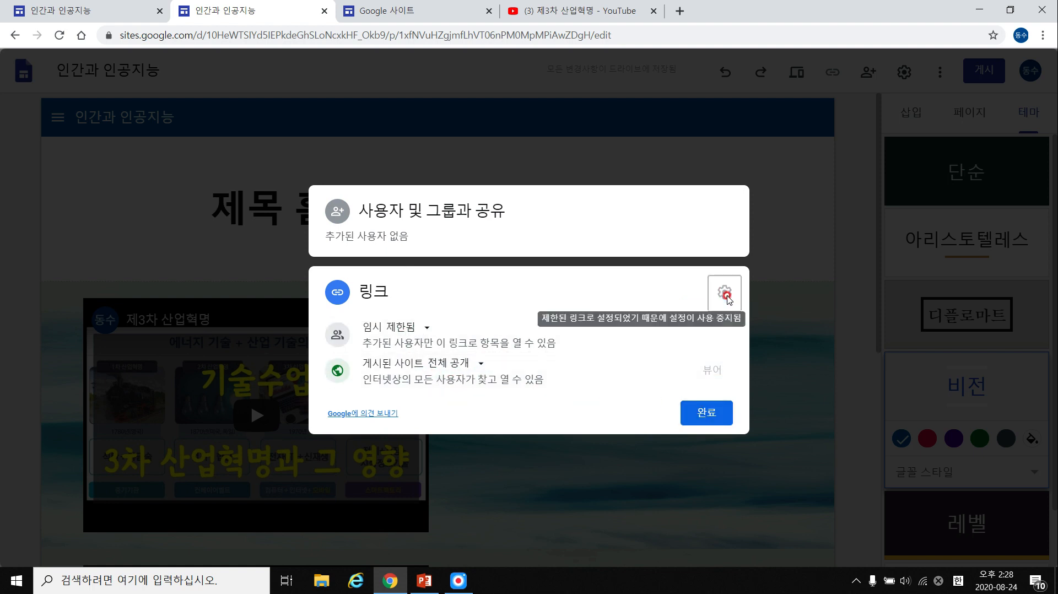
click(711, 372)
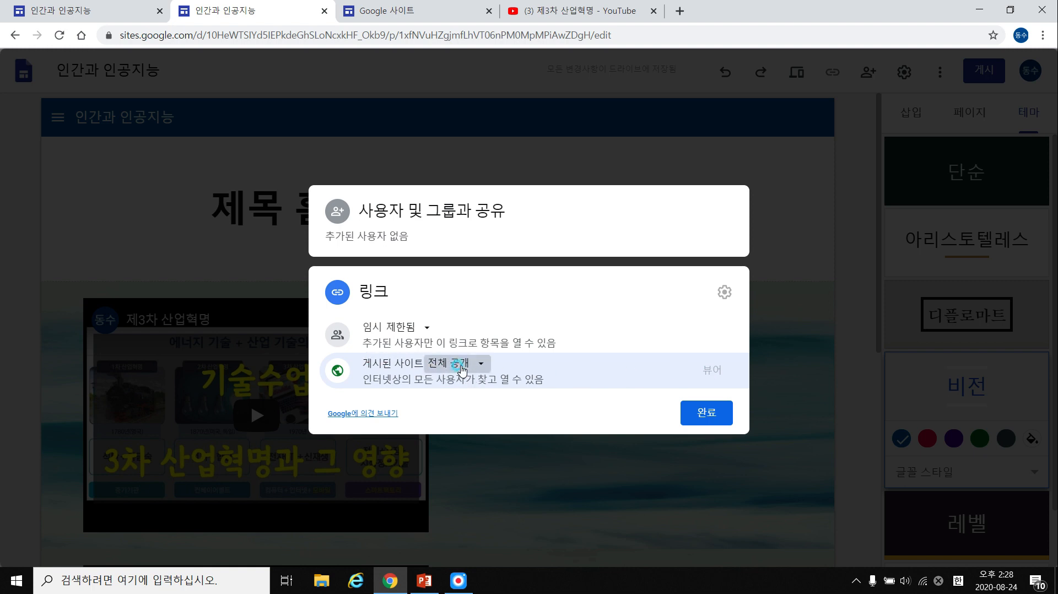
click(462, 370)
click(619, 371)
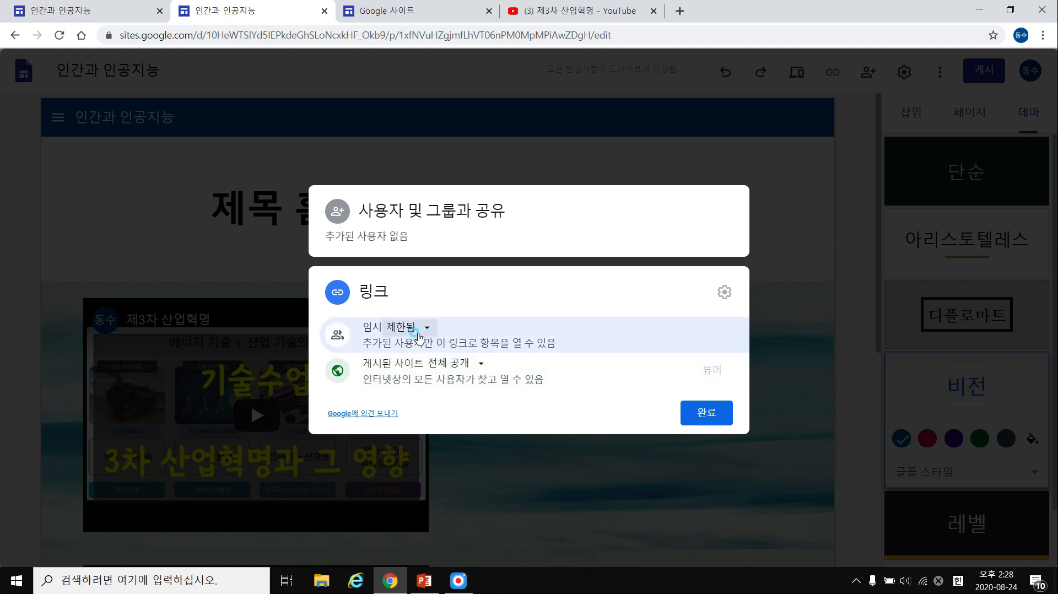
click(418, 330)
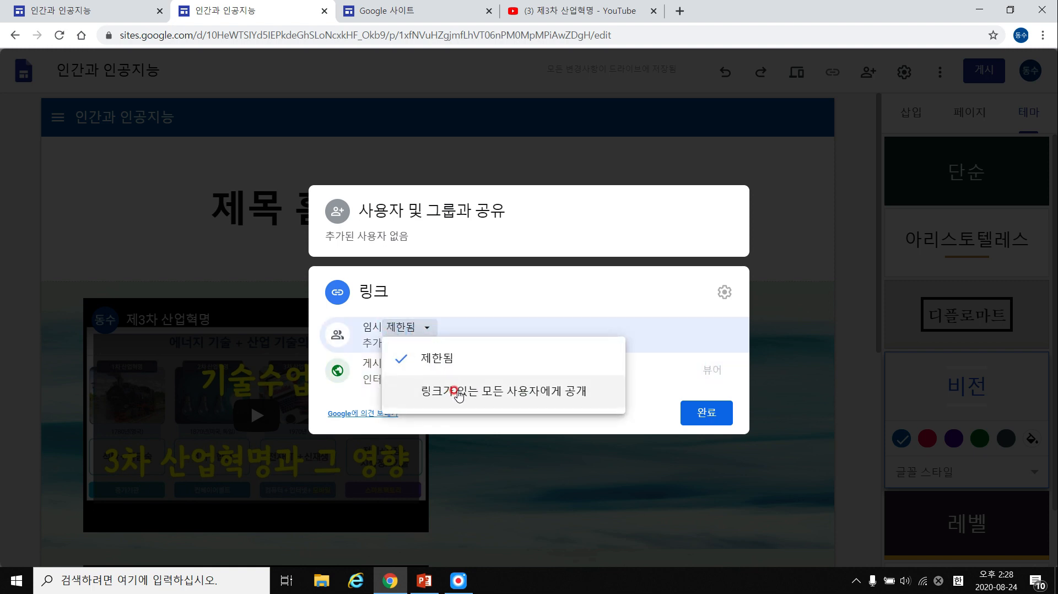
click(457, 392)
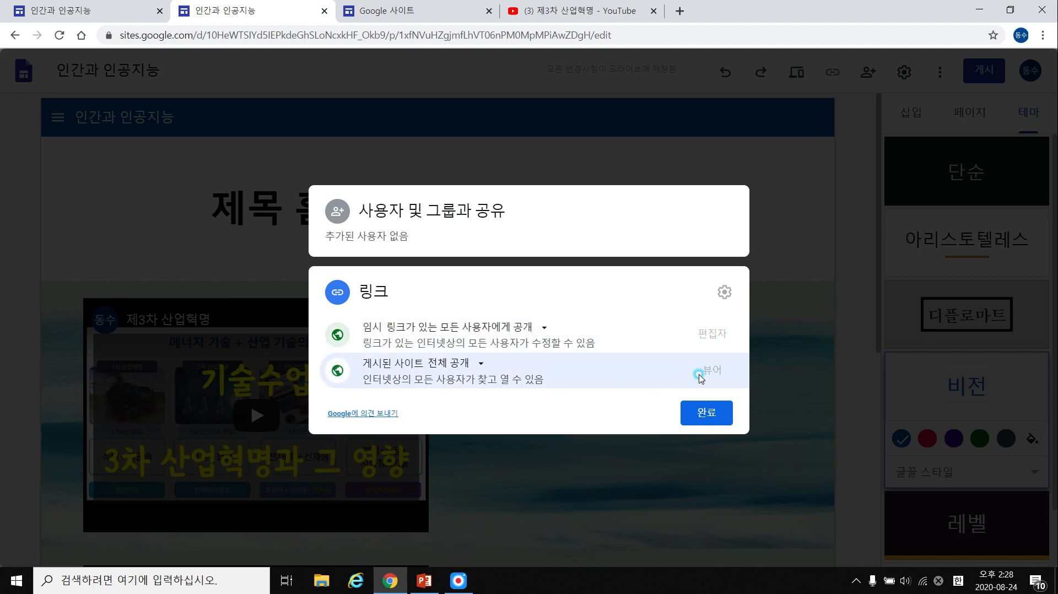
click(481, 366)
click(576, 386)
click(706, 412)
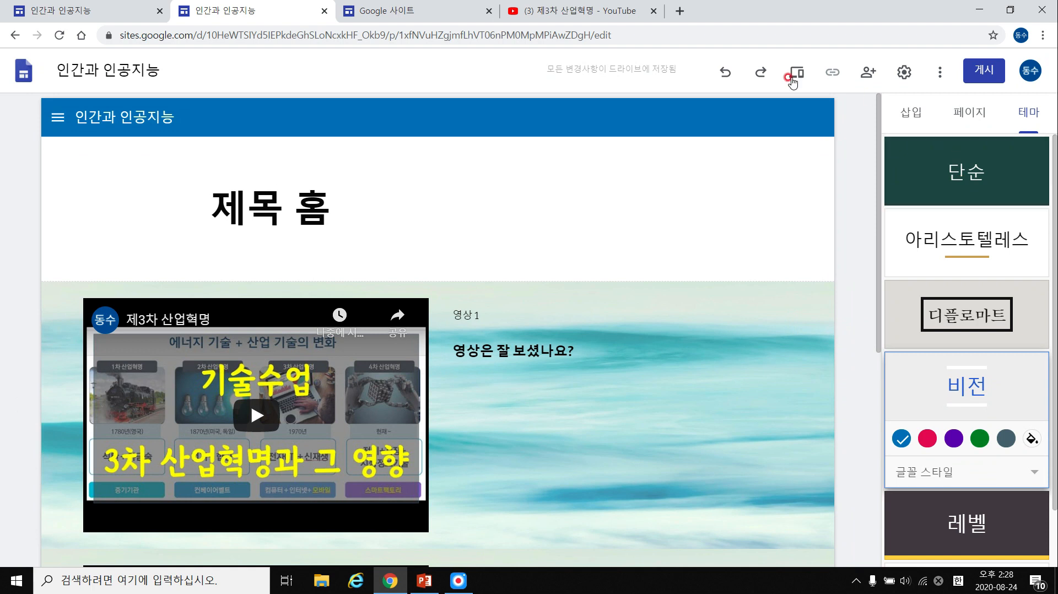
Restrict draft link access back to 제한됨, added users only.
mouse_move(685, 201)
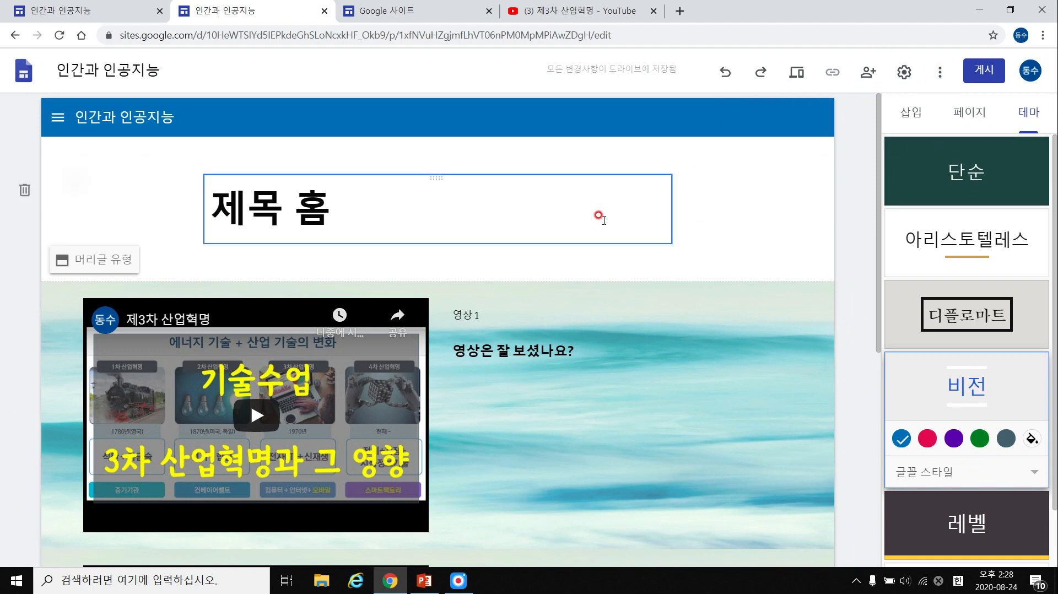
click(867, 82)
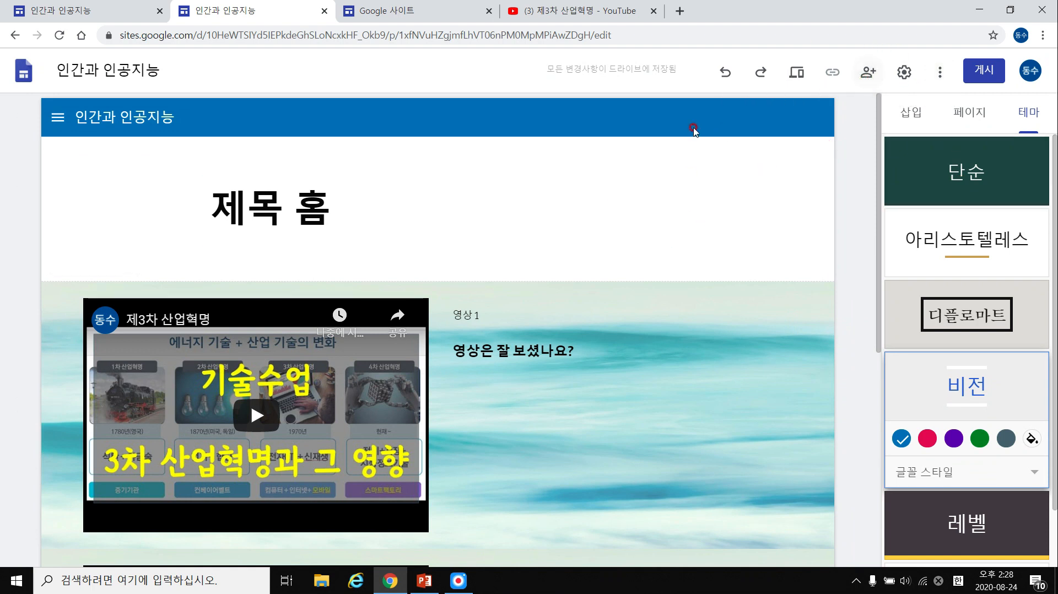
click(420, 405)
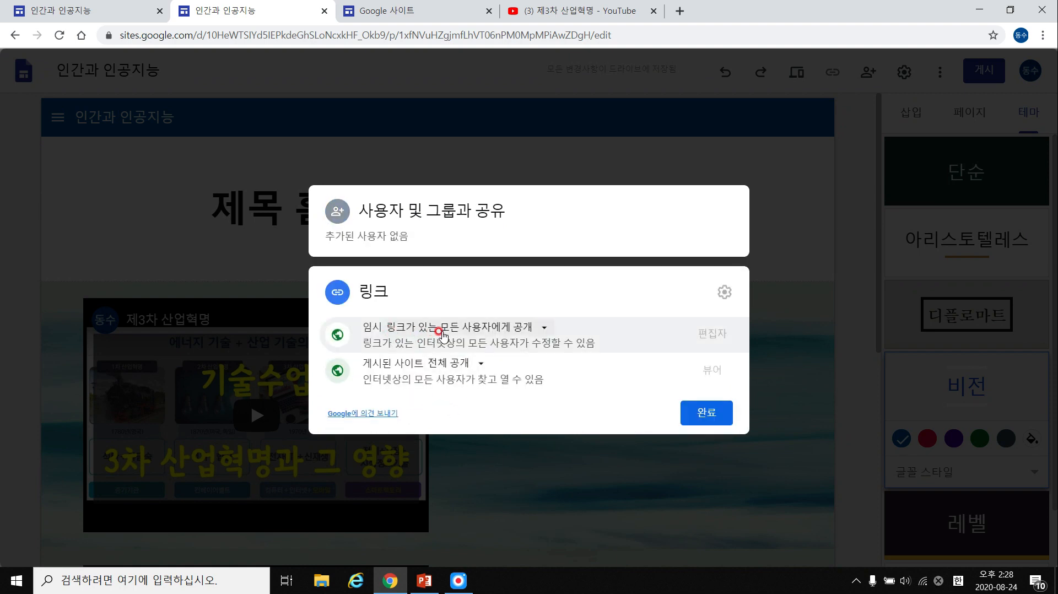
drag(458, 342, 391, 340)
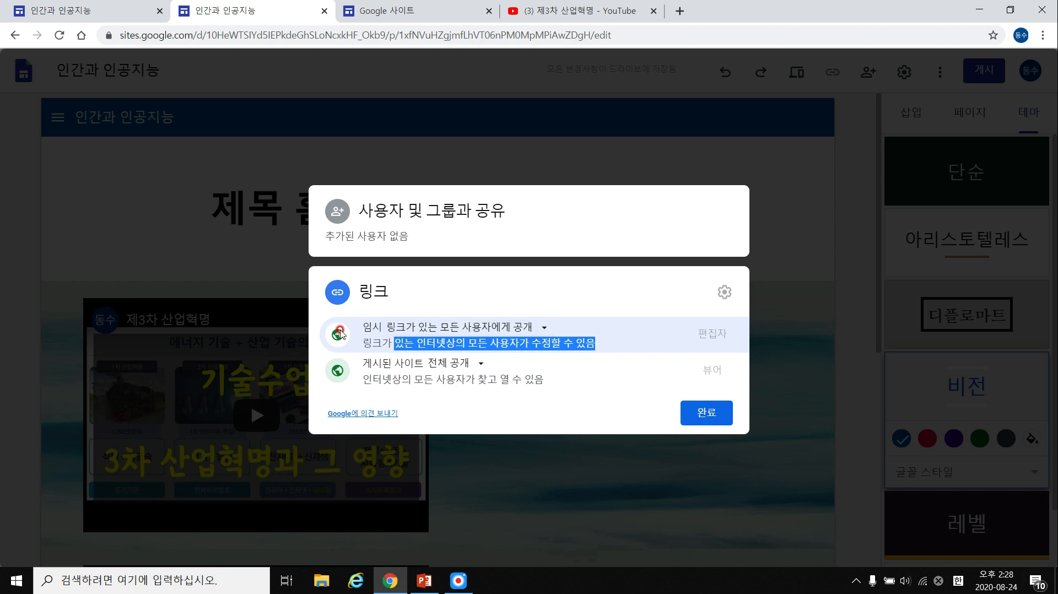
click(540, 329)
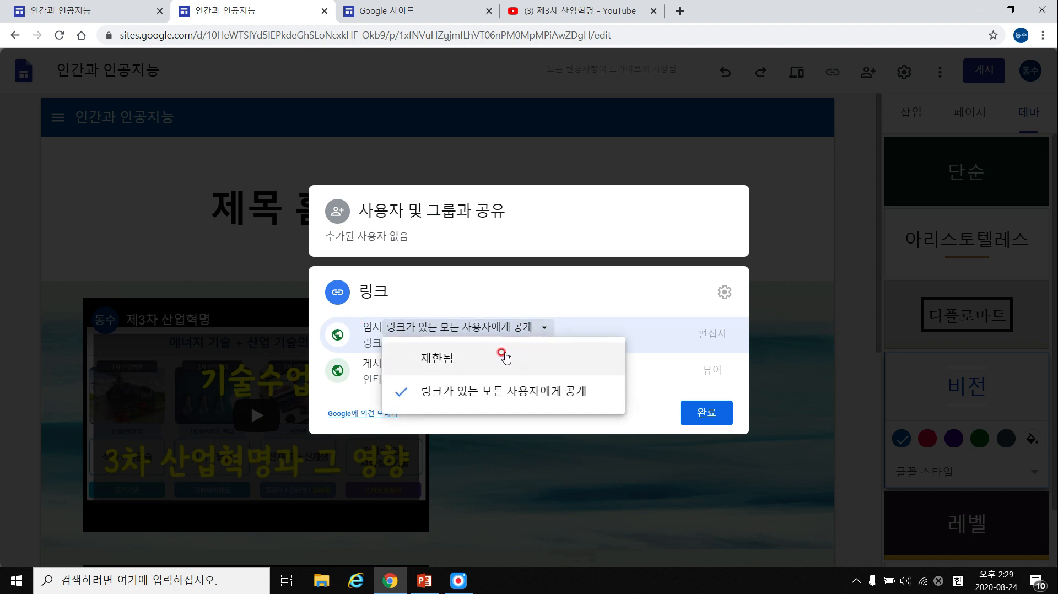
click(502, 357)
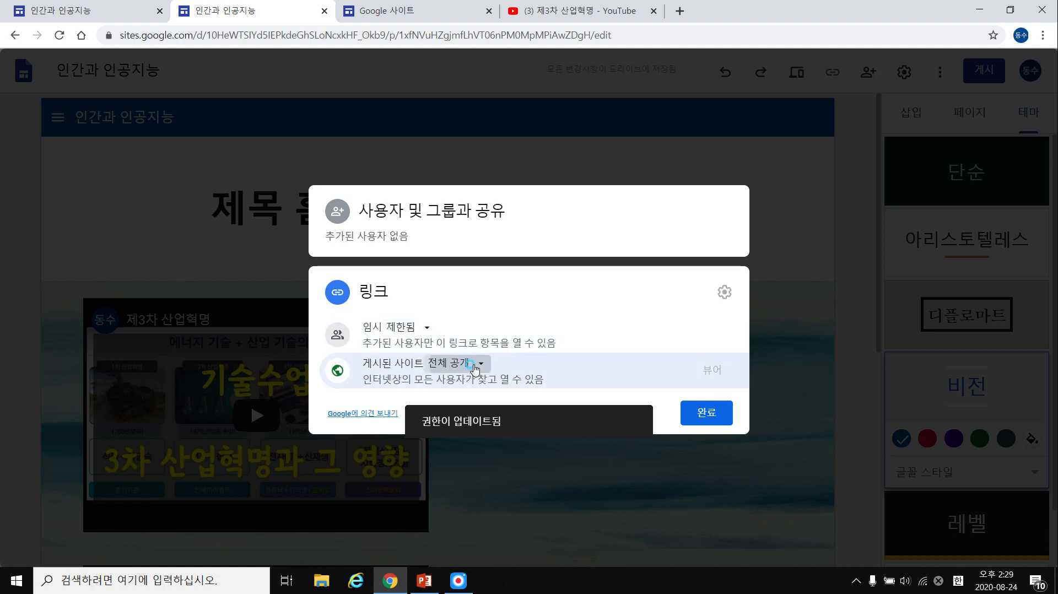
Switch the published site to restricted, then back to public, and close sharing.
click(474, 363)
click(473, 394)
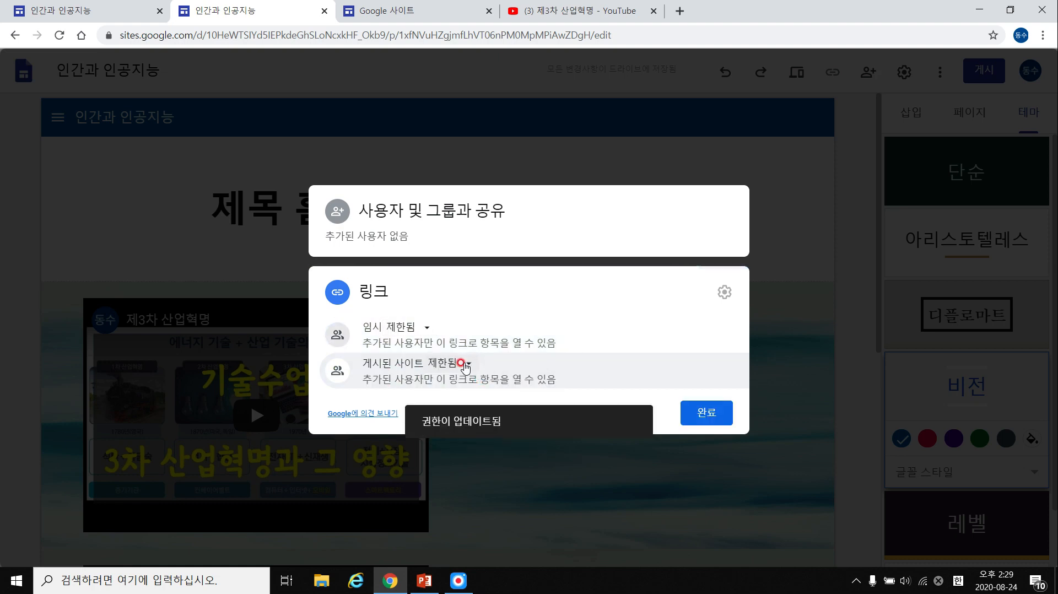
click(467, 364)
click(483, 400)
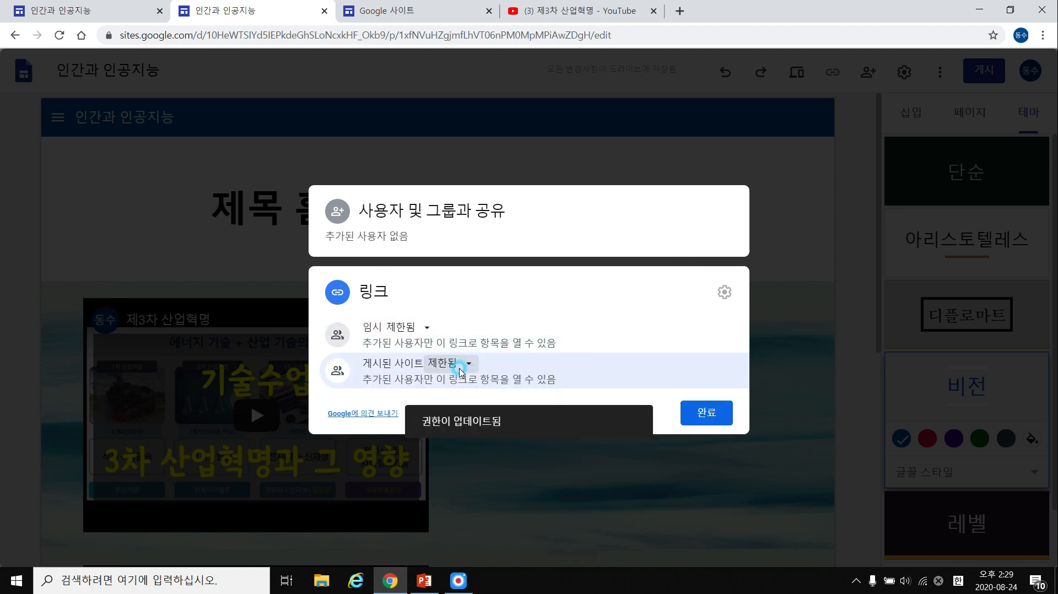
click(467, 364)
click(479, 428)
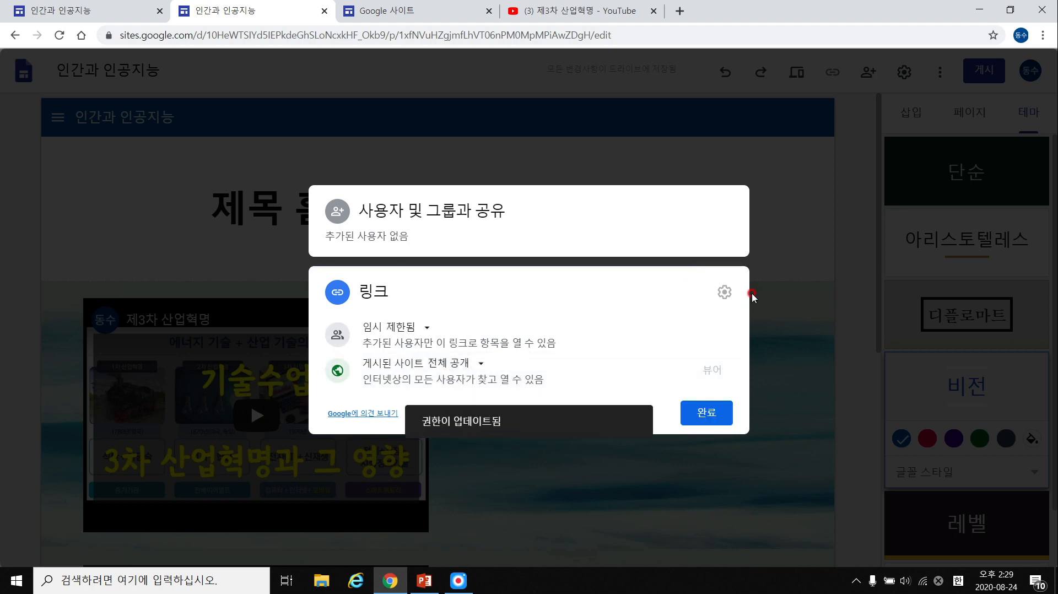
click(628, 224)
click(759, 186)
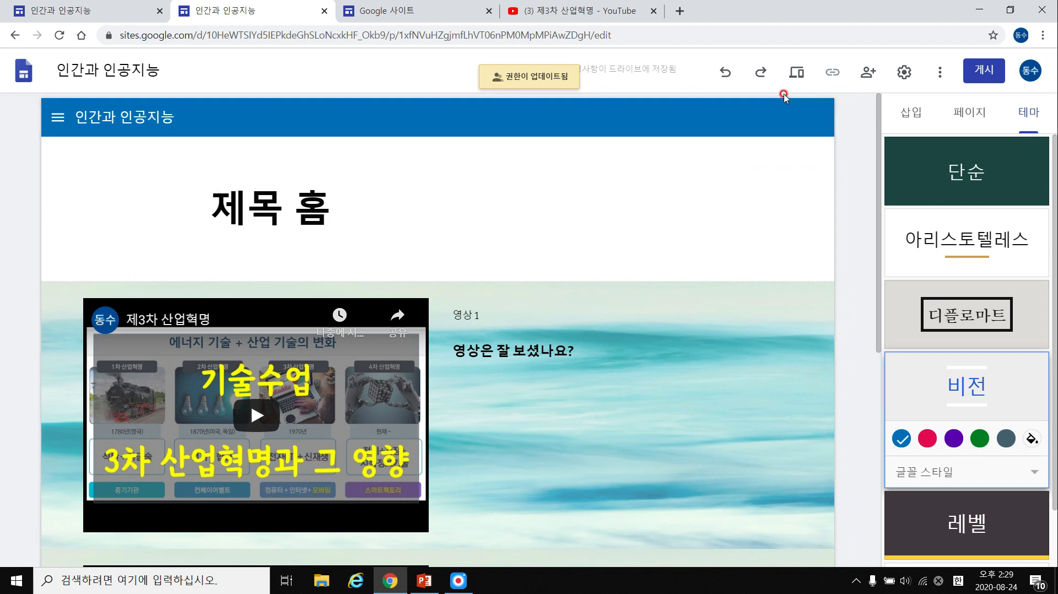
Place the site navigation across the top with a white background.
click(904, 72)
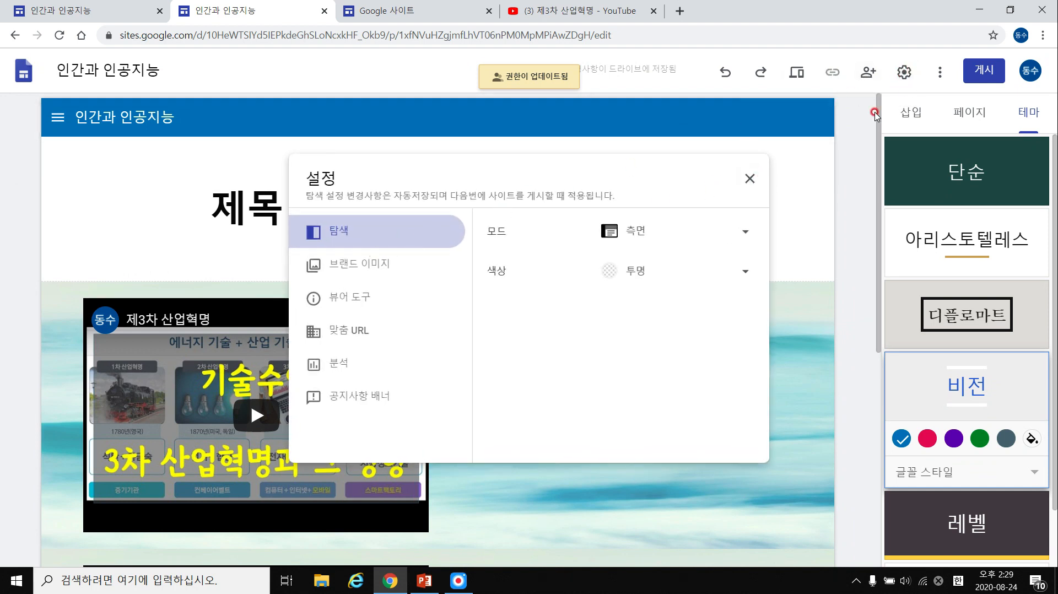
click(749, 179)
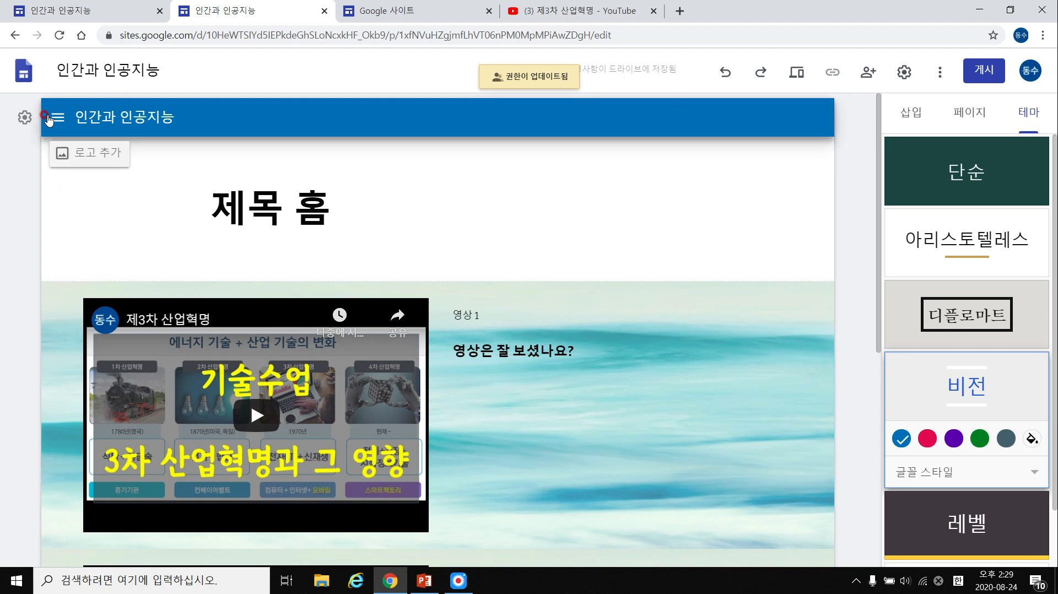
click(20, 116)
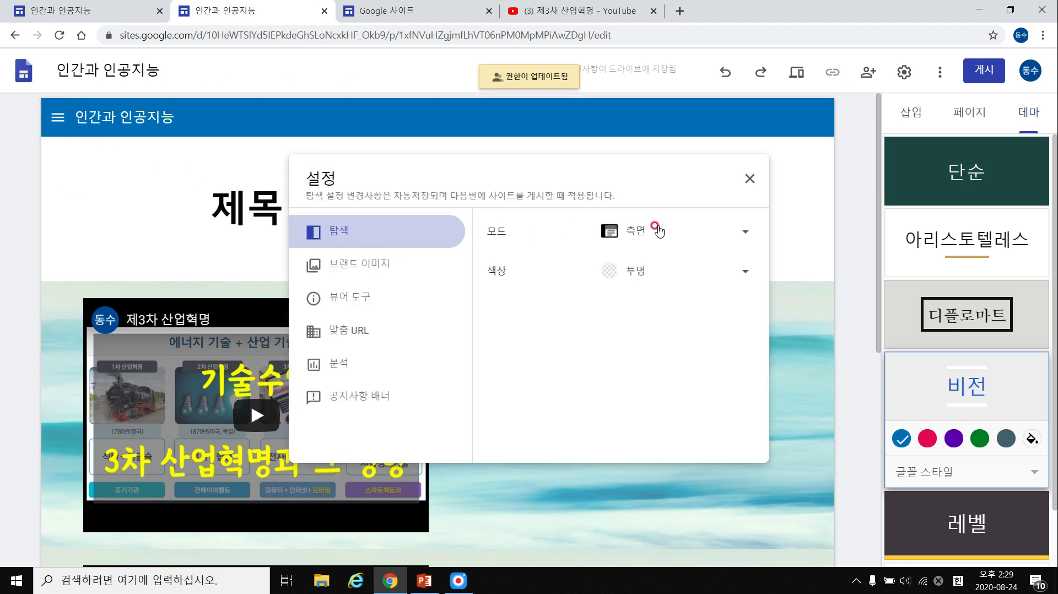
click(695, 270)
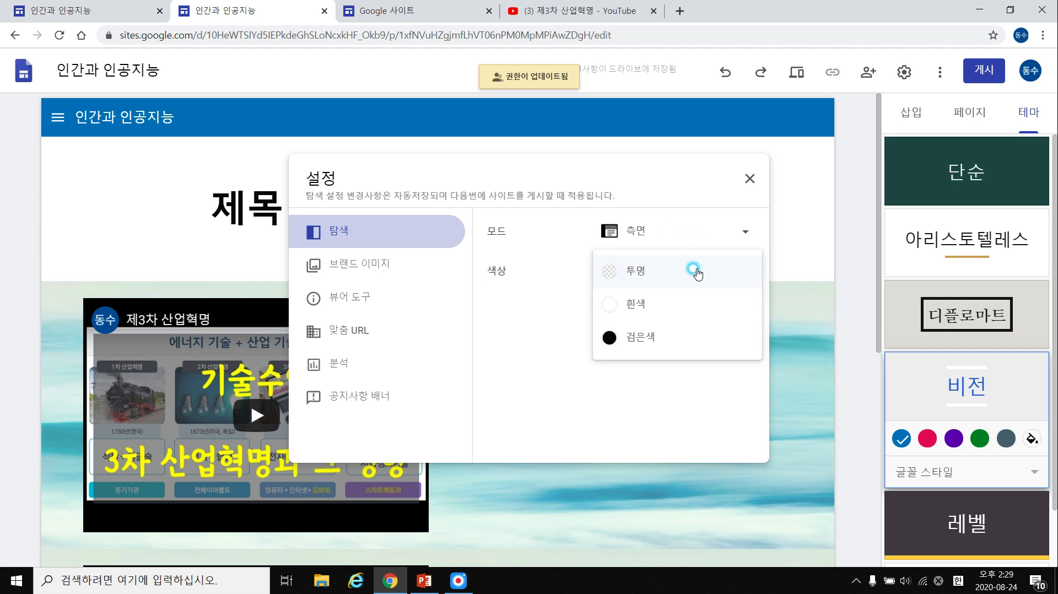
click(692, 301)
click(687, 232)
click(686, 198)
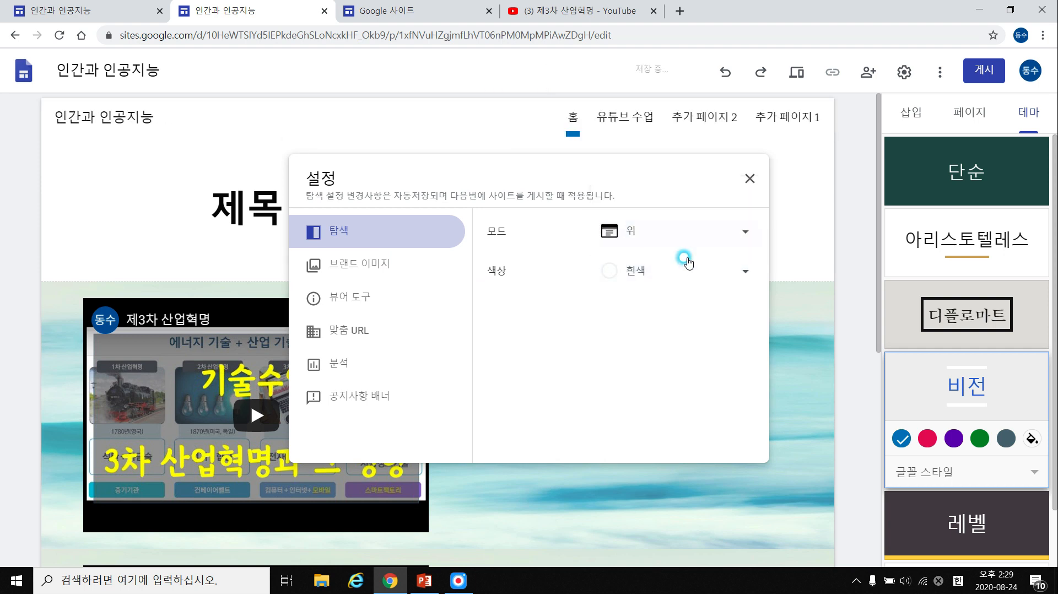
Review the brand image, viewer tools, custom URL, analytics and notice banner settings.
click(441, 260)
click(397, 298)
click(419, 331)
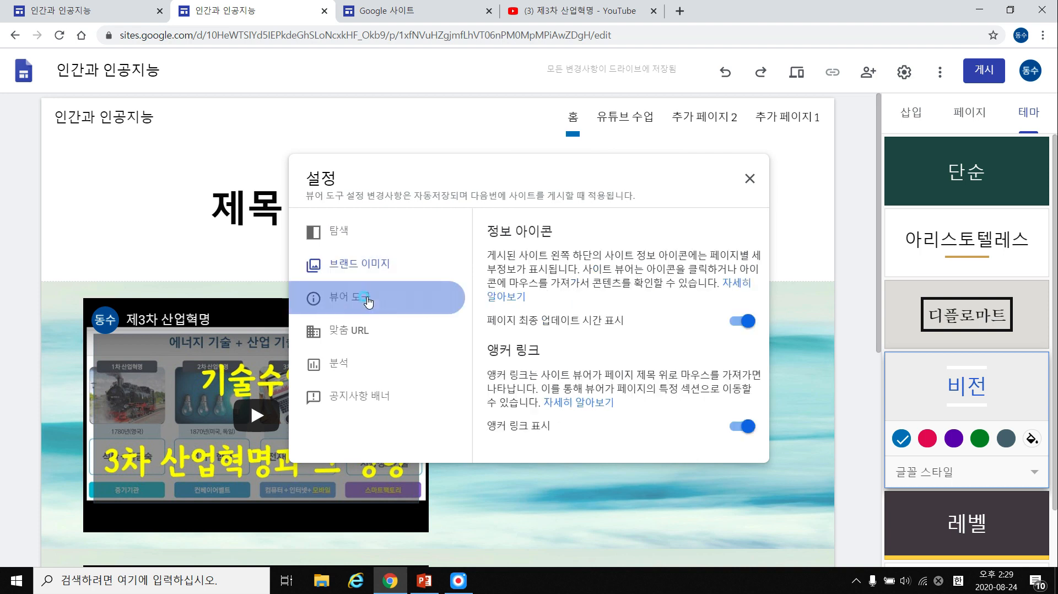
click(381, 364)
click(424, 393)
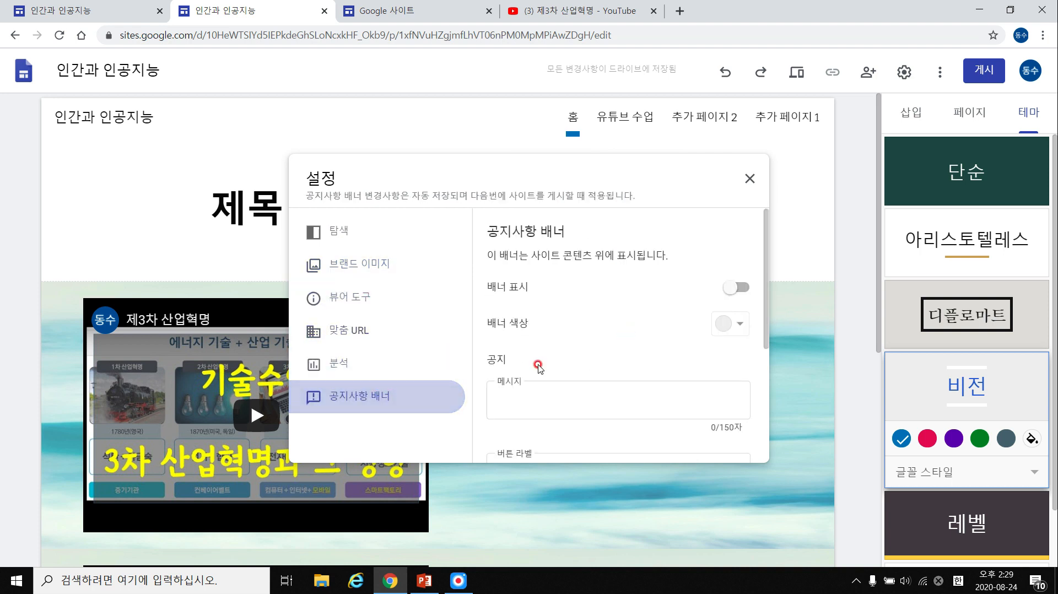
scroll(606, 292, down, 3)
scroll(550, 292, up, 3)
scroll(605, 282, down, 3)
scroll(633, 286, up, 3)
scroll(576, 270, down, 3)
scroll(545, 289, up, 3)
scroll(598, 285, down, 1)
scroll(628, 288, up, 1)
Recheck analytics, custom URL and custom domain settings, then close Settings.
click(359, 361)
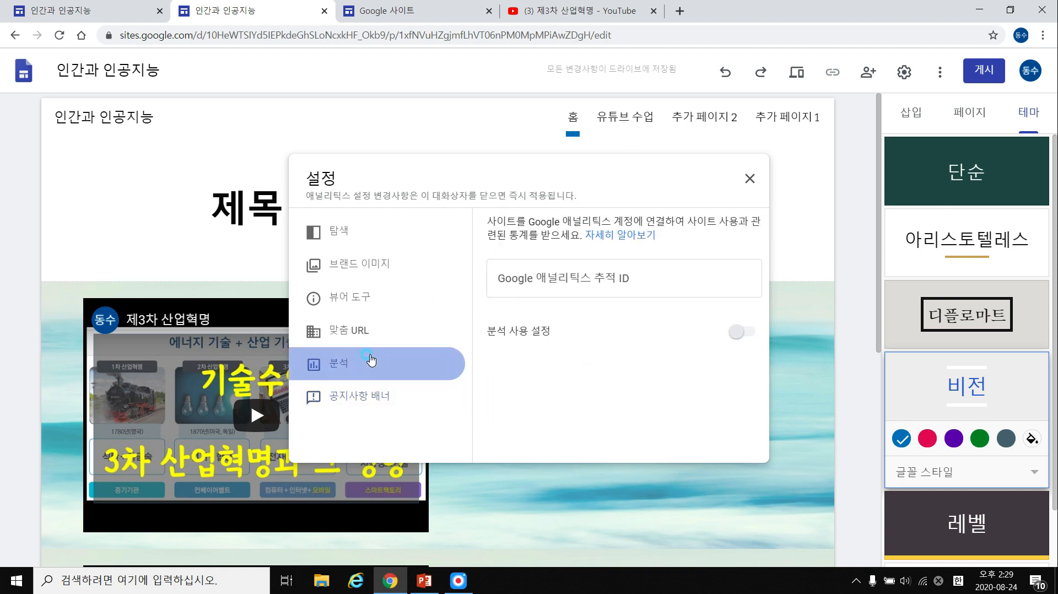
click(403, 330)
click(390, 298)
click(400, 333)
click(617, 280)
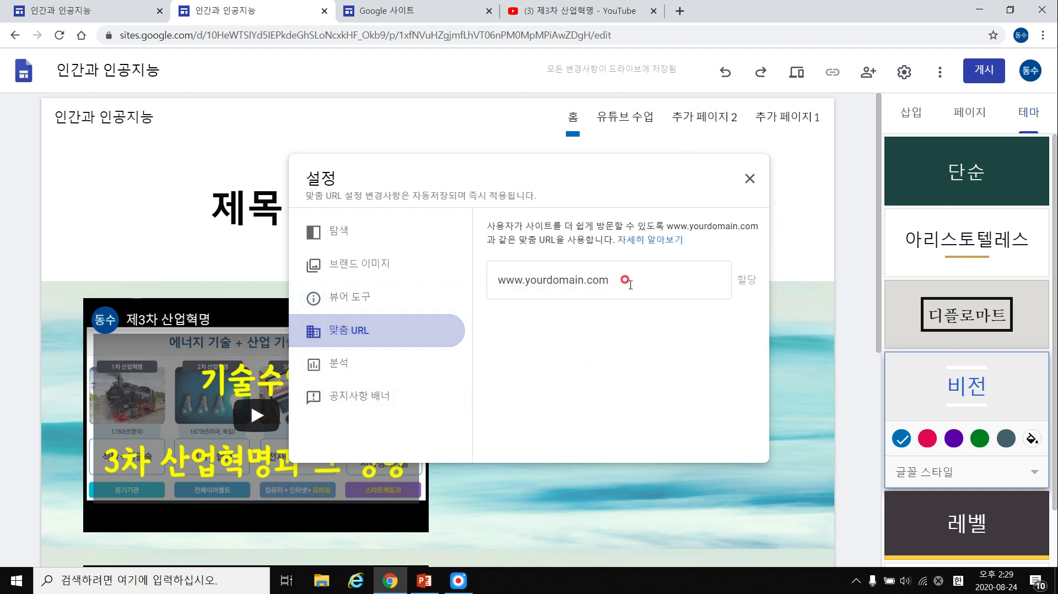
click(746, 175)
click(330, 36)
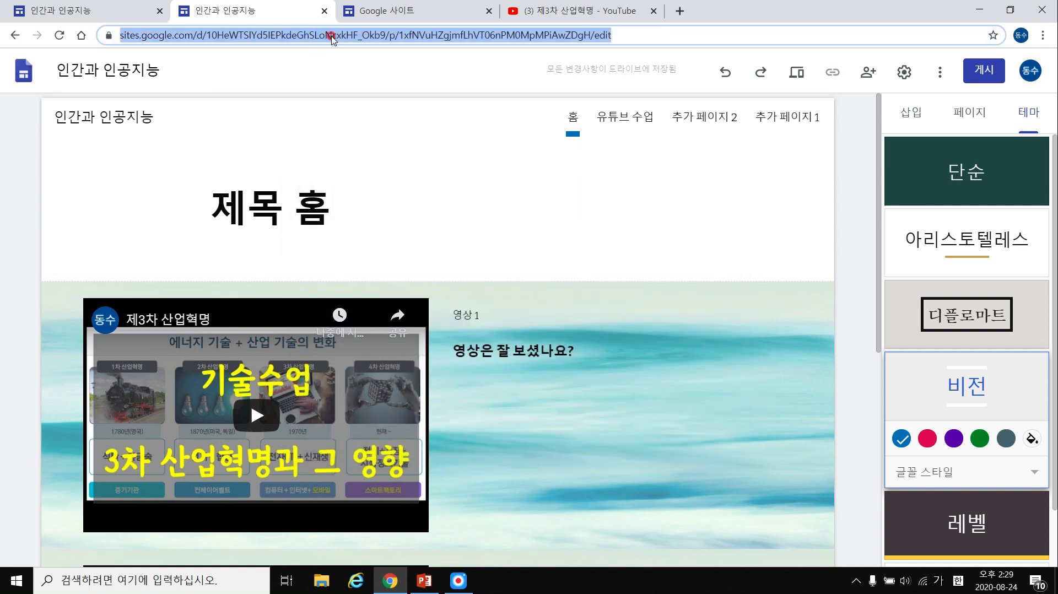
text(ㅈㅈㅈ)
key(BackSpace)
key(BackSpace)
key(BackSpace)
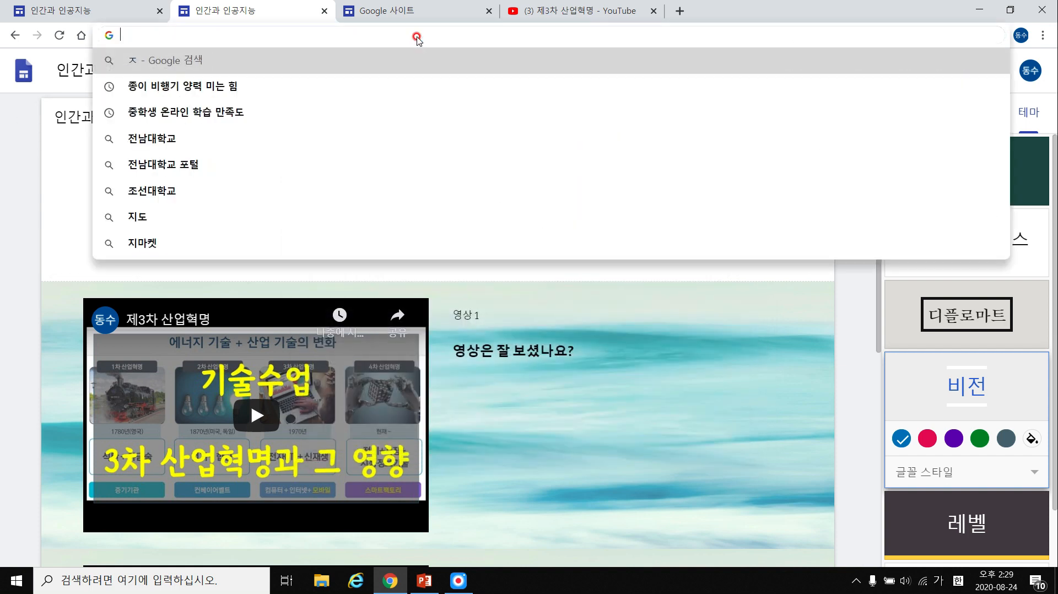
key(Hangul)
text(www.tech)
key(BackSpace)
text(chnolody)
key(BackSpace)
key(BackSpace)
text(y.c)
key(Escape)
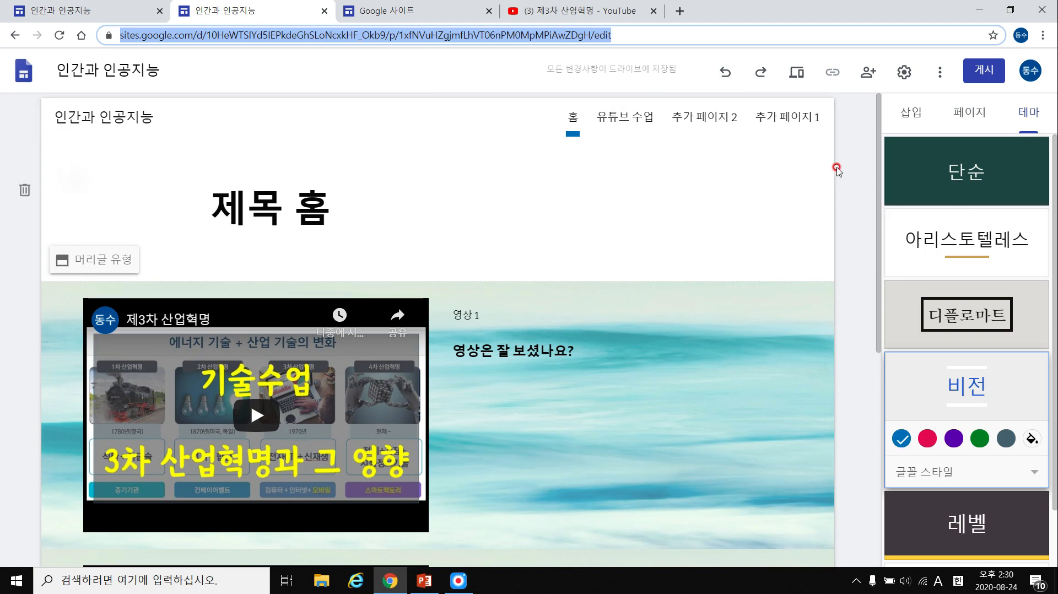
Select the 제목 홈 title box and scroll over the home page.
scroll(845, 174, down, 7)
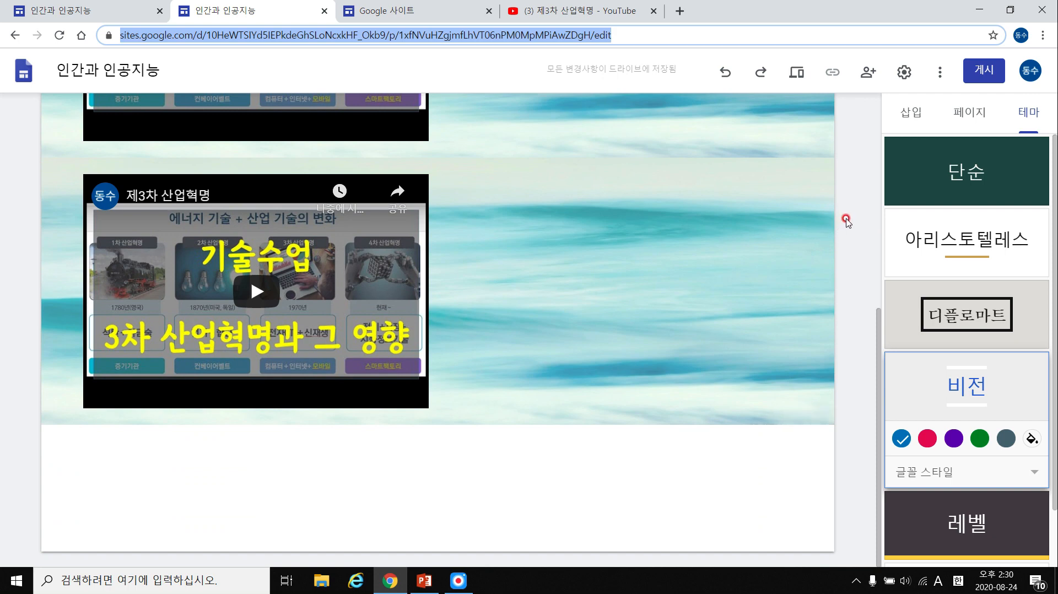
scroll(847, 221, up, 7)
click(330, 200)
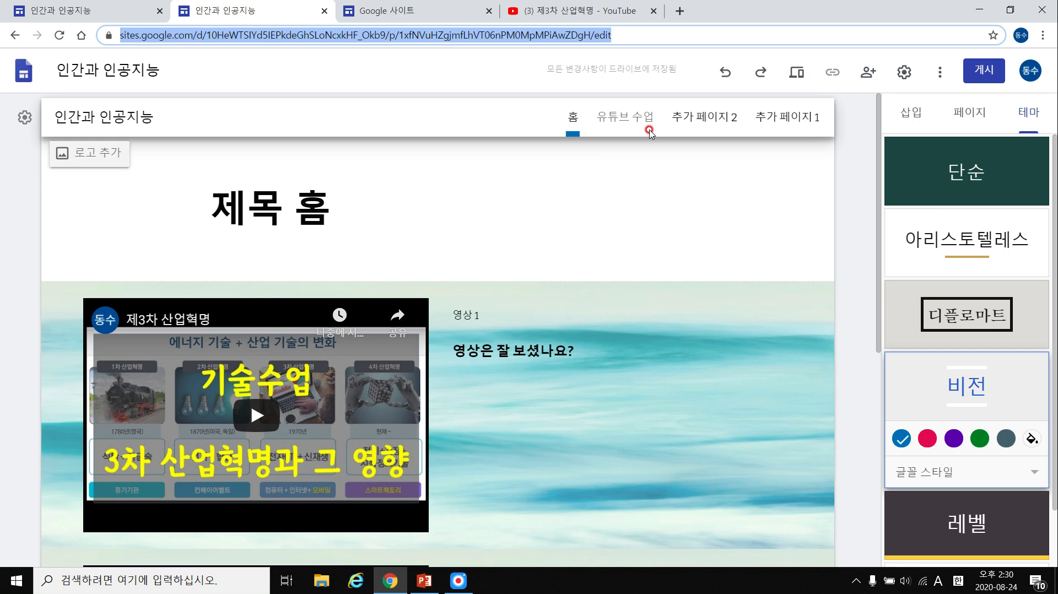
scroll(462, 173, down, 3)
scroll(414, 172, up, 3)
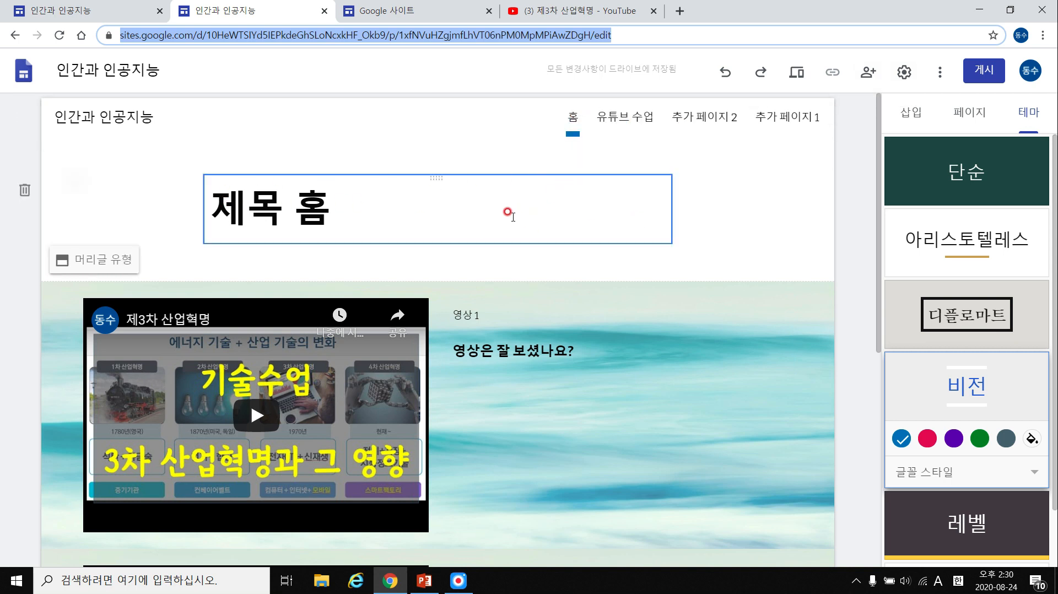
scroll(405, 195, down, 3)
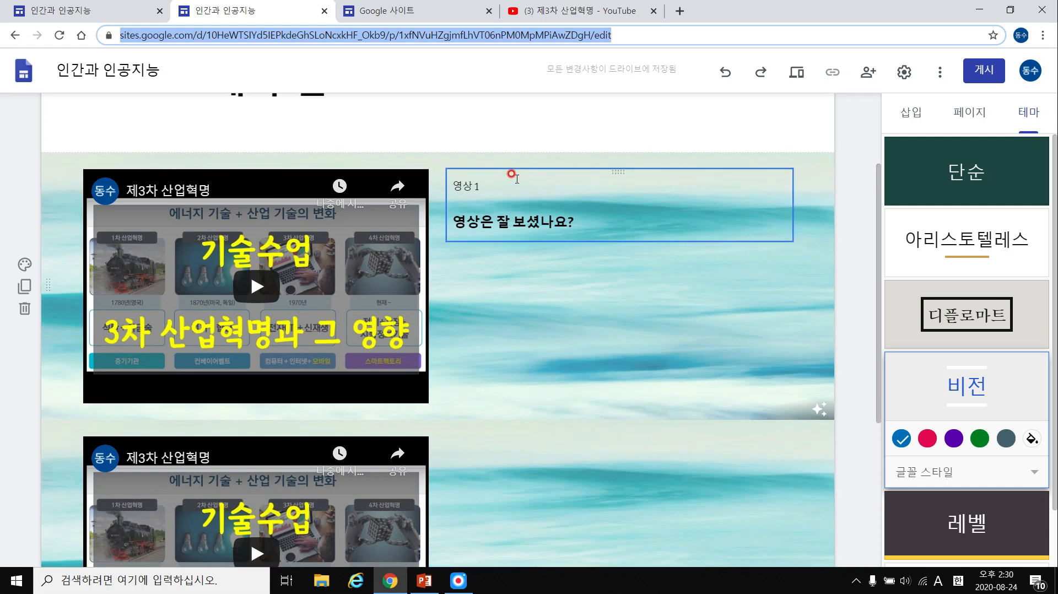
scroll(484, 171, up, 3)
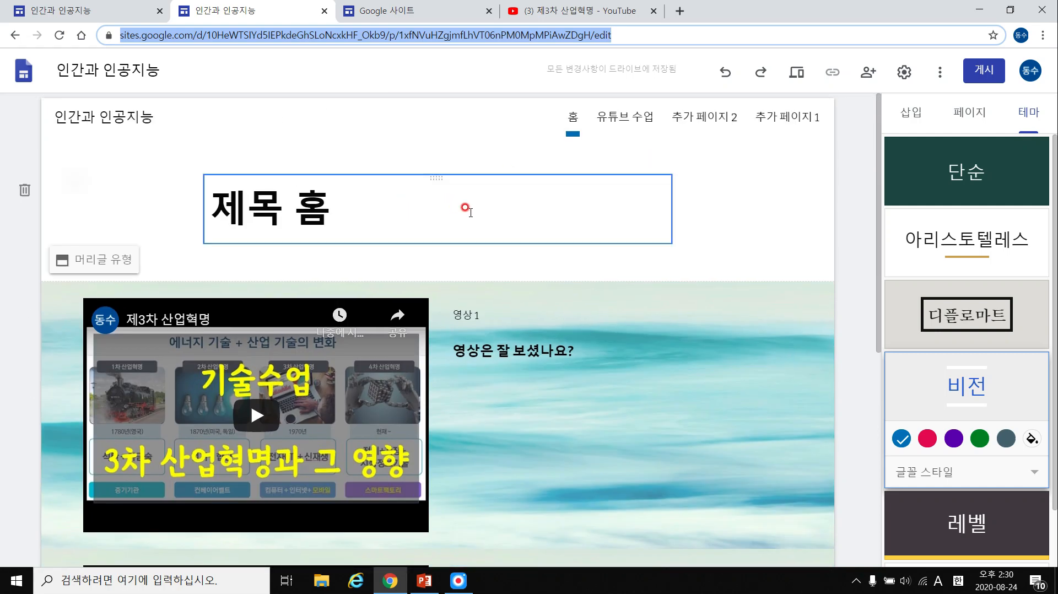
scroll(457, 212, down, 4)
scroll(474, 216, up, 4)
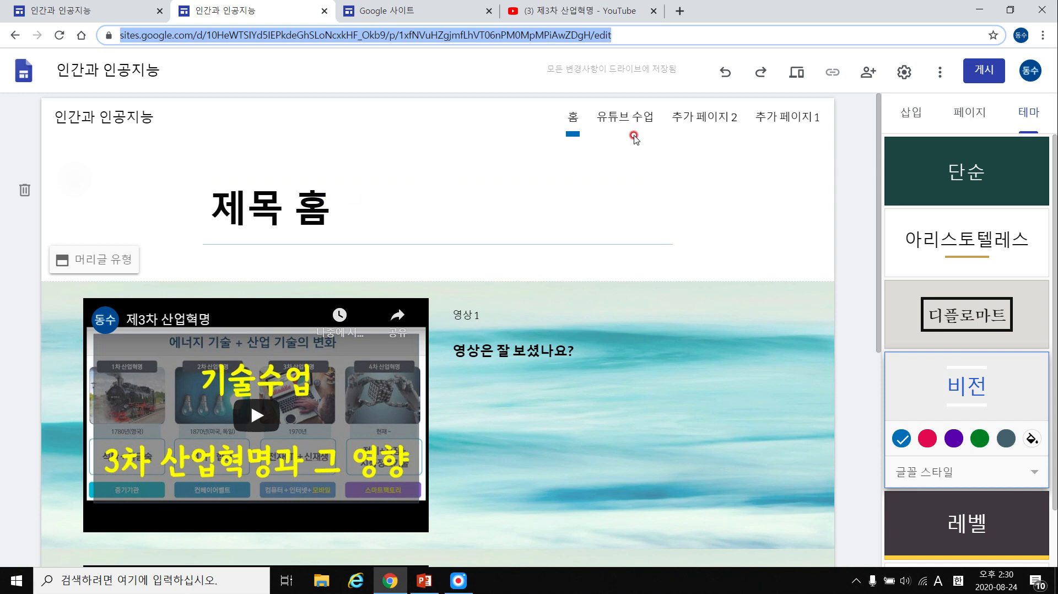
scroll(310, 223, down, 8)
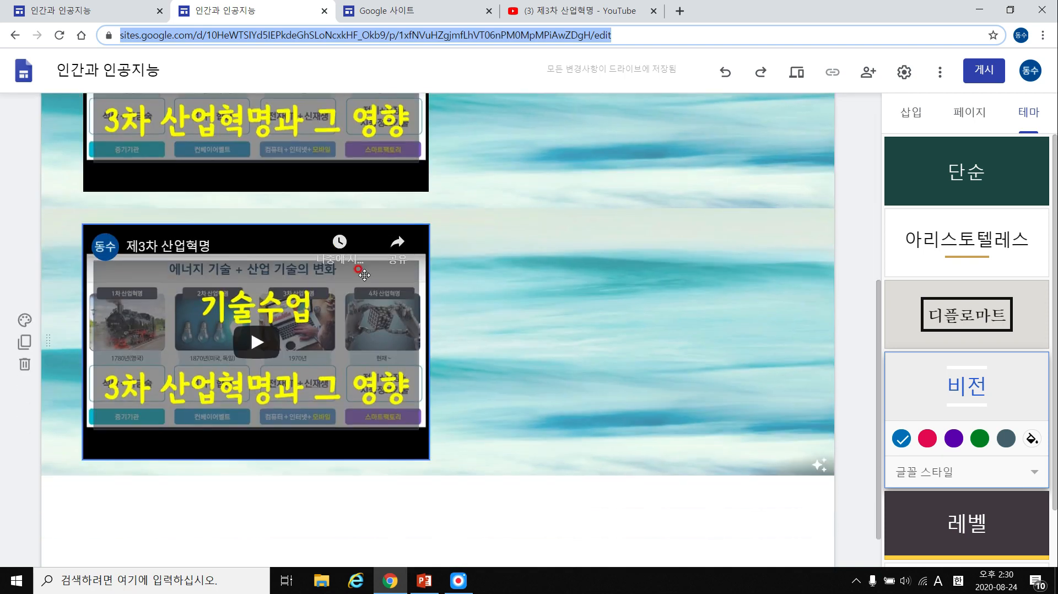
scroll(553, 308, up, 8)
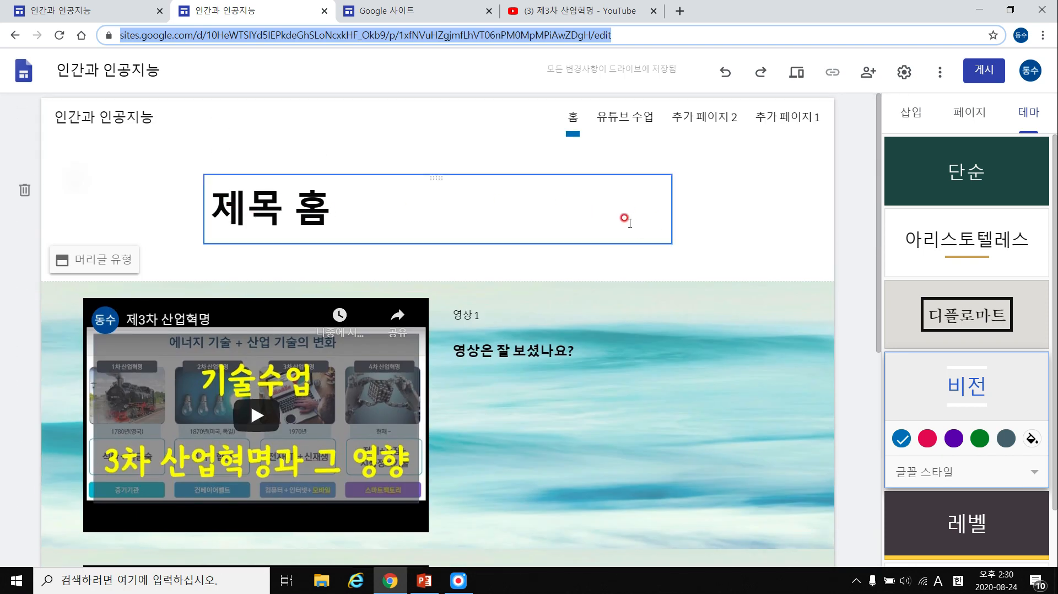
Show the Insert elements list, then switch to the example site's 생각나눔 preview.
click(911, 113)
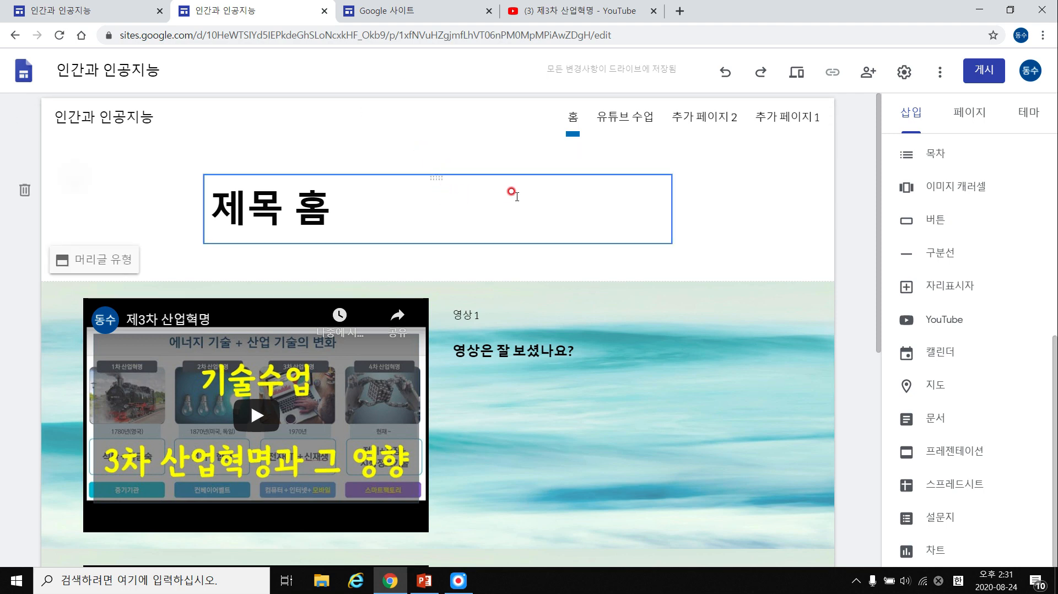
scroll(810, 201, down, 7)
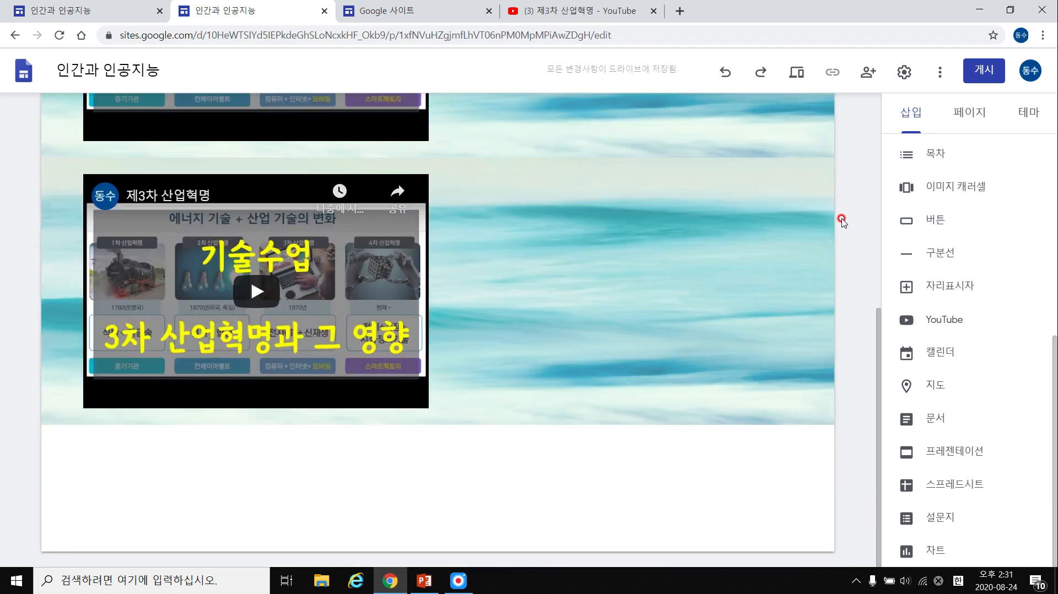
click(58, 9)
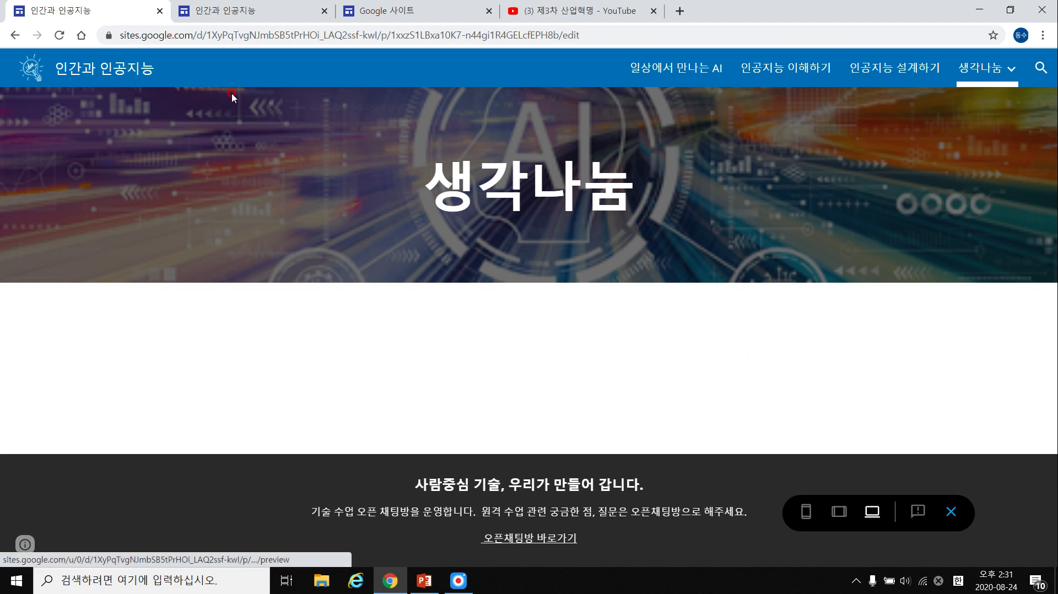
Open the 일상에서 만나는 AI page and scroll through its content.
click(677, 71)
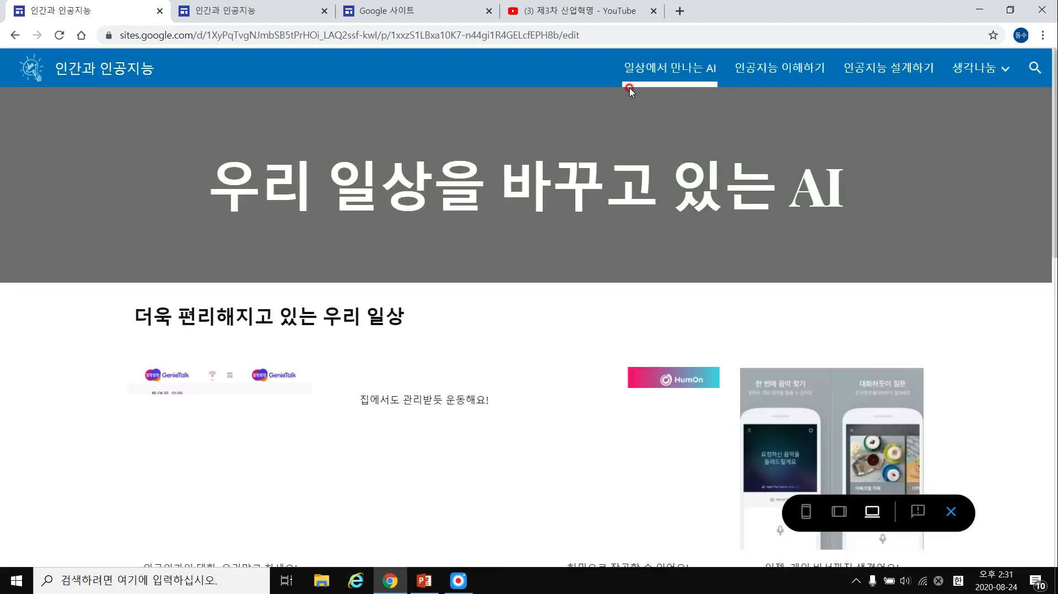
scroll(647, 224, down, 5)
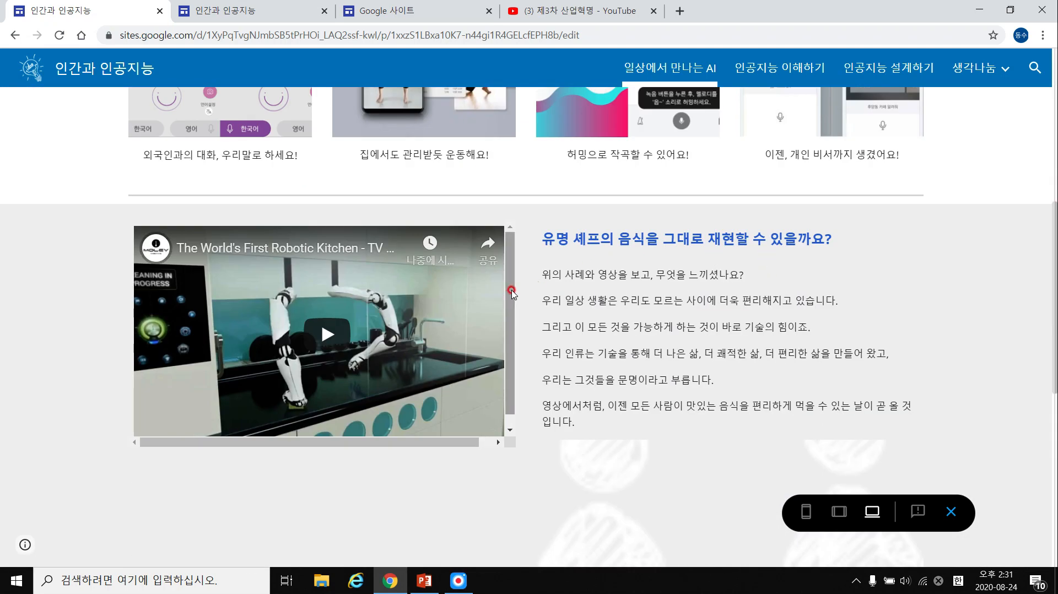
drag(511, 290, 510, 327)
drag(478, 441, 525, 443)
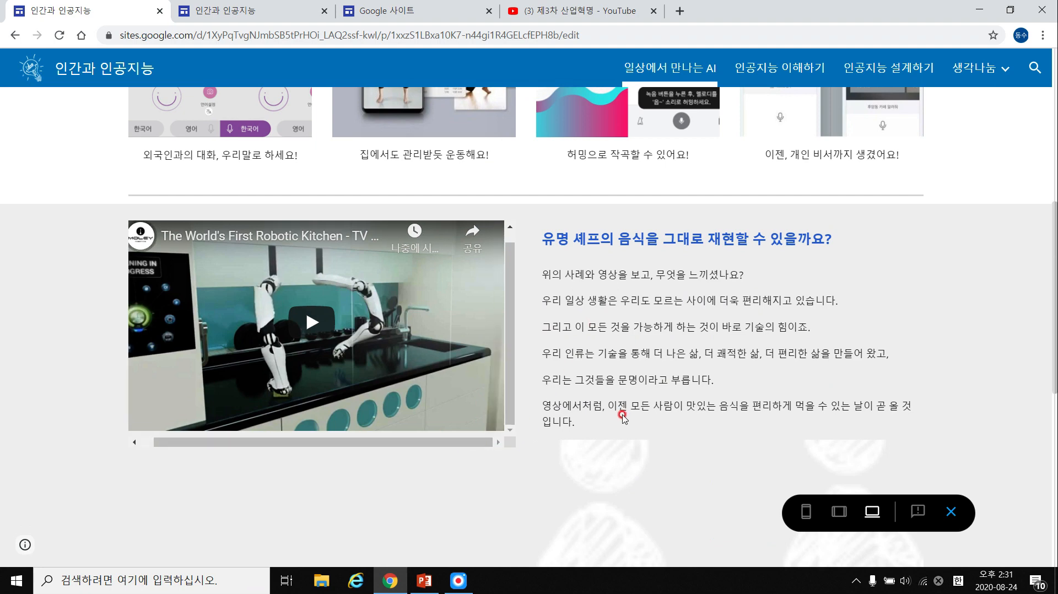
scroll(625, 416, down, 3)
scroll(718, 305, up, 10)
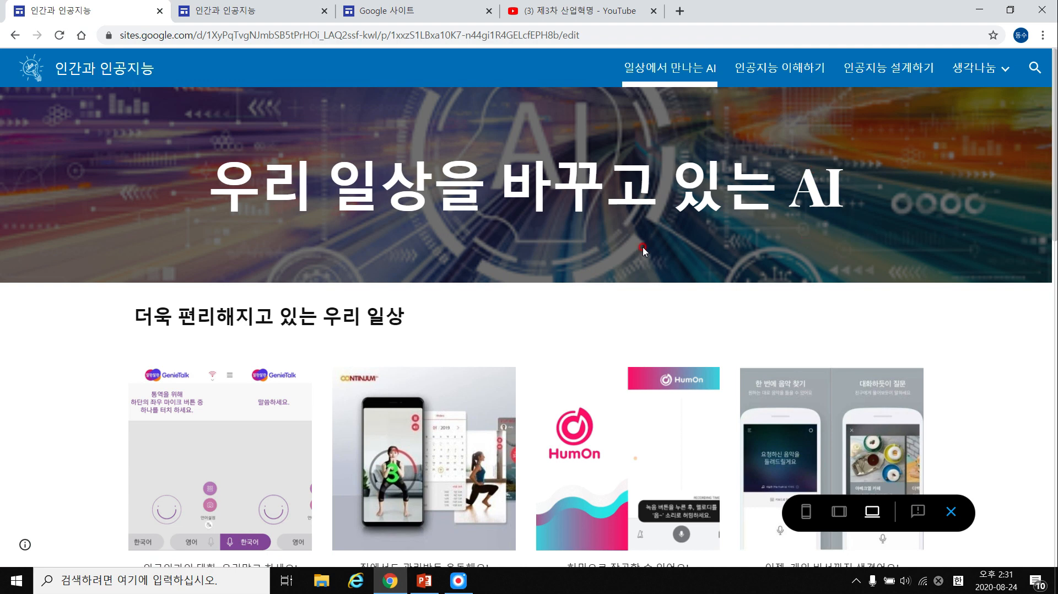
Visit 인공지능 이해하기, then return to 일상에서 만나는 AI and browse its app examples.
click(763, 66)
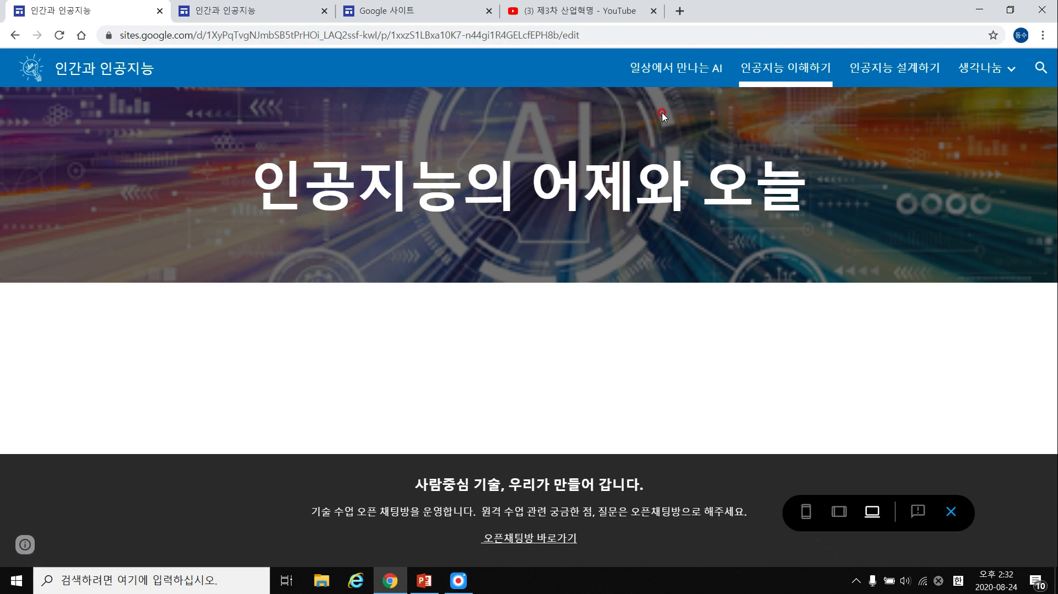
click(651, 68)
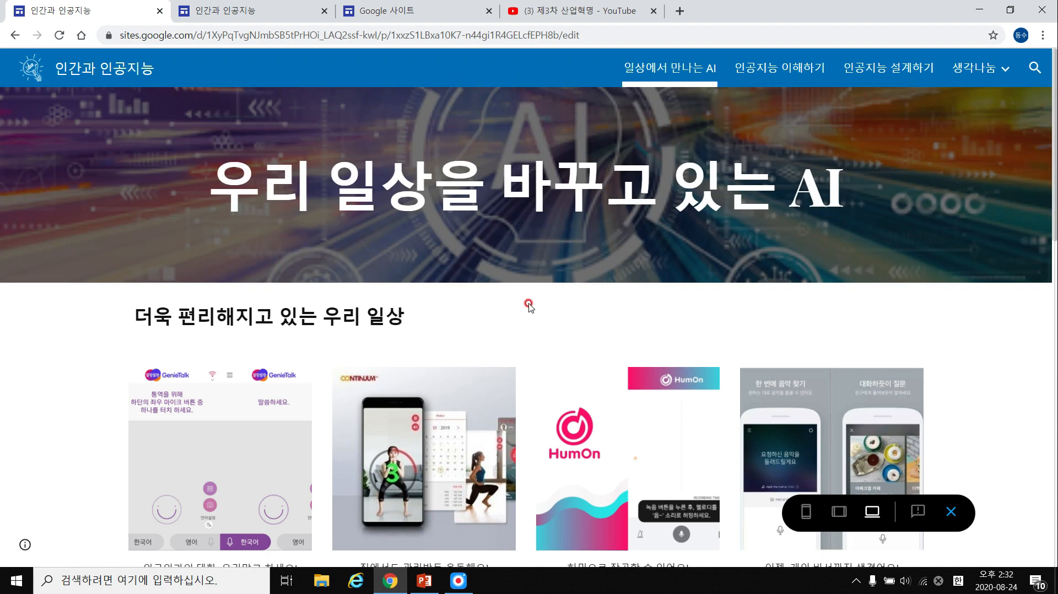
scroll(552, 328, down, 2)
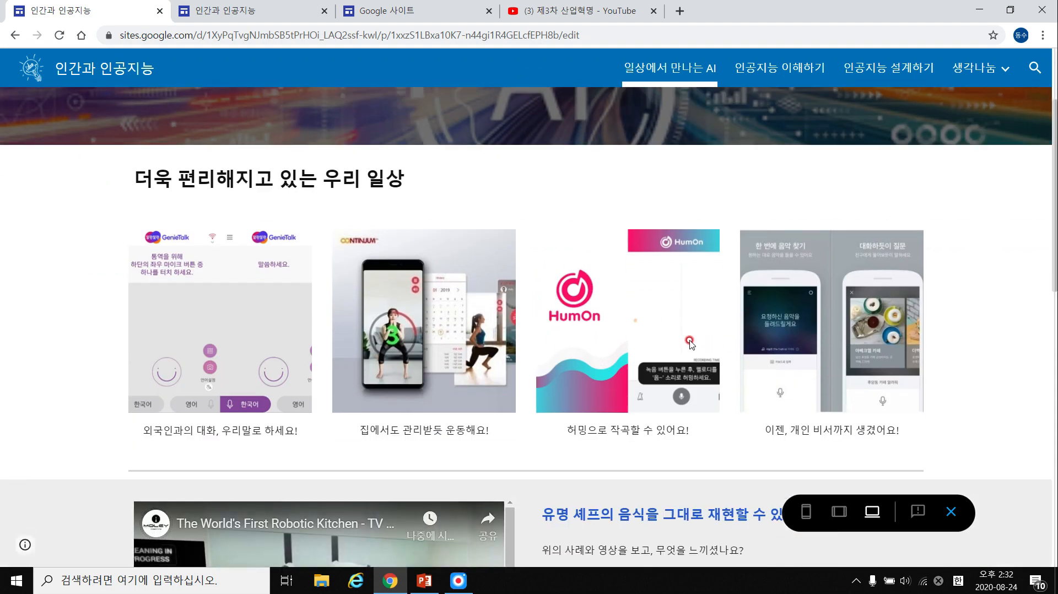
scroll(591, 339, down, 4)
scroll(535, 193, up, 6)
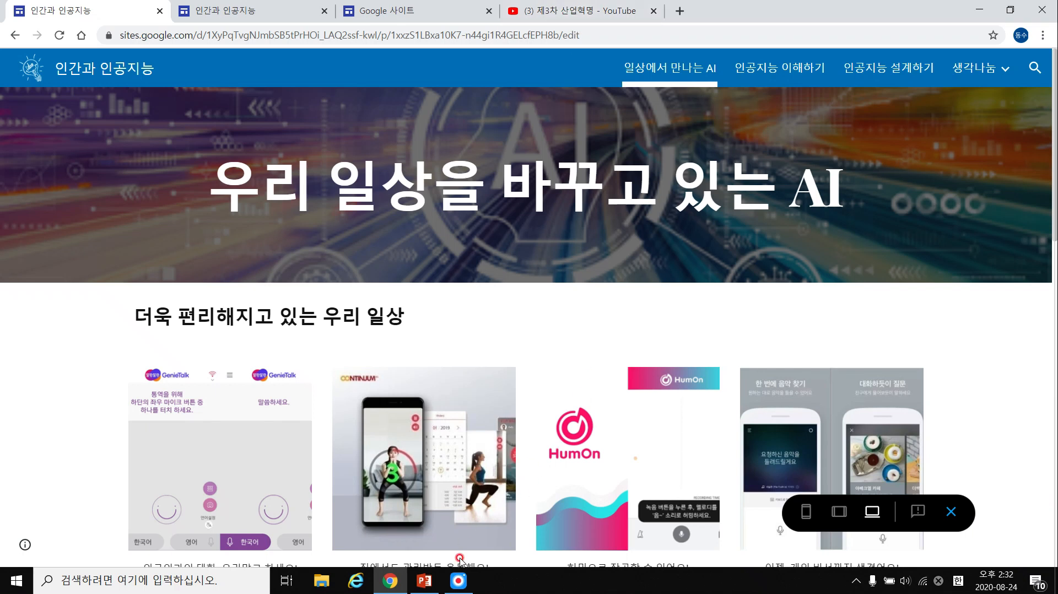
click(458, 581)
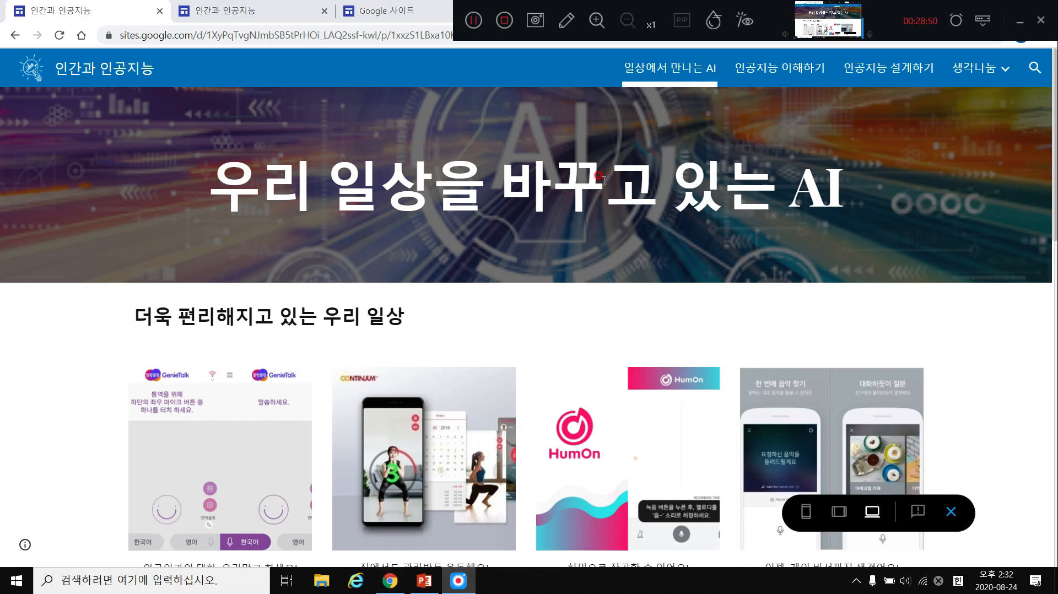